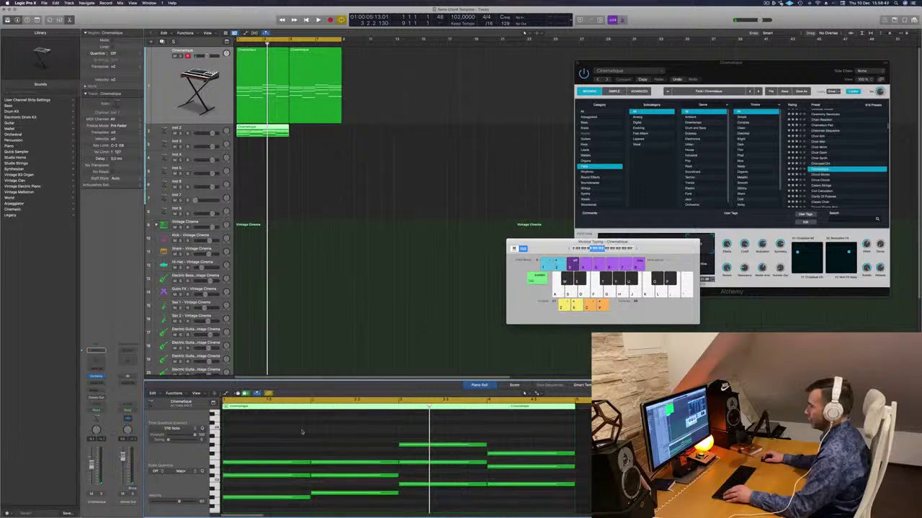
# Step: Delete the upper chord notes from the copied Cinematique region on Inst 2, leaving only the lowest note of each chord
pyautogui.moveTo(301, 432); pyautogui.dragTo(521, 491)
pyautogui.press('Return')
pyautogui.press('BackSpace')
pyautogui.scroll(-3, 484, 456)
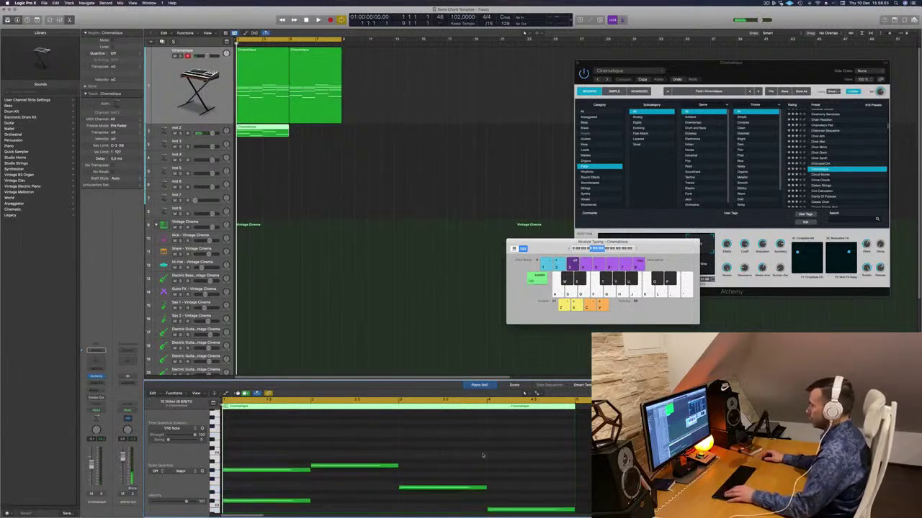
pyautogui.scroll(-5, 482, 455)
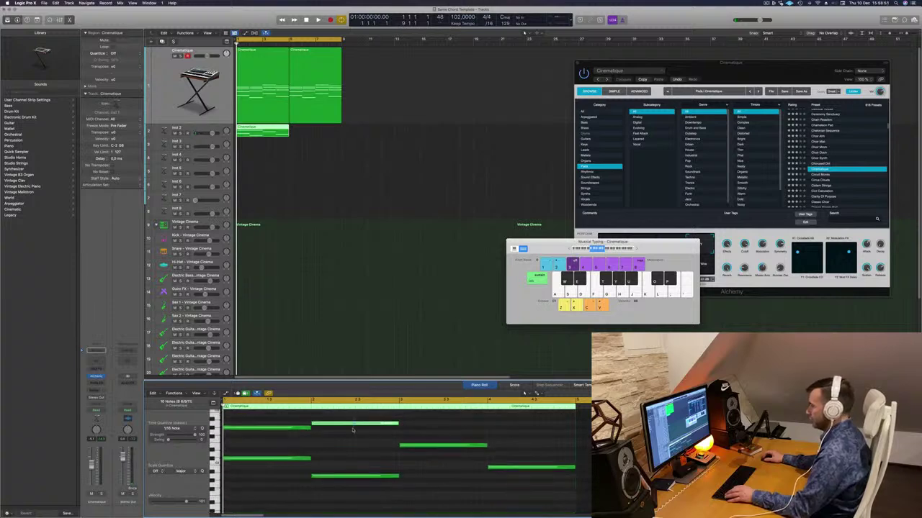
pyautogui.moveTo(411, 423); pyautogui.dragTo(285, 430)
pyautogui.press('BackSpace')
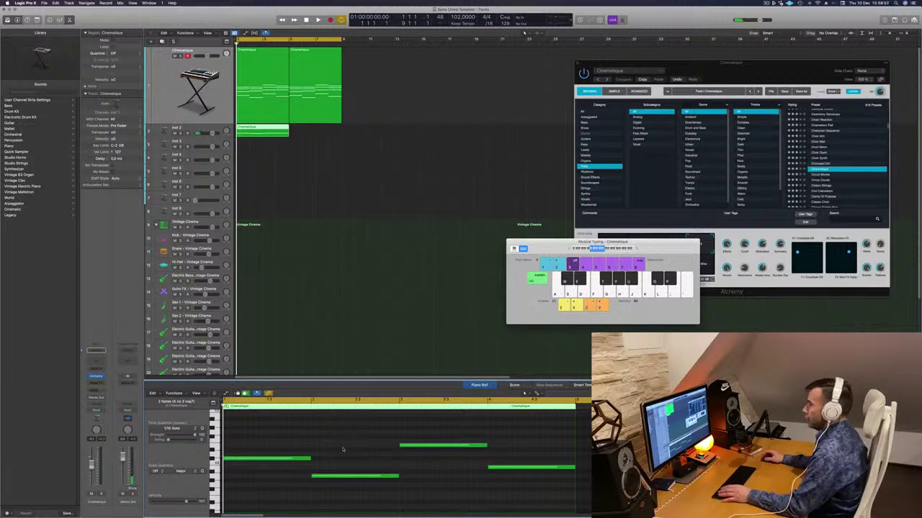
# Step: Copy the bass-note region directly after itself on Inst 2 and open that track's Alchemy instrument
pyautogui.moveTo(263, 128); pyautogui.dragTo(316, 128)
pyautogui.click(214, 131)
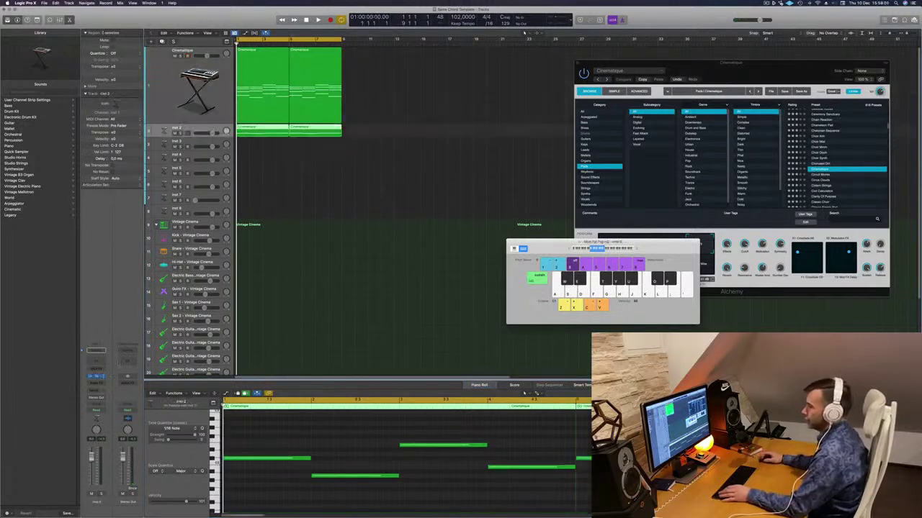
pyautogui.click(96, 376)
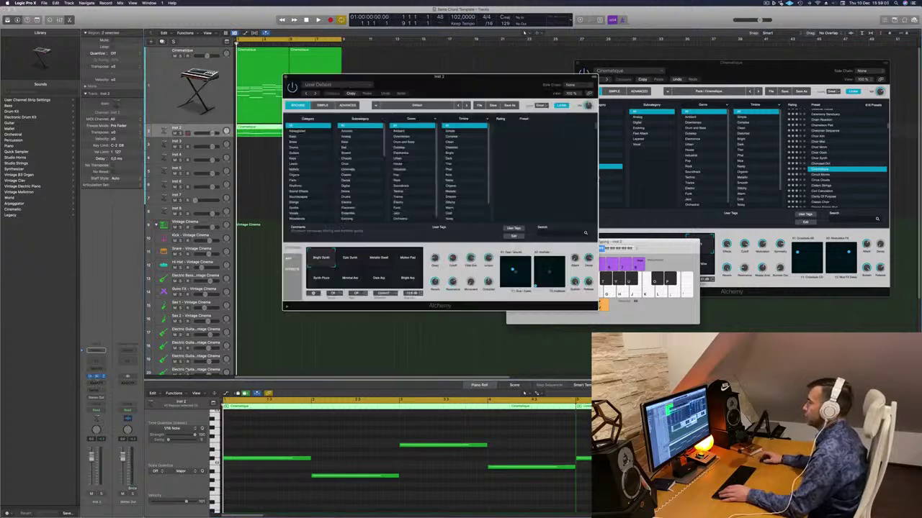
# Step: Audition the Motion Pad variation of Alchemy on Inst 2 by playing the loop from the start
pyautogui.click(407, 261)
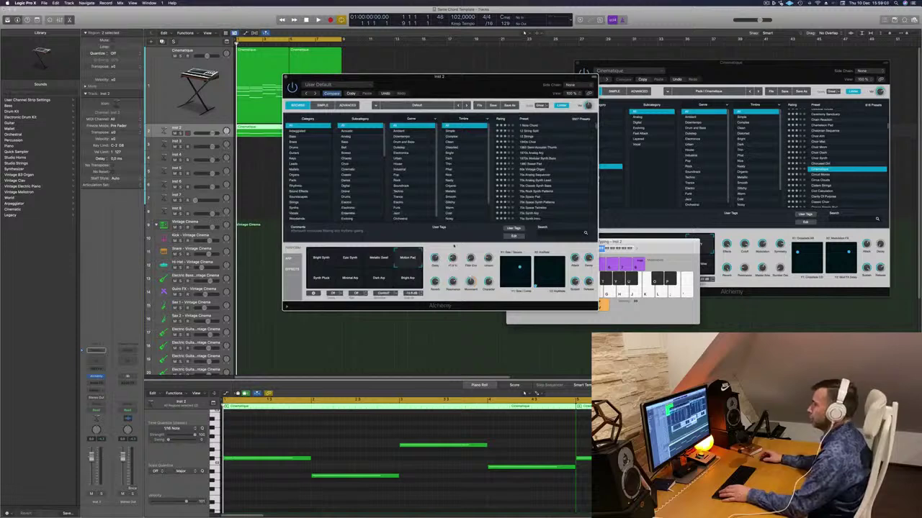
pyautogui.press('space')
pyautogui.moveTo(439, 76); pyautogui.dragTo(539, 63)
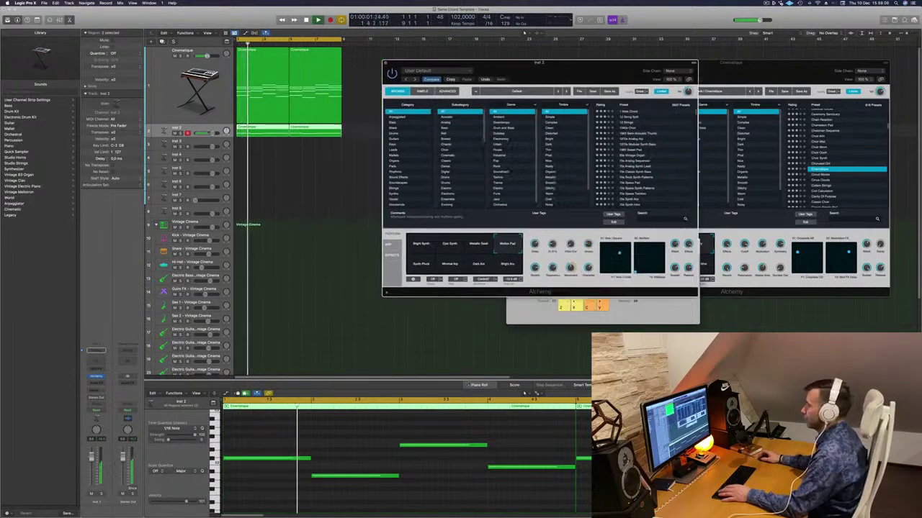
pyautogui.press('space')
pyautogui.press('space')
pyautogui.click(357, 442)
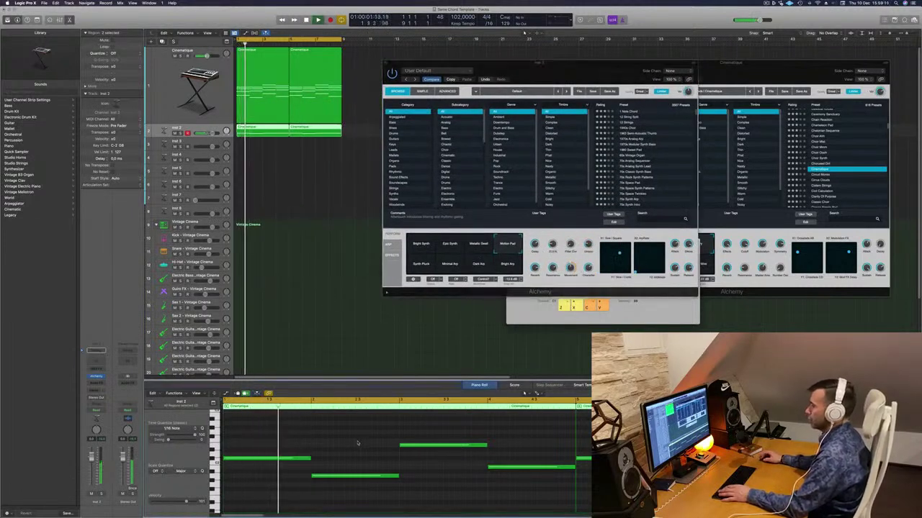
pyautogui.press('space')
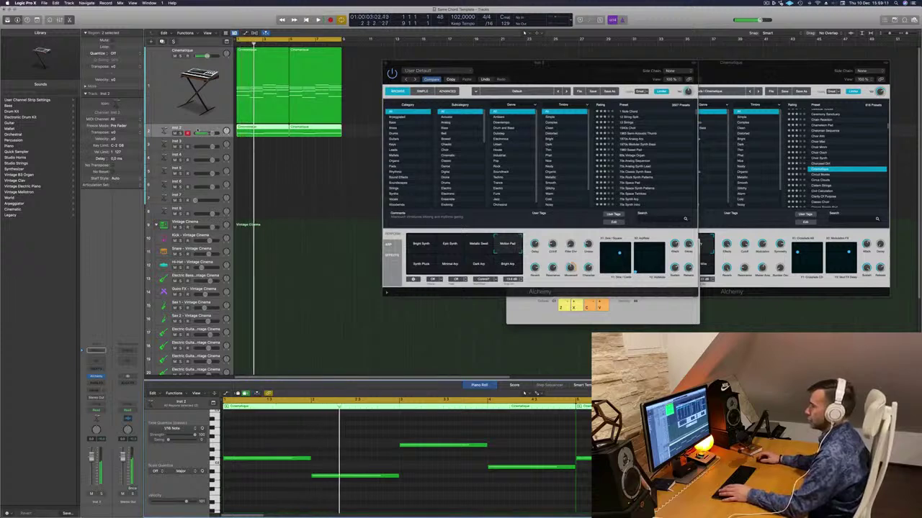
pyautogui.press('space')
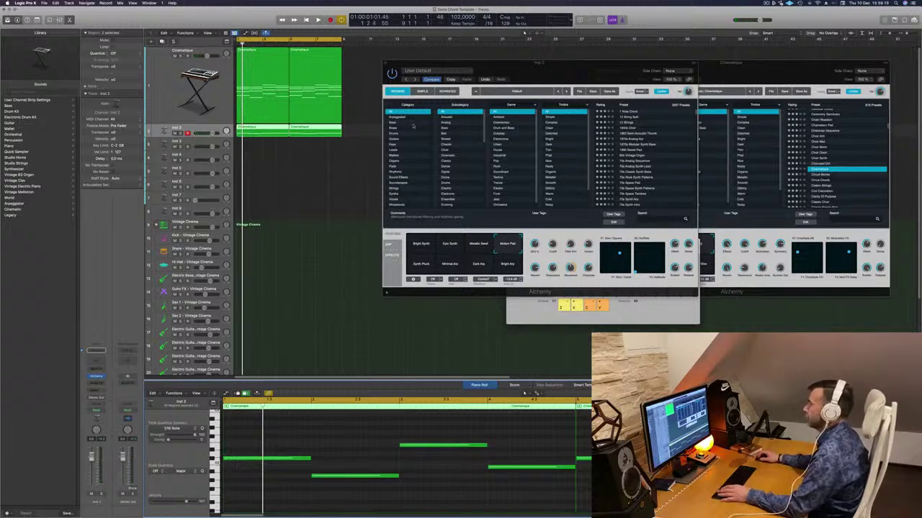
# Step: Filter the Alchemy presets to Pads, sort them by rating, and load and audition Perfect Pad 01
pyautogui.click(394, 166)
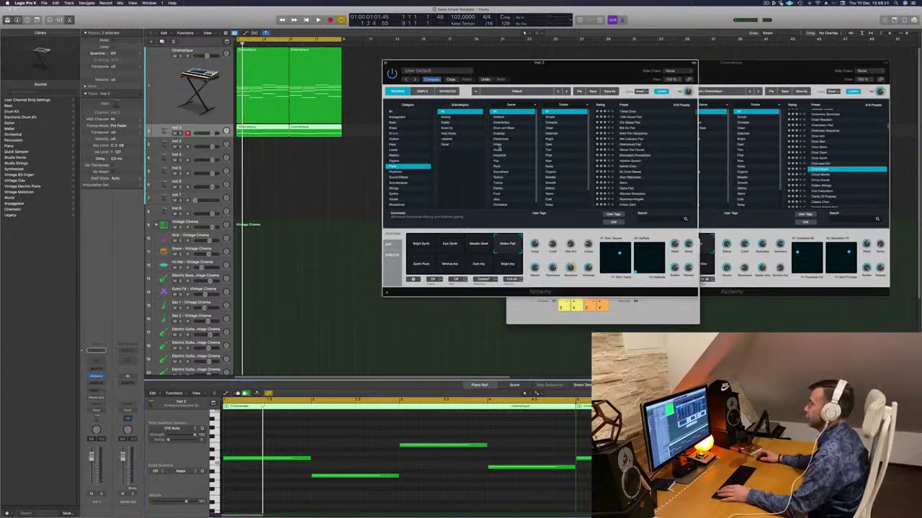
pyautogui.click(602, 106)
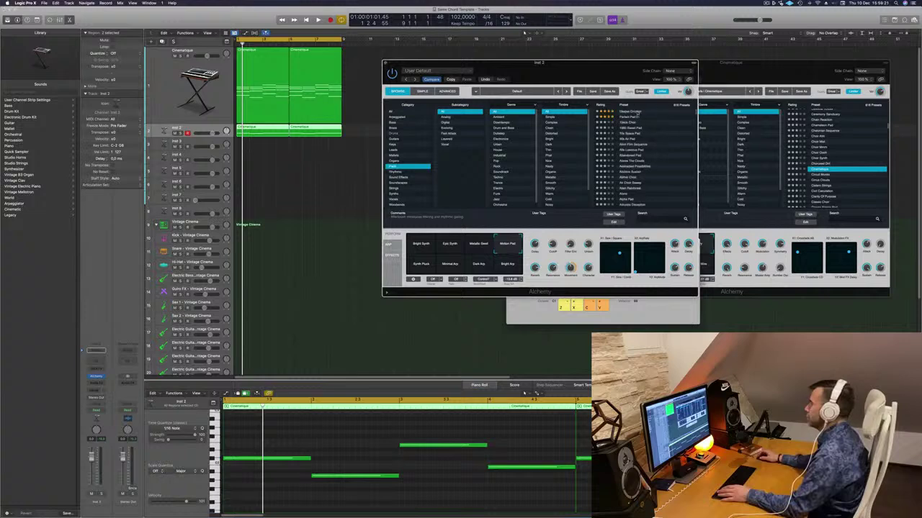
pyautogui.click(630, 117)
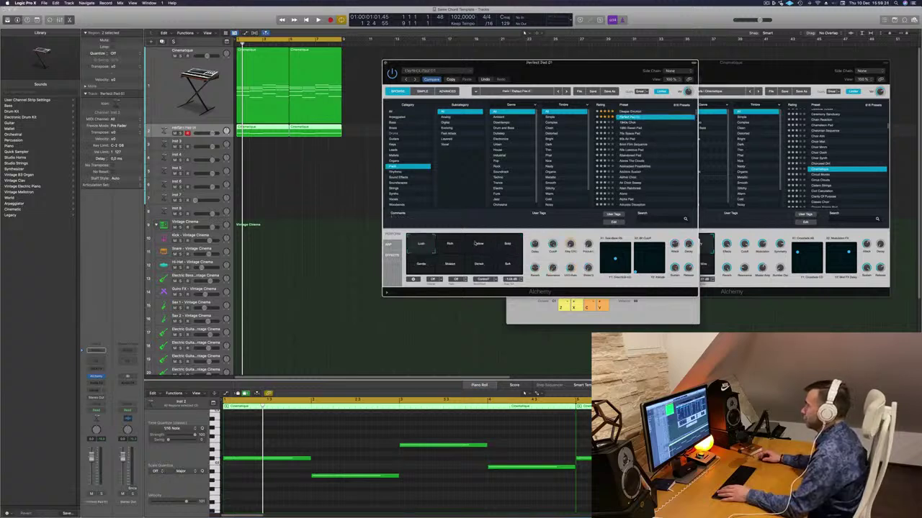
pyautogui.press('space')
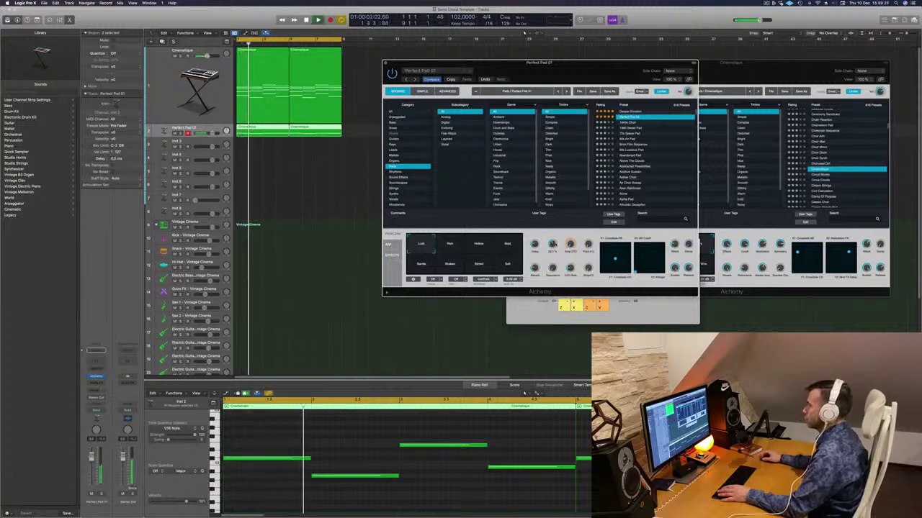
# Step: Transpose all notes in the Perfect Pad 01 regions down one octave while playing the loop
pyautogui.click(351, 430)
pyautogui.press('space')
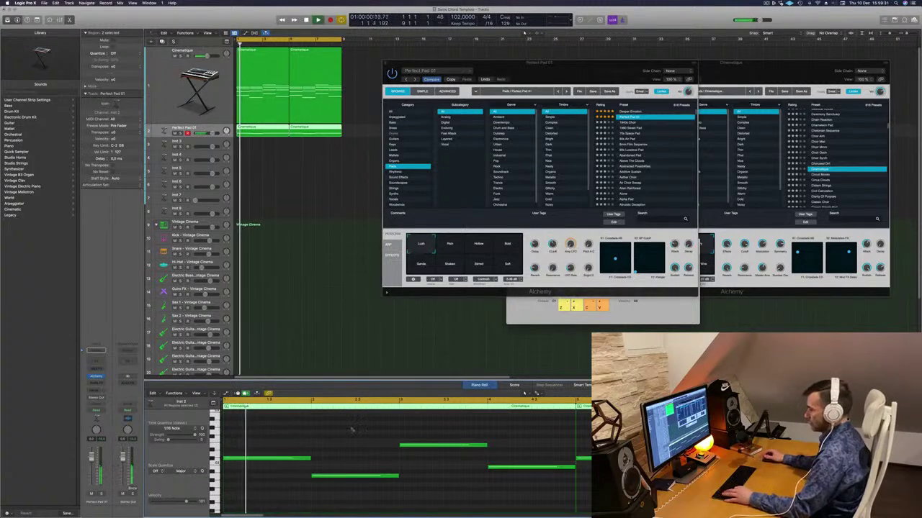
pyautogui.scroll(3, 350, 430)
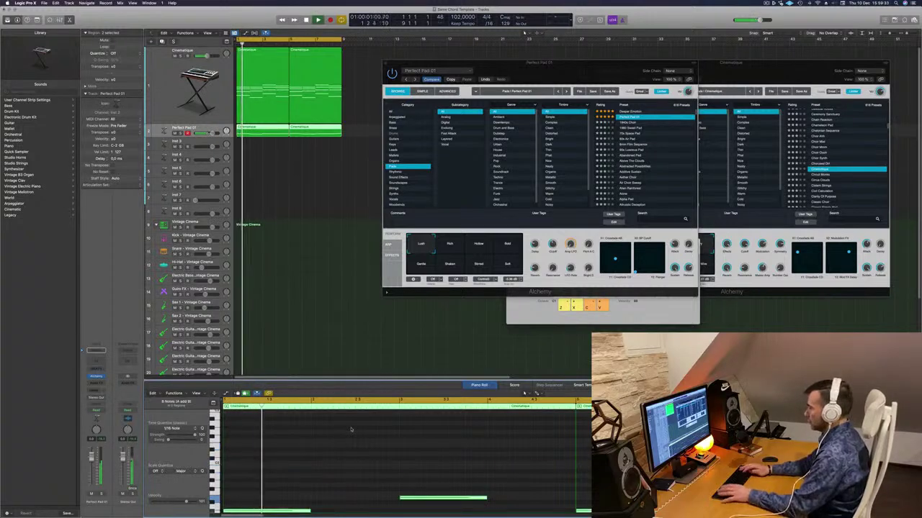
# Step: Choose the Rich variation of Perfect Pad 01 and raise the track's volume slightly
pyautogui.moveTo(579, 67); pyautogui.dragTo(661, 56)
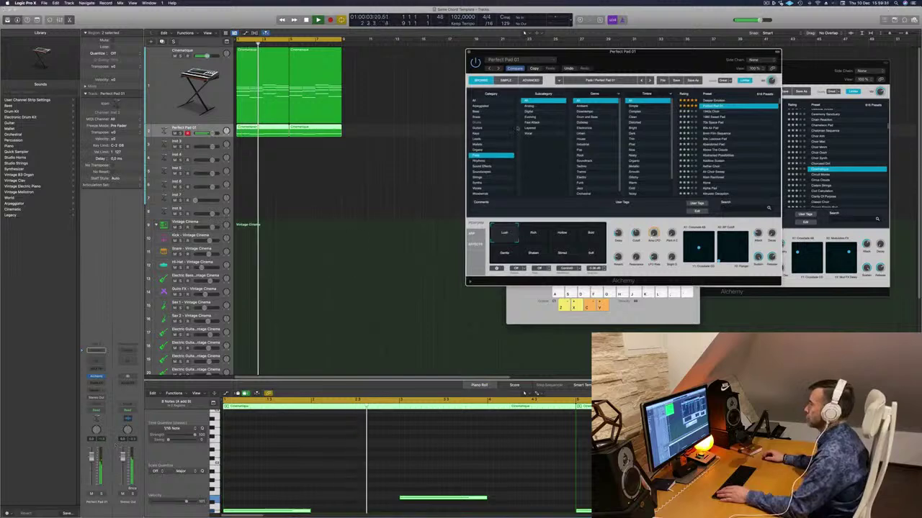
pyautogui.moveTo(640, 56); pyautogui.dragTo(622, 92)
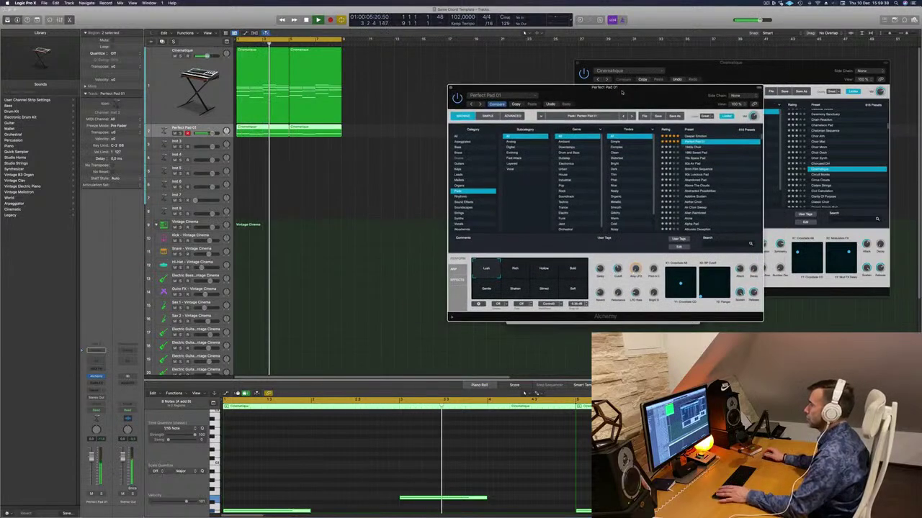
pyautogui.click(512, 269)
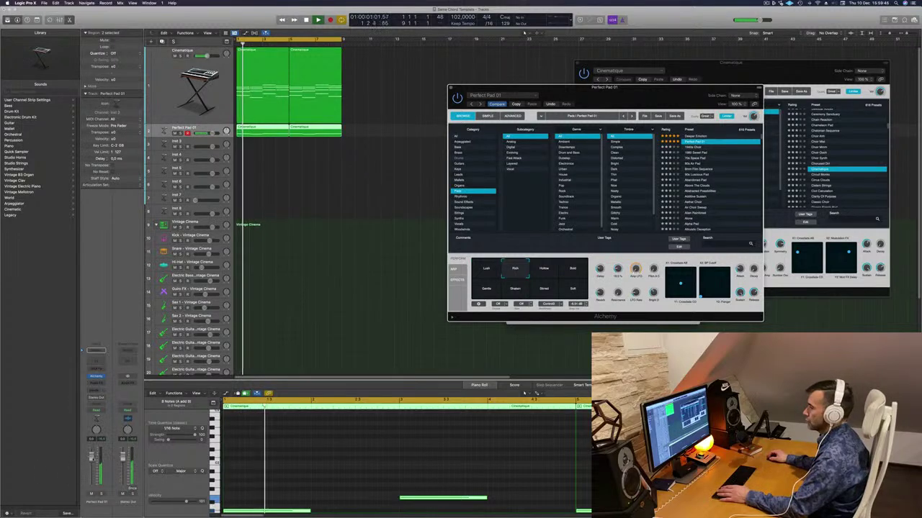
pyautogui.moveTo(92, 458); pyautogui.dragTo(92, 454)
pyautogui.press('Return')
# Step: Lower the Cinematique track's volume to balance it against Perfect Pad 01, replaying the loop from the start
pyautogui.click(176, 103)
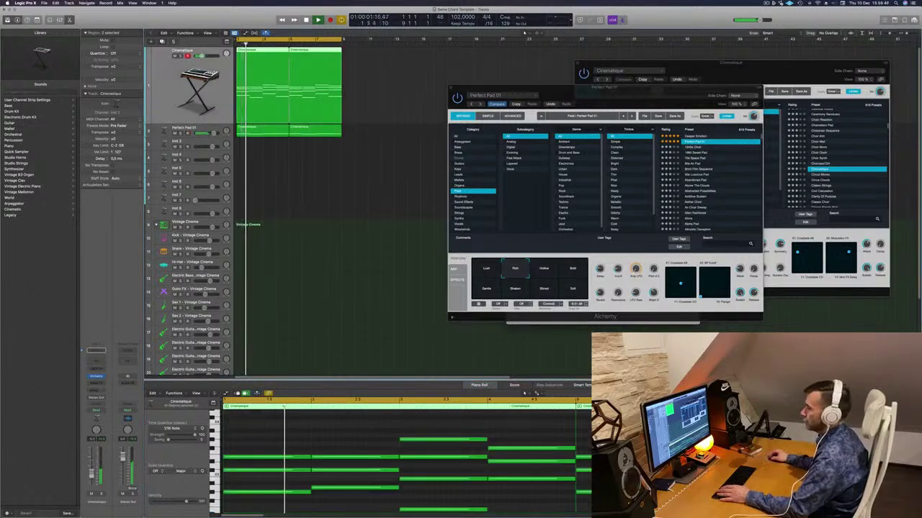
pyautogui.press('Return')
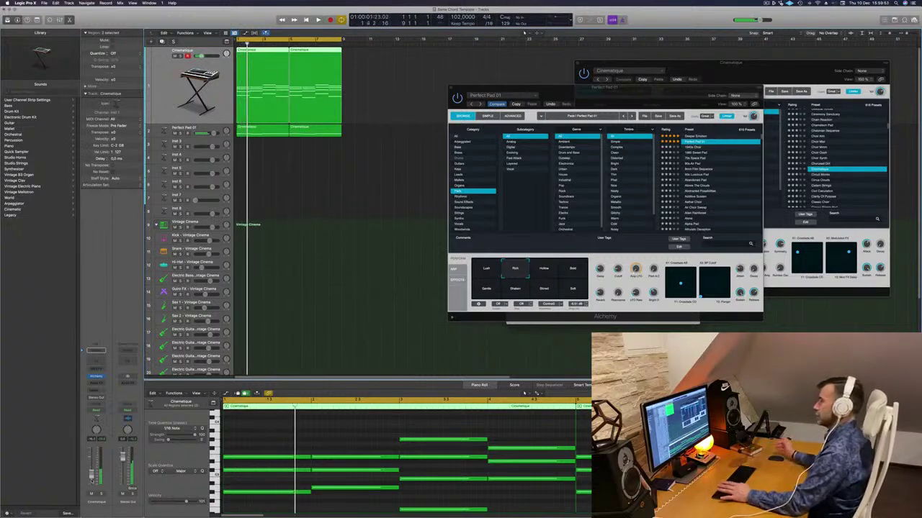
pyautogui.press('Return')
pyautogui.press('Return')
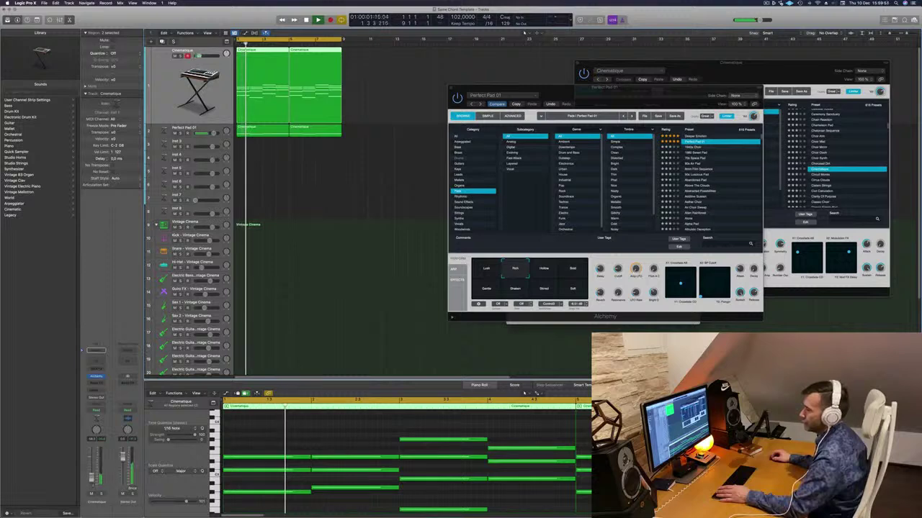
pyautogui.press('Return')
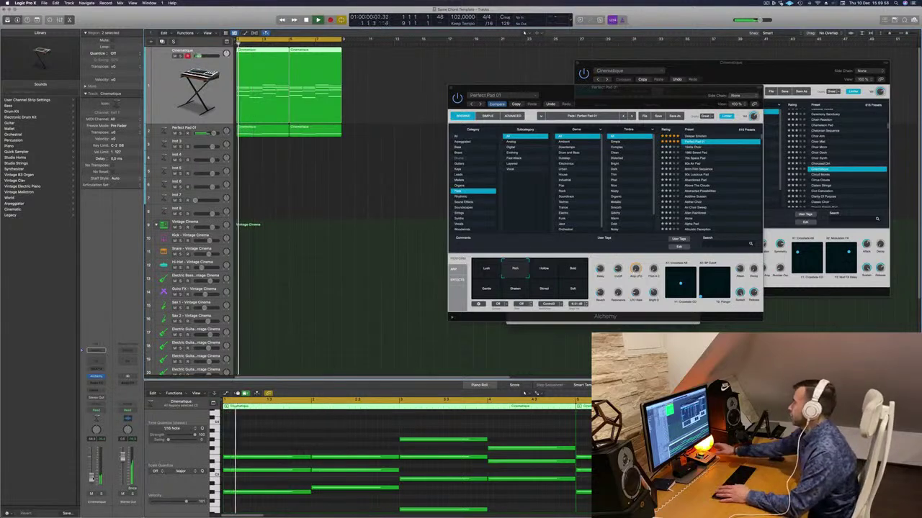
pyautogui.press('Return')
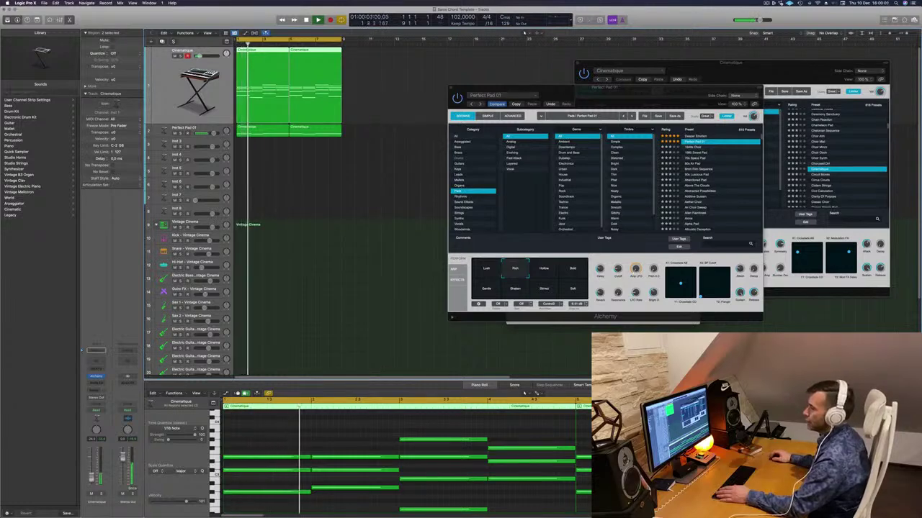
pyautogui.press('Return')
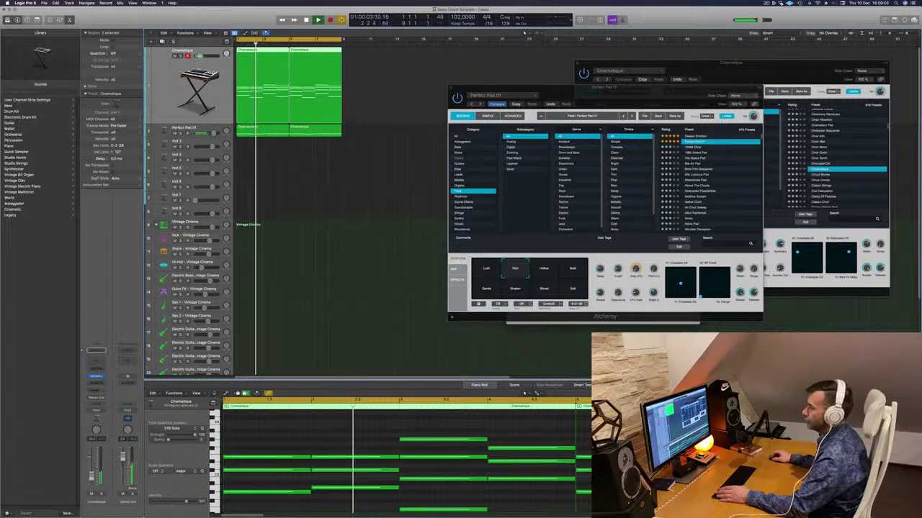
pyautogui.press('Return')
pyautogui.press('Return')
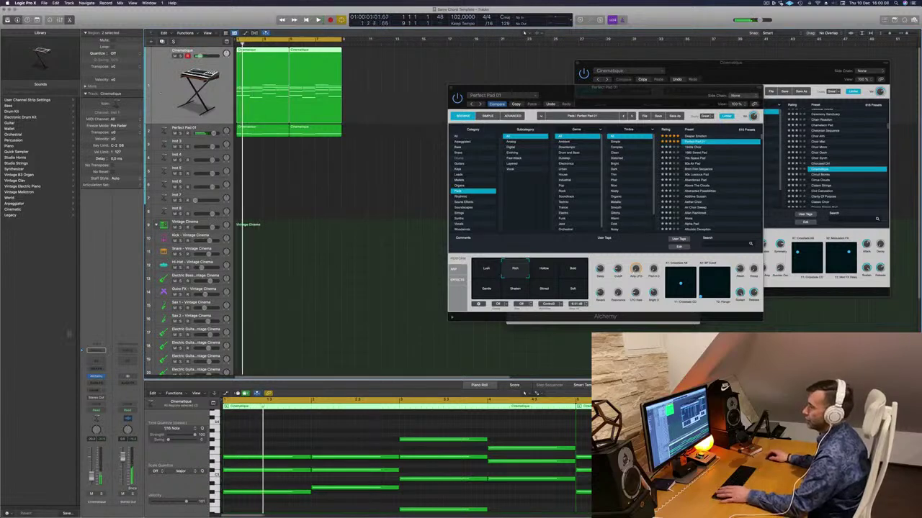
# Step: Adjust the Cutoff in the Cinematique track's Alchemy instrument while replaying the loop
pyautogui.click(97, 377)
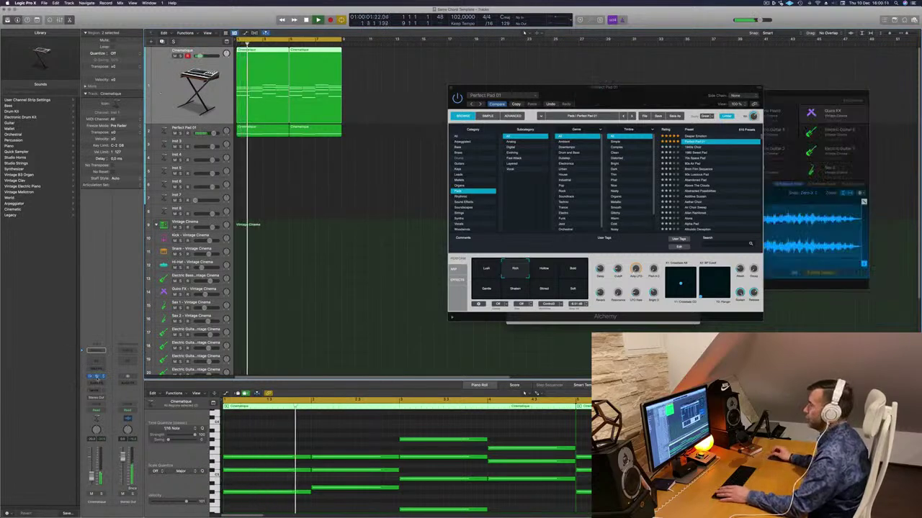
pyautogui.click(97, 377)
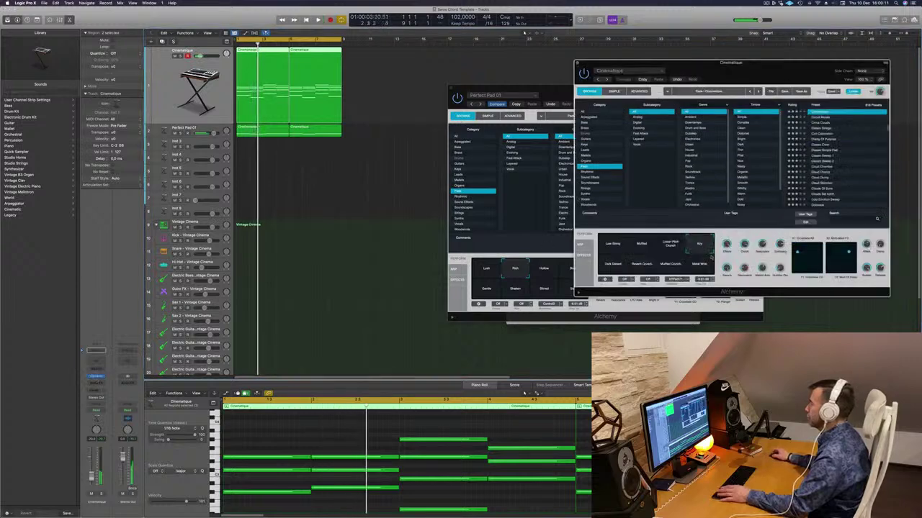
pyautogui.press('Return')
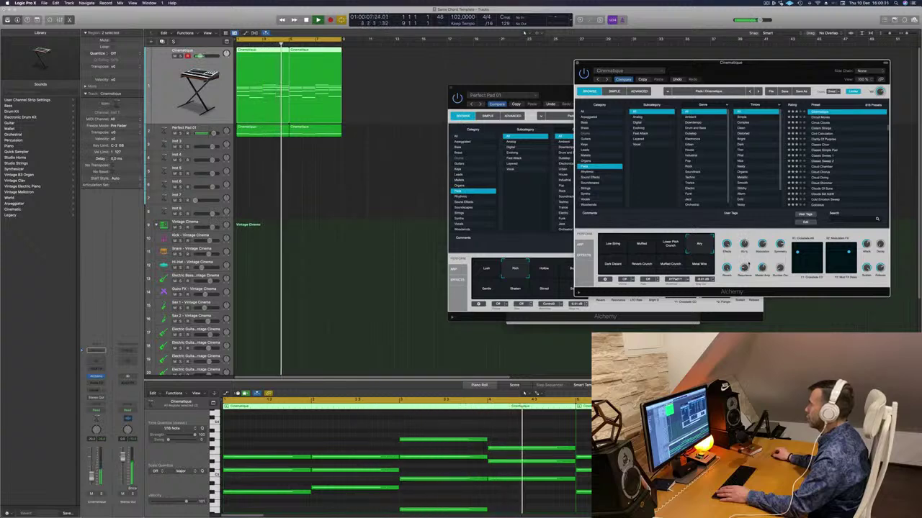
pyautogui.moveTo(761, 69); pyautogui.dragTo(608, 45)
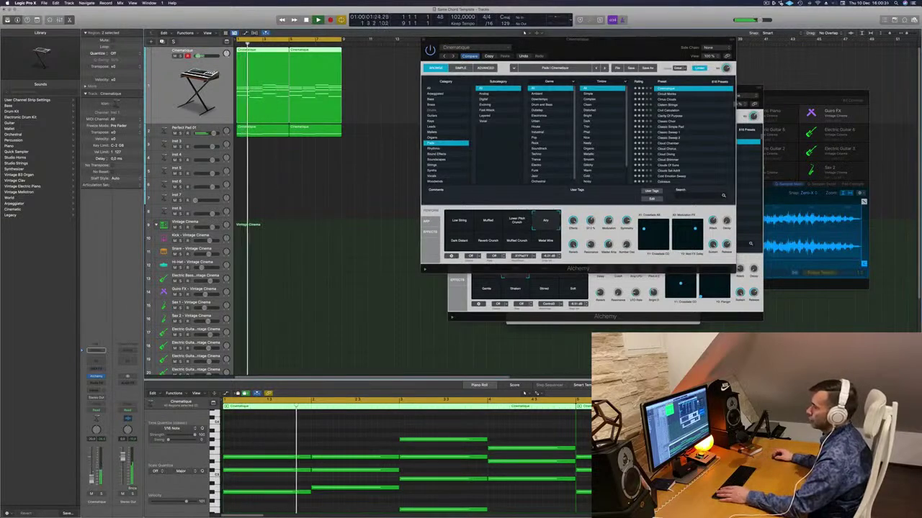
# Step: Adjust the Cutoff and envelope settings in the Perfect Pad 01 track's Alchemy instrument while replaying the loop
pyautogui.click(209, 132)
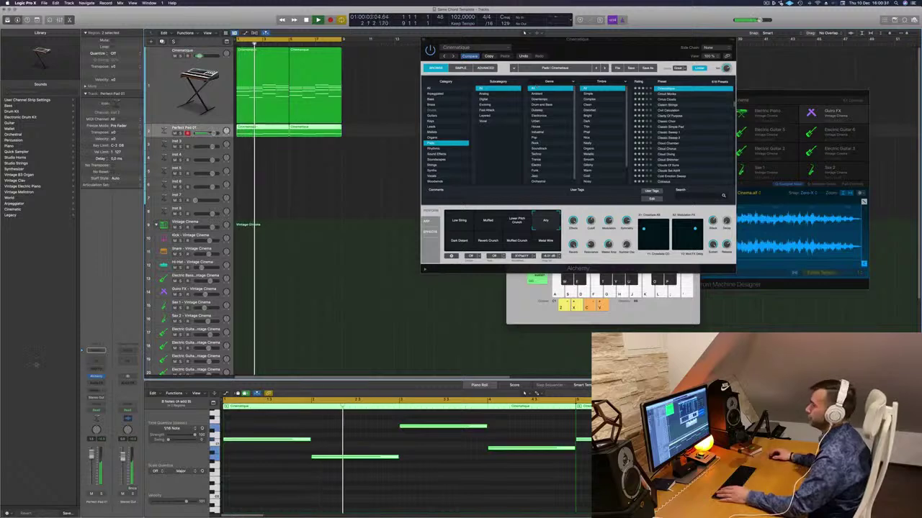
pyautogui.click(97, 377)
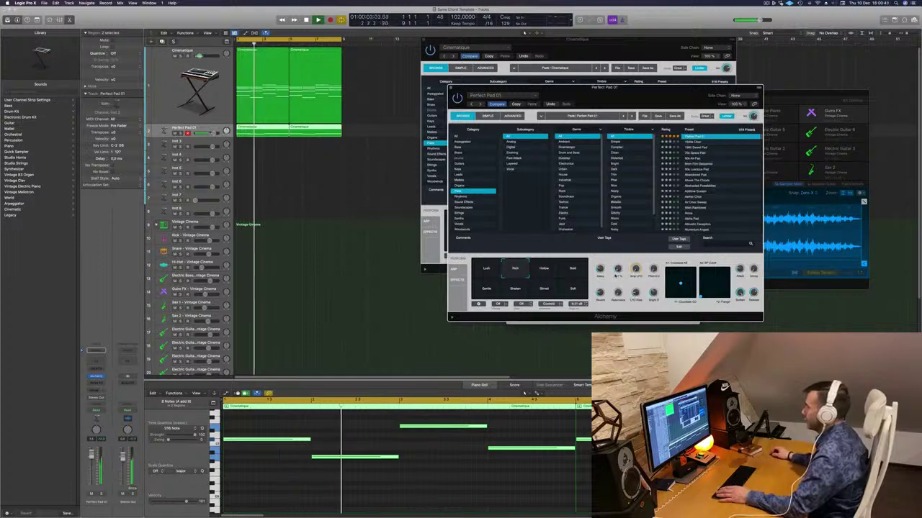
pyautogui.press('Return')
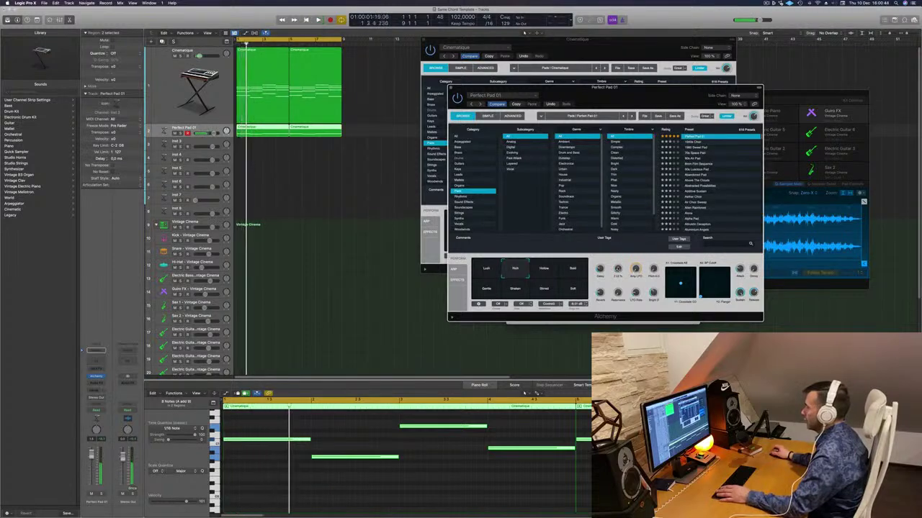
pyautogui.press('Return')
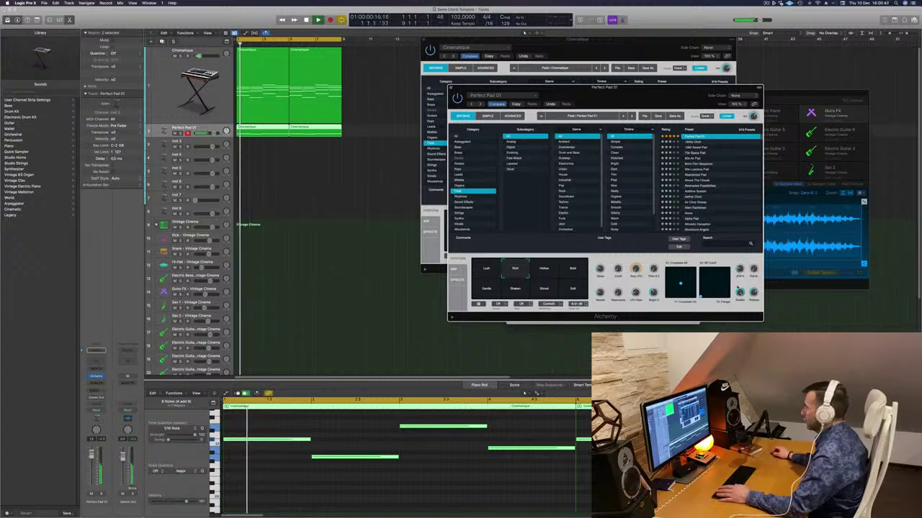
pyautogui.press('Return')
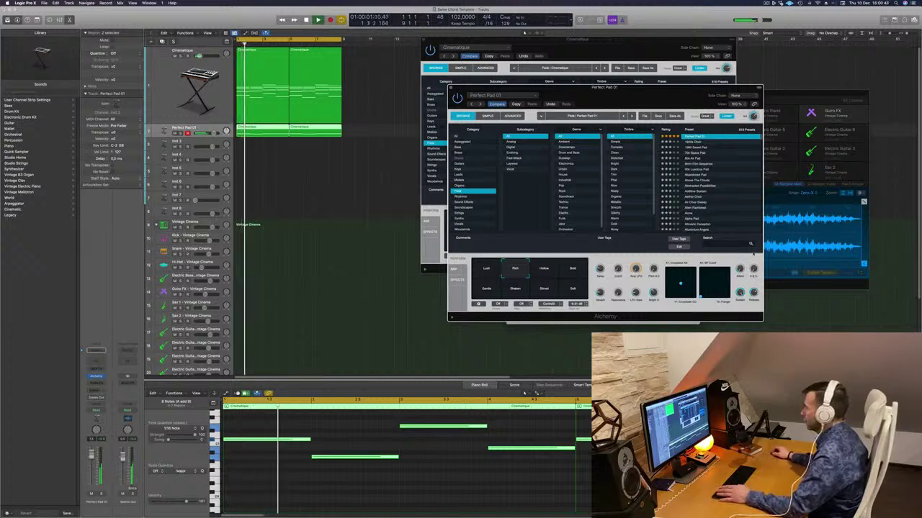
# Step: Insert a Compressor on the Perfect Pad 01 track while the loop replays from the start
pyautogui.press('Return')
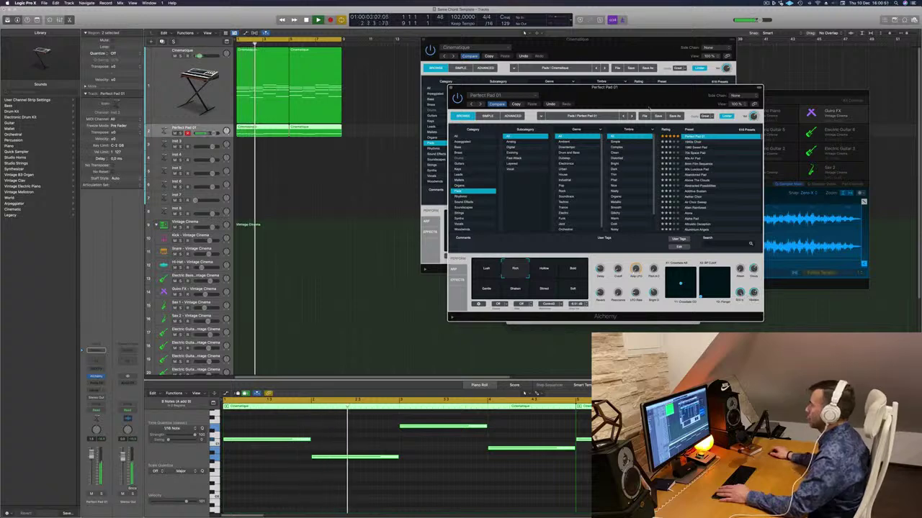
pyautogui.moveTo(643, 103); pyautogui.dragTo(621, 84)
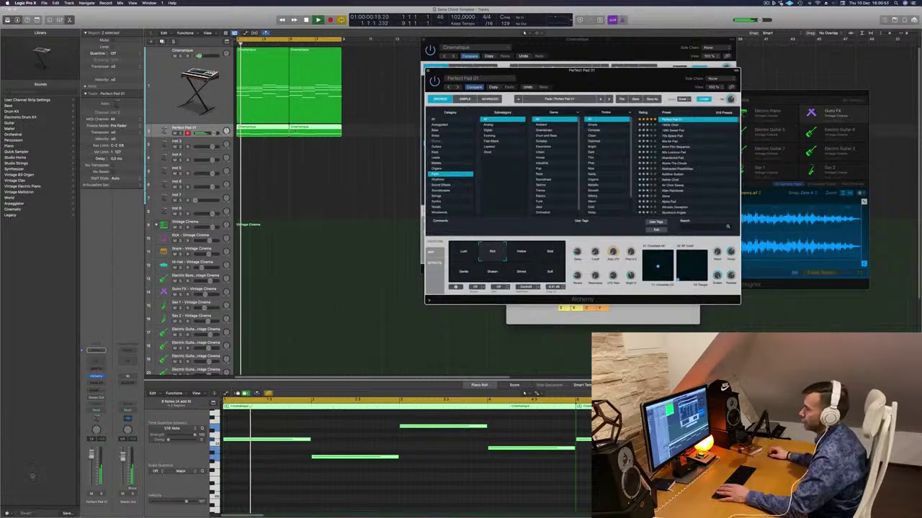
pyautogui.click(96, 376)
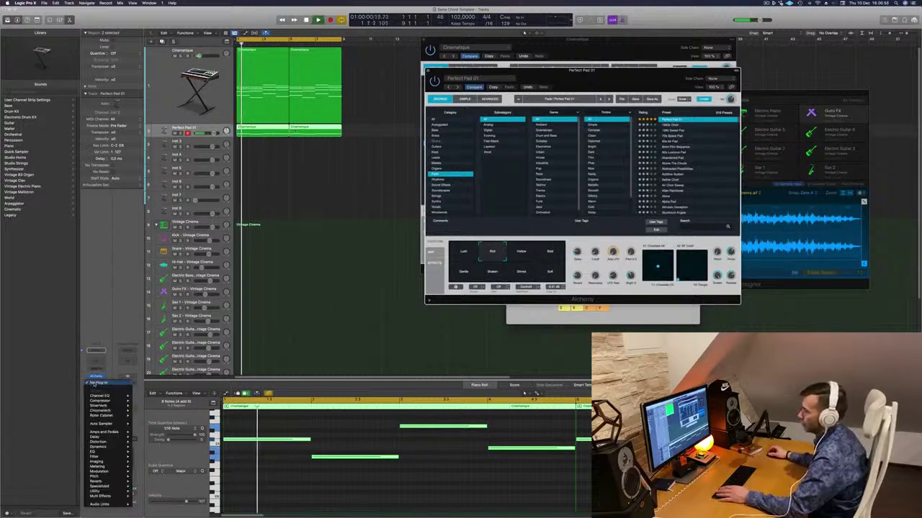
pyautogui.click(144, 402)
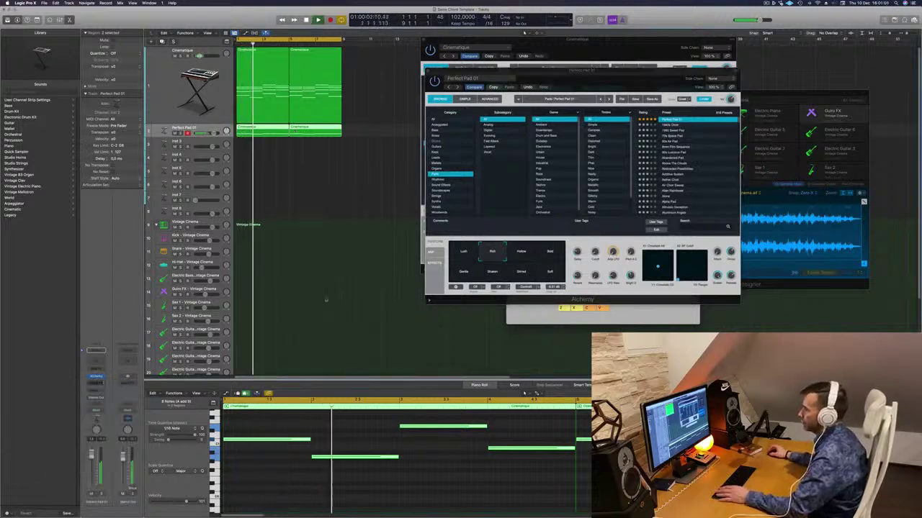
pyautogui.moveTo(422, 76); pyautogui.dragTo(460, 78)
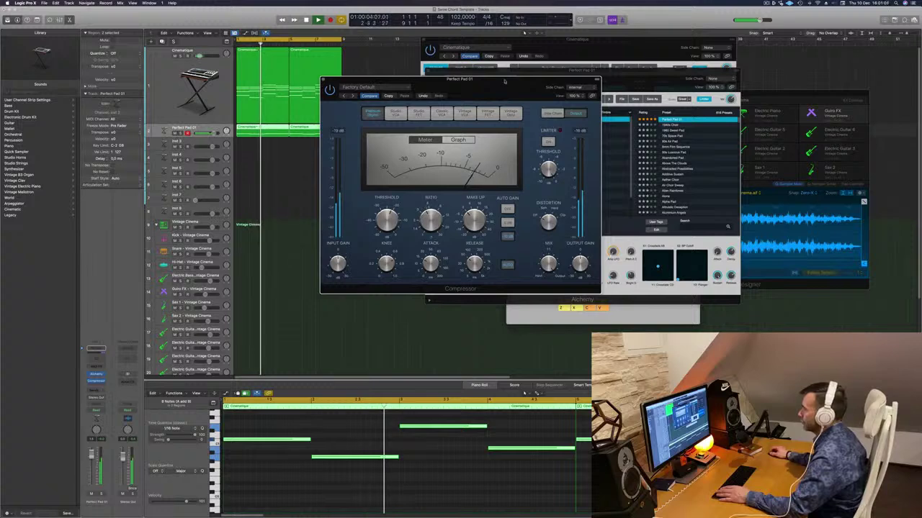
pyautogui.moveTo(505, 82); pyautogui.dragTo(537, 92)
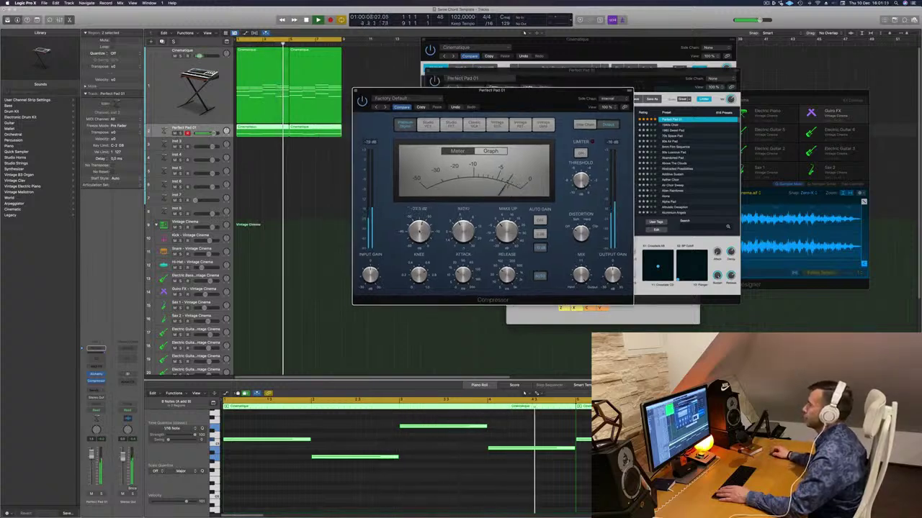
# Step: Adjust the Compressor's threshold, attack and release on Perfect Pad 01, close it, and briefly listen to the track in solo
pyautogui.moveTo(426, 215)
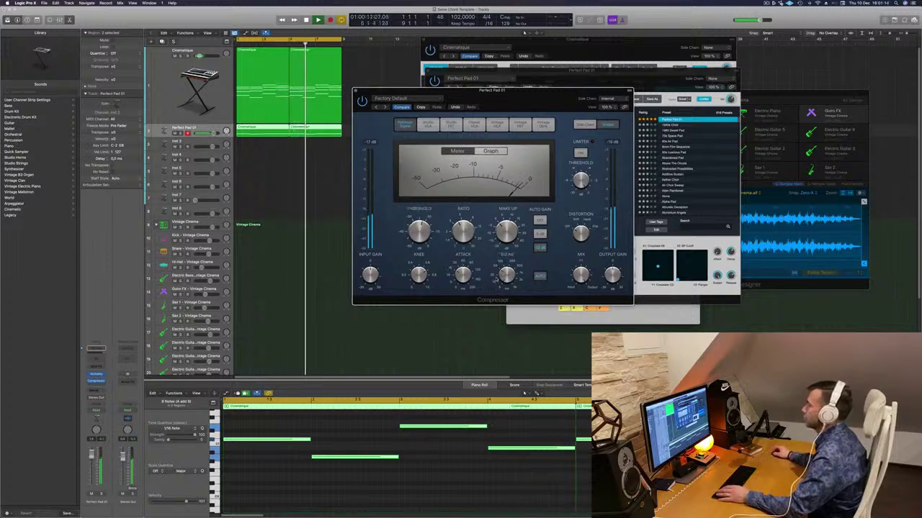
pyautogui.moveTo(463, 296)
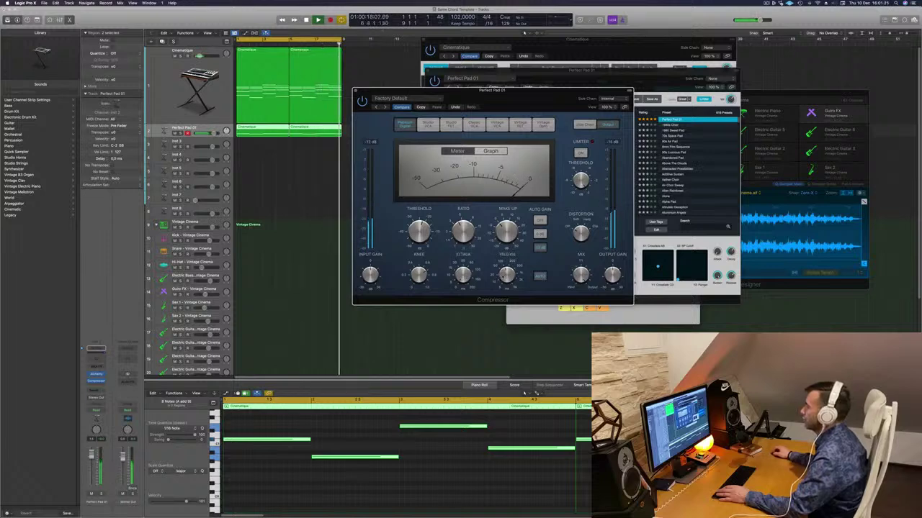
pyautogui.moveTo(502, 276)
pyautogui.moveTo(524, 91); pyautogui.dragTo(373, 98)
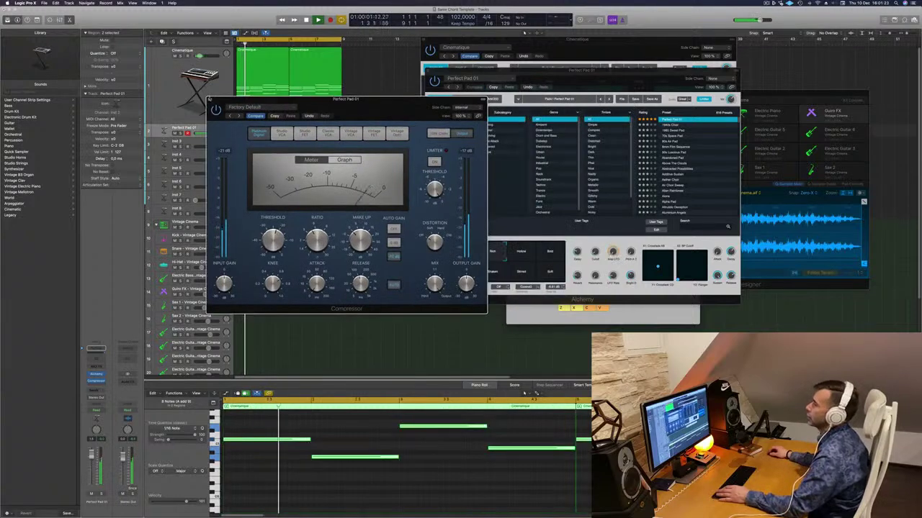
pyautogui.click(206, 97)
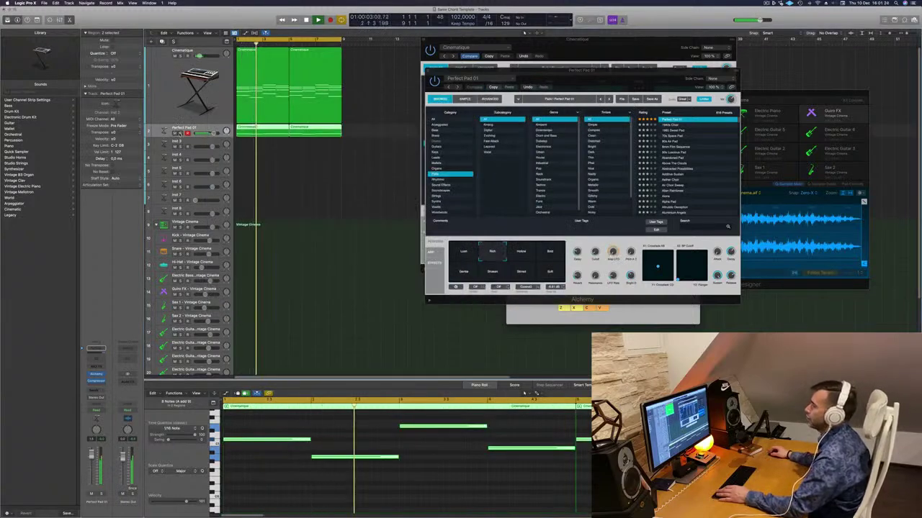
pyautogui.hotkey('ctrl', 's')
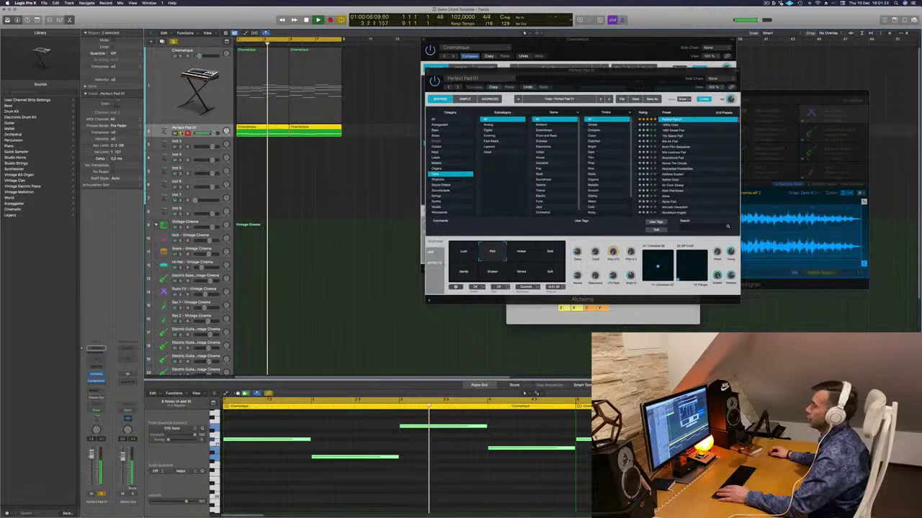
pyautogui.hotkey('ctrl', 's')
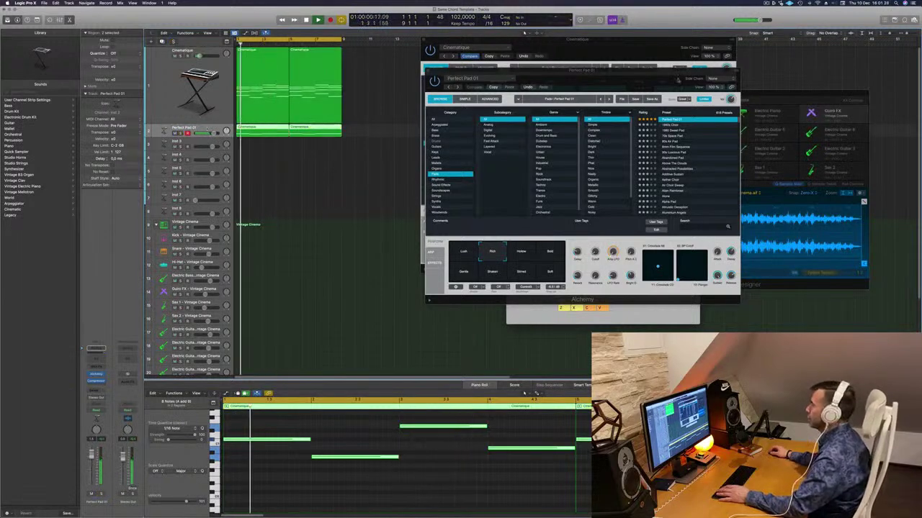
# Step: Try the Hollow, Bold and Gentle variations of Perfect Pad 01, replaying the loop from the start each time
pyautogui.moveTo(678, 79); pyautogui.dragTo(633, 79)
pyautogui.press('Return')
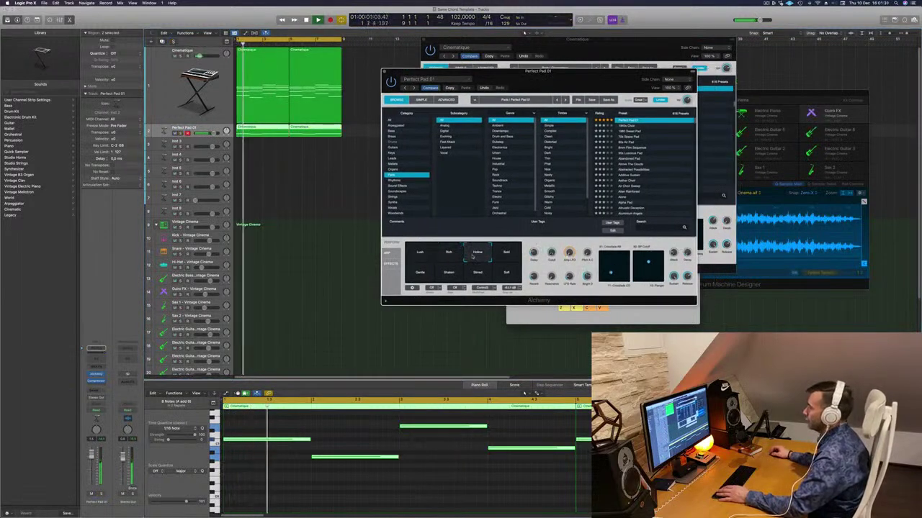
pyautogui.press('Return')
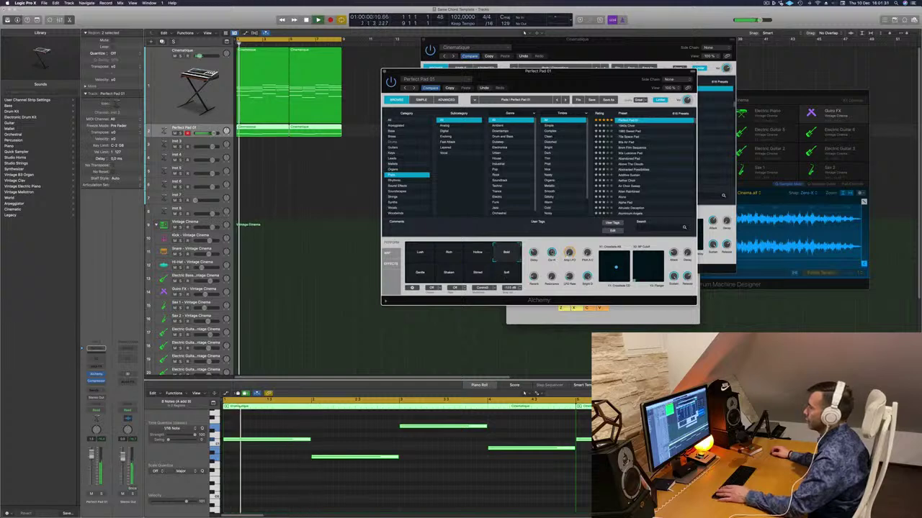
pyautogui.press('Return')
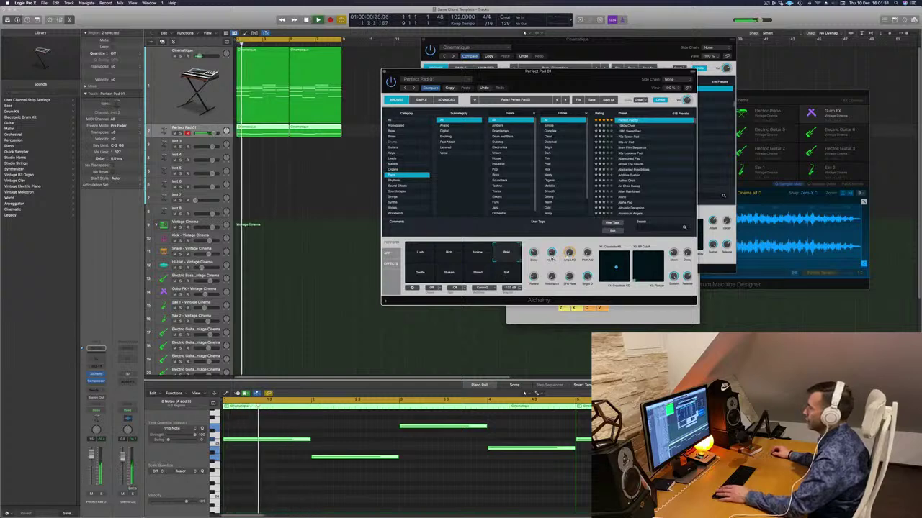
pyautogui.click(411, 274)
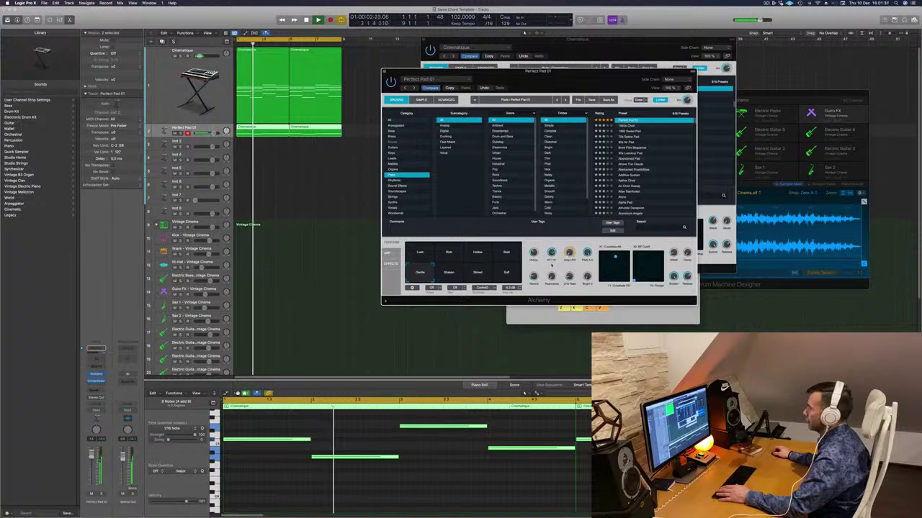
# Step: Audition other five-star and choir presets for the pad track and load Deeper Emotion, replaying the loop
pyautogui.click(625, 127)
pyautogui.scroll(1, 630, 126)
pyautogui.press('space')
pyautogui.press('space')
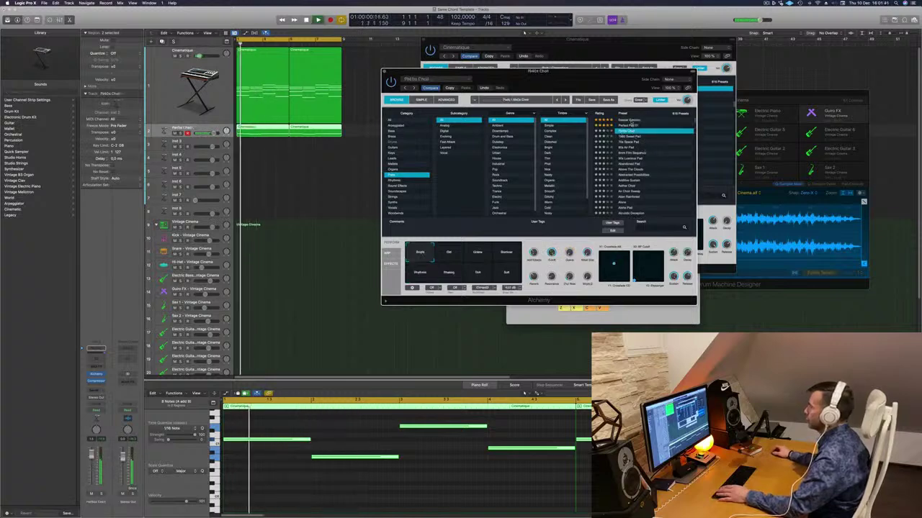
pyautogui.click(630, 120)
pyautogui.press('space')
pyautogui.press('space')
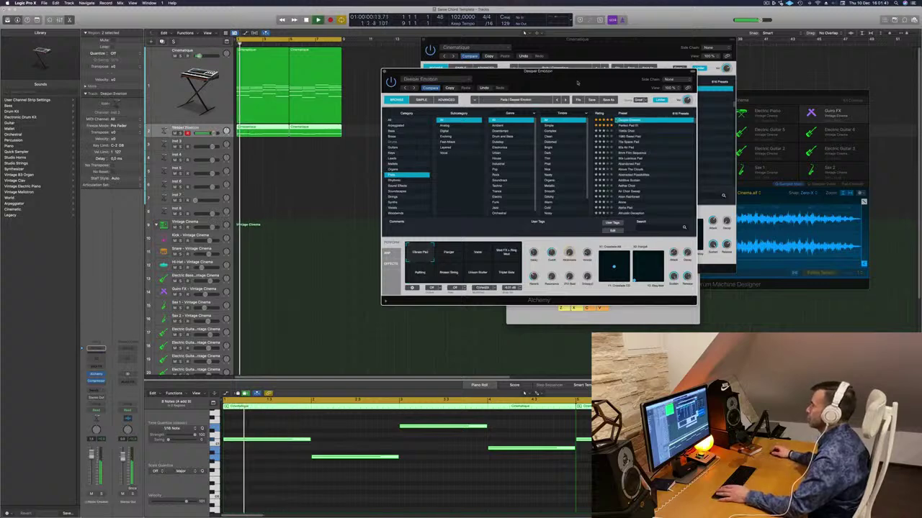
# Step: Audition Deeper Emotion's other variations, such as Flanger and Triple Gate, return to the first one, and adjust its Delay and Cutoff
pyautogui.moveTo(578, 83); pyautogui.dragTo(651, 78)
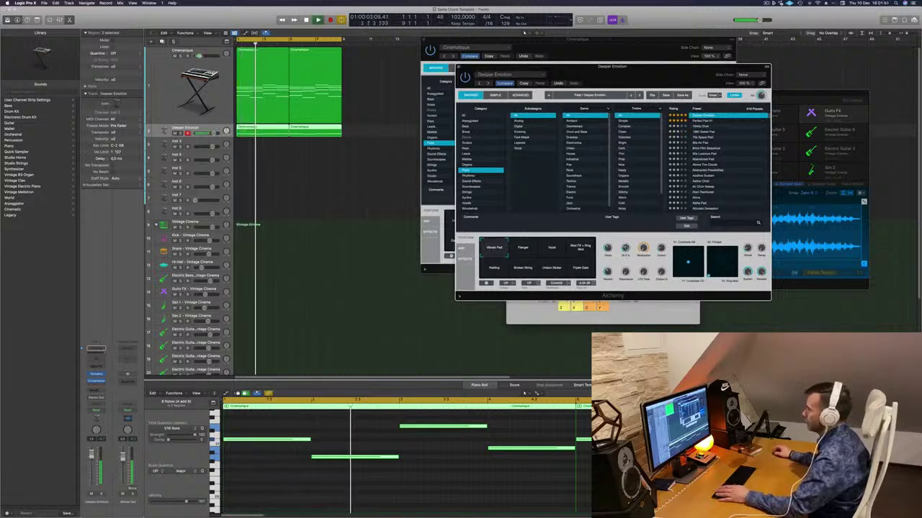
pyautogui.press('space')
pyautogui.press('space')
pyautogui.click(534, 249)
pyautogui.click(552, 248)
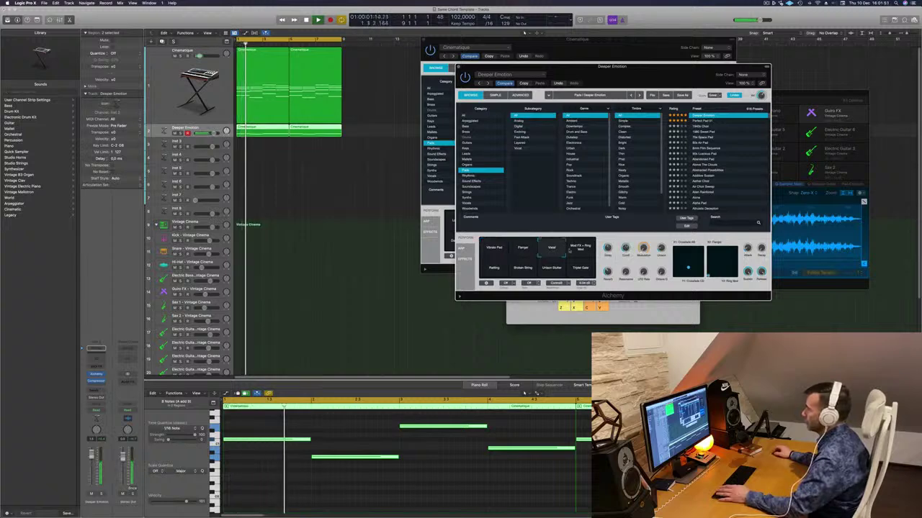
pyautogui.click(580, 249)
pyautogui.click(579, 267)
pyautogui.click(548, 271)
pyautogui.moveTo(540, 274); pyautogui.dragTo(486, 251)
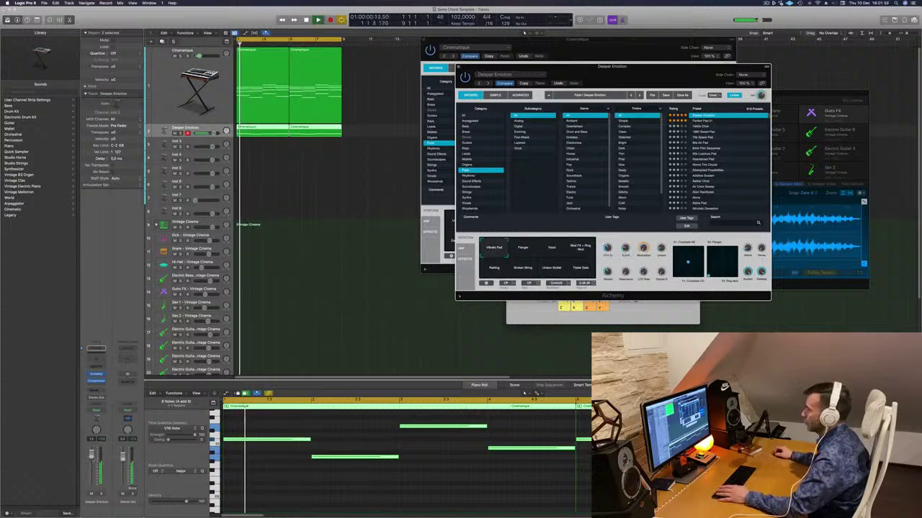
# Step: Close the Deeper Emotion and Cinematique Alchemy instrument windows
pyautogui.click(458, 67)
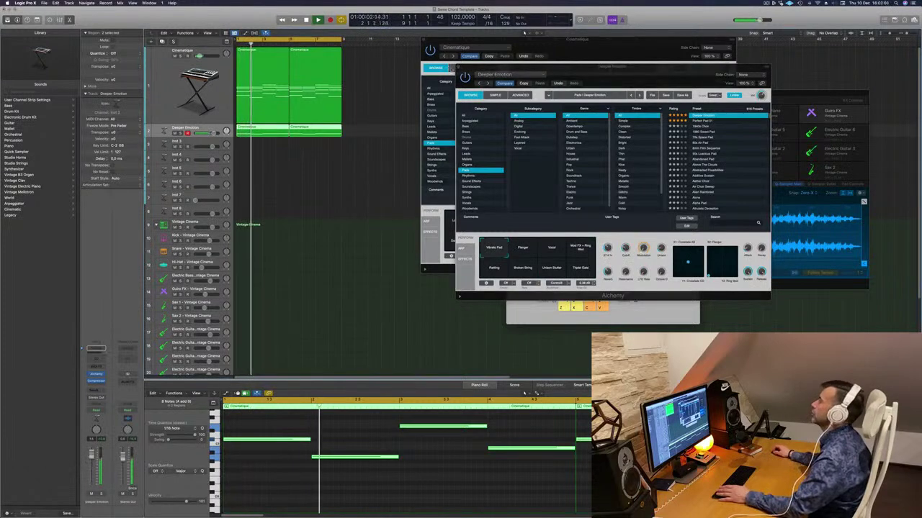
pyautogui.click(458, 66)
pyautogui.moveTo(423, 41); pyautogui.dragTo(389, 51)
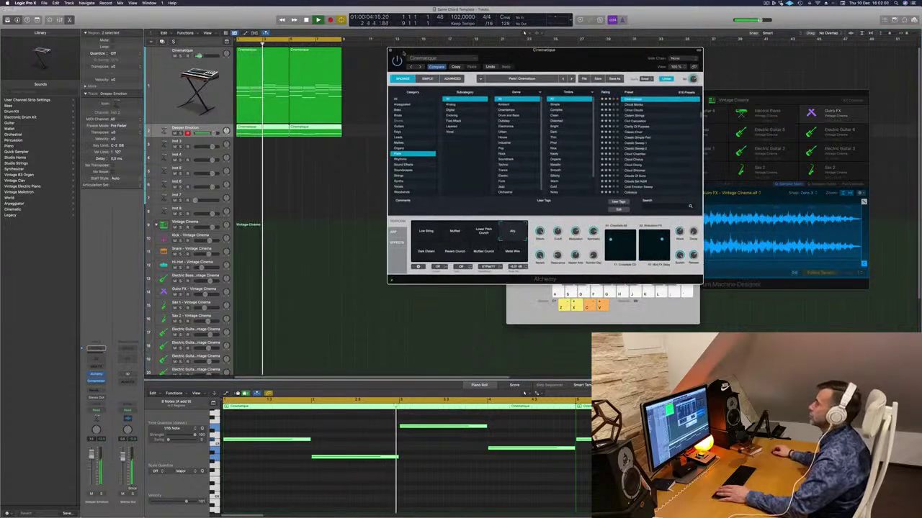
pyautogui.press('super+w')
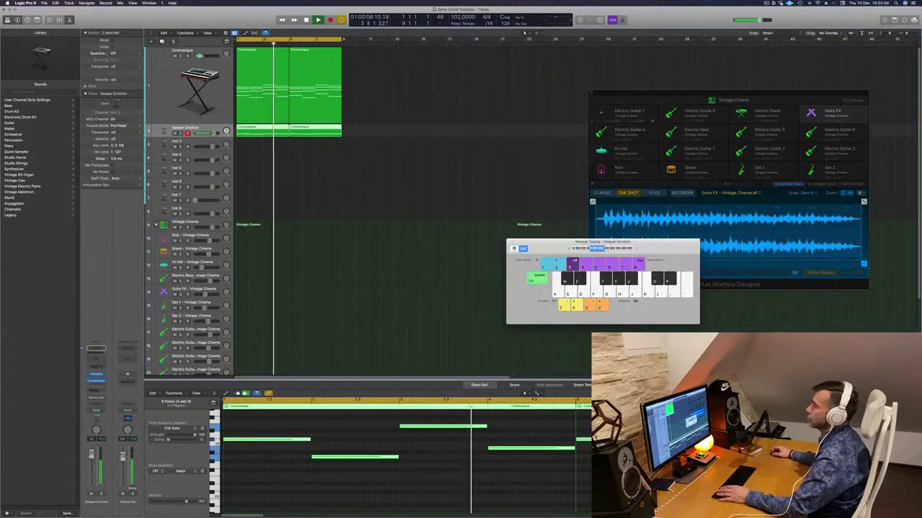
# Step: Duplicate the Cinematique track with both its chord regions, load the orchestral Cellos sound on the copy, and play the loop
pyautogui.click(168, 77)
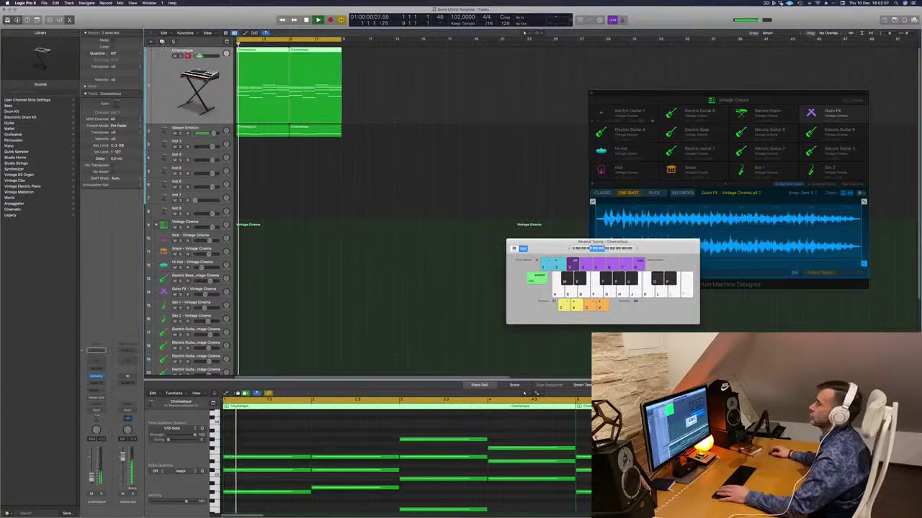
pyautogui.press('super+d')
pyautogui.moveTo(409, 108); pyautogui.dragTo(283, 113)
pyautogui.moveTo(262, 74); pyautogui.dragTo(261, 143)
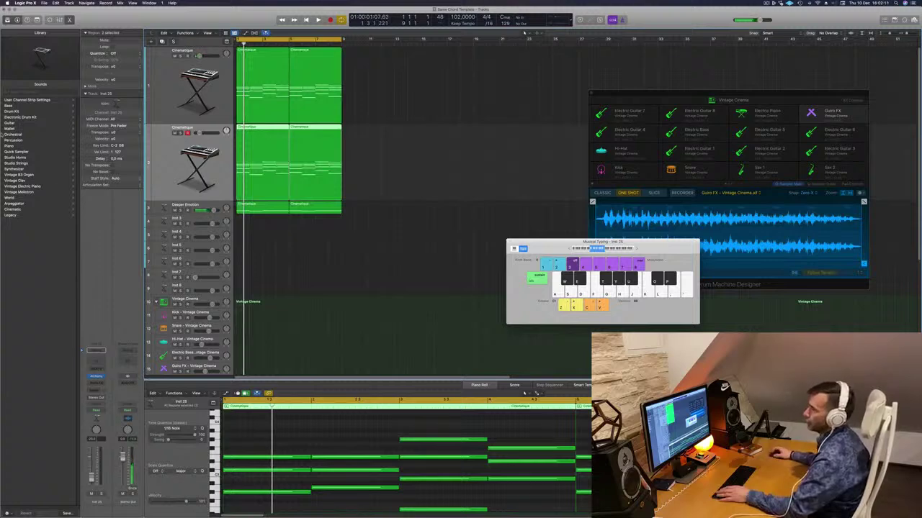
pyautogui.click(11, 134)
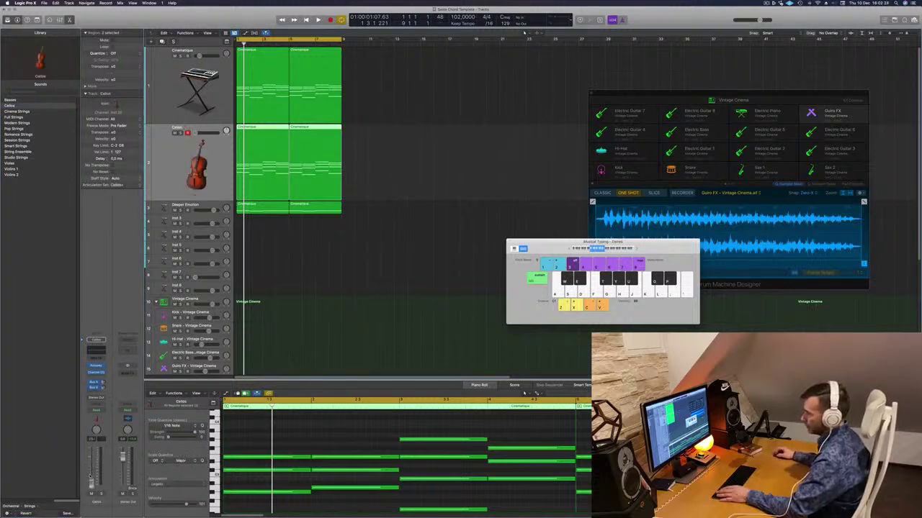
pyautogui.press('space')
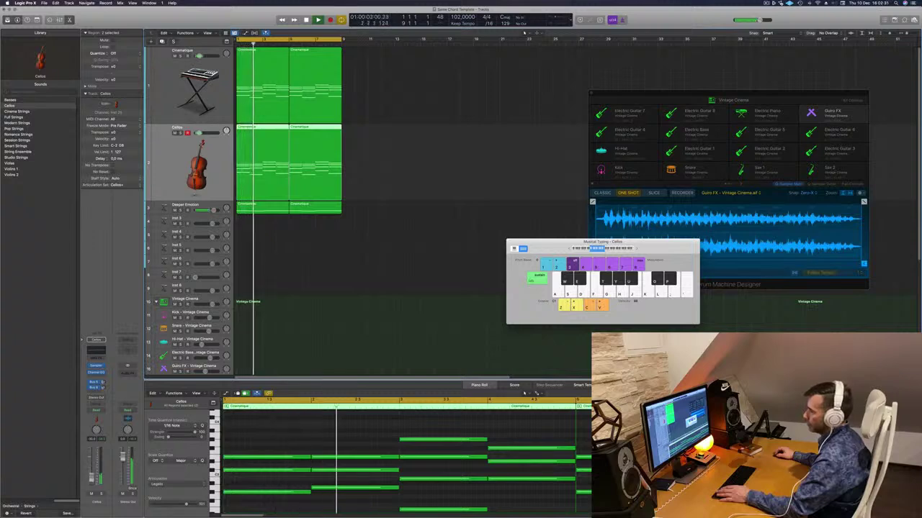
# Step: Try all the Cellos notes an octave higher against the loop, and move them back down an octave
pyautogui.click(296, 440)
pyautogui.press('super+a')
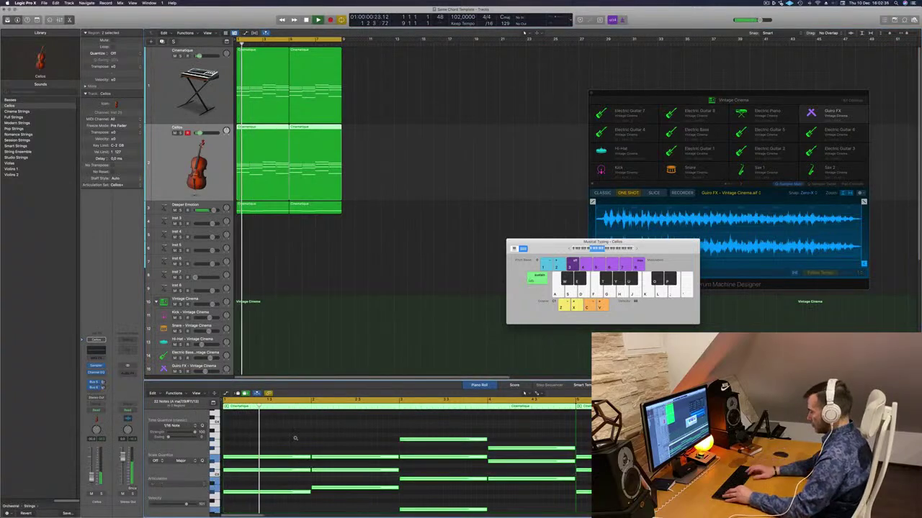
pyautogui.hotkey('alt', 'shift', 'Up')
pyautogui.press('Return')
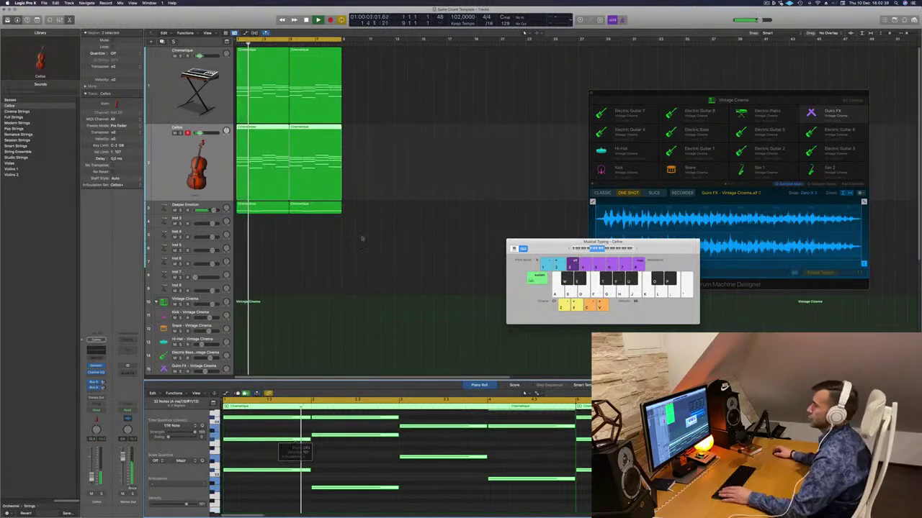
pyautogui.press('Return')
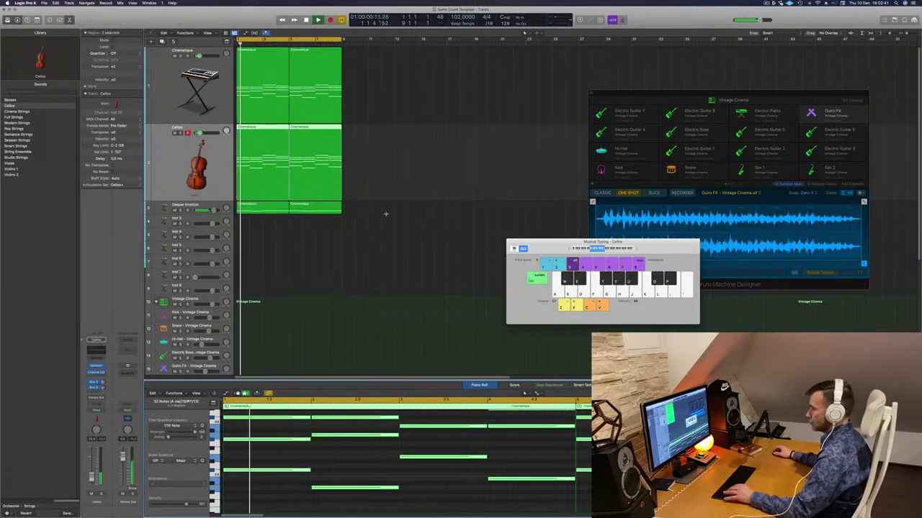
pyautogui.hotkey('alt', 'shift', 'Down')
pyautogui.press('Return')
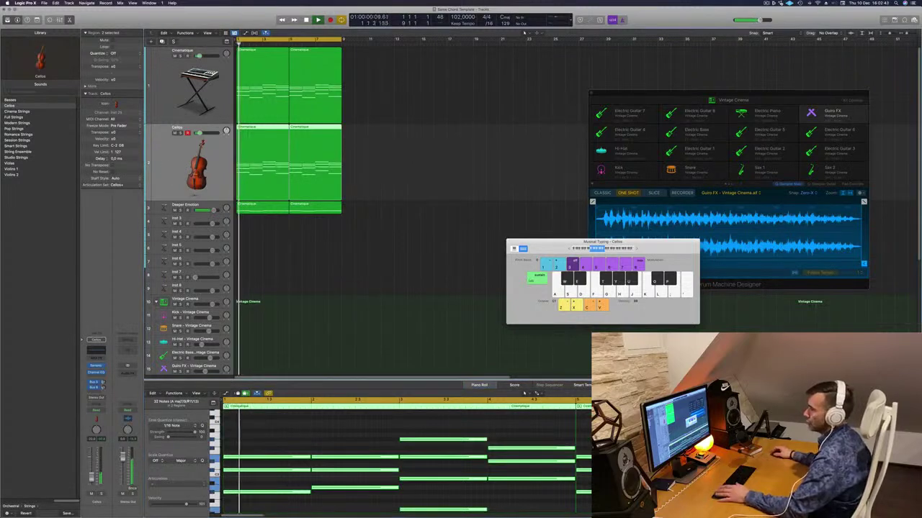
# Step: Add another bus send to the Cellos track in its empty send slot
pyautogui.press('space')
pyautogui.click(96, 393)
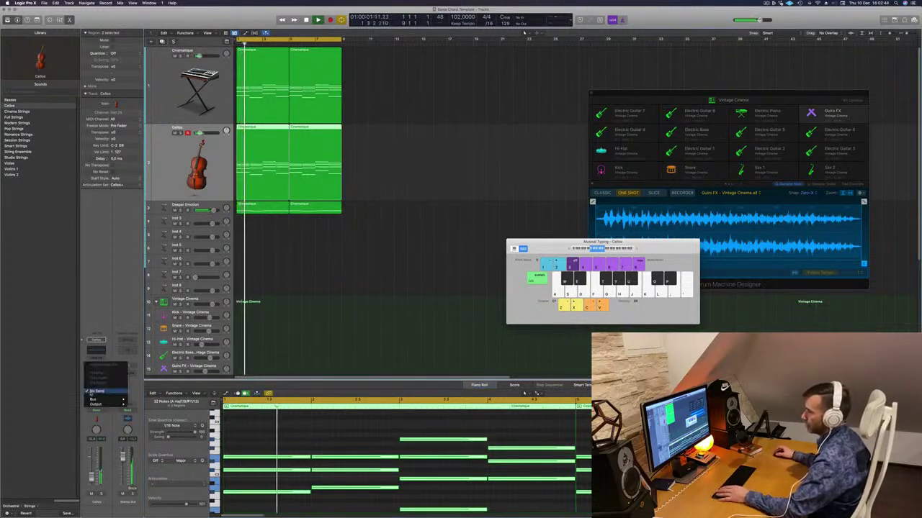
pyautogui.moveTo(108, 399)
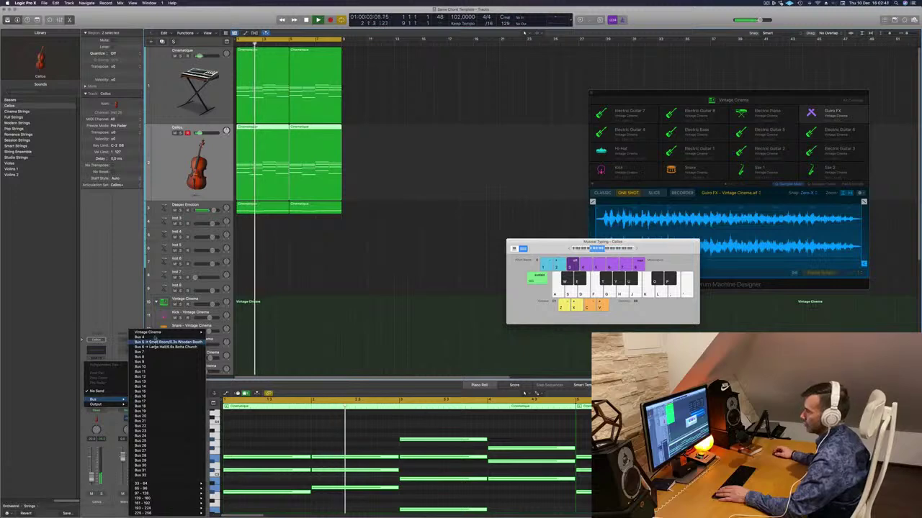
pyautogui.click(155, 342)
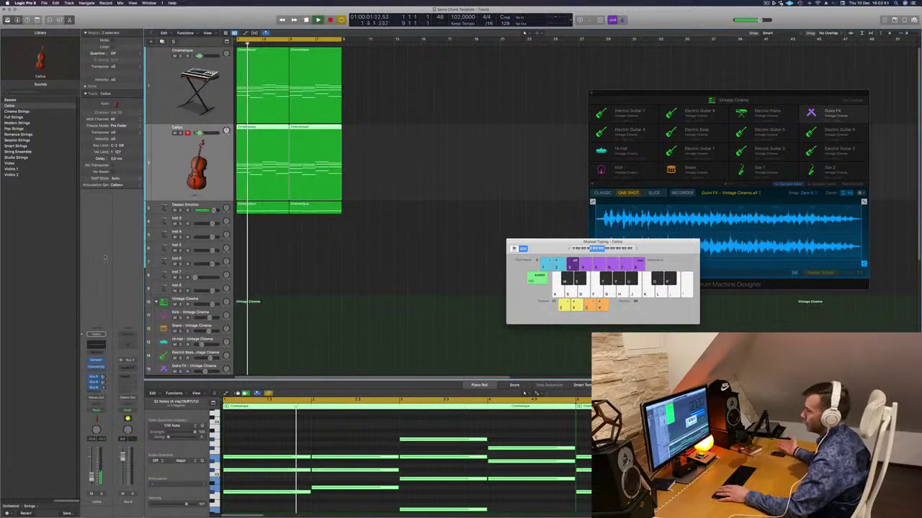
# Step: Raise the Cellos track's Bus 4 send level and listen to the loop
pyautogui.press('space')
pyautogui.press('space')
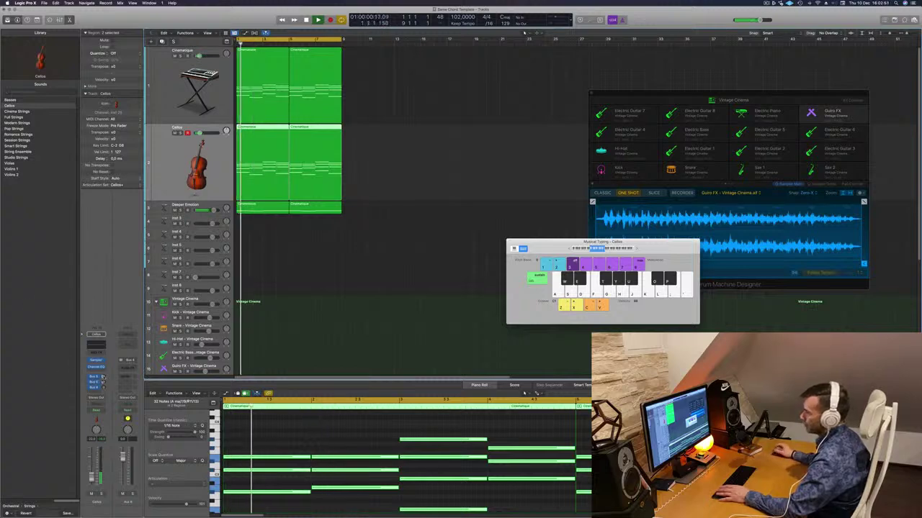
pyautogui.moveTo(102, 382); pyautogui.dragTo(102, 388)
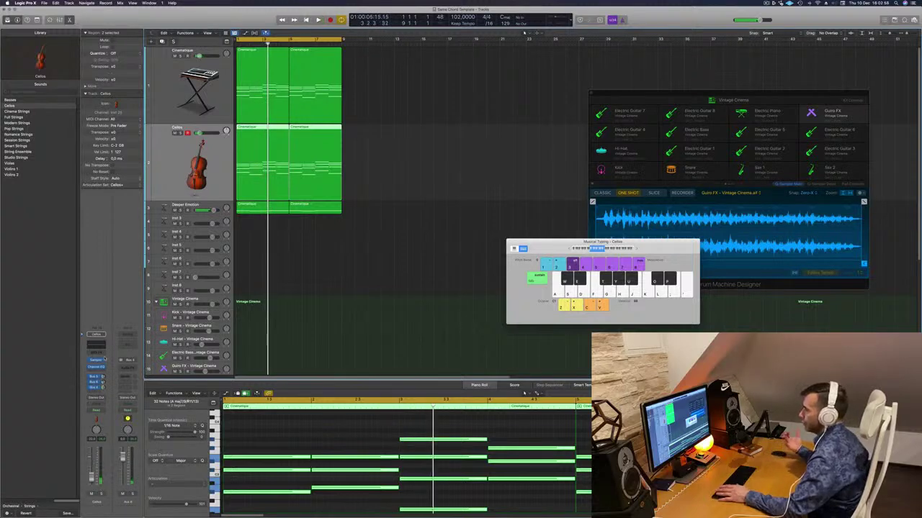
pyautogui.press('space')
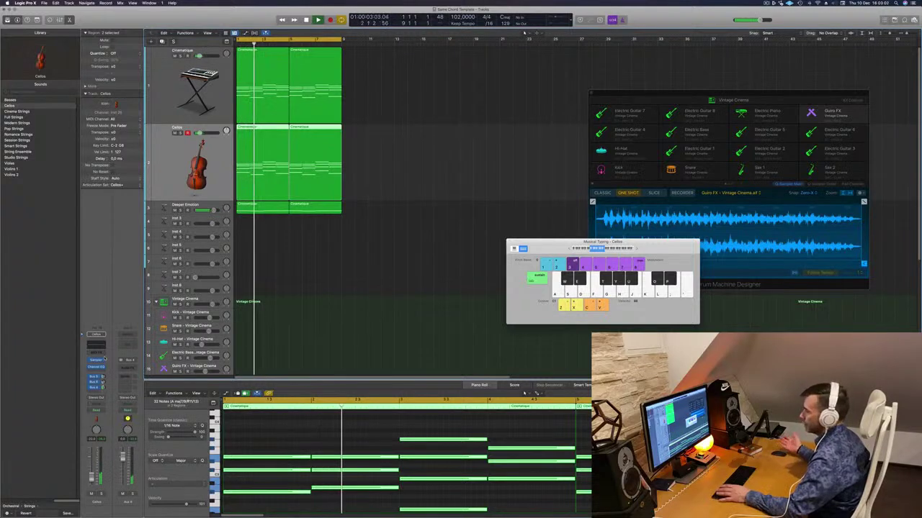
pyautogui.press('space')
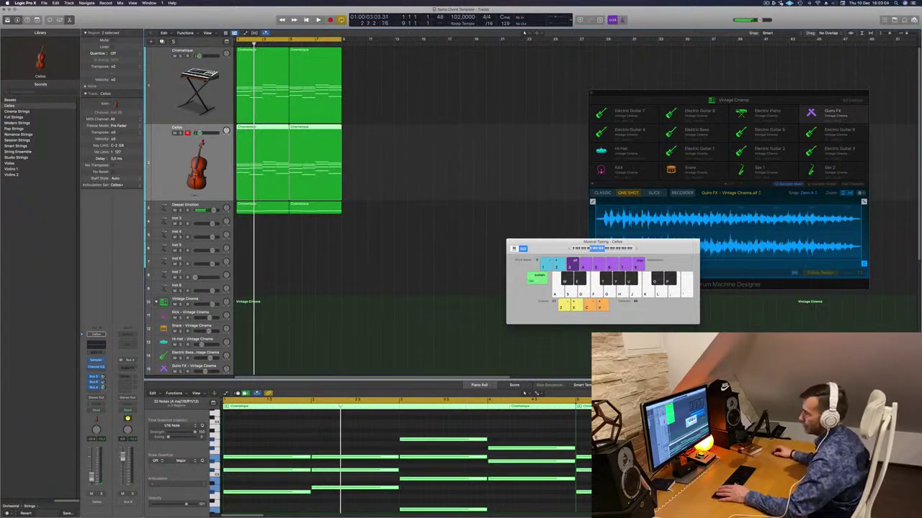
# Step: Insert the ChromaVerb reverb on the Bus 4 aux channel and load its Large Ambience preset
pyautogui.click(130, 368)
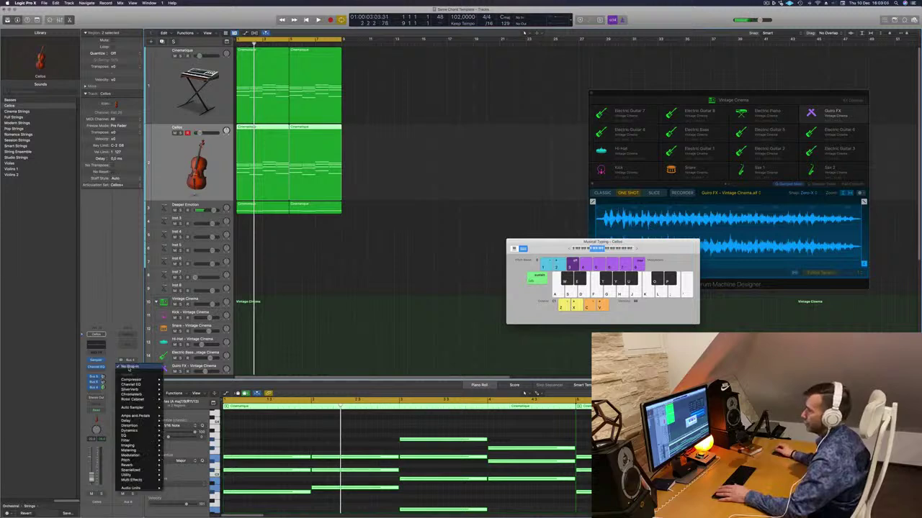
pyautogui.moveTo(143, 399)
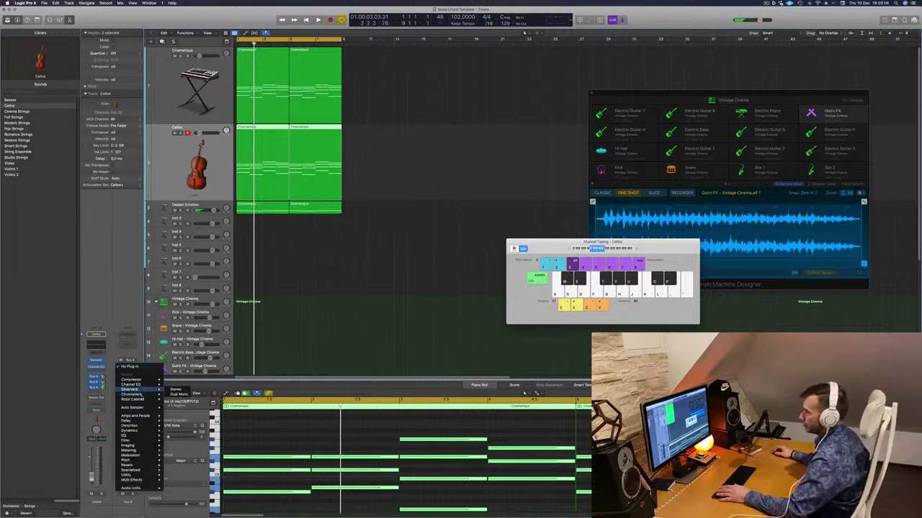
pyautogui.click(176, 394)
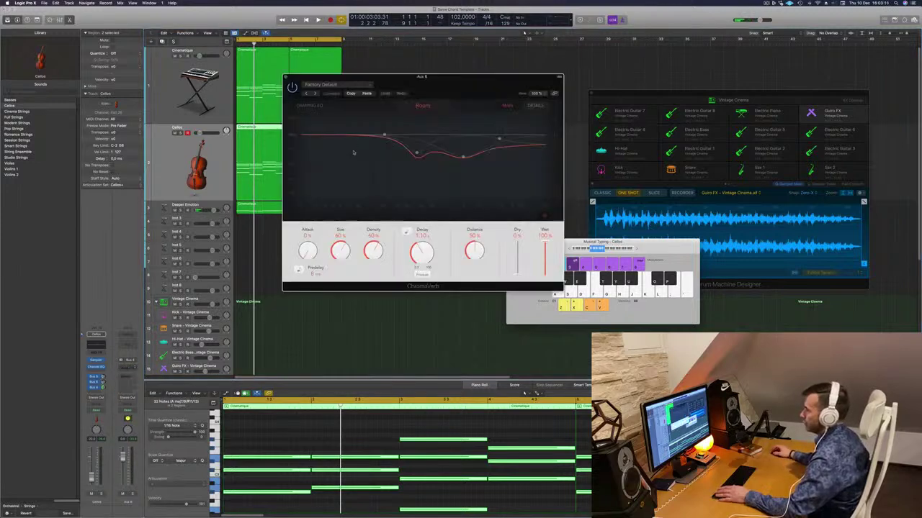
pyautogui.click(363, 90)
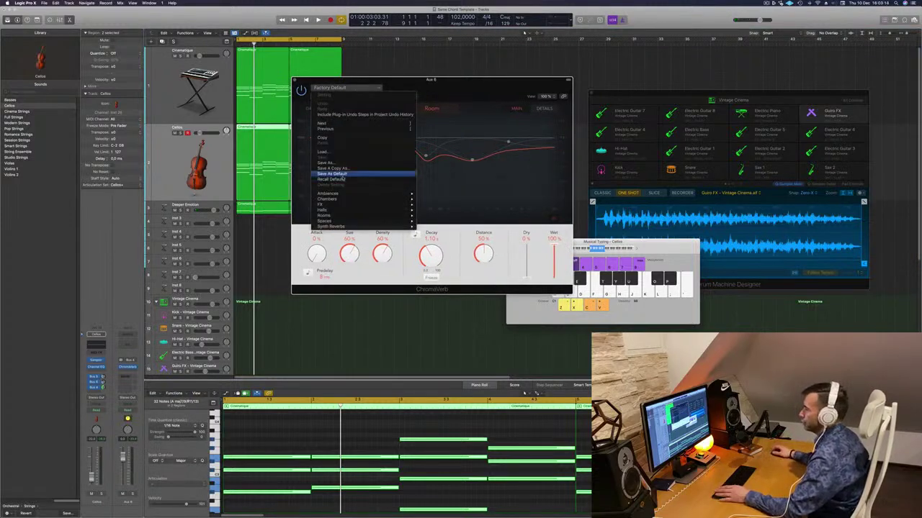
pyautogui.moveTo(355, 215)
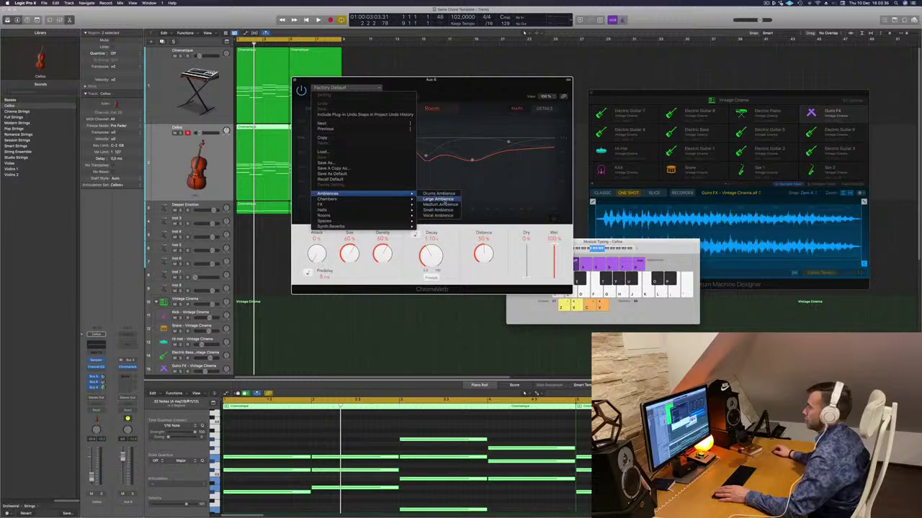
pyautogui.click(444, 203)
# Step: Raise the high-frequency point of ChromaVerb's damping EQ curve while the loop plays
pyautogui.press('space')
pyautogui.moveTo(444, 96); pyautogui.dragTo(508, 96)
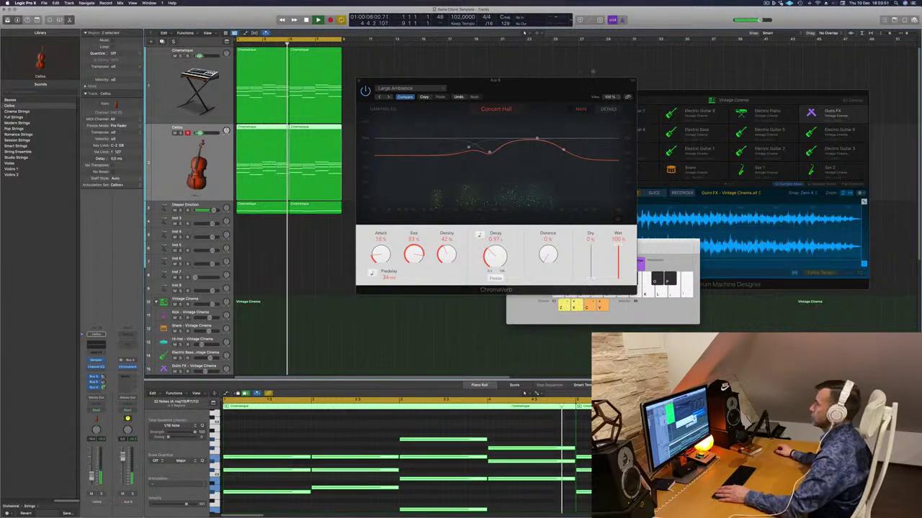
pyautogui.moveTo(586, 81); pyautogui.dragTo(551, 80)
pyautogui.moveTo(527, 149); pyautogui.dragTo(517, 137)
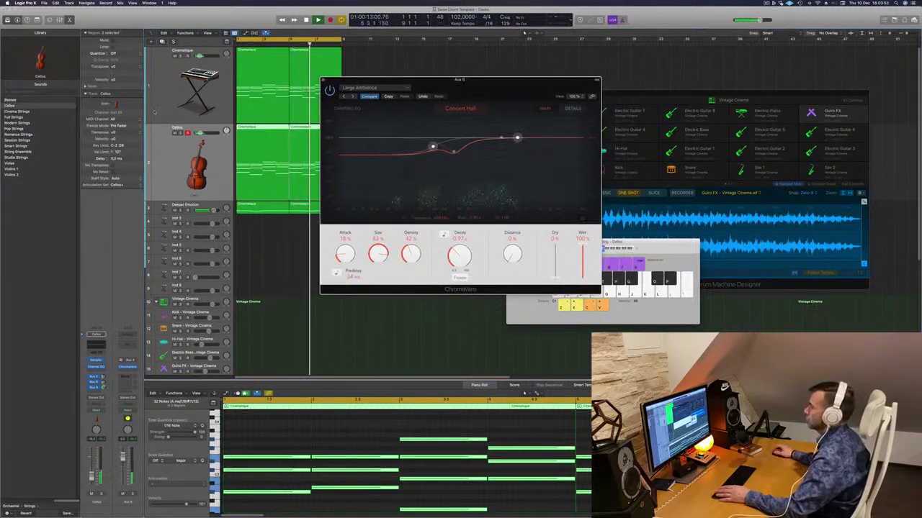
# Step: Mute and unmute the Cellos regions during playback to compare the mix with and without them
pyautogui.click(161, 167)
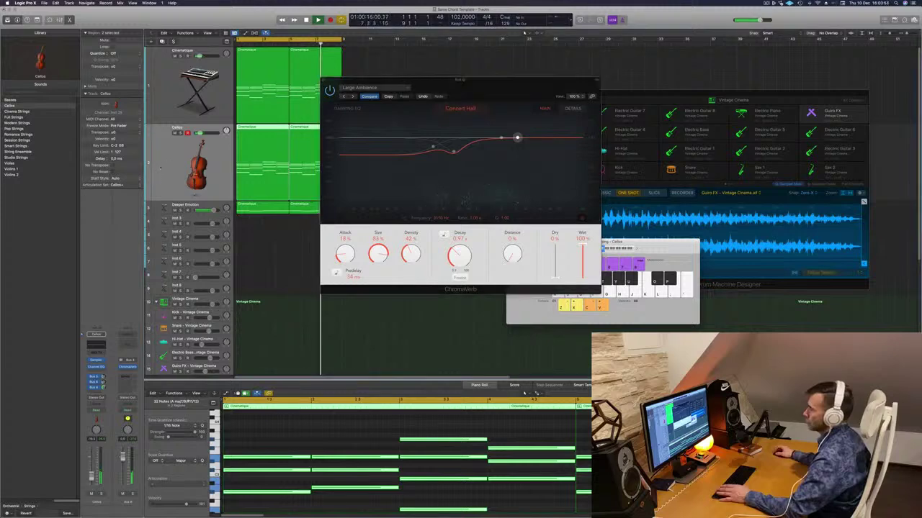
pyautogui.press('m')
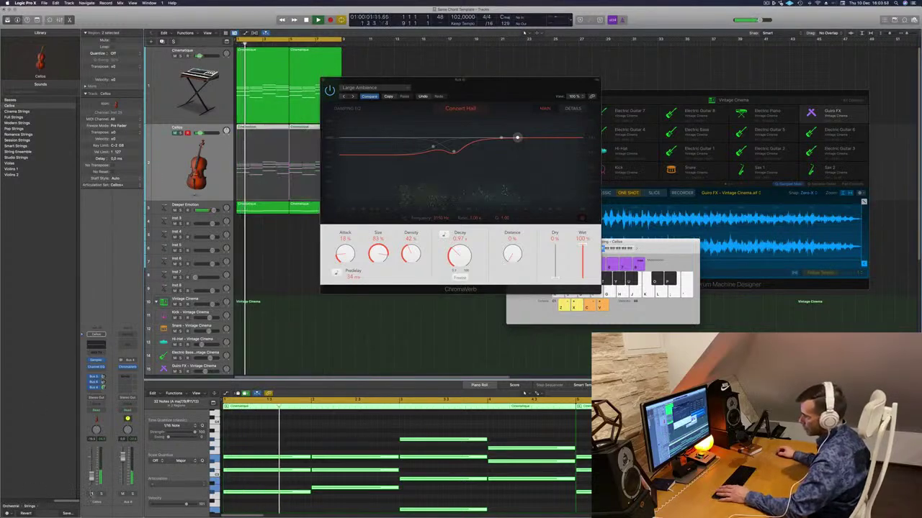
pyautogui.press('m')
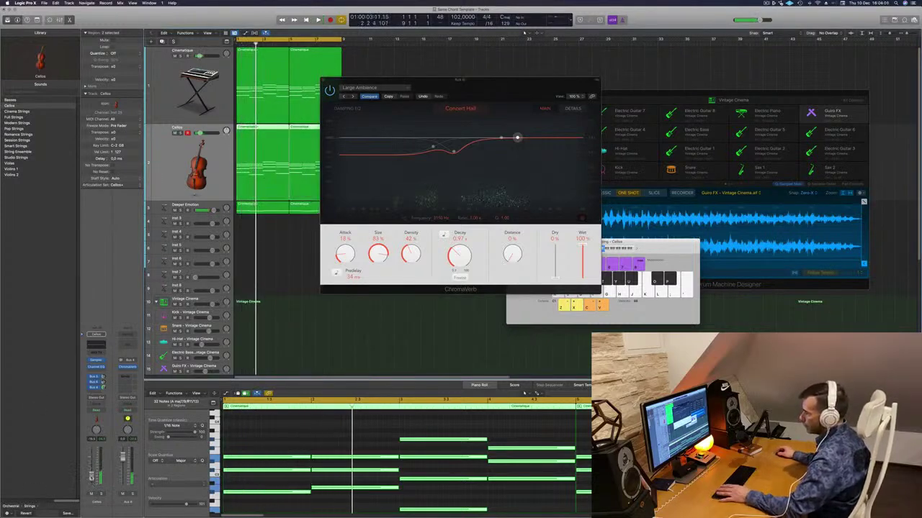
# Step: Restart the loop and close the ChromaVerb window
pyautogui.press('space')
pyautogui.press('space')
pyautogui.press('space')
pyautogui.moveTo(358, 80); pyautogui.dragTo(314, 88)
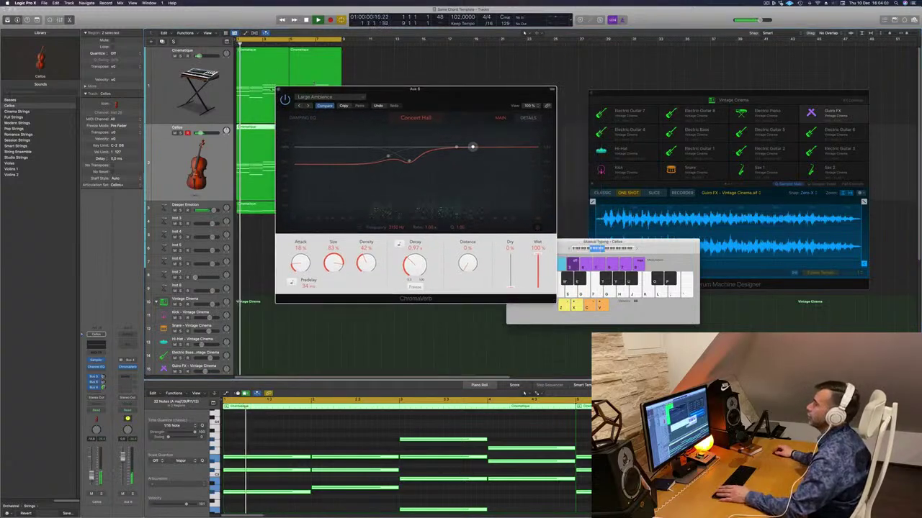
pyautogui.click(278, 90)
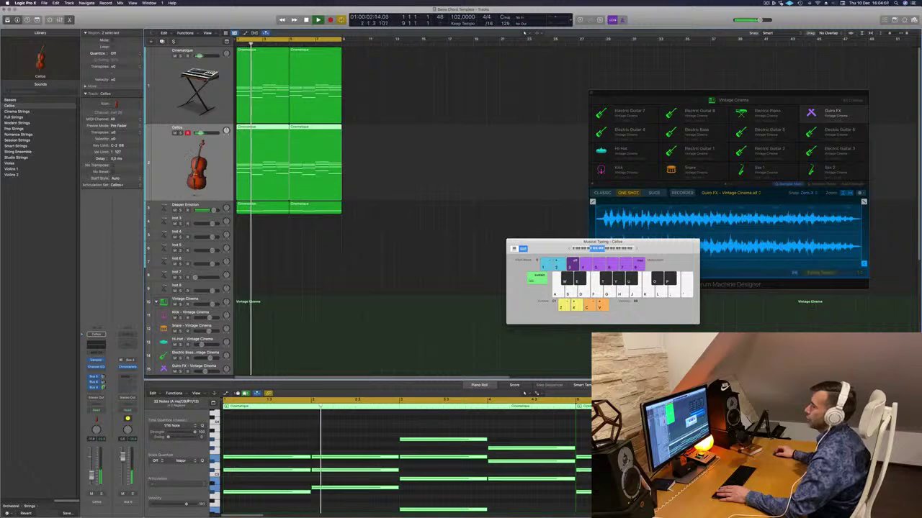
# Step: Duplicate the Cellos track and copy its first chord region onto the new track
pyautogui.press('super+d')
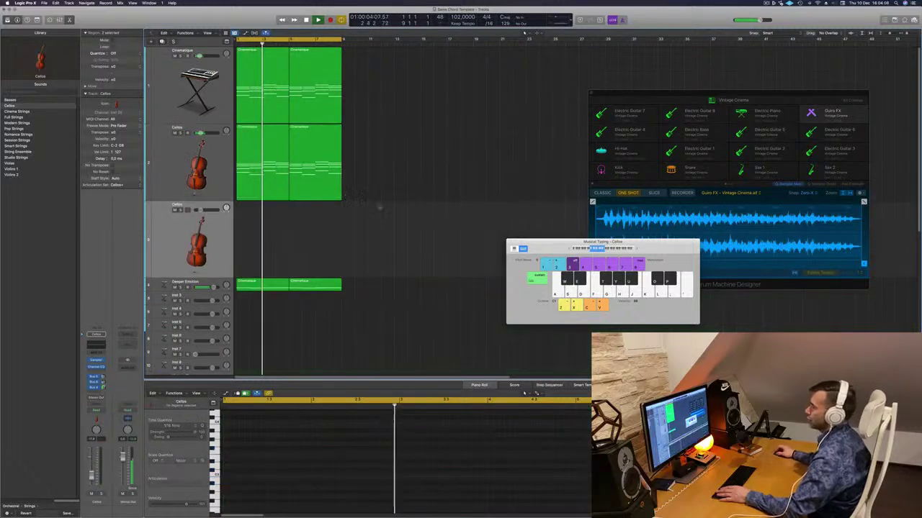
pyautogui.moveTo(257, 156); pyautogui.dragTo(257, 235)
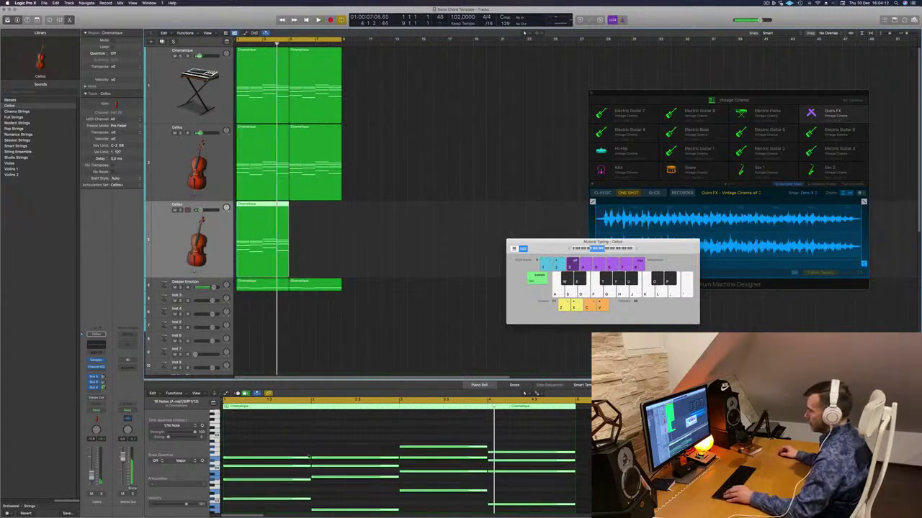
# Step: Delete all lower chord notes in the copied region, keeping only the top note of each chord
pyautogui.scroll(-3, 320, 450)
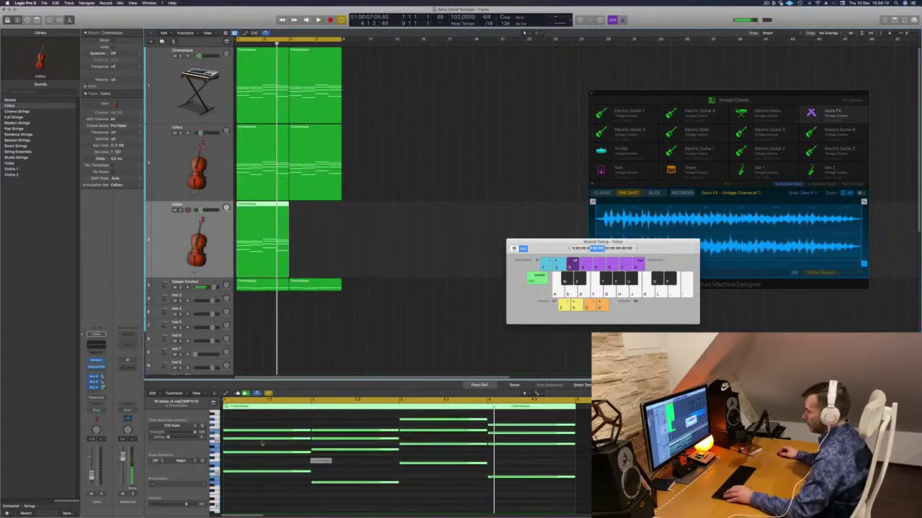
pyautogui.moveTo(262, 436); pyautogui.dragTo(370, 491)
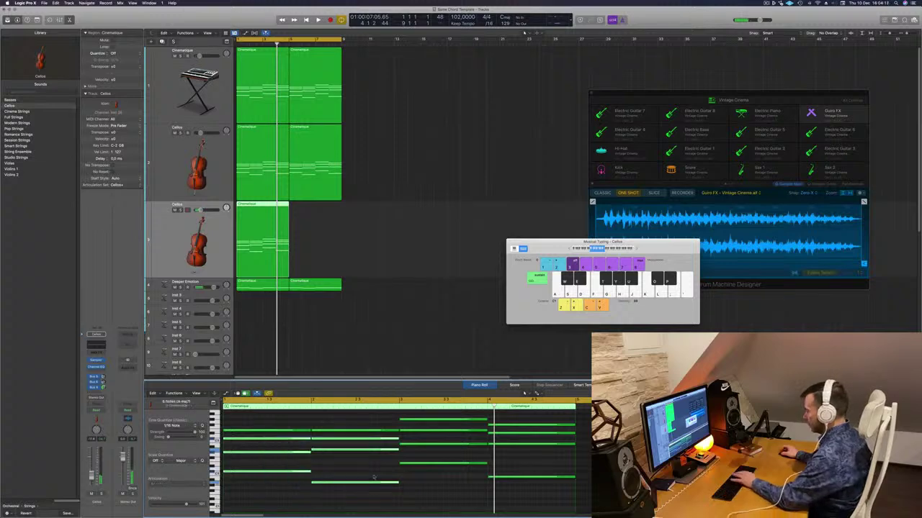
pyautogui.press('BackSpace')
pyautogui.moveTo(439, 427); pyautogui.dragTo(435, 479)
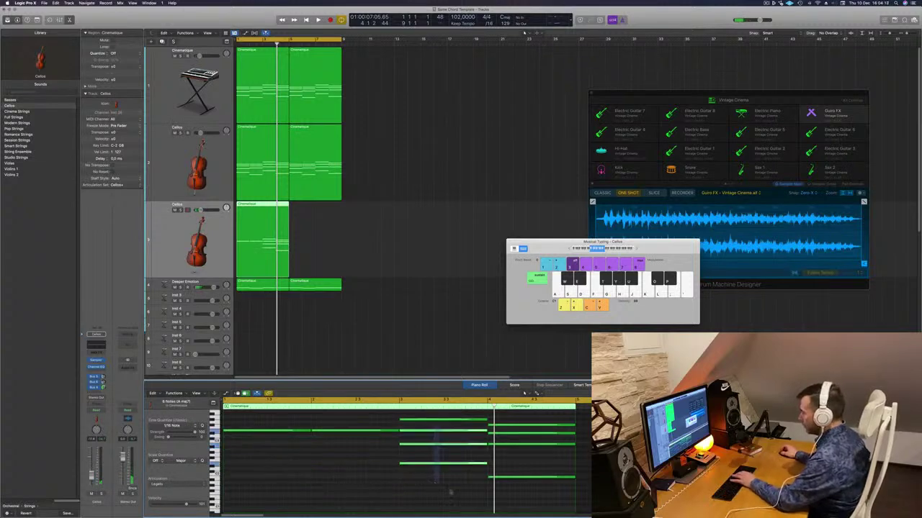
pyautogui.press('Delete')
pyautogui.moveTo(516, 481); pyautogui.dragTo(516, 432)
pyautogui.press('Delete')
pyautogui.scroll(5, 427, 471)
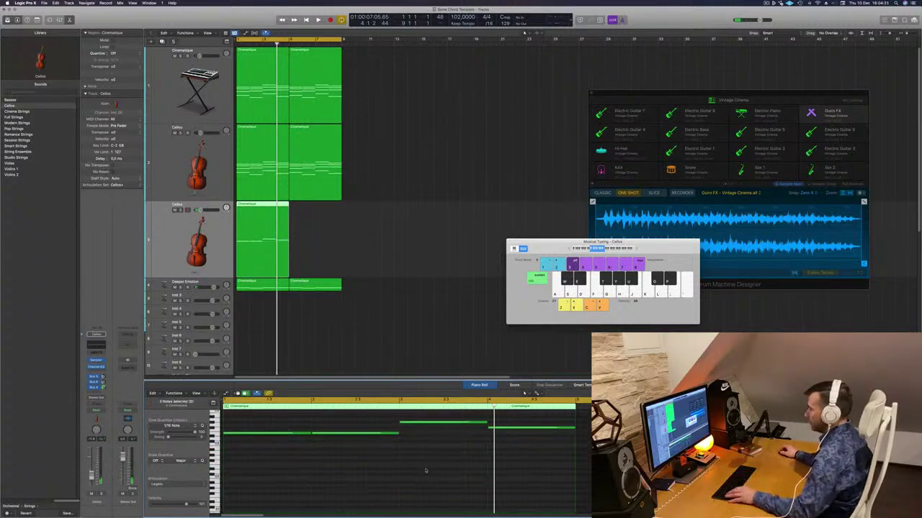
pyautogui.scroll(-5, 427, 470)
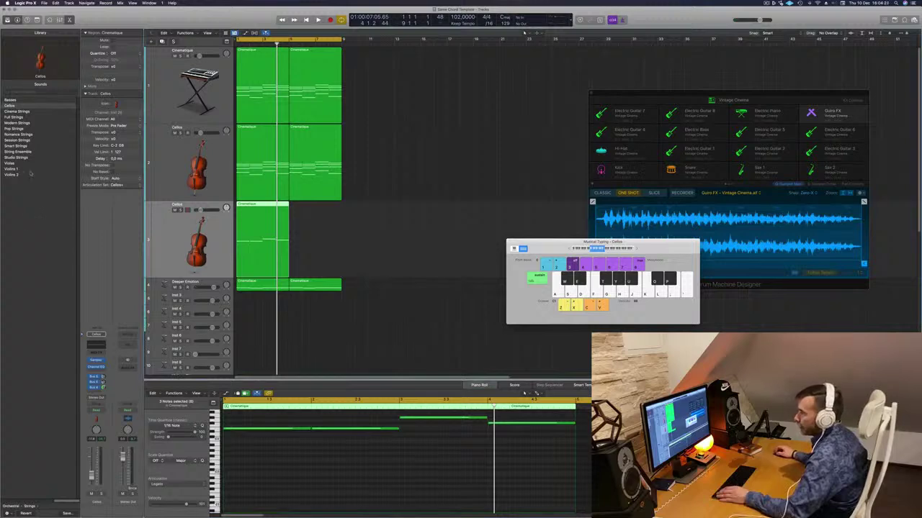
# Step: Browse the sound library and load the orchestral brass sound French Horn Solo on the duplicated track
pyautogui.click(8, 506)
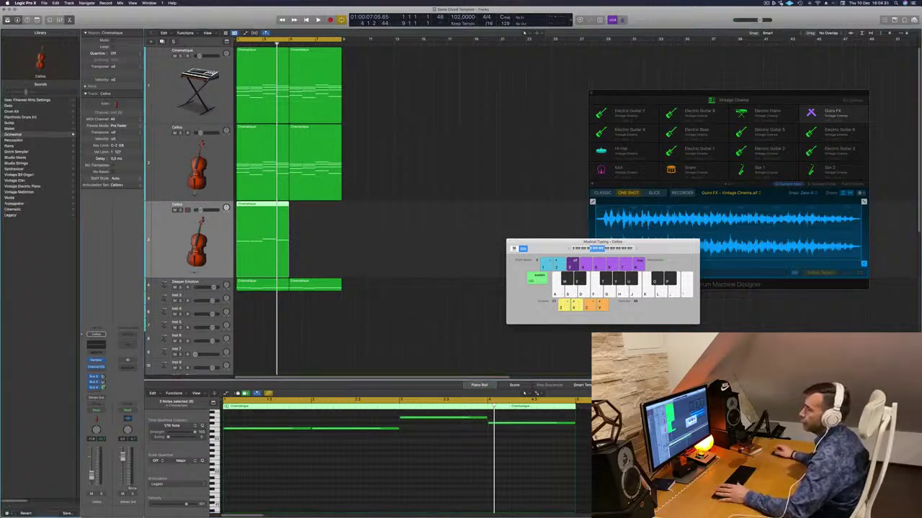
pyautogui.click(8, 106)
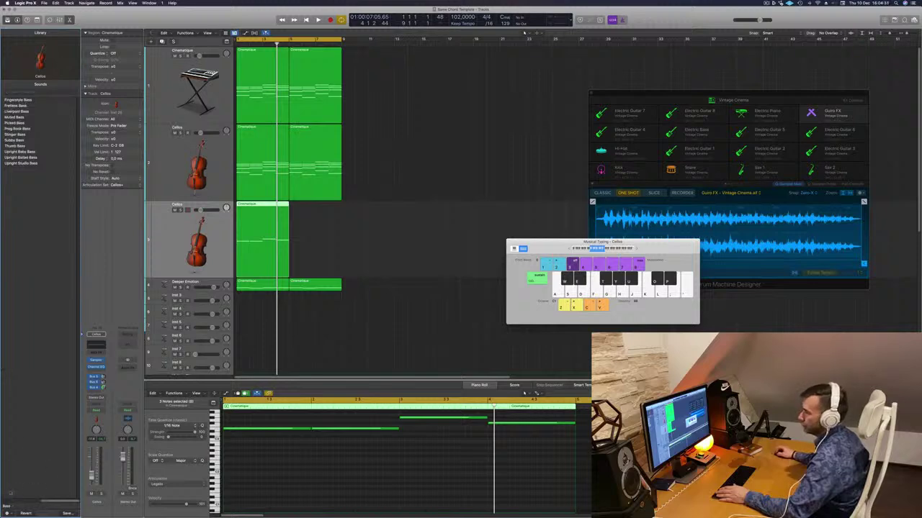
pyautogui.press('Left')
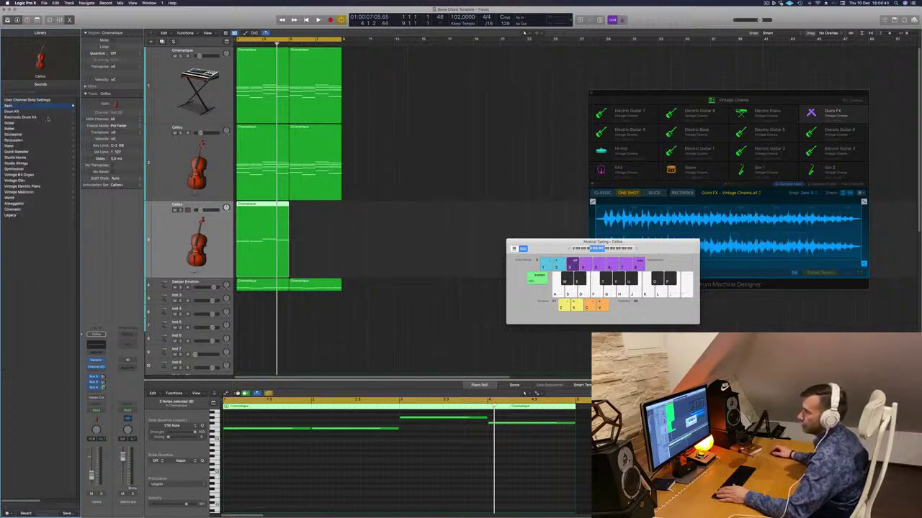
pyautogui.click(15, 158)
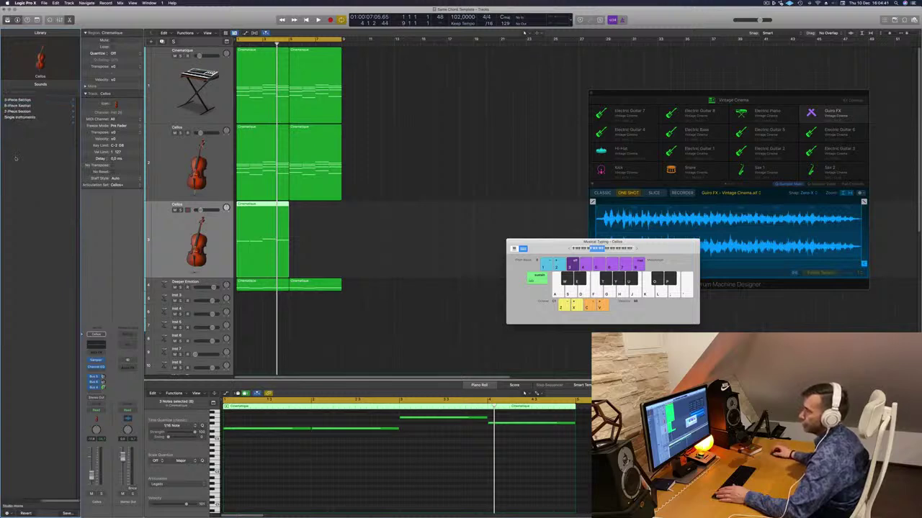
pyautogui.click(20, 118)
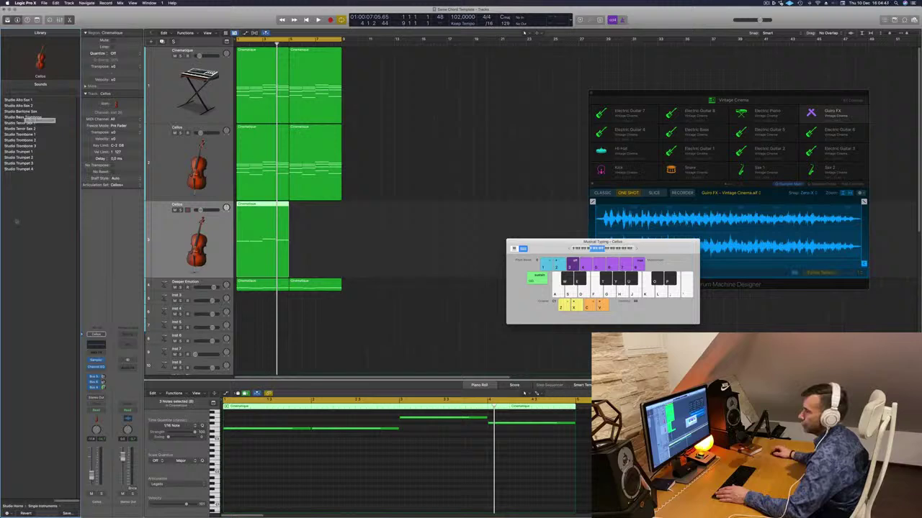
pyautogui.click(11, 508)
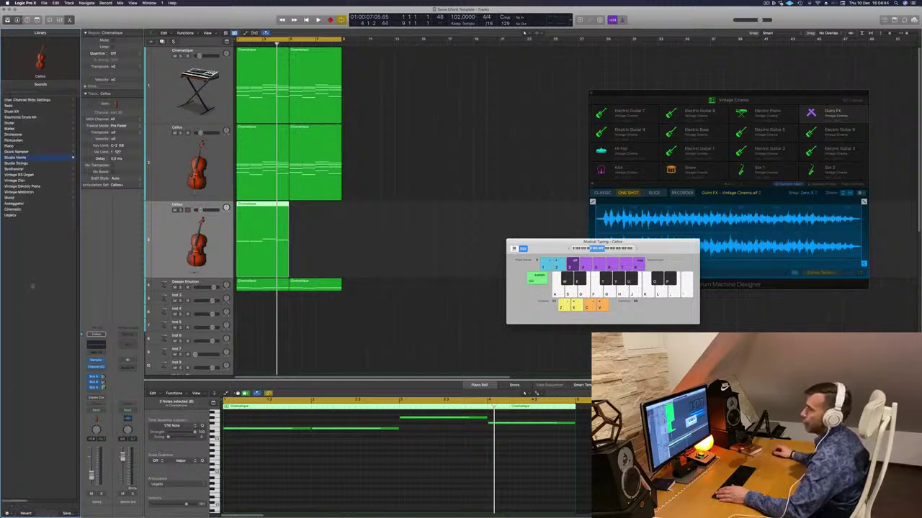
pyautogui.click(21, 135)
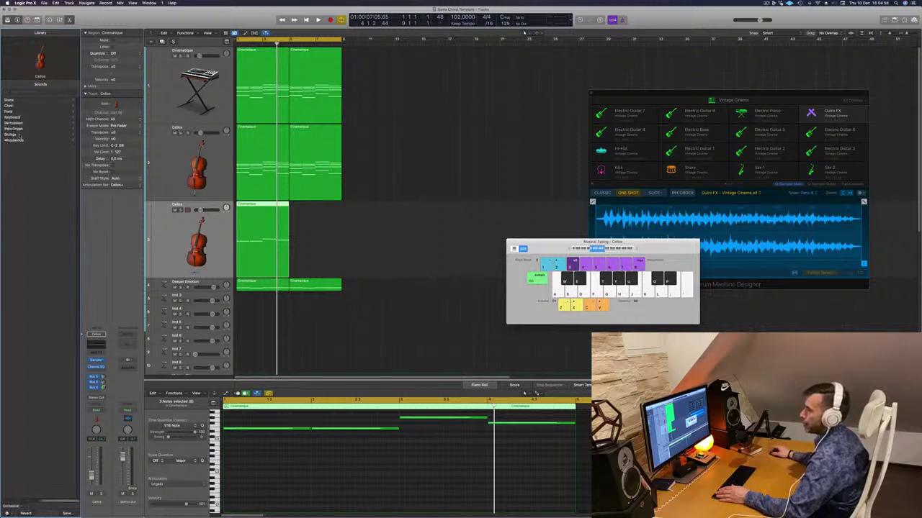
pyautogui.click(7, 101)
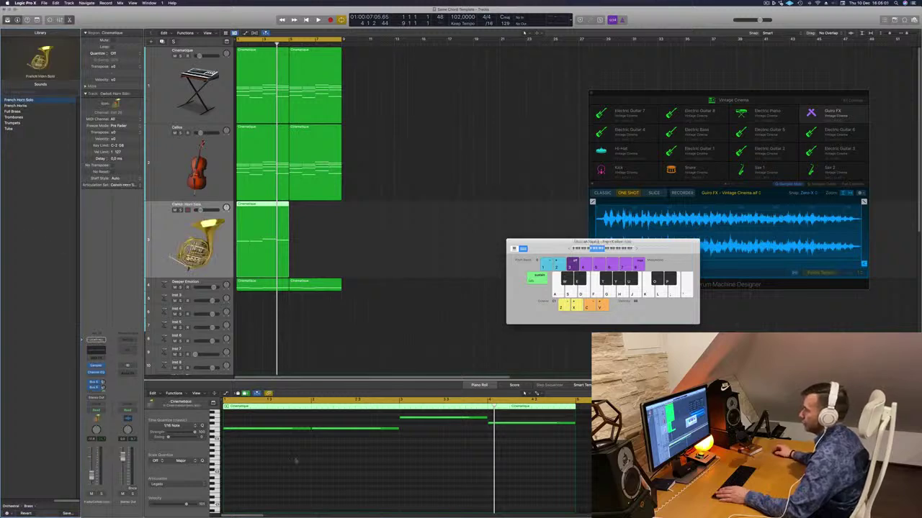
# Step: Delete the second note of the horn line and lengthen the first note to fill its place
pyautogui.click(324, 430)
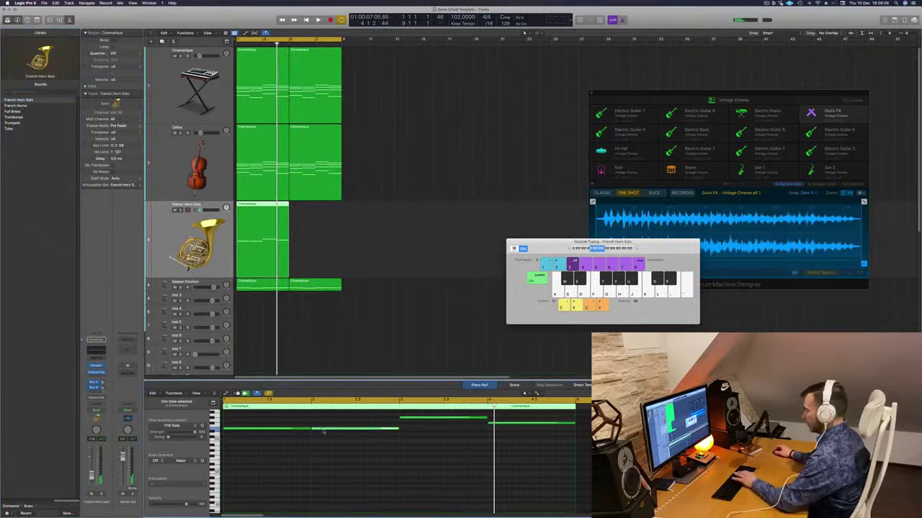
pyautogui.press('BackSpace')
pyautogui.moveTo(310, 429); pyautogui.dragTo(398, 429)
# Step: Add a Bus 4 send to the French Horn Solo track, play the loop, and open that bus's ChromaVerb
pyautogui.click(94, 391)
pyautogui.moveTo(93, 400)
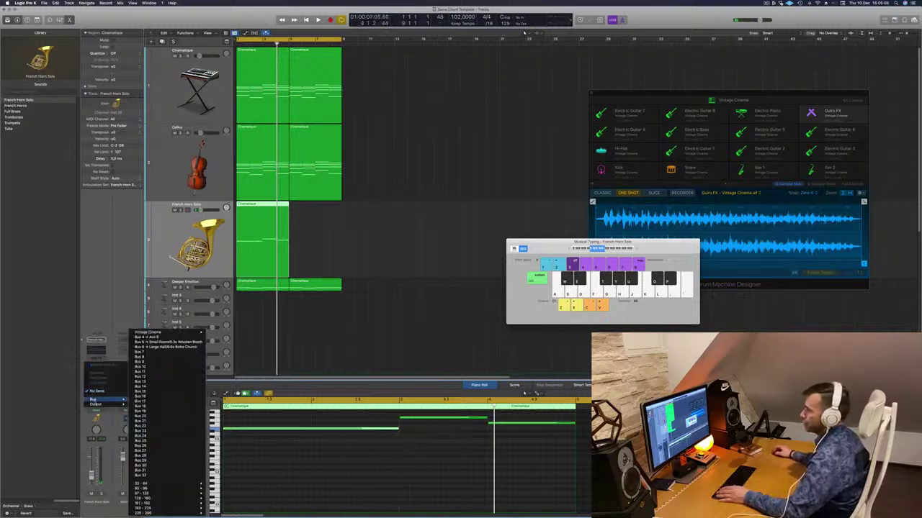
pyautogui.click(170, 337)
pyautogui.press('space')
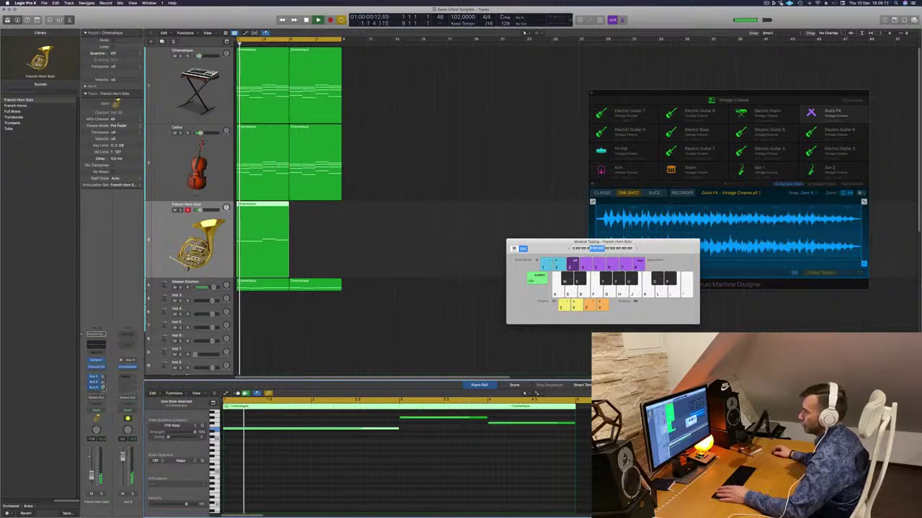
pyautogui.click(128, 366)
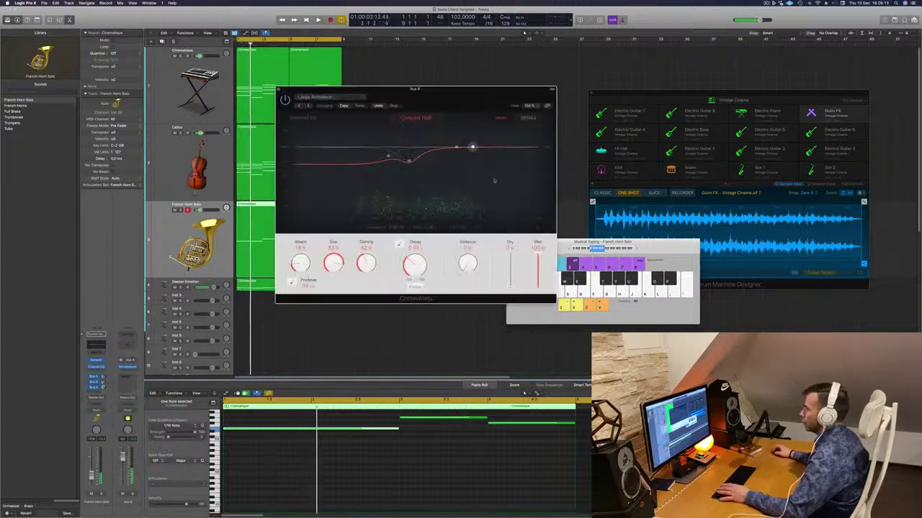
# Step: Set the ChromaVerb decay to 3.50 s and the density to 69% while playing the loop
pyautogui.press('Return')
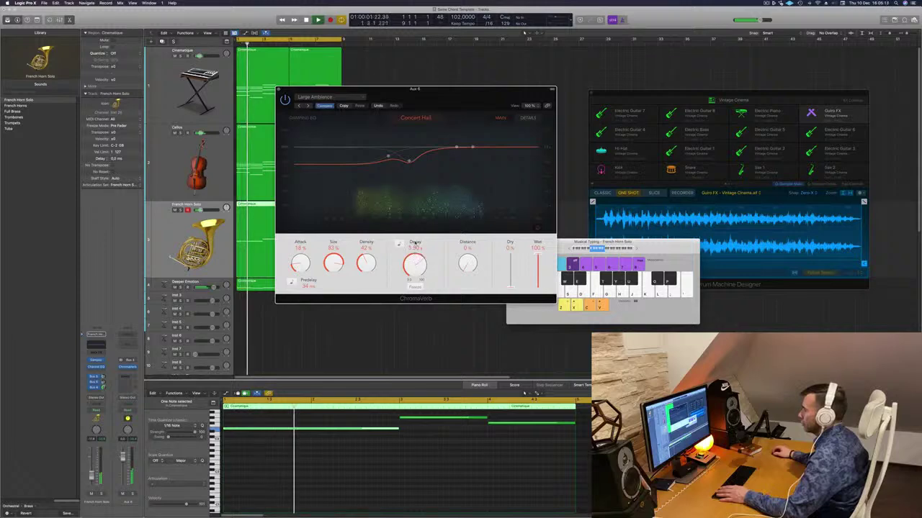
pyautogui.moveTo(415, 268); pyautogui.dragTo(372, 241)
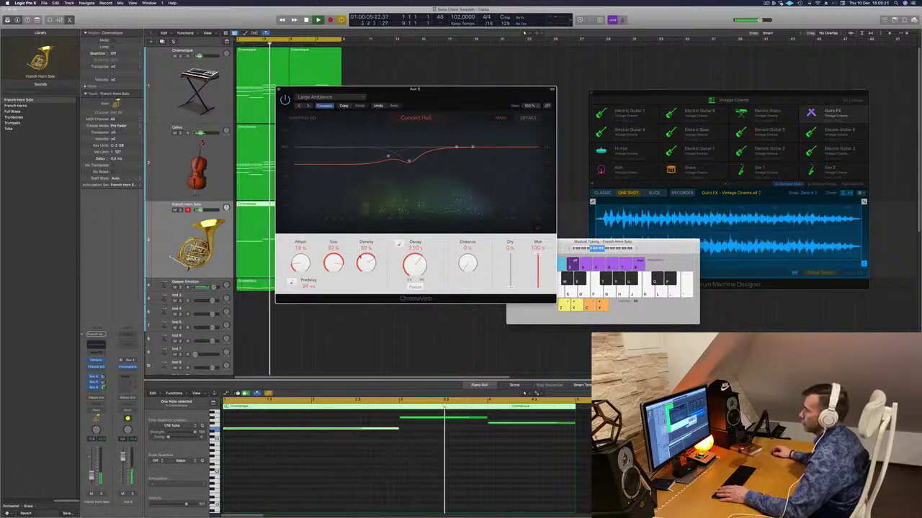
pyautogui.press('Return')
pyautogui.click(319, 473)
pyautogui.click(313, 474)
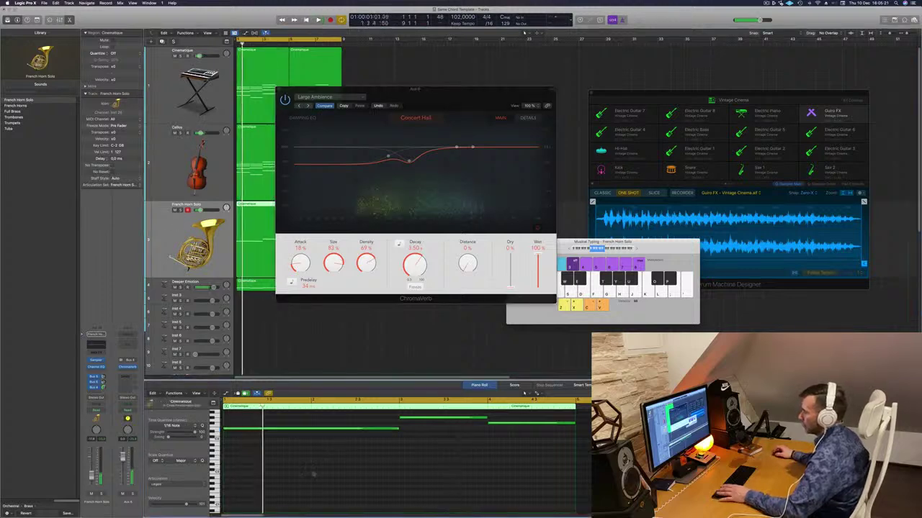
# Step: Replay the loop and move the ChromaVerb window clear of the track regions
pyautogui.press('Return')
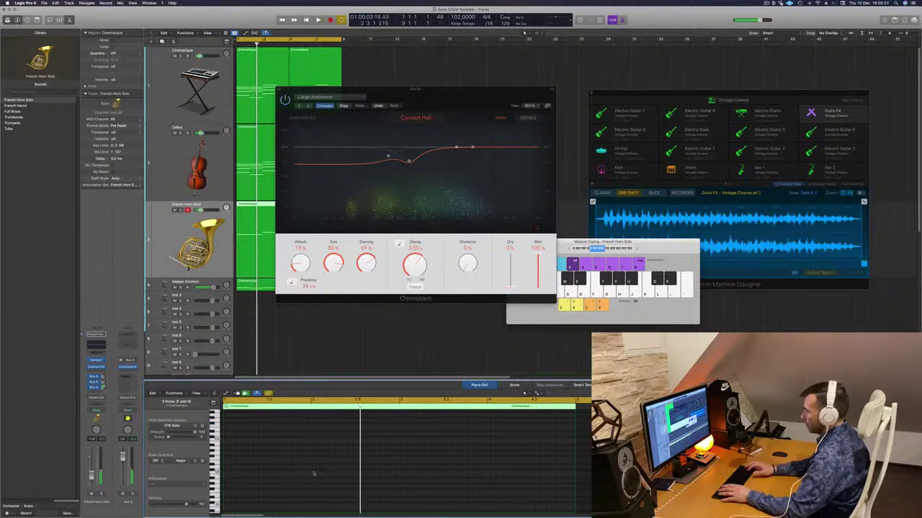
pyautogui.press('space')
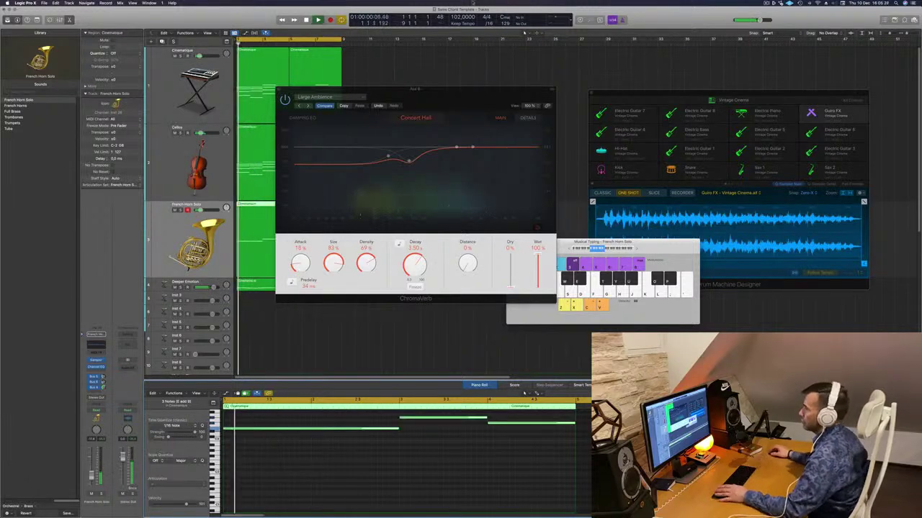
pyautogui.moveTo(455, 94); pyautogui.dragTo(671, 40)
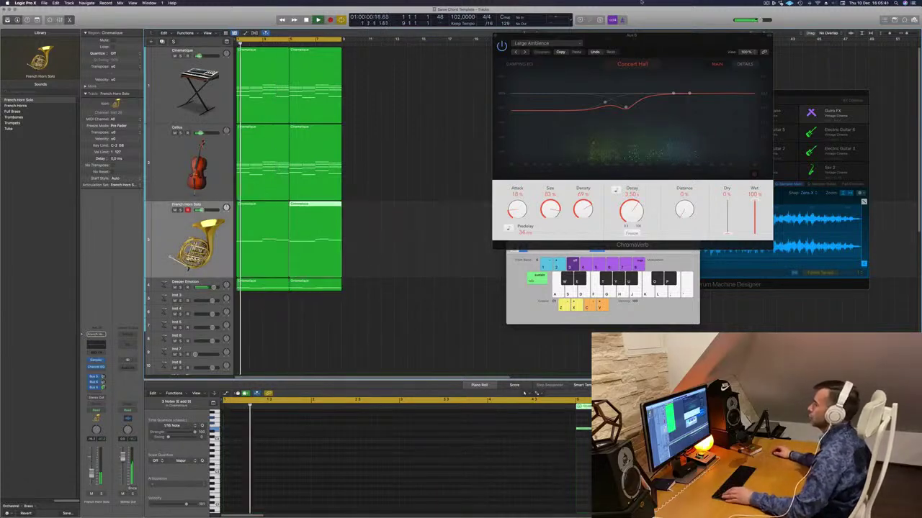
pyautogui.moveTo(661, 40); pyautogui.dragTo(719, 47)
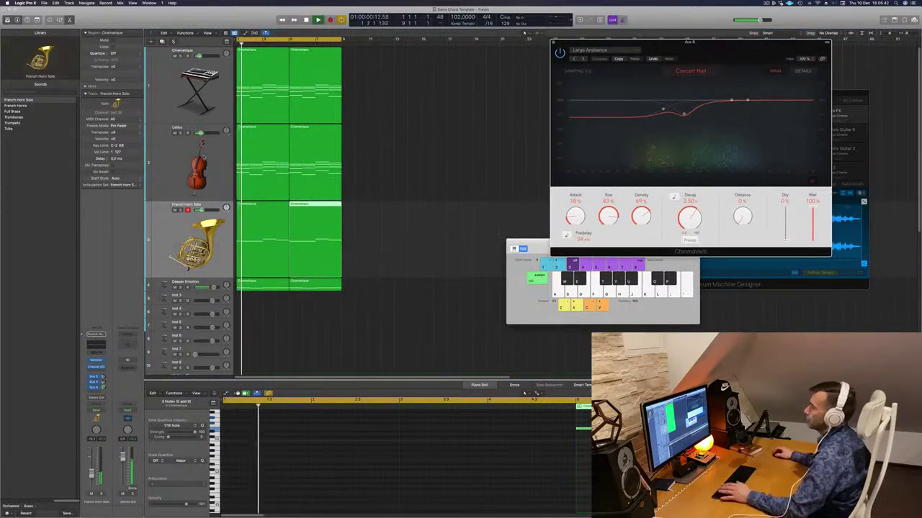
# Step: Inspect the Sampler instrument on the Cellos track, close it and replay the loop
pyautogui.click(194, 195)
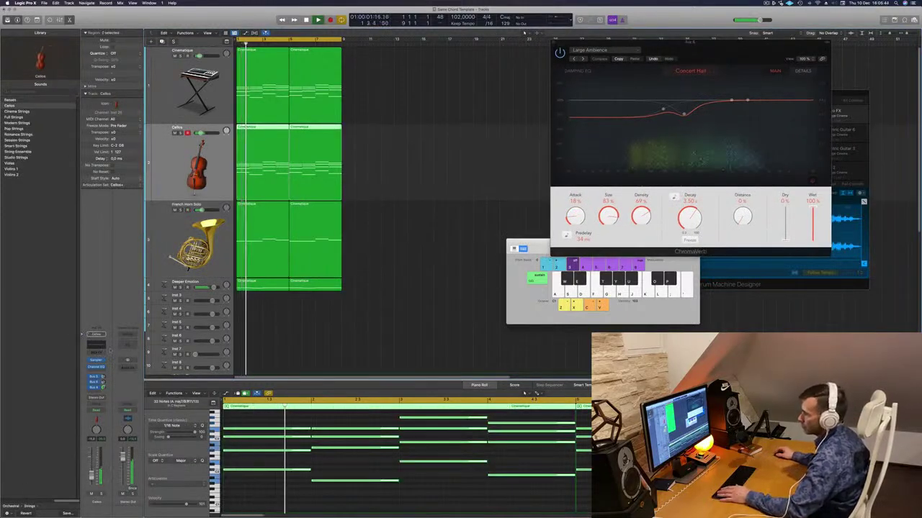
pyautogui.click(96, 360)
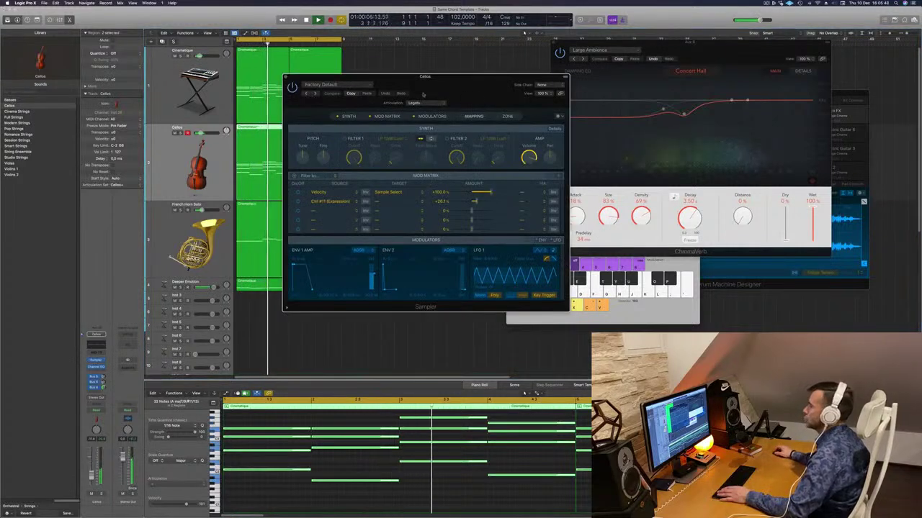
pyautogui.moveTo(291, 77); pyautogui.dragTo(272, 78)
pyautogui.click(265, 79)
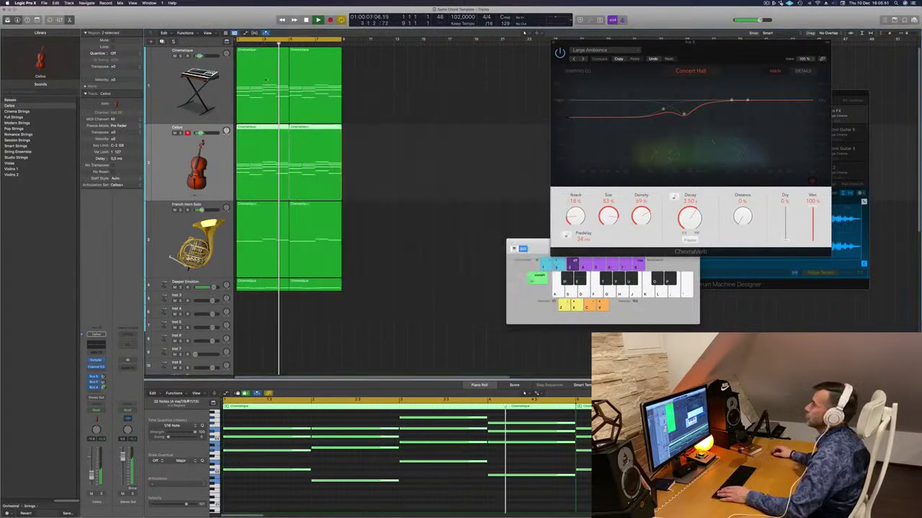
pyautogui.click(265, 79)
pyautogui.click(390, 180)
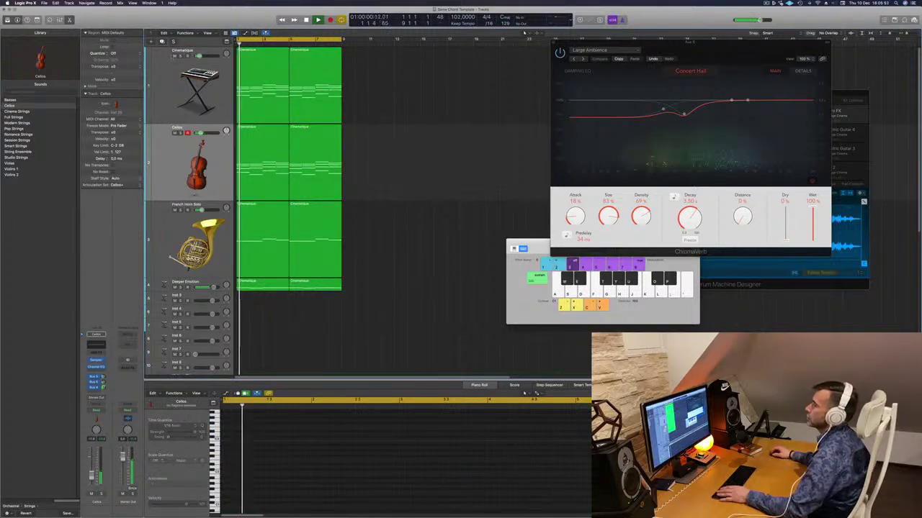
pyautogui.press('space')
pyautogui.press('space')
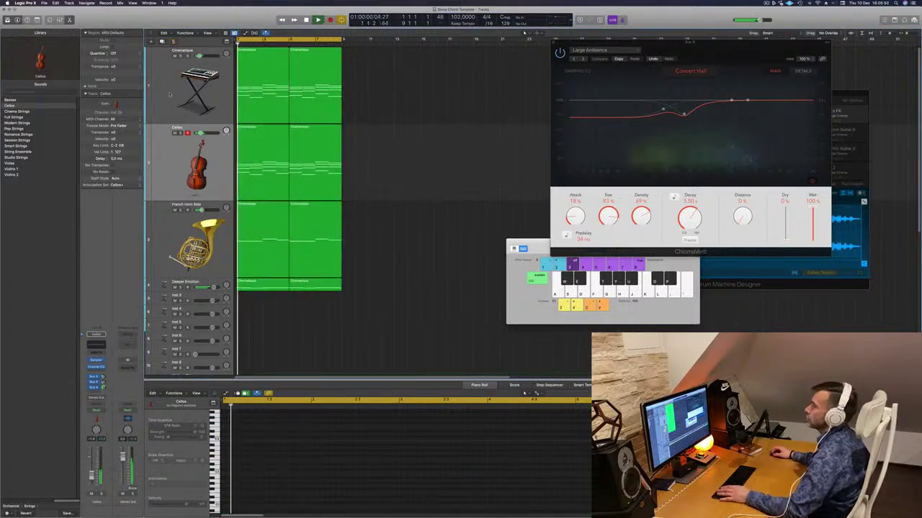
# Step: Add a Bus 4 send to the Cinematique track and restart the loop to hear it in the reverb
pyautogui.press('Up')
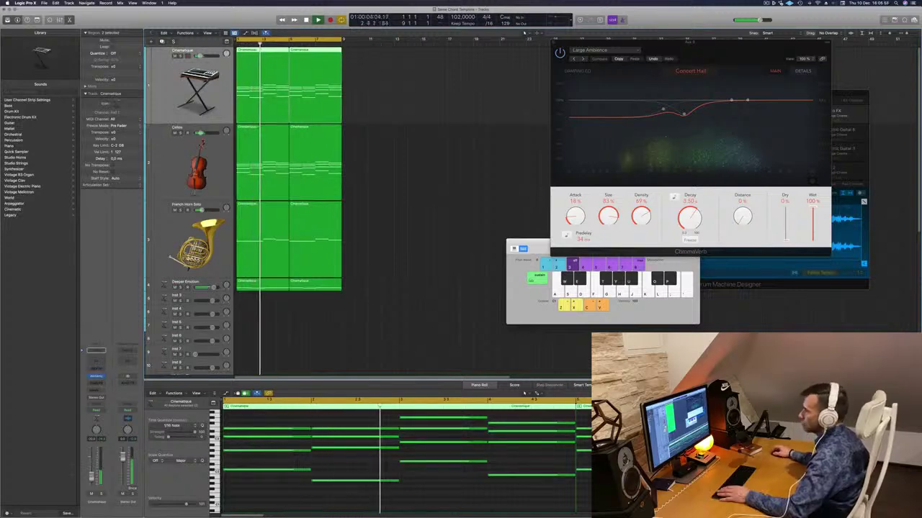
pyautogui.moveTo(550, 52); pyautogui.dragTo(562, 57)
pyautogui.moveTo(695, 47); pyautogui.dragTo(704, 46)
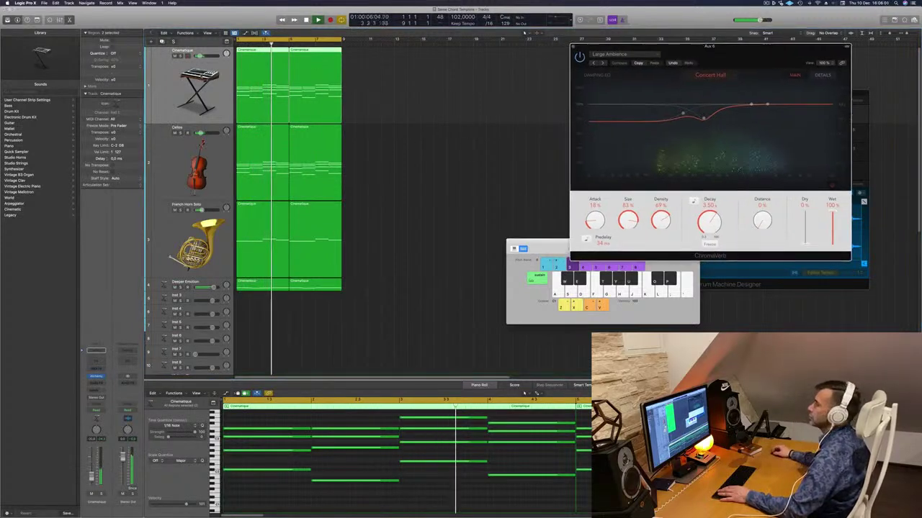
pyautogui.click(95, 392)
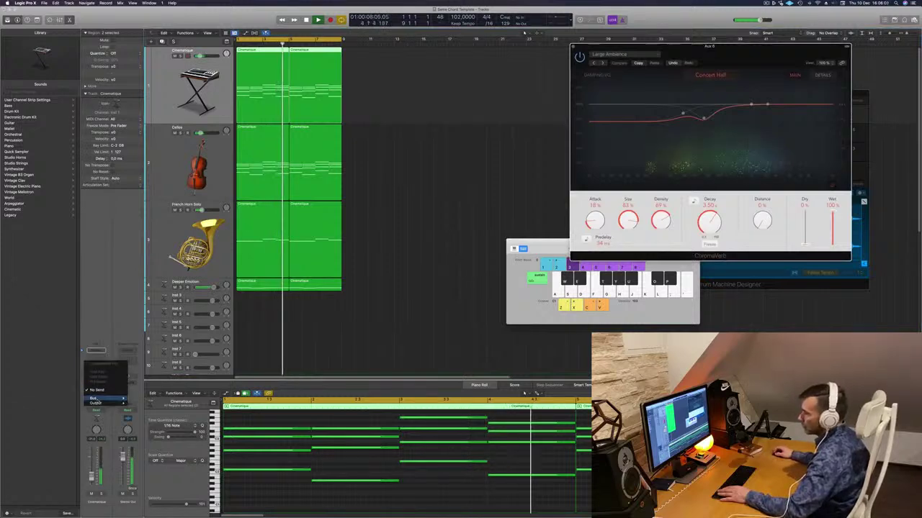
pyautogui.moveTo(96, 399)
pyautogui.click(144, 337)
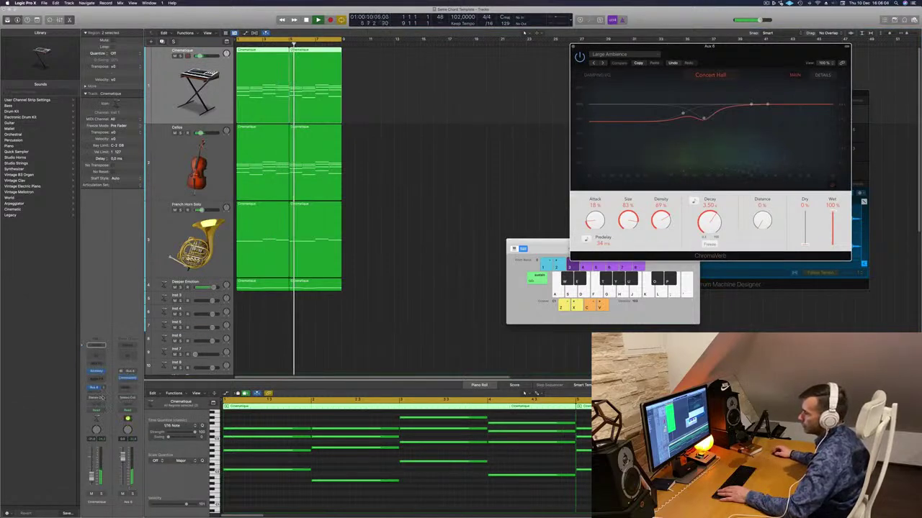
pyautogui.press('space')
pyautogui.press('space')
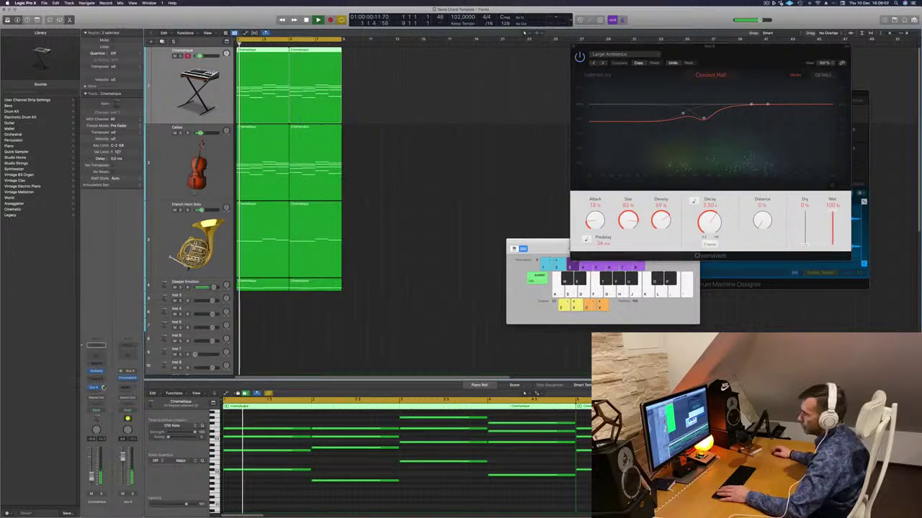
# Step: Duplicate the French Horn Solo track and copy the first Cellos chord region onto the new track
pyautogui.click(158, 165)
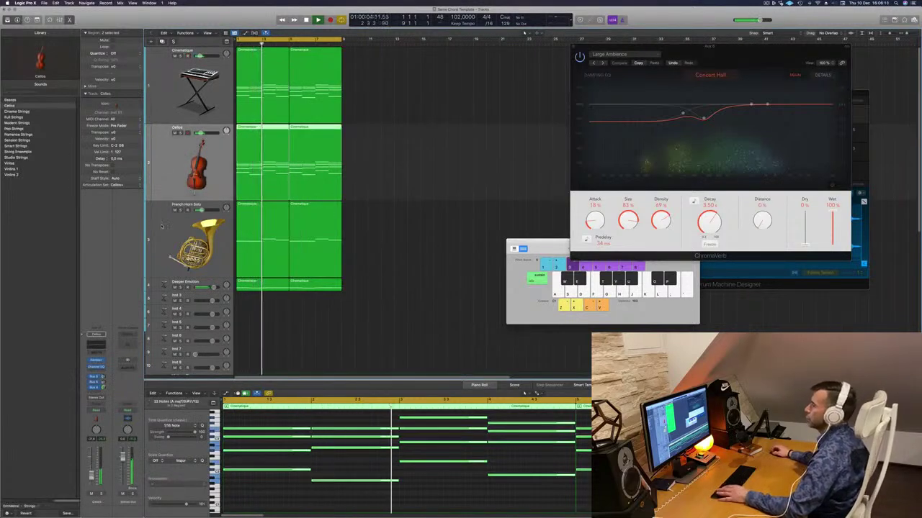
pyautogui.click(157, 253)
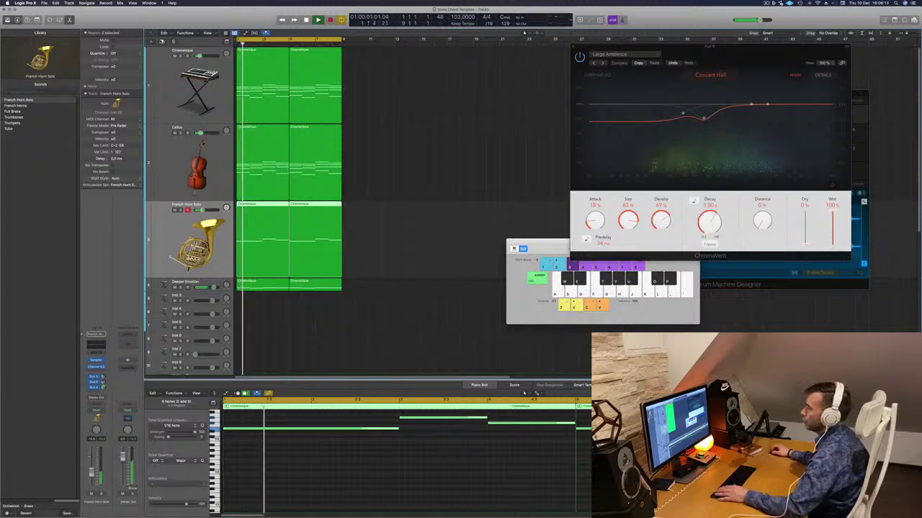
pyautogui.press('super+d')
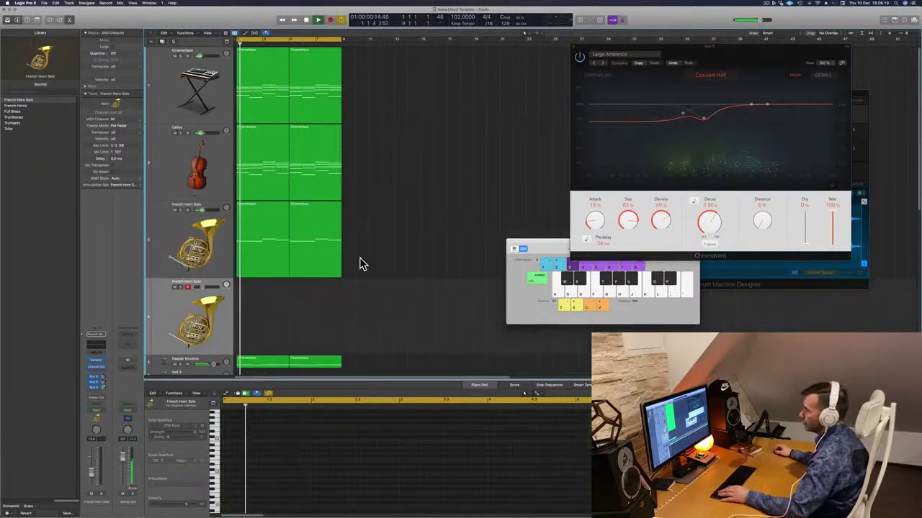
pyautogui.click(260, 262)
pyautogui.click(260, 160)
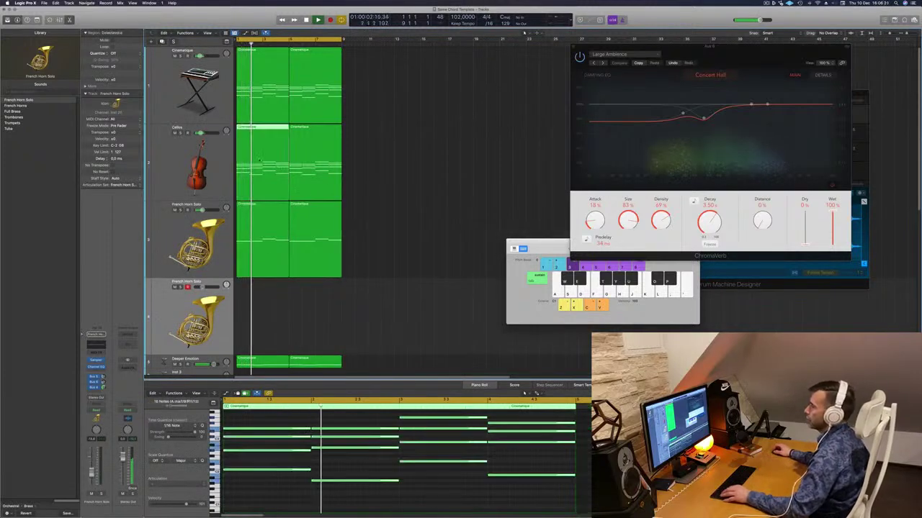
pyautogui.moveTo(259, 160); pyautogui.dragTo(261, 317)
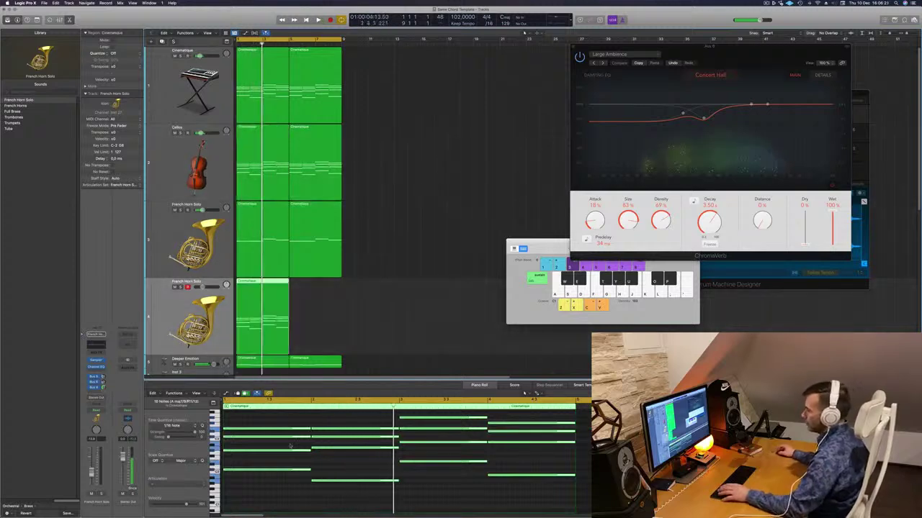
# Step: Delete the upper chord notes in the copied horn region, keeping only the lowest note of each chord, and play the loop
pyautogui.moveTo(279, 418); pyautogui.dragTo(441, 465)
pyautogui.press('Delete')
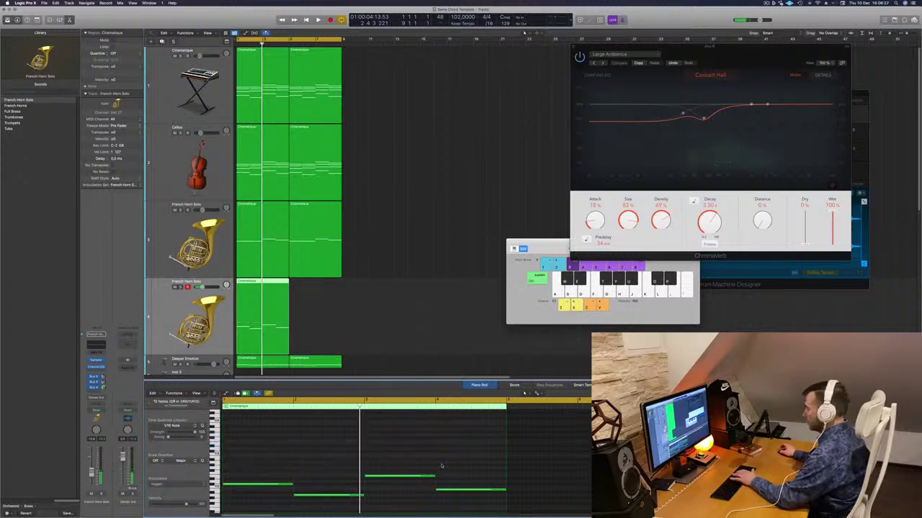
pyautogui.press('space')
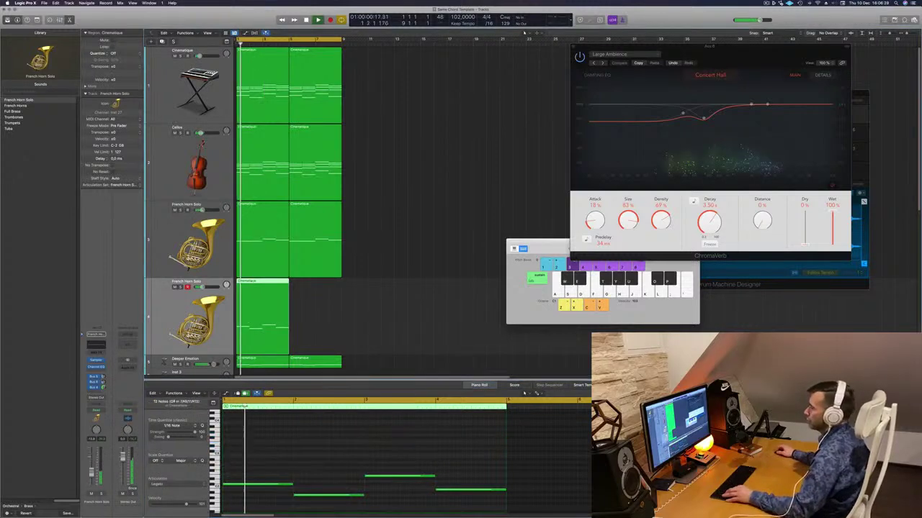
# Step: Copy the low horn region to bars 5 to 8 and audition the second French Horn Solo track
pyautogui.moveTo(252, 289); pyautogui.dragTo(306, 289)
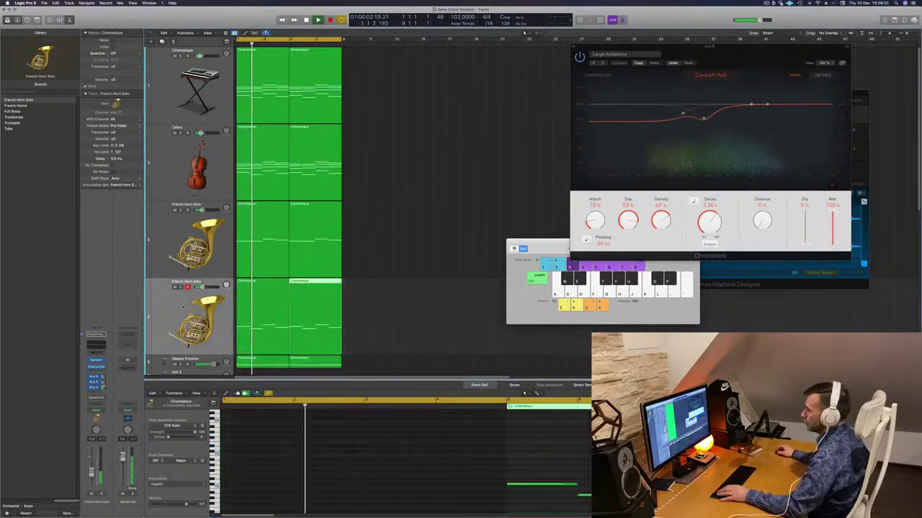
pyautogui.click(171, 310)
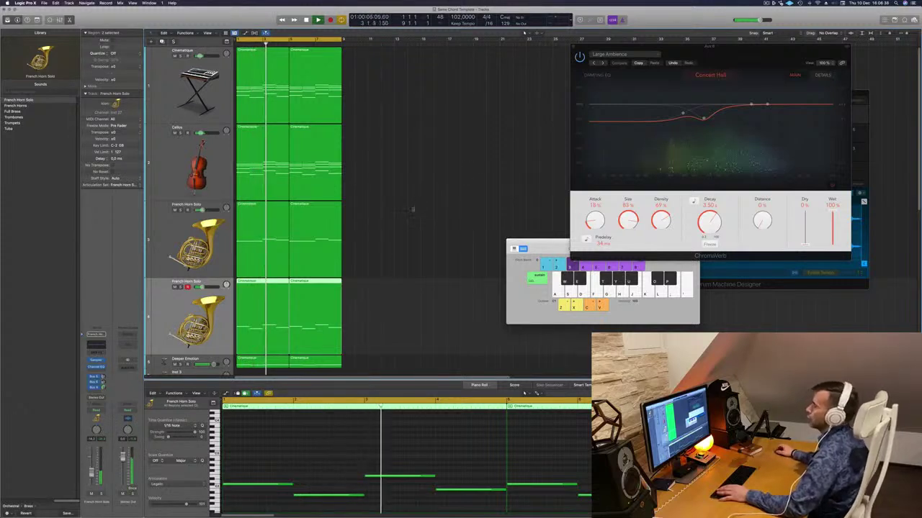
pyautogui.press('s')
pyautogui.click(180, 287)
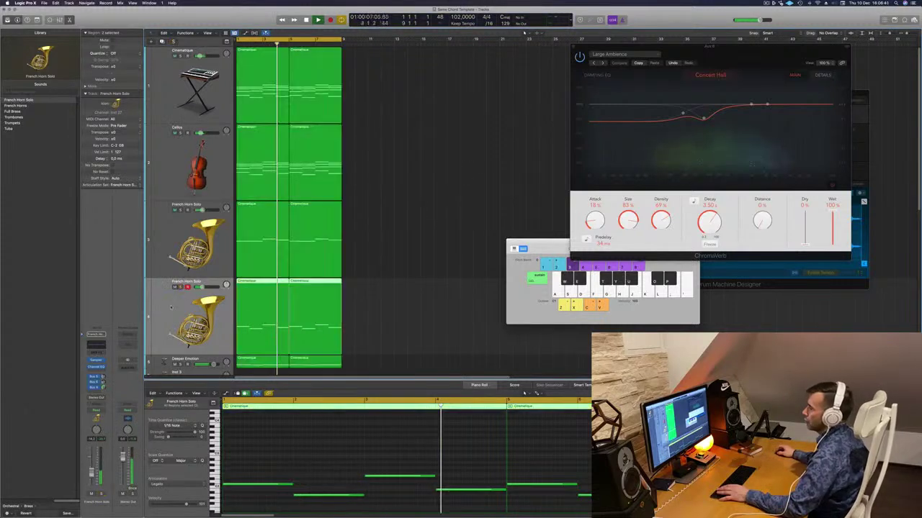
# Step: Repeat the regions of all tracks across bars 9 to 16 and extend the cycle range to bar 17
pyautogui.scroll(-2, 422, 194)
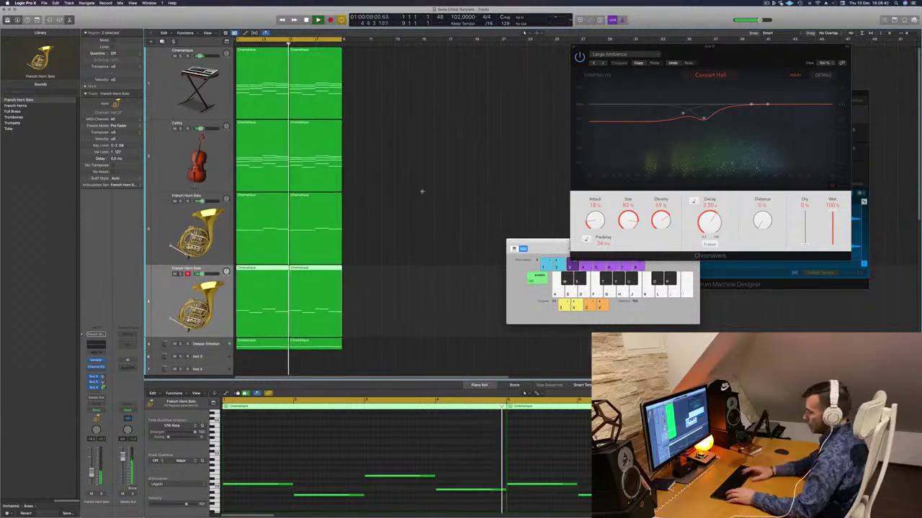
pyautogui.press('super+r')
pyautogui.click(459, 188)
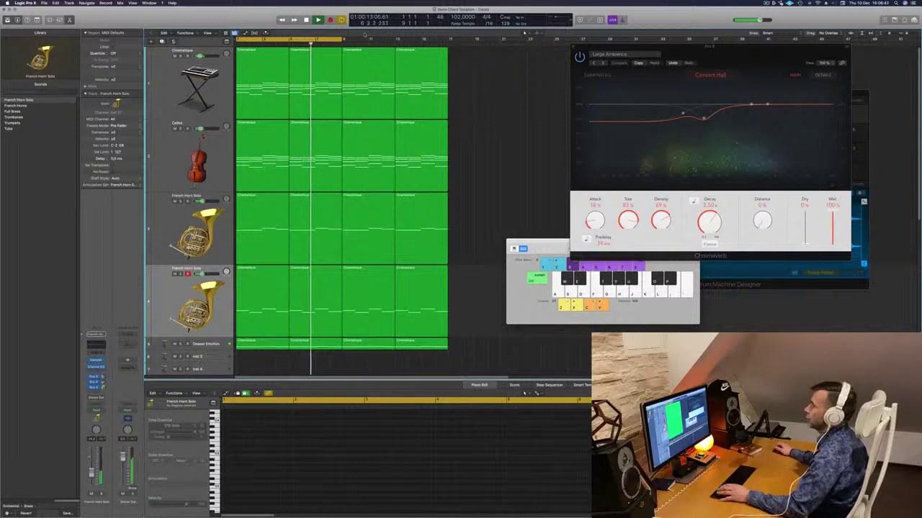
pyautogui.moveTo(341, 38); pyautogui.dragTo(448, 53)
# Step: Duplicate the Cellos track and copy all low-note regions of the second French Horn Solo track onto it
pyautogui.click(193, 187)
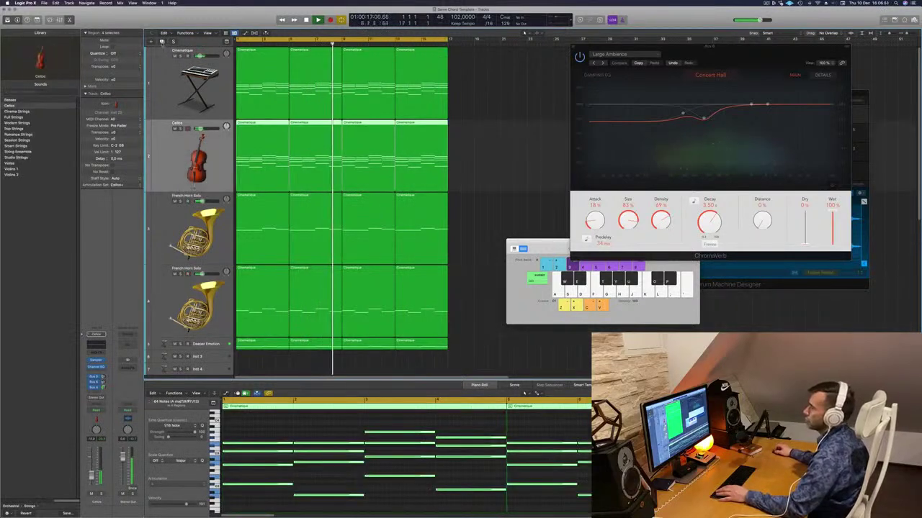
pyautogui.press('super+d')
pyautogui.scroll(-3, 475, 275)
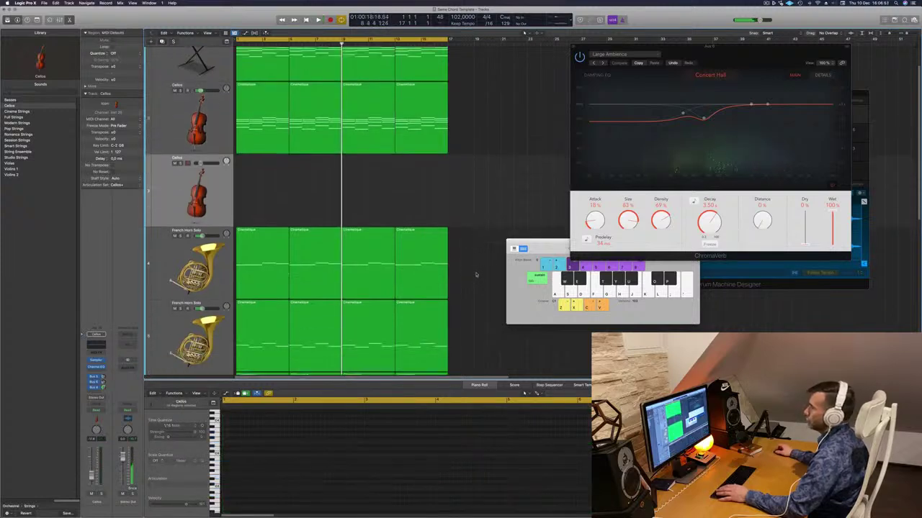
pyautogui.click(281, 259)
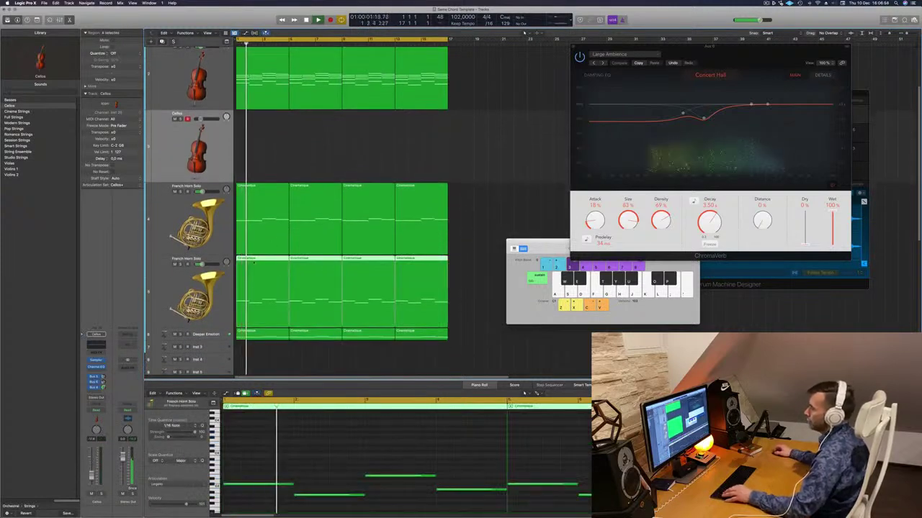
pyautogui.moveTo(253, 262); pyautogui.dragTo(255, 158)
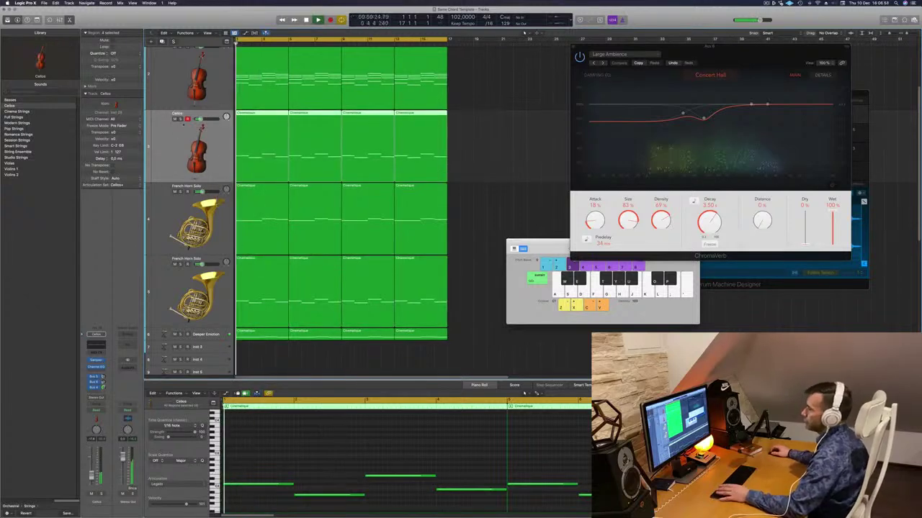
# Step: Solo the second Cellos track, transpose its bass notes down an octave, and unsolo it
pyautogui.hotkey('ctrl', 's')
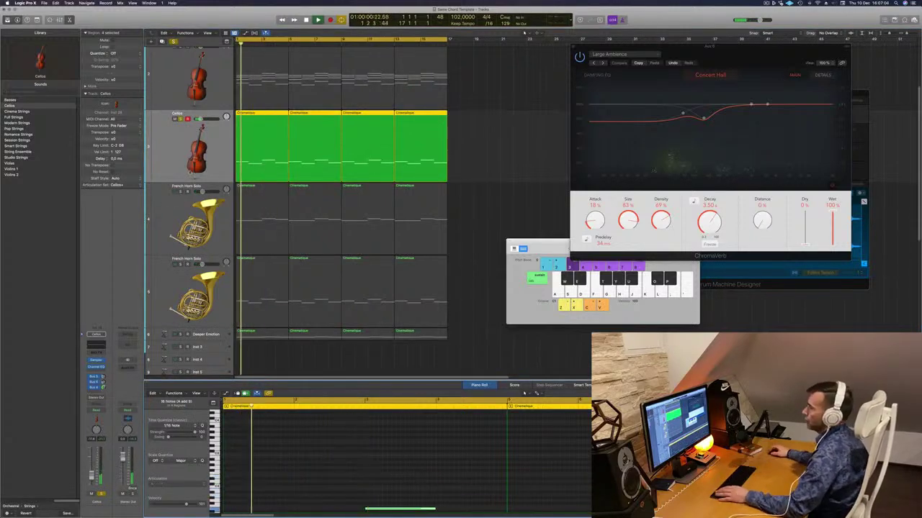
pyautogui.hotkey('ctrl', 's')
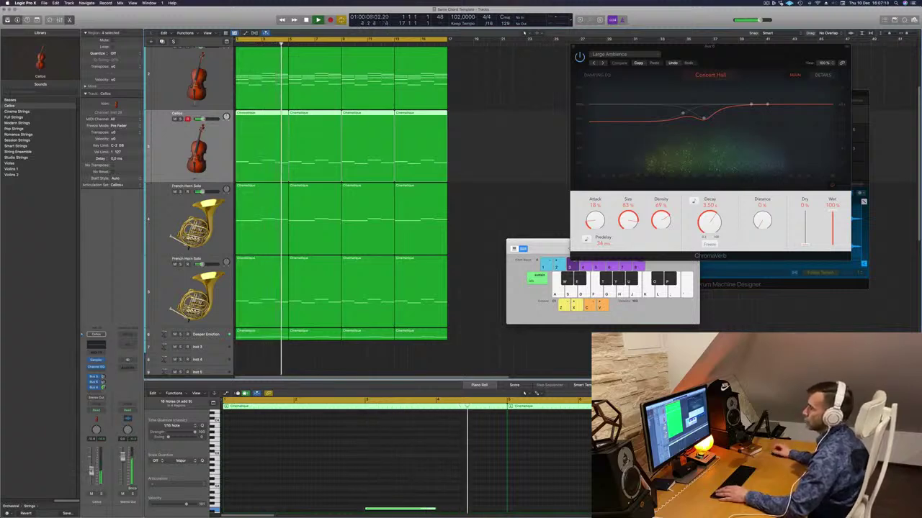
# Step: Move the Musical Typing window clear of the tracks and play the arrangement from the start
pyautogui.click(474, 328)
pyautogui.press('space')
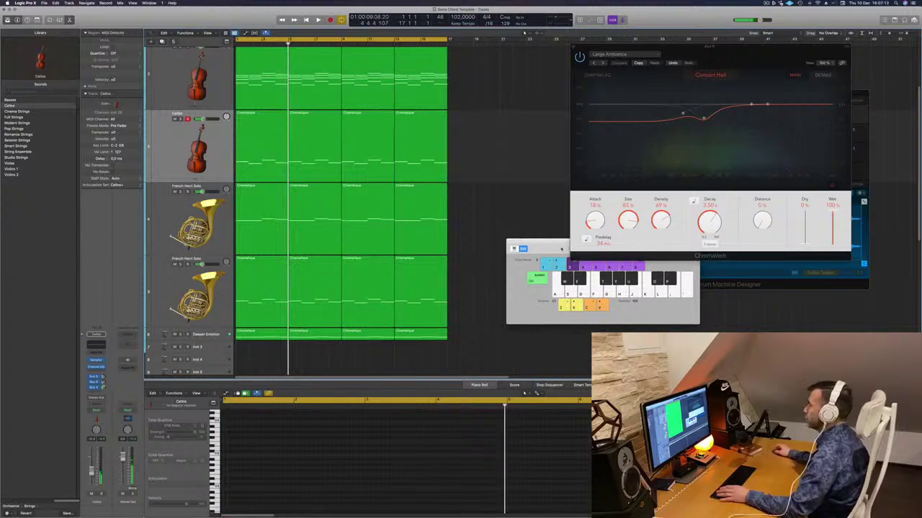
pyautogui.moveTo(561, 248); pyautogui.dragTo(718, 266)
pyautogui.press('Return')
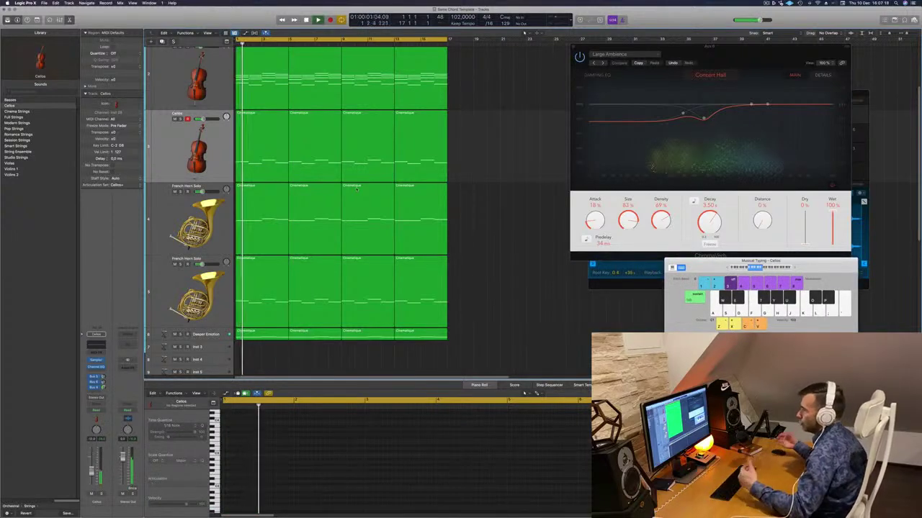
pyautogui.scroll(3, 485, 170)
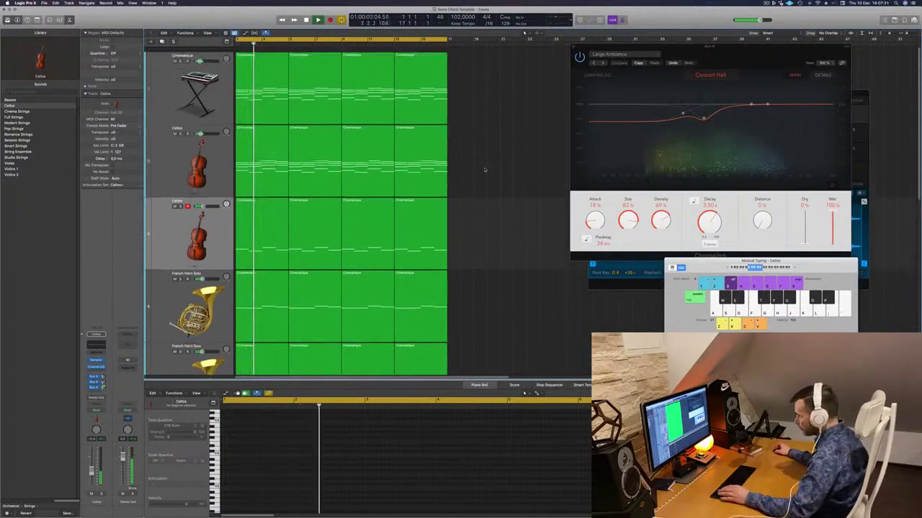
# Step: Duplicate the first Cellos track and place the empty copy directly below the Cinematique track
pyautogui.scroll(-1, 485, 170)
pyautogui.click(171, 149)
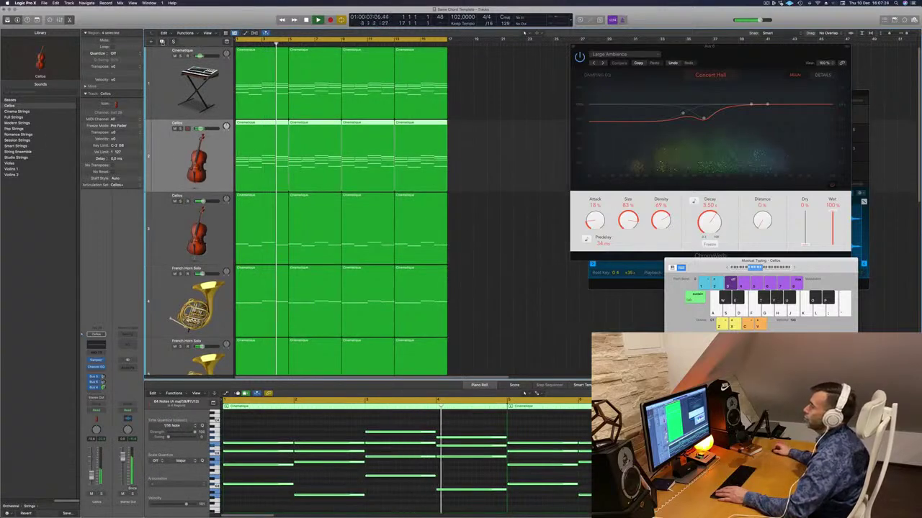
pyautogui.click(163, 42)
pyautogui.moveTo(167, 218); pyautogui.dragTo(170, 151)
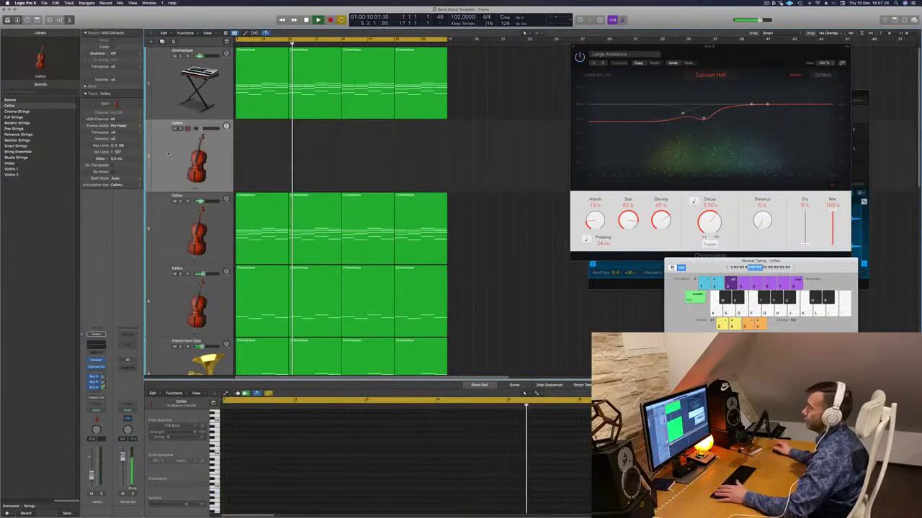
# Step: Stop playback and copy the four-bar cello chord region at bar 1 onto the empty duplicate track
pyautogui.click(254, 213)
pyautogui.press('space')
pyautogui.moveTo(254, 212); pyautogui.dragTo(208, 163)
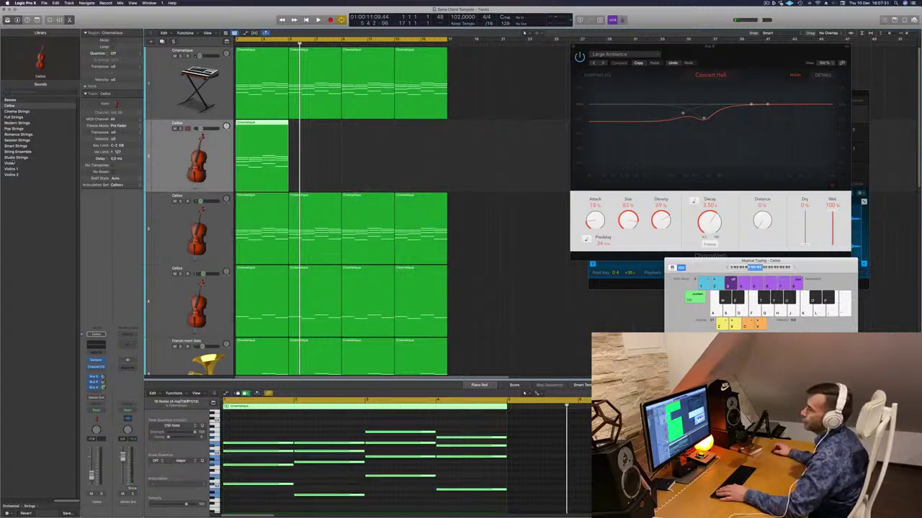
# Step: Load the Yamaha Grand Piano patch on the duplicated track and play it from the start
pyautogui.click(8, 507)
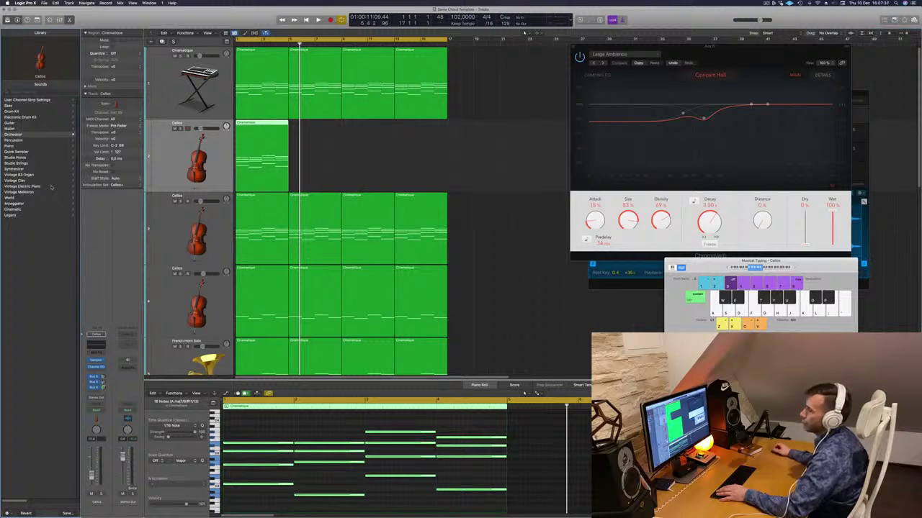
pyautogui.click(13, 147)
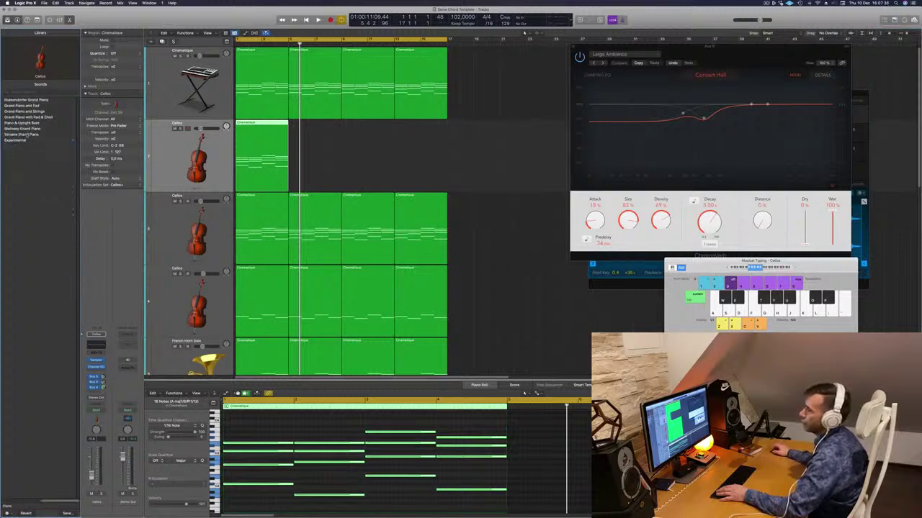
pyautogui.click(23, 135)
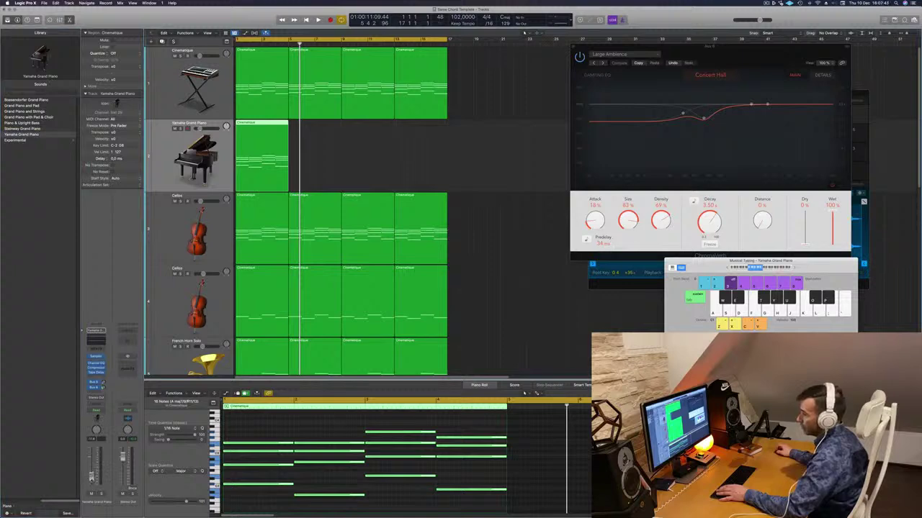
pyautogui.press('Return')
pyautogui.press('space')
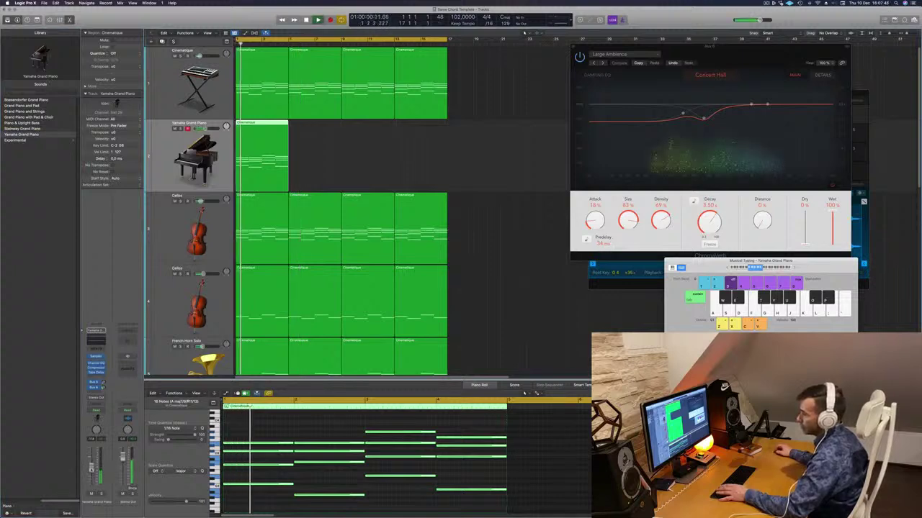
# Step: Select all notes of the piano region and shorten them to brief chord stabs at the start of each bar
pyautogui.click(288, 431)
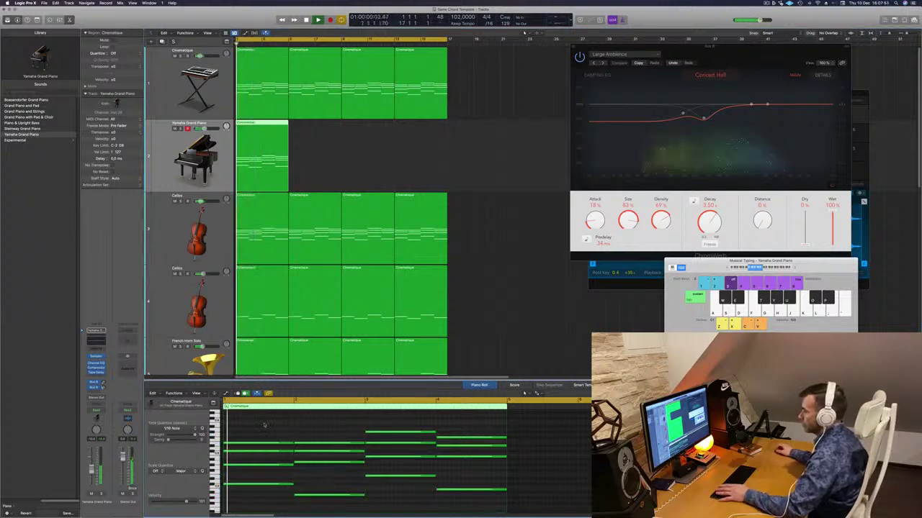
pyautogui.moveTo(264, 425); pyautogui.dragTo(444, 492)
pyautogui.press('space')
pyautogui.press('space')
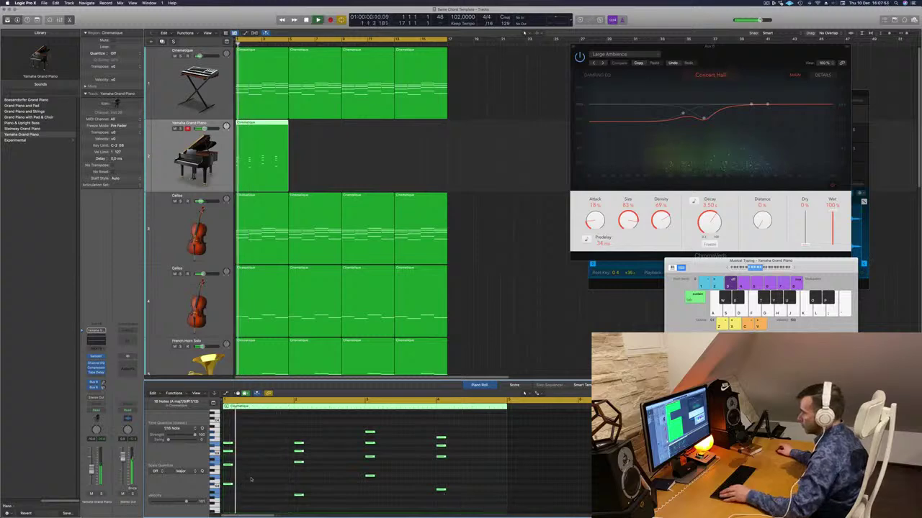
# Step: Copy the chord stab in every bar twice, spacing the repeats three sixteenth notes apart
pyautogui.hscroll(4, 252, 478)
pyautogui.hscroll(-1, 265, 468)
pyautogui.press('space')
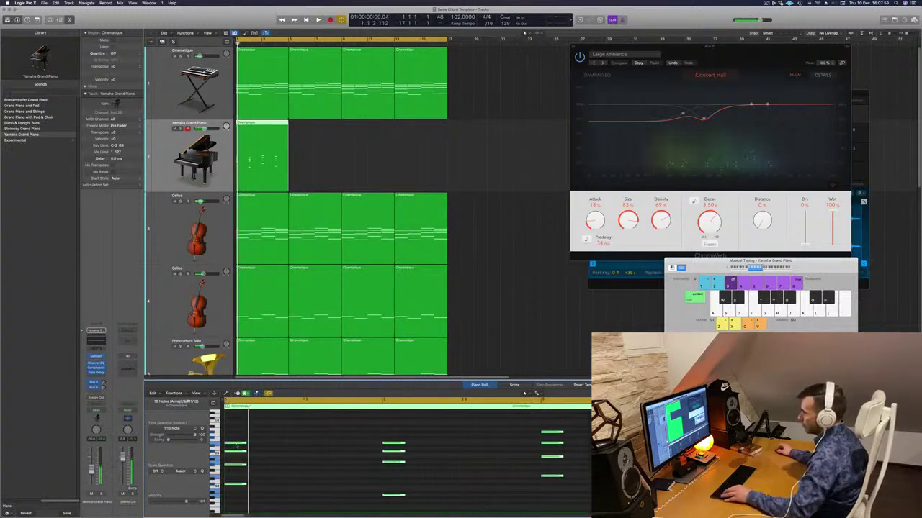
pyautogui.moveTo(234, 448); pyautogui.dragTo(263, 447)
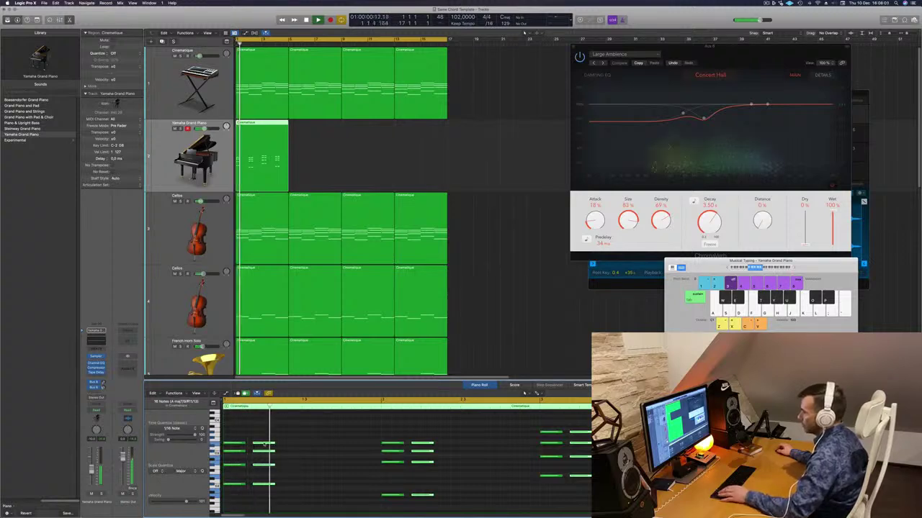
pyautogui.press('Return')
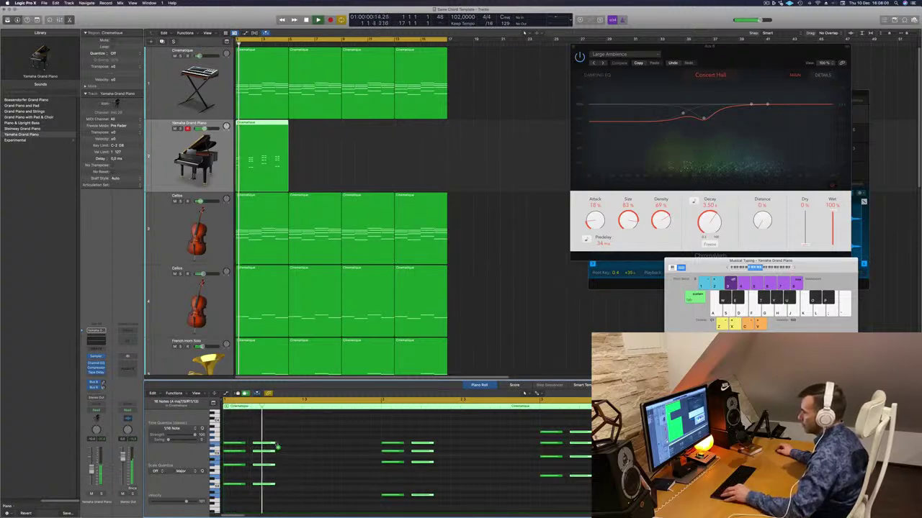
pyautogui.moveTo(277, 448); pyautogui.dragTo(298, 447)
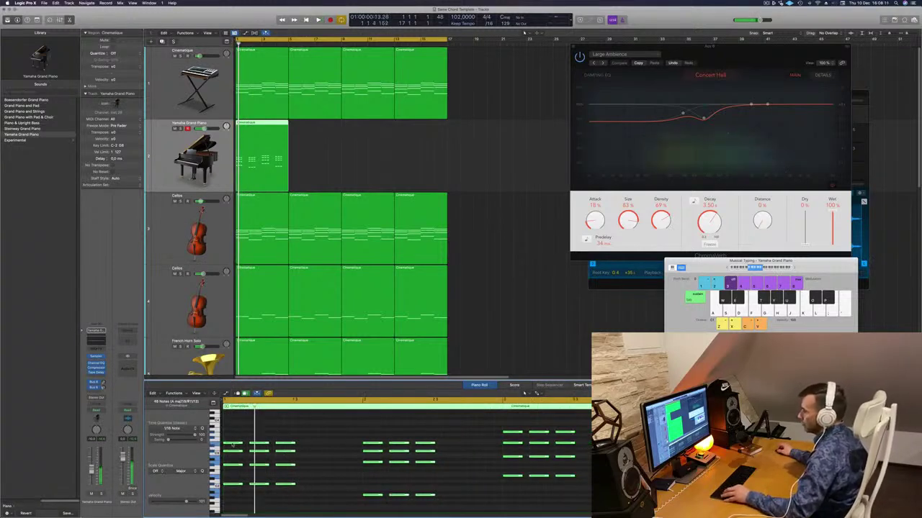
# Step: Repeat the three-chord pattern within each bar and delete the sixth chord that overlaps the next bar
pyautogui.moveTo(232, 444); pyautogui.dragTo(313, 434)
pyautogui.press('space')
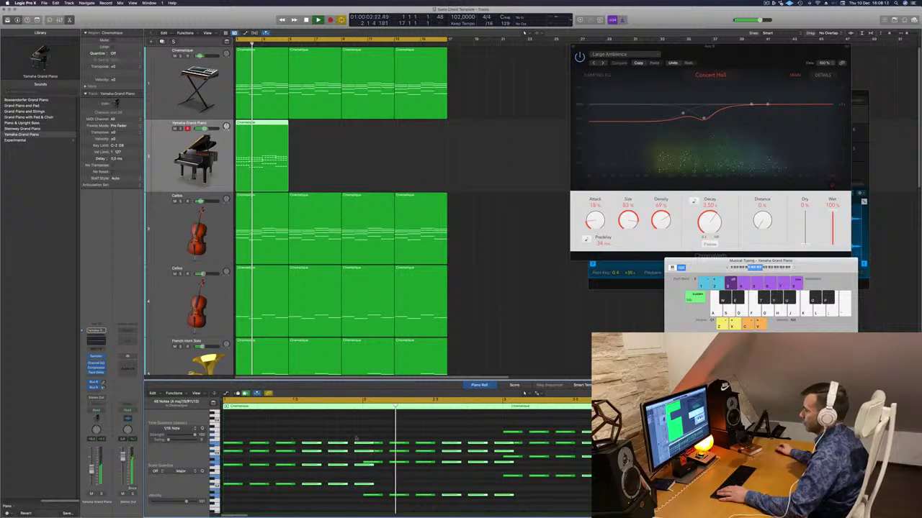
pyautogui.moveTo(358, 433); pyautogui.dragTo(360, 490)
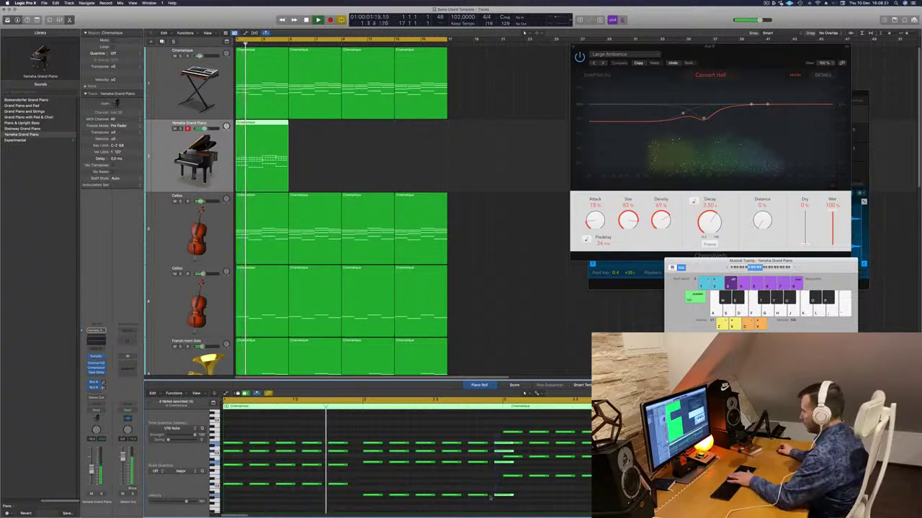
pyautogui.press('BackSpace')
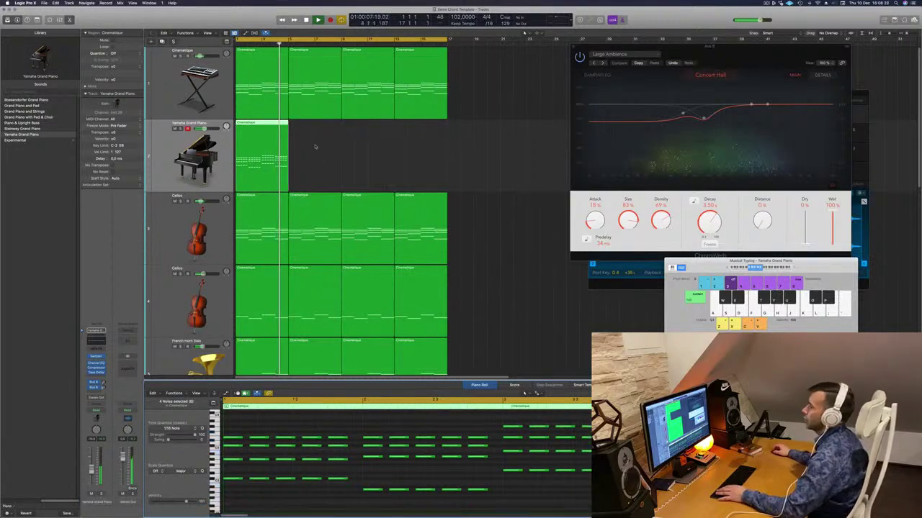
# Step: Repeat the piano stab region across bars 5 to 16 and select all regions on the track
pyautogui.press('Return')
pyautogui.moveTo(257, 123); pyautogui.dragTo(371, 122)
pyautogui.keyDown('shift'); pyautogui.click(267, 121); pyautogui.keyUp('shift')
pyautogui.click(194, 151)
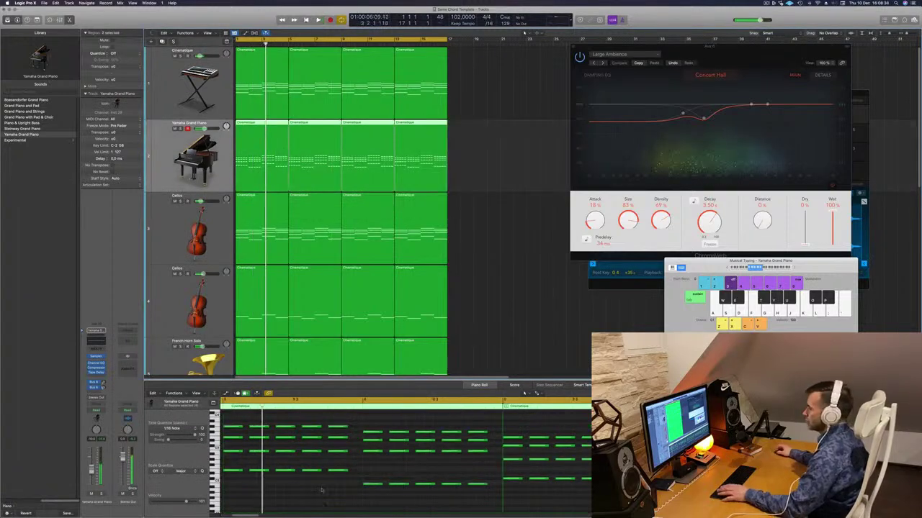
# Step: Try transposing all piano notes up one octave during playback
pyautogui.press('space')
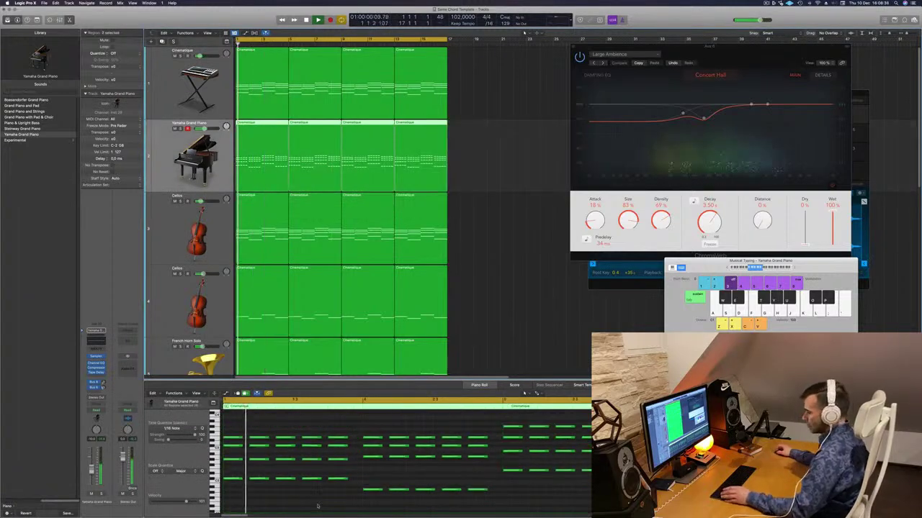
pyautogui.click(319, 506)
pyautogui.press('super+a')
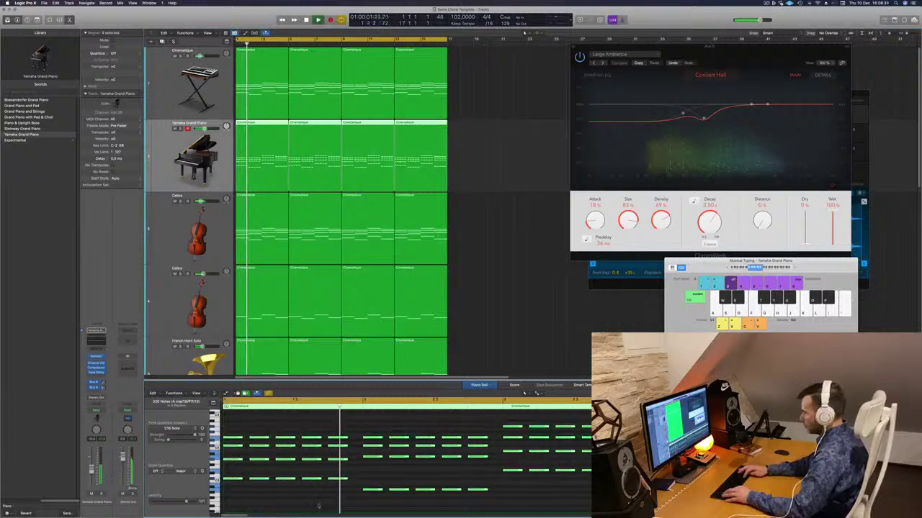
pyautogui.hotkey('alt', 'shift', 'Down')
pyautogui.hotkey('alt', 'shift', 'Up')
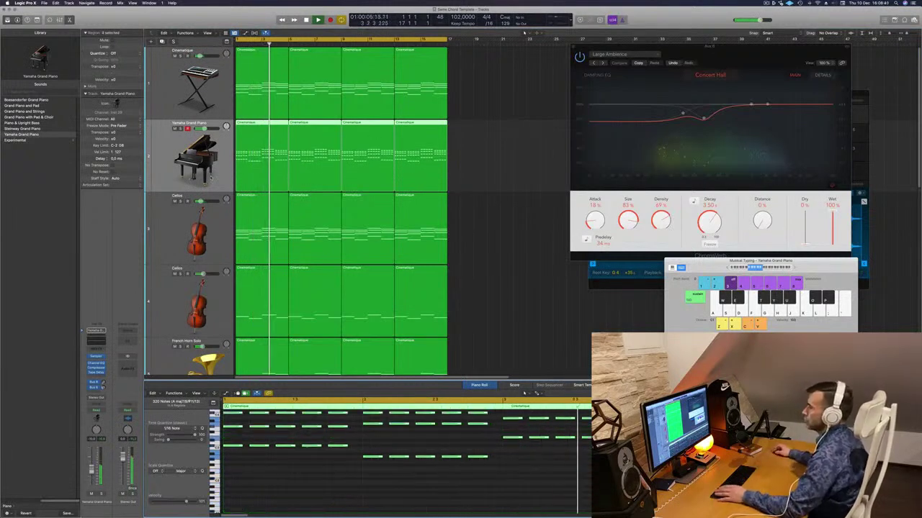
# Step: Add a send from the Yamaha Grand Piano channel to the shared ChromaVerb bus
pyautogui.click(102, 386)
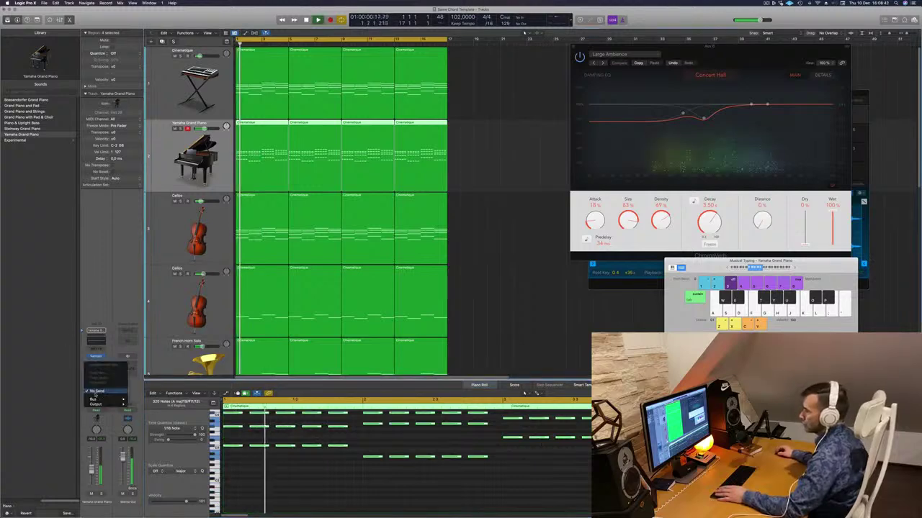
pyautogui.moveTo(120, 399)
pyautogui.click(148, 337)
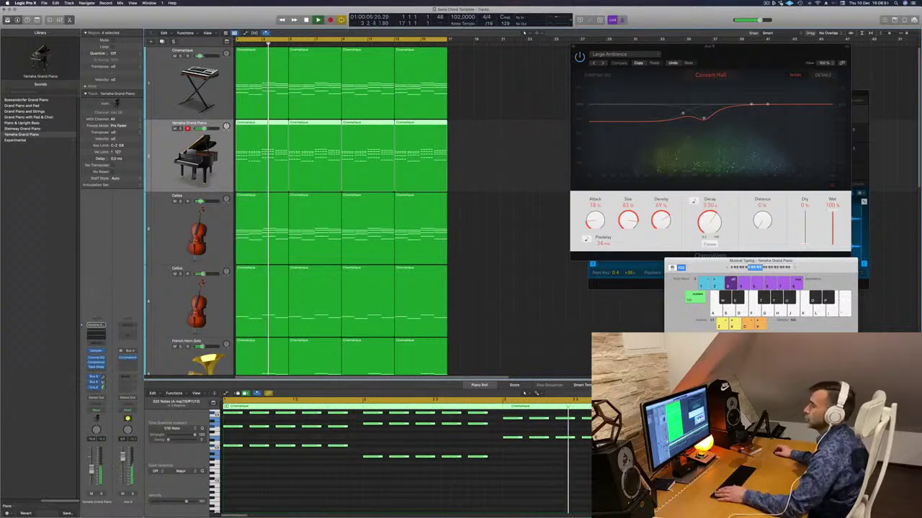
# Step: Transpose all piano notes back down an octave and audition the arrangement from the start
pyautogui.click(321, 483)
pyautogui.press('Return')
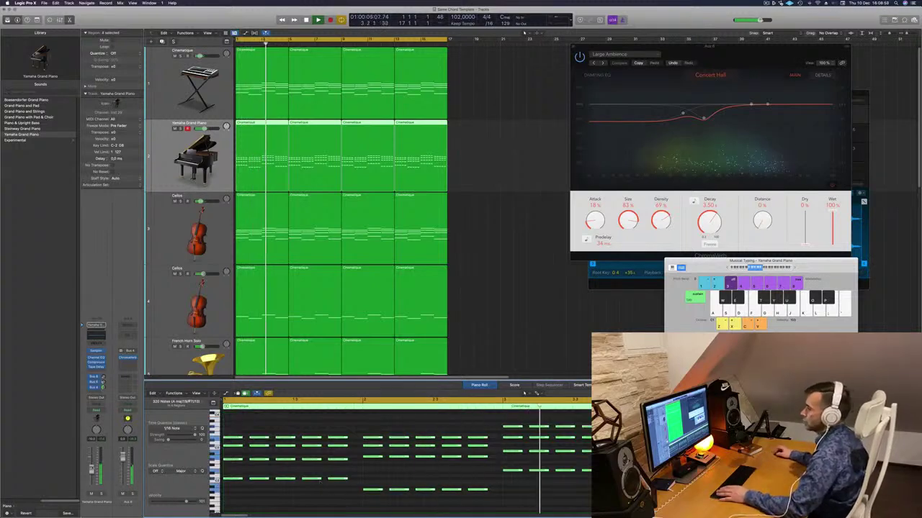
pyautogui.press('Return')
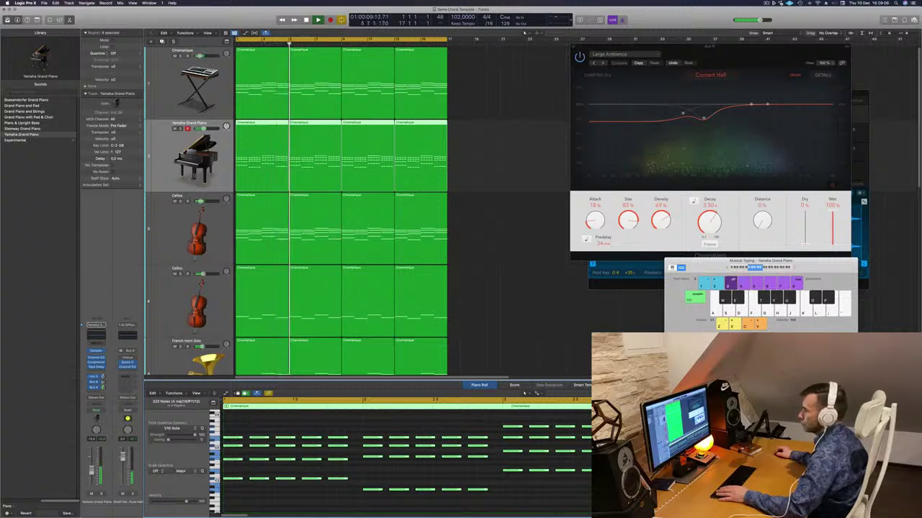
# Step: Shorten the last piano chord of bar 4, add another short chord after it, and replace the region copies through bar 16
pyautogui.press('Return')
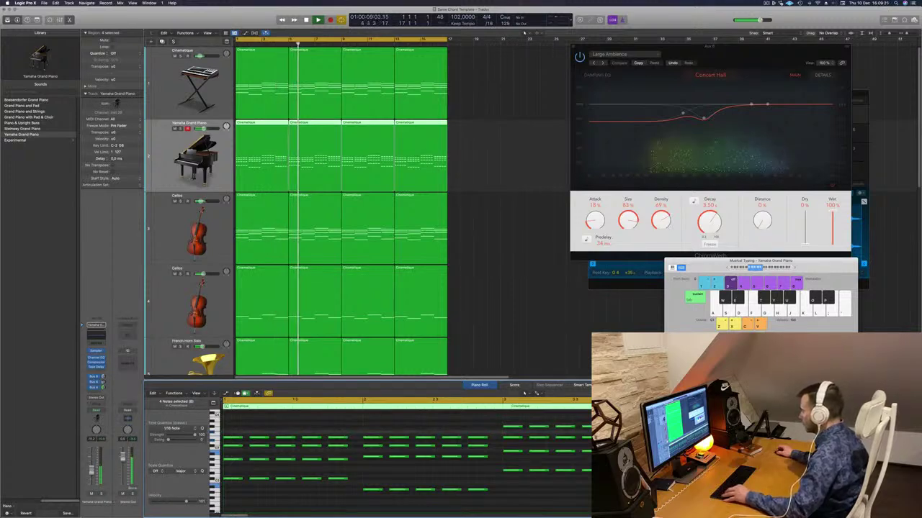
pyautogui.press('Return')
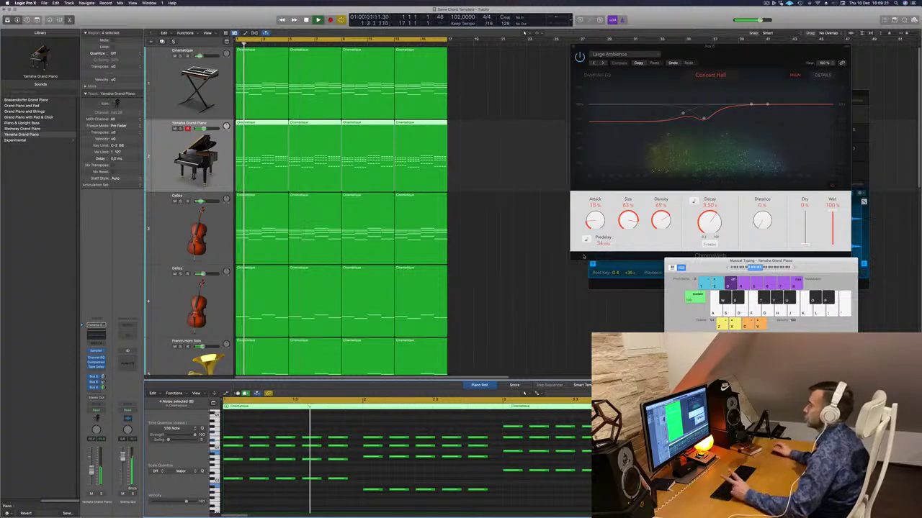
pyautogui.hscroll(-2, 543, 292)
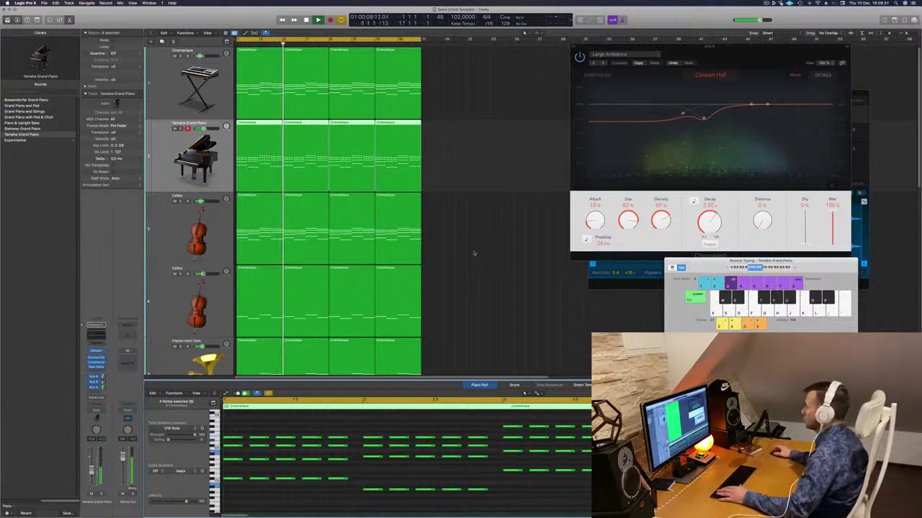
pyautogui.press('Return')
pyautogui.moveTo(466, 144); pyautogui.dragTo(353, 153)
pyautogui.press('Delete')
pyautogui.click(166, 158)
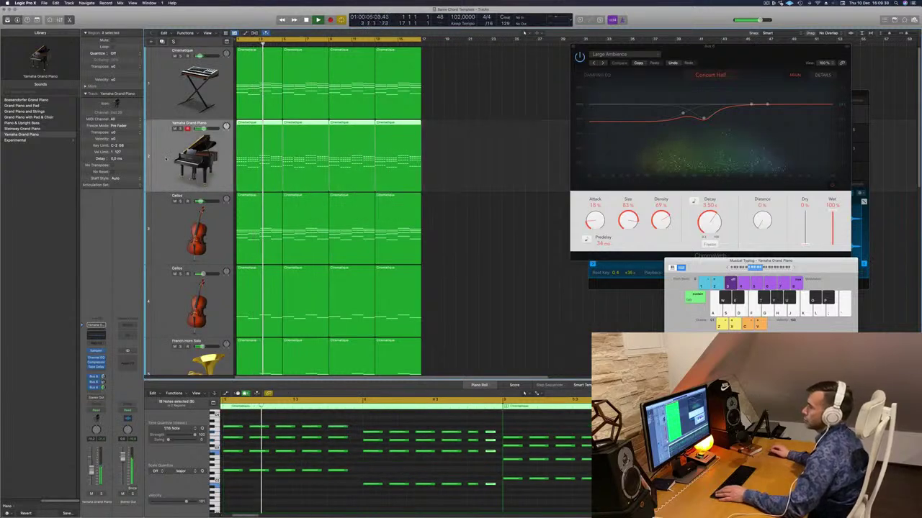
# Step: Audition other piano patches during playback, load Grand Piano and Strings on the piano track, and expand its track stack
pyautogui.press('Return')
pyautogui.press('Return')
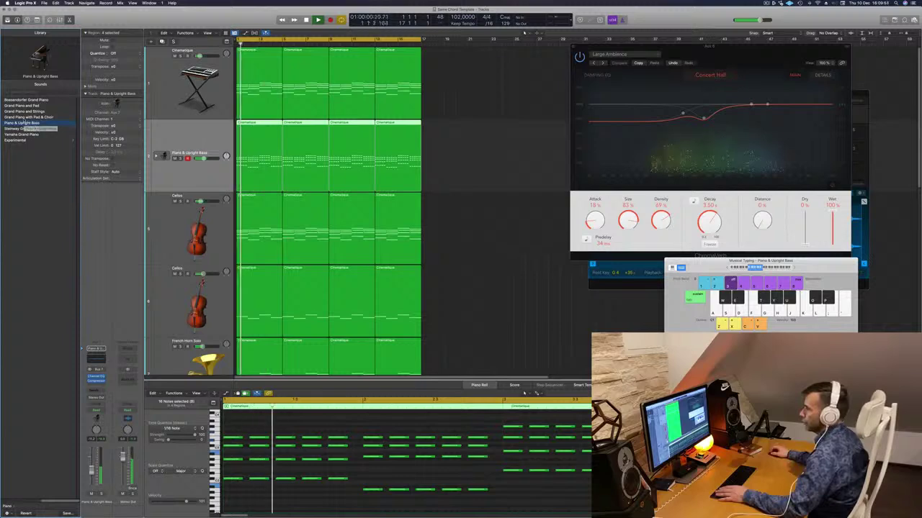
pyautogui.press('Up')
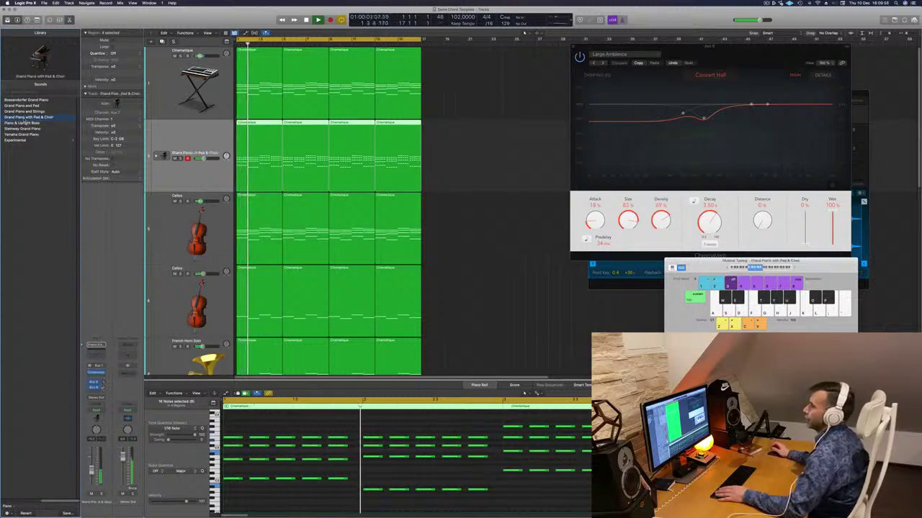
pyautogui.press('Up')
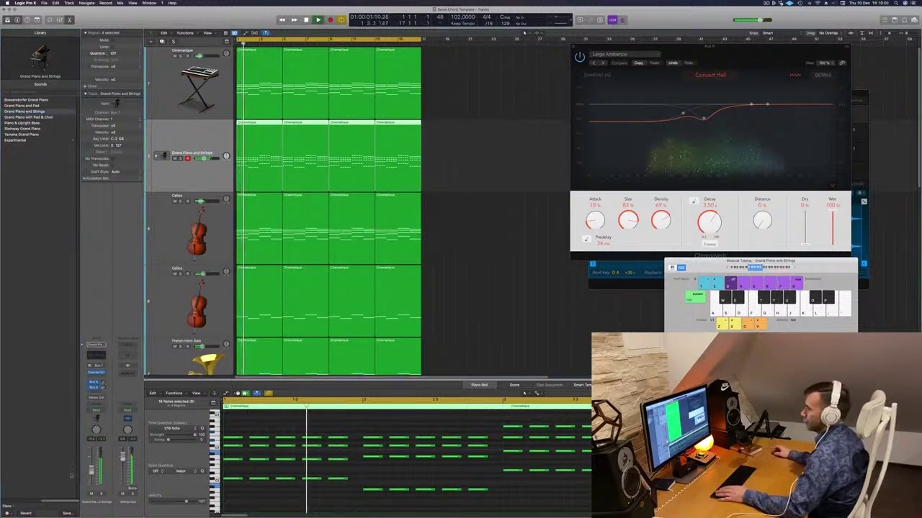
pyautogui.click(155, 156)
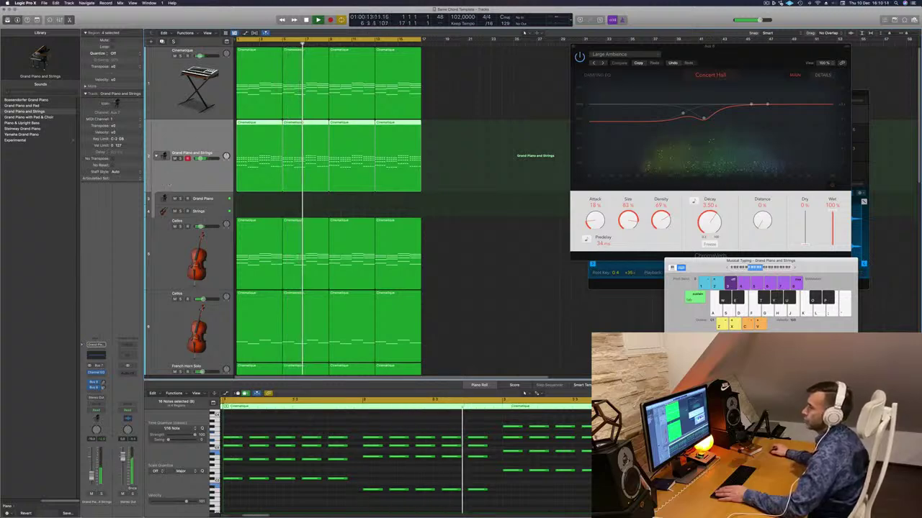
# Step: Load the Boesendorfer Grand Piano patch on the piano track and audition it from the start
pyautogui.click(23, 101)
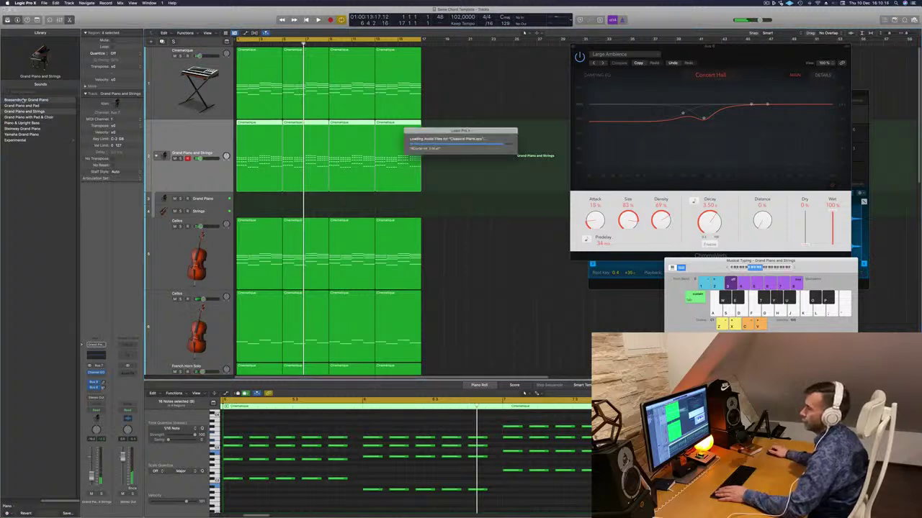
pyautogui.press('space')
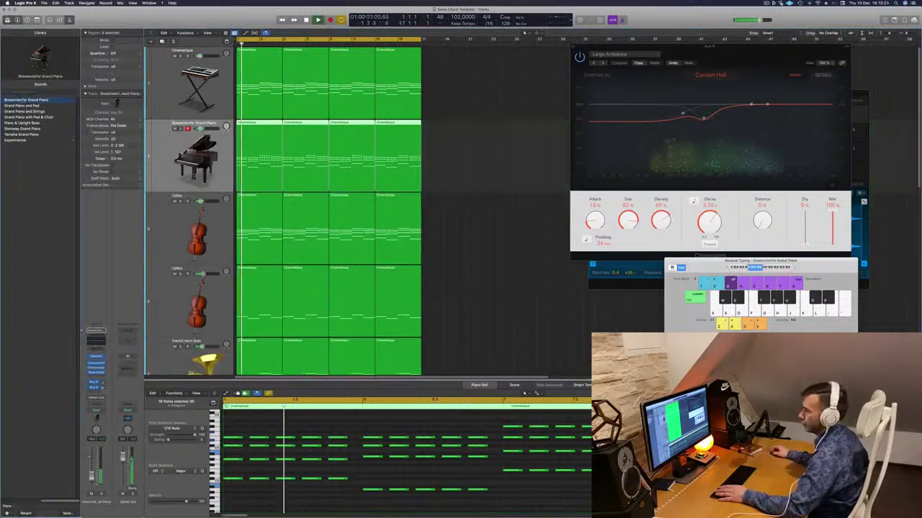
pyautogui.press('Return')
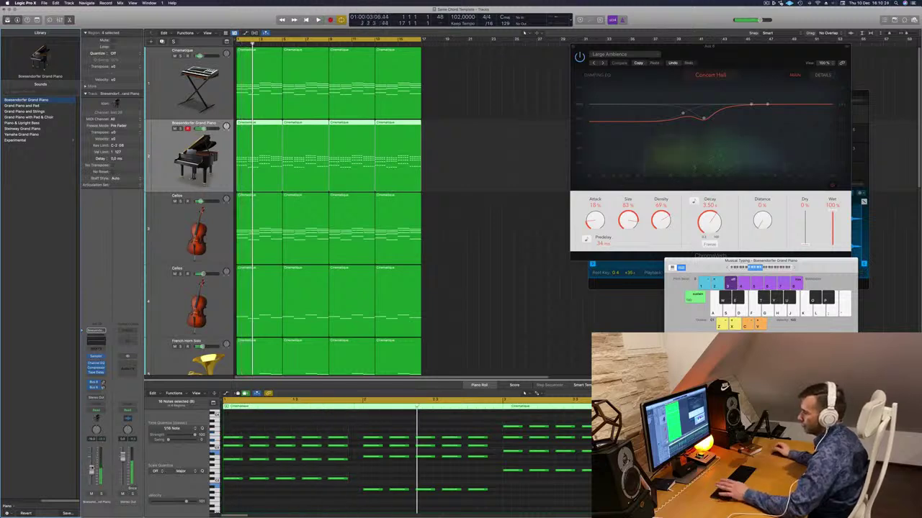
pyautogui.press('space')
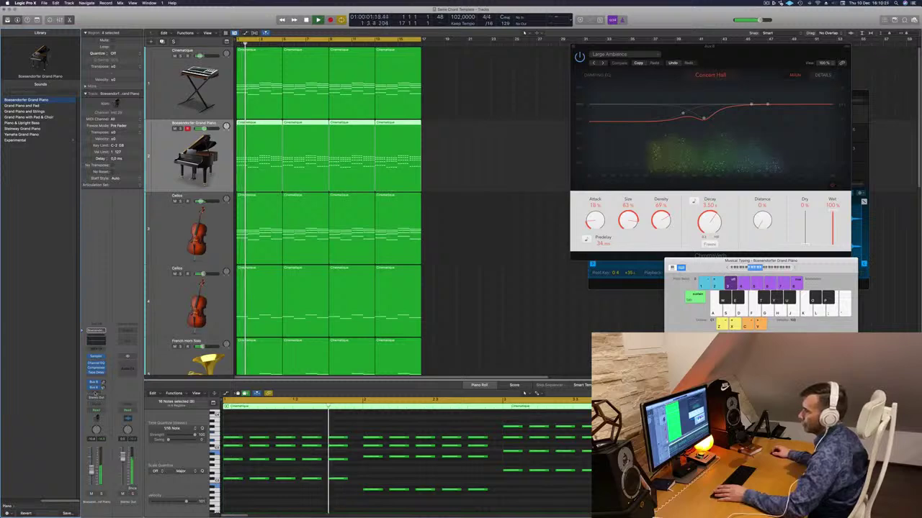
# Step: Add a send from the Boesendorfer Grand Piano channel to the shared ChromaVerb on Bus 4
pyautogui.click(95, 393)
pyautogui.moveTo(98, 399)
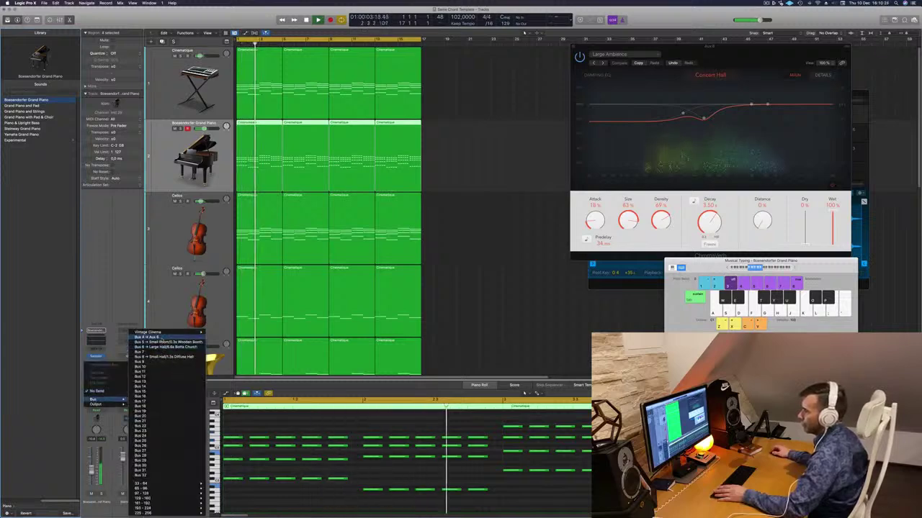
pyautogui.click(147, 337)
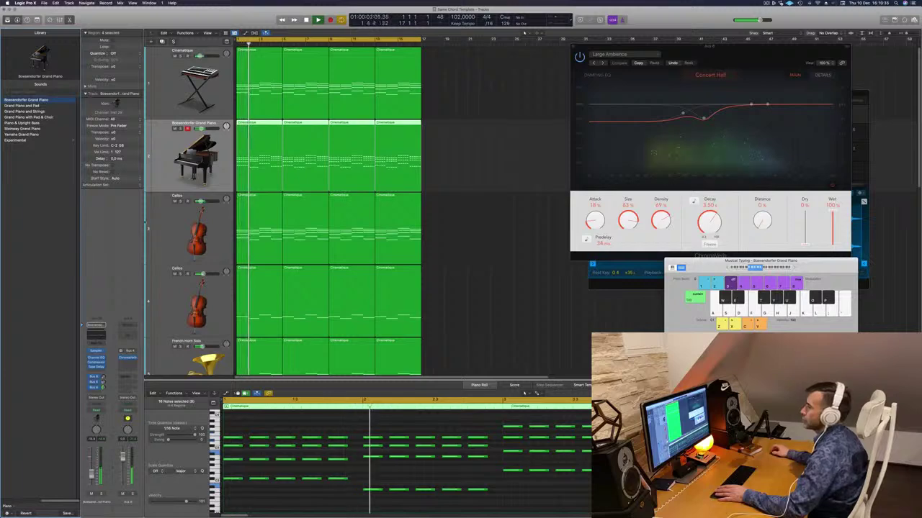
# Step: Set the piano Channel EQ's high-cut filter to 750 Hz, 18 dB/Oct and Q 1.10, and close the EQ
pyautogui.click(96, 358)
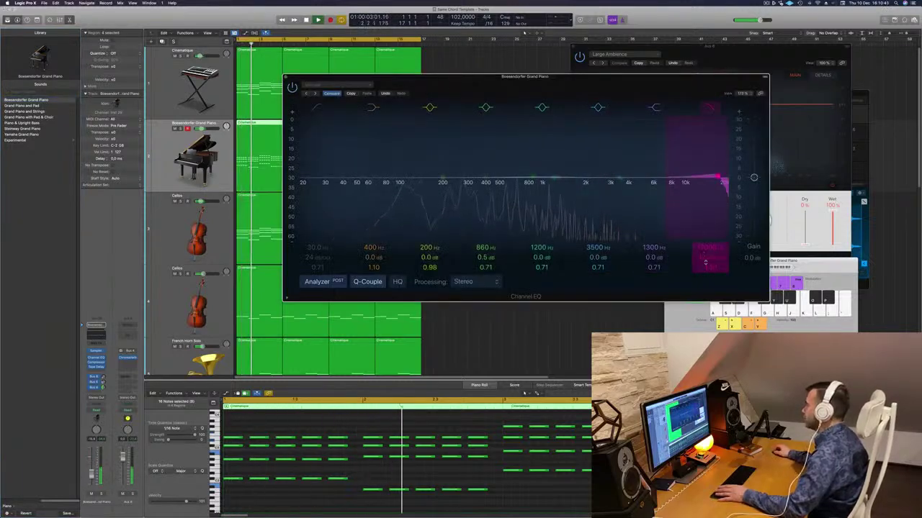
pyautogui.moveTo(710, 247)
pyautogui.mouseDown()
pyautogui.moveTo(706, 263)
pyautogui.moveTo(710, 256)
pyautogui.mouseUp()
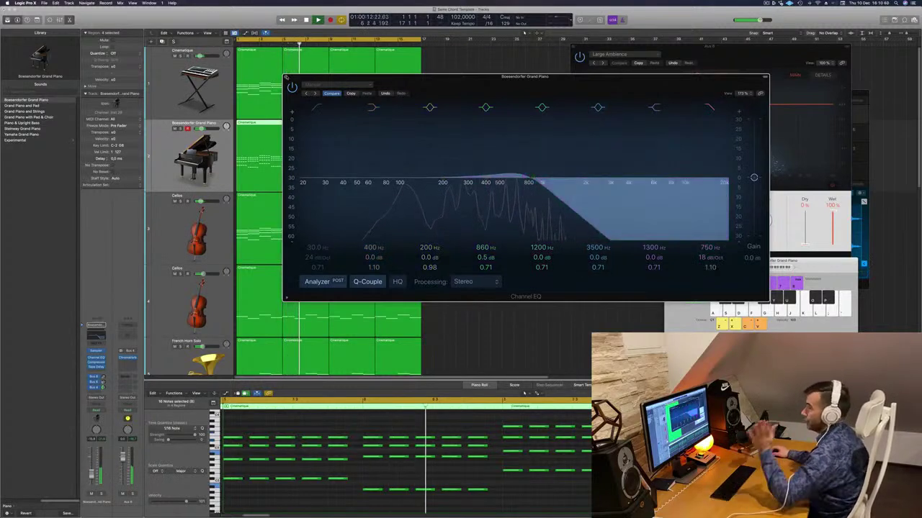
pyautogui.click(286, 77)
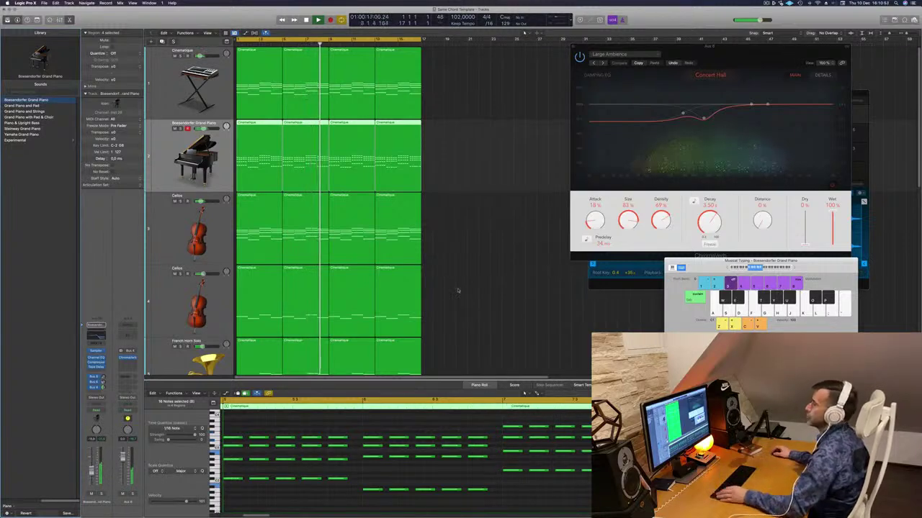
# Step: Audition the Deeper Emotion track in solo, return it to the full mix and replay from the start
pyautogui.scroll(-10, 466, 252)
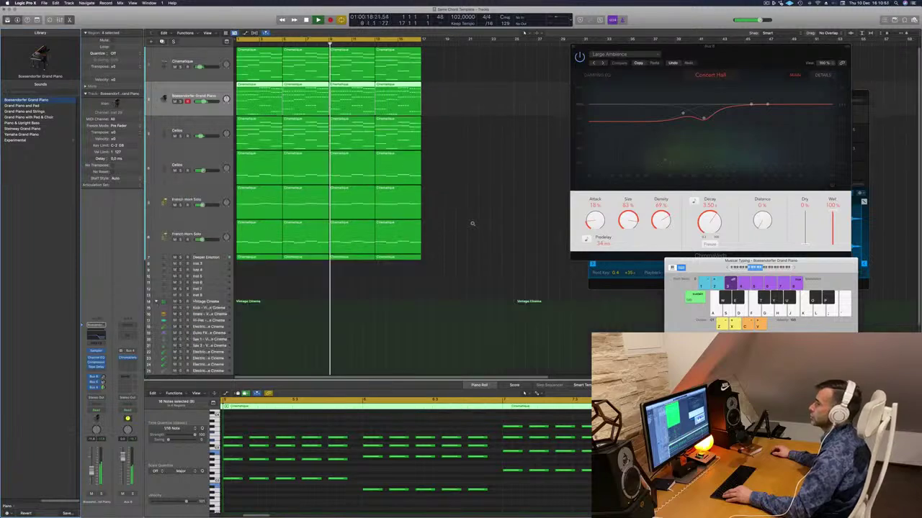
pyautogui.scroll(-3, 472, 224)
pyautogui.press('Return')
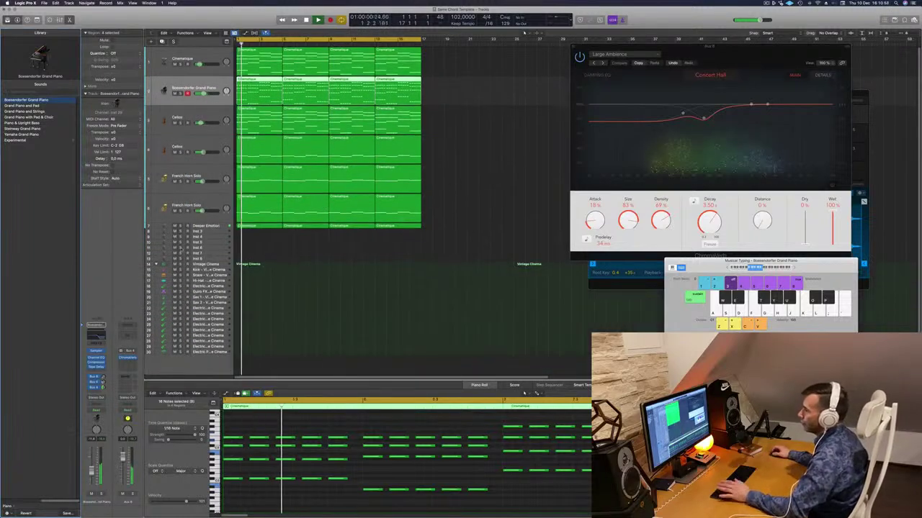
pyautogui.click(207, 225)
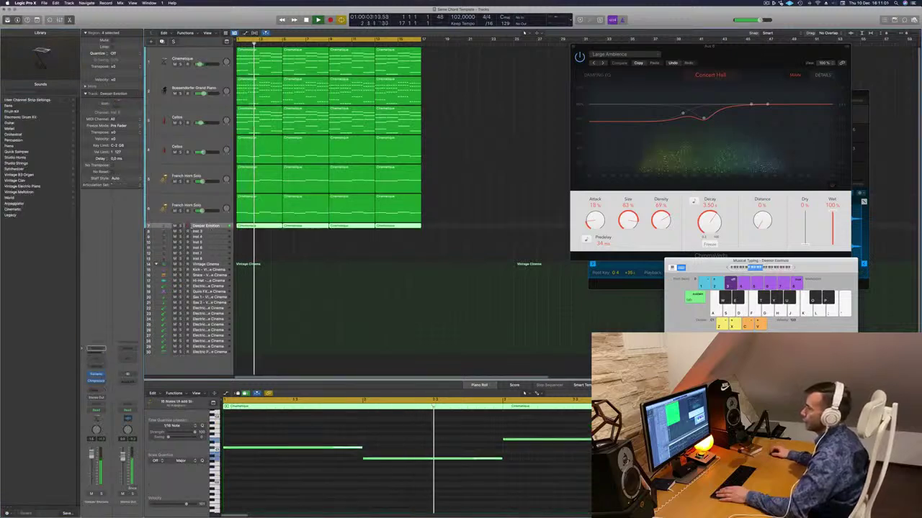
pyautogui.press('s')
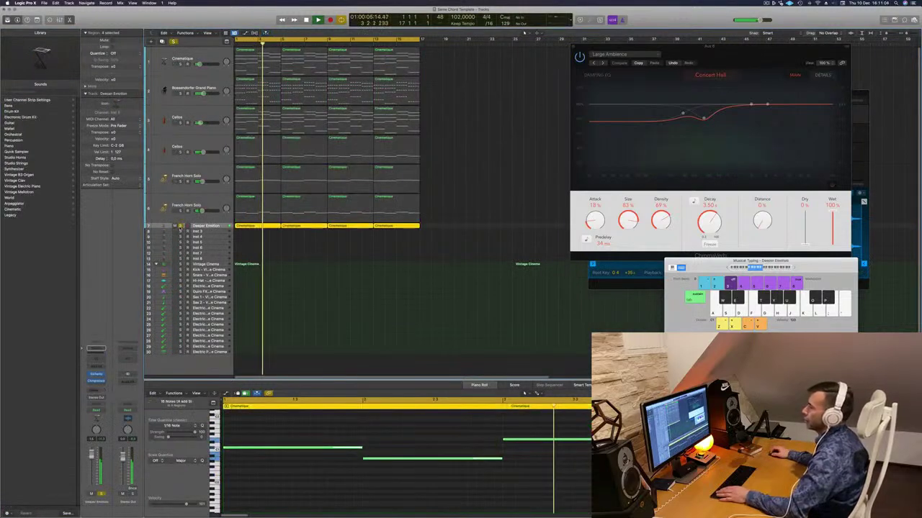
pyautogui.press('s')
pyautogui.press('Return')
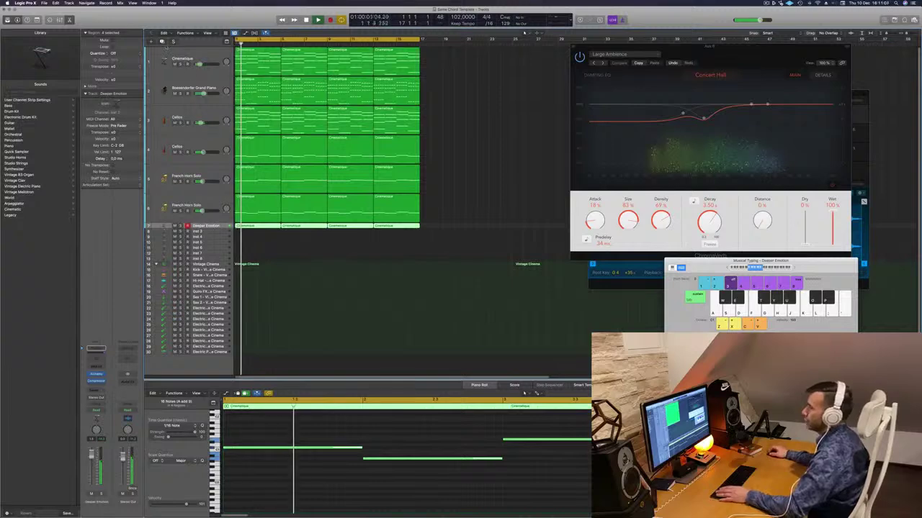
# Step: Duplicate the Deeper Emotion track, copy its four regions onto the duplicate and select all the copied notes
pyautogui.press('super+d')
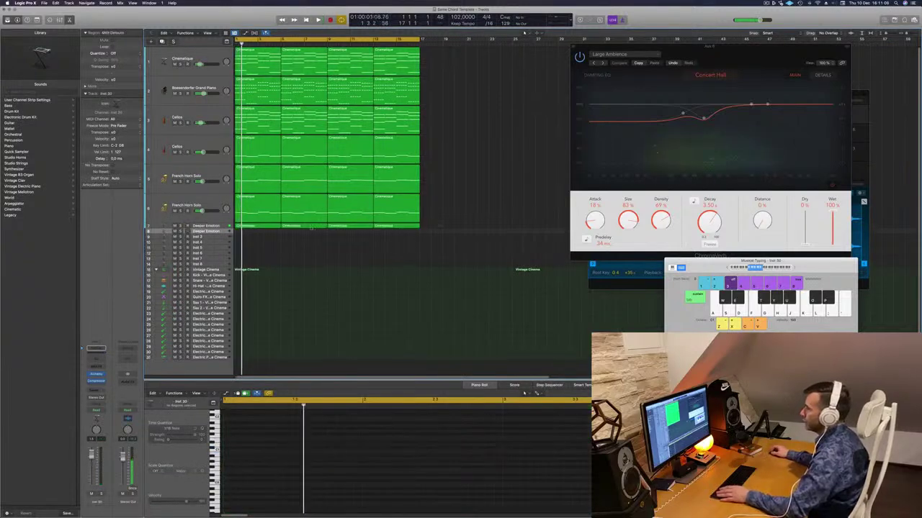
pyautogui.click(243, 226)
pyautogui.hotkey('shift', 'f')
pyautogui.moveTo(244, 235); pyautogui.dragTo(244, 233)
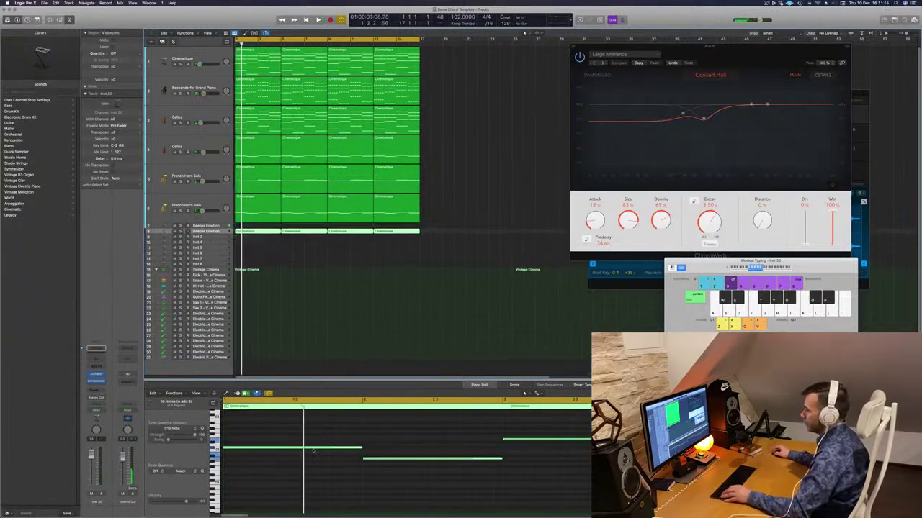
pyautogui.click(318, 469)
pyautogui.press('super+a')
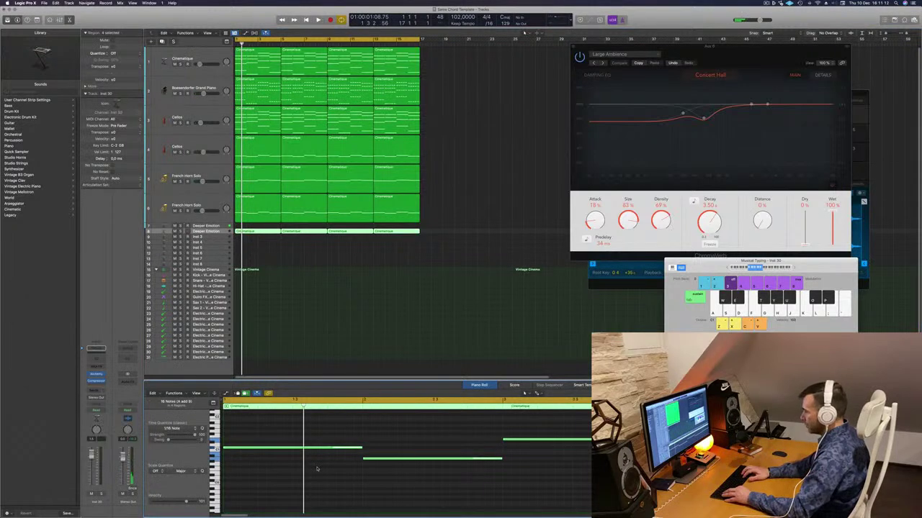
pyautogui.scroll(-3, 316, 469)
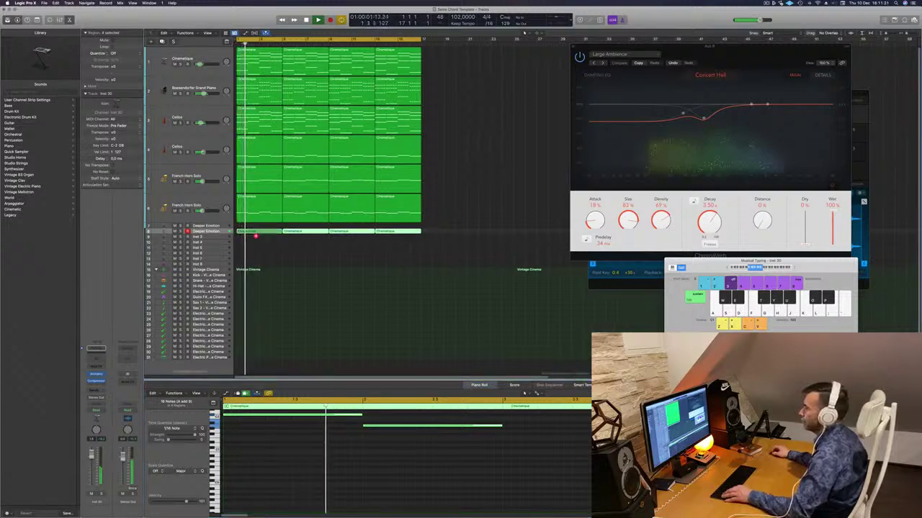
# Step: Compare the original Deeper Emotion track in solo, on its own and together with its duplicate
pyautogui.moveTo(254, 232); pyautogui.dragTo(256, 226)
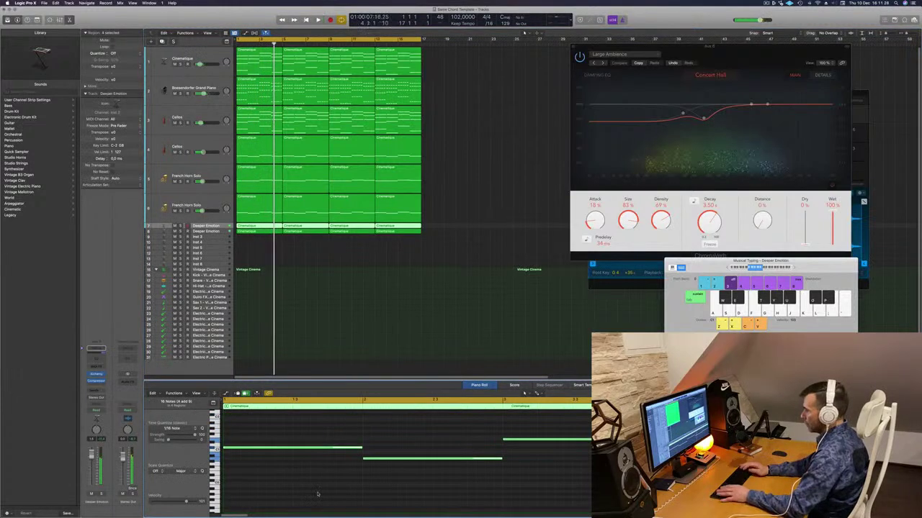
pyautogui.press('Return')
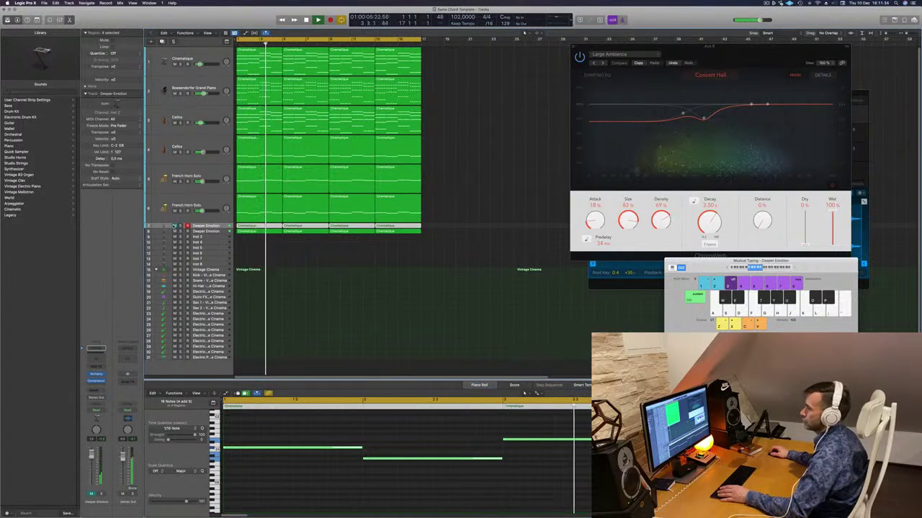
pyautogui.click(175, 226)
pyautogui.click(180, 227)
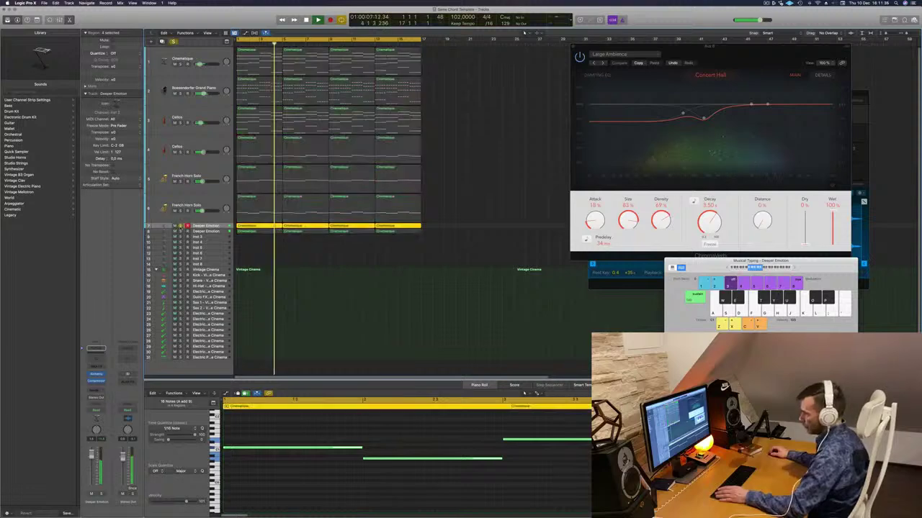
pyautogui.click(180, 231)
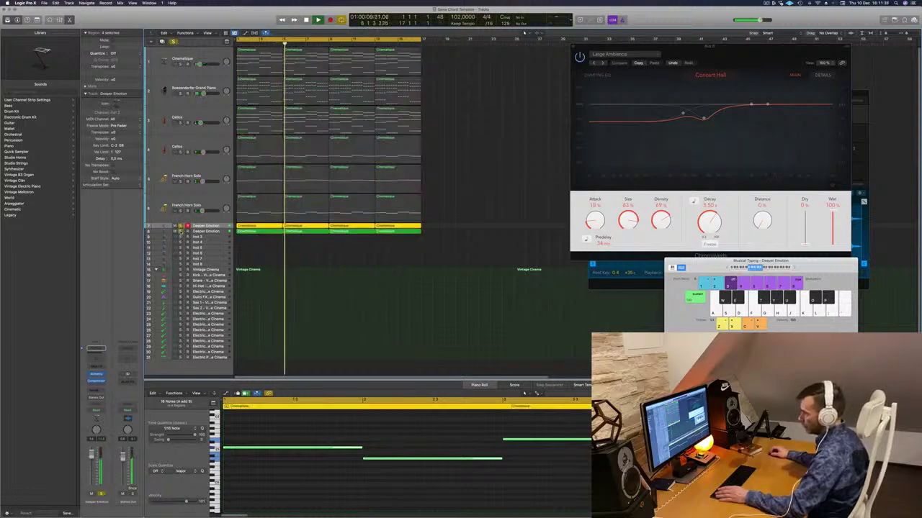
pyautogui.click(180, 231)
pyautogui.click(180, 227)
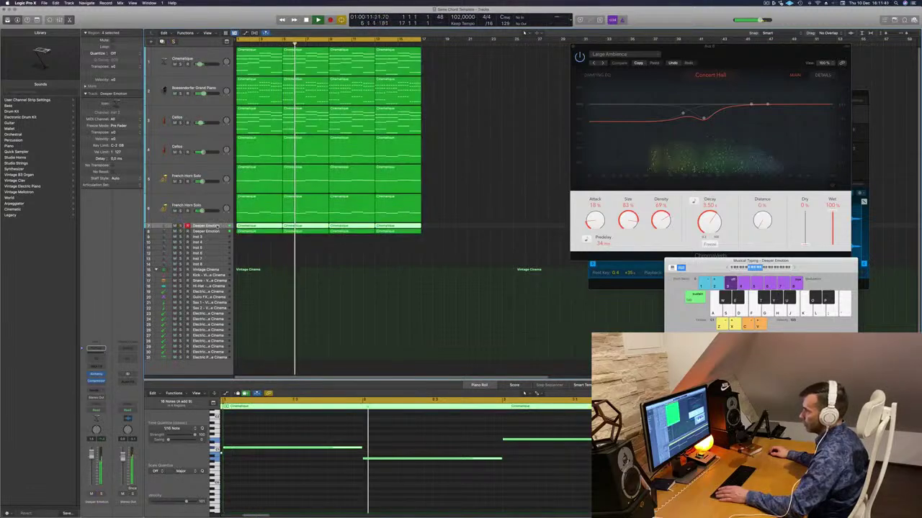
# Step: Mute the original Deeper Emotion track and replay the arrangement from the start
pyautogui.press('Return')
pyautogui.press('m')
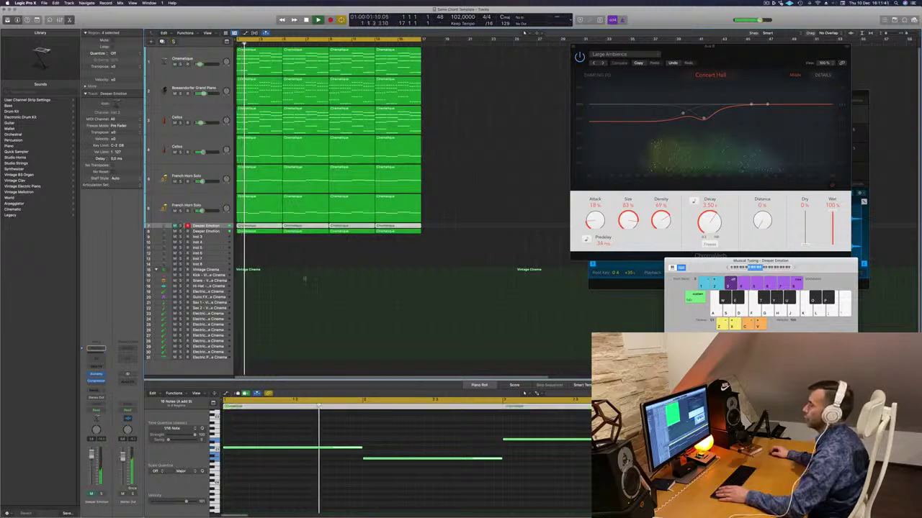
pyautogui.press('Return')
# Step: Move the ChromaVerb window aside, close the Drum Machine Designer window and select the Boesendorfer Grand Piano track
pyautogui.scroll(-3, 327, 269)
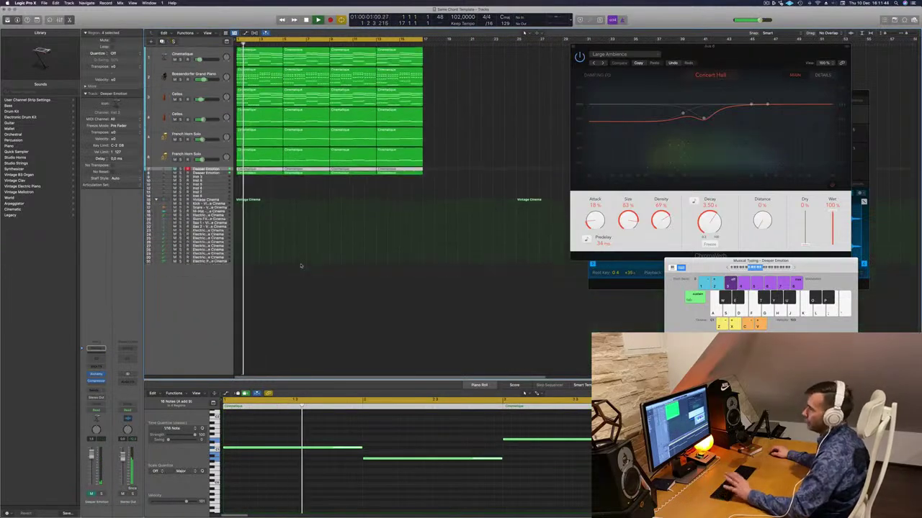
pyautogui.scroll(-1, 301, 265)
pyautogui.scroll(3, 302, 265)
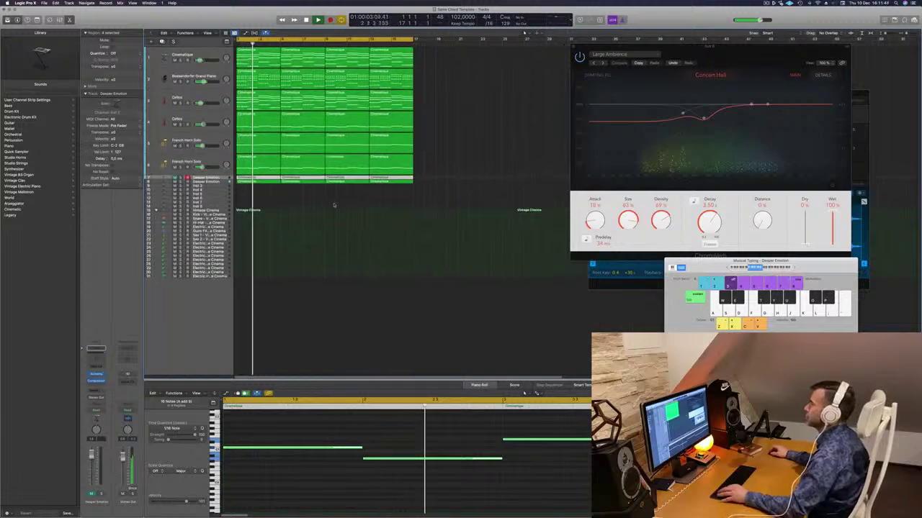
pyautogui.press('super+Right')
pyautogui.moveTo(702, 56); pyautogui.dragTo(784, 229)
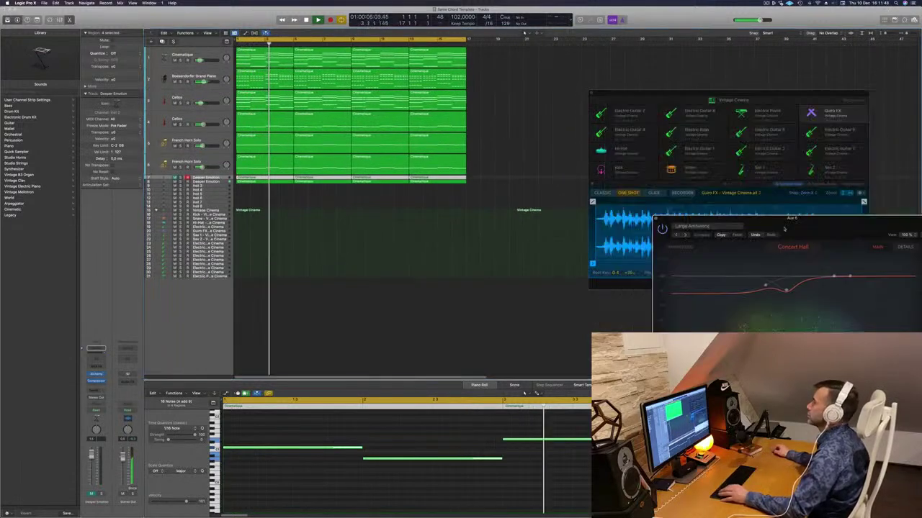
pyautogui.moveTo(604, 95); pyautogui.dragTo(540, 99)
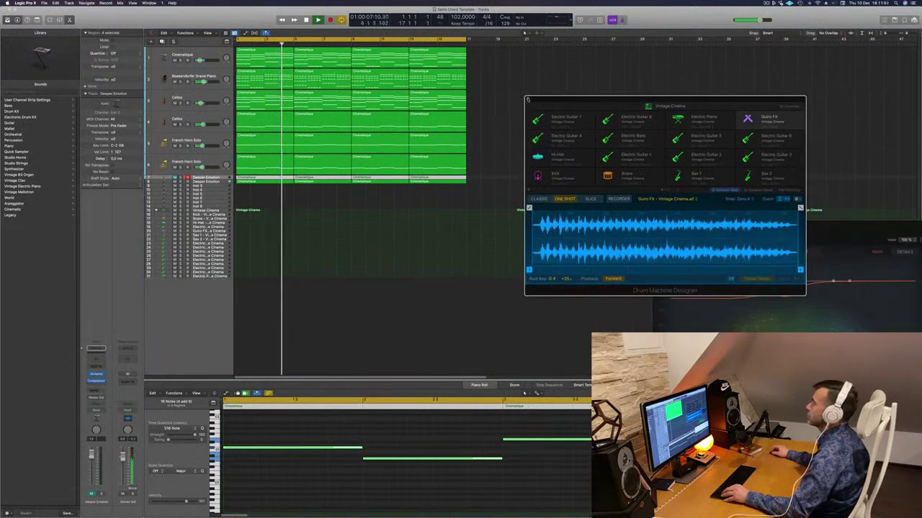
pyautogui.click(365, 218)
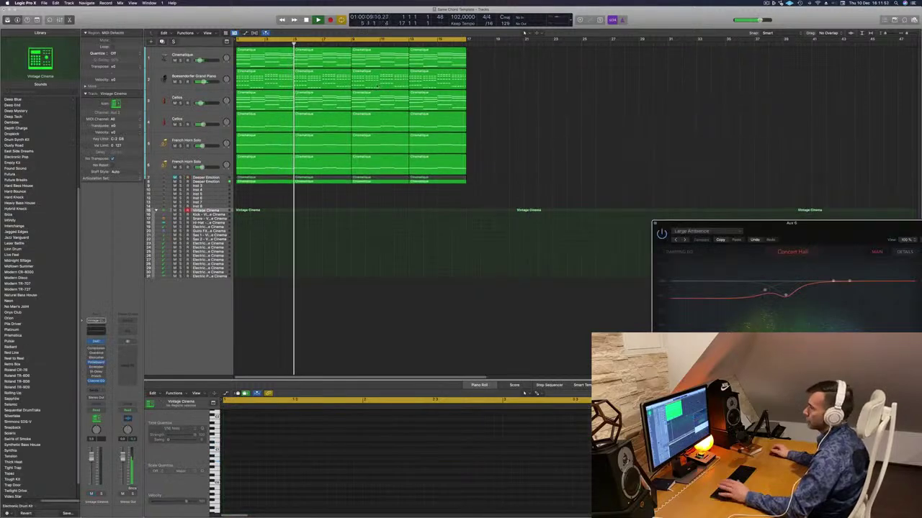
pyautogui.click(192, 77)
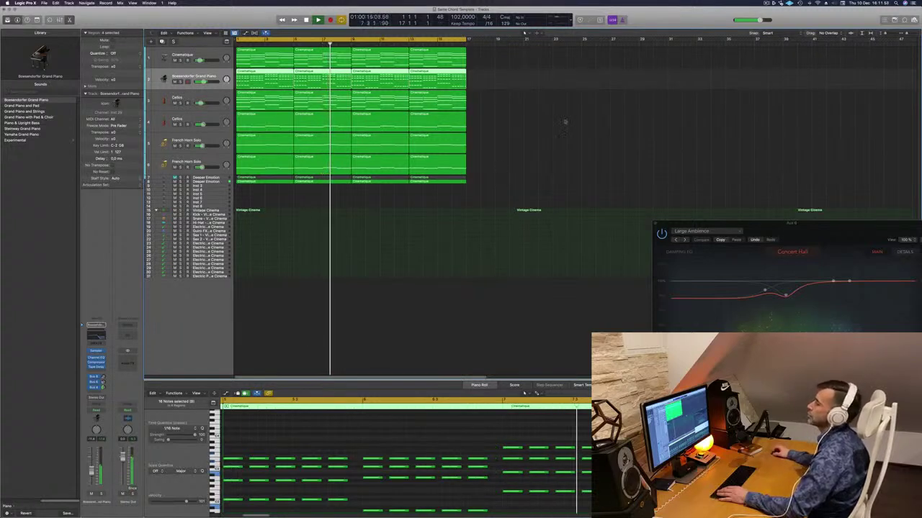
# Step: Duplicate the Cinematique track and place the new empty track above the original
pyautogui.click(194, 54)
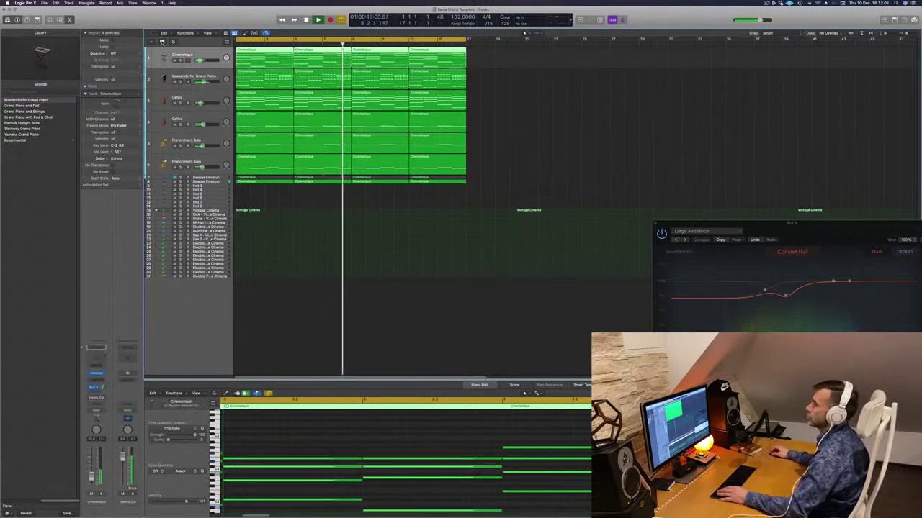
pyautogui.press('super+d')
pyautogui.press('space')
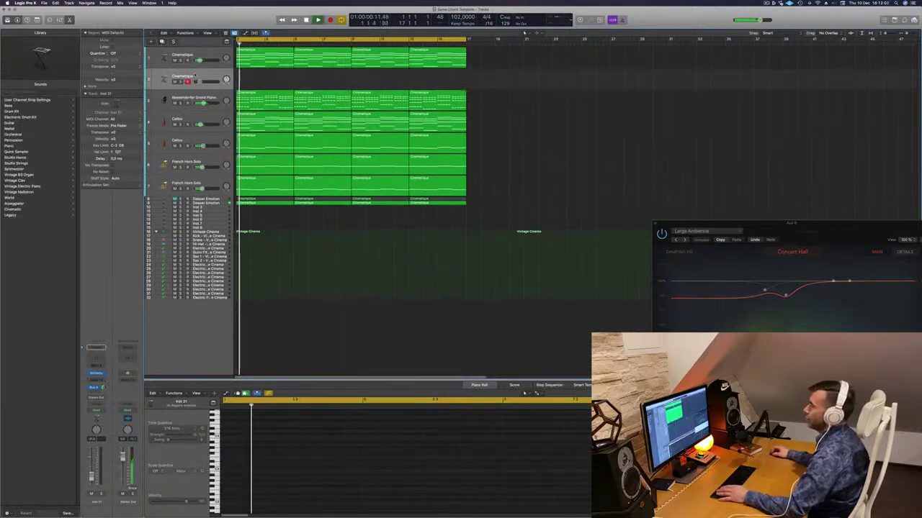
pyautogui.moveTo(199, 75); pyautogui.dragTo(196, 54)
# Step: Stop playback and copy the four original Cinematique regions onto the duplicate track above
pyautogui.press('space')
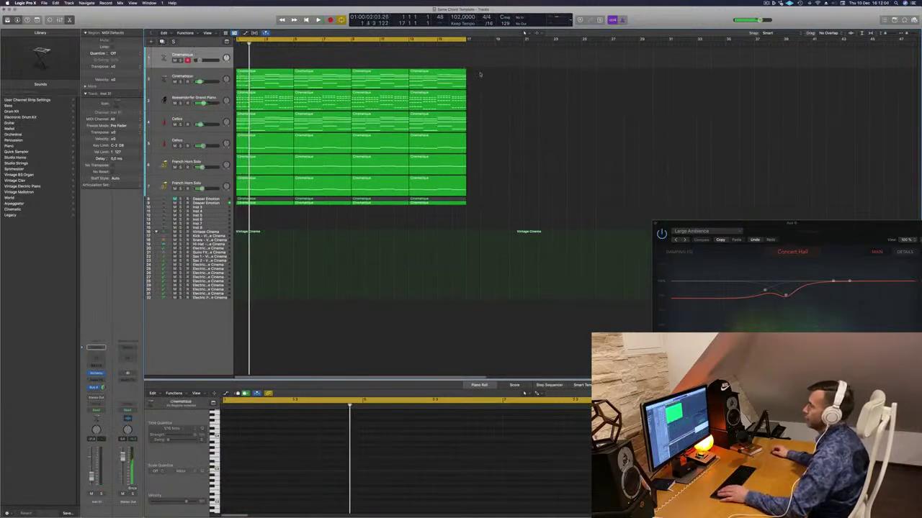
pyautogui.moveTo(482, 73); pyautogui.dragTo(260, 77)
pyautogui.moveTo(265, 61); pyautogui.dragTo(263, 60)
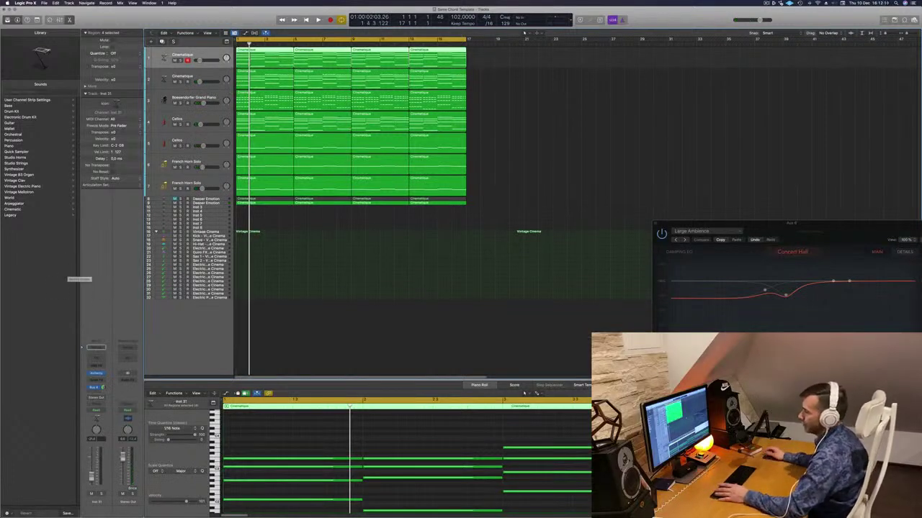
# Step: Replace the instrument on the duplicated top track with a Retro Synth
pyautogui.click(102, 375)
pyautogui.moveTo(141, 394)
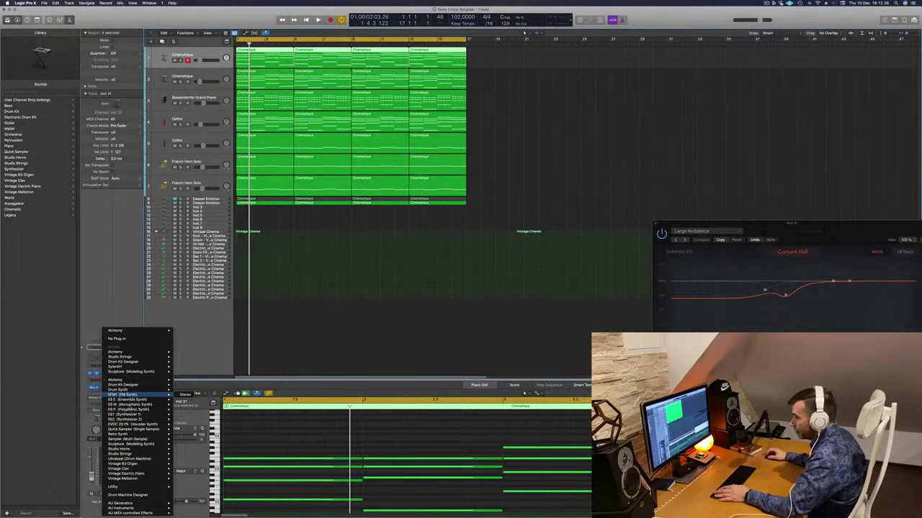
pyautogui.click(185, 435)
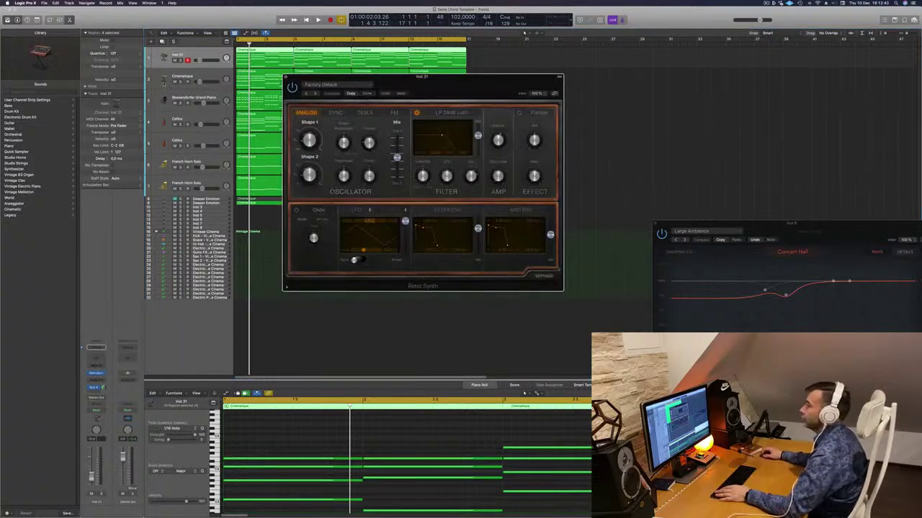
# Step: Add an Arpeggiator MIDI effect to the Retro Synth track and place its window beside the synth window
pyautogui.click(99, 366)
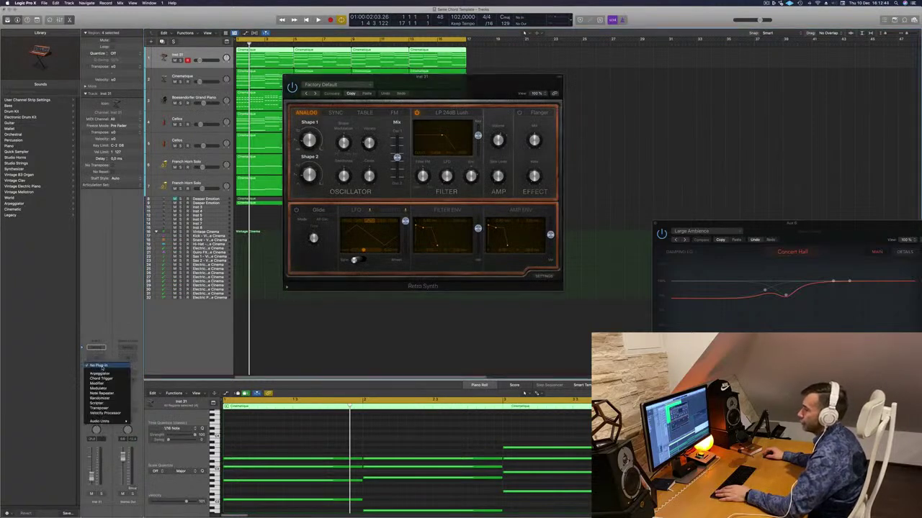
pyautogui.click(100, 373)
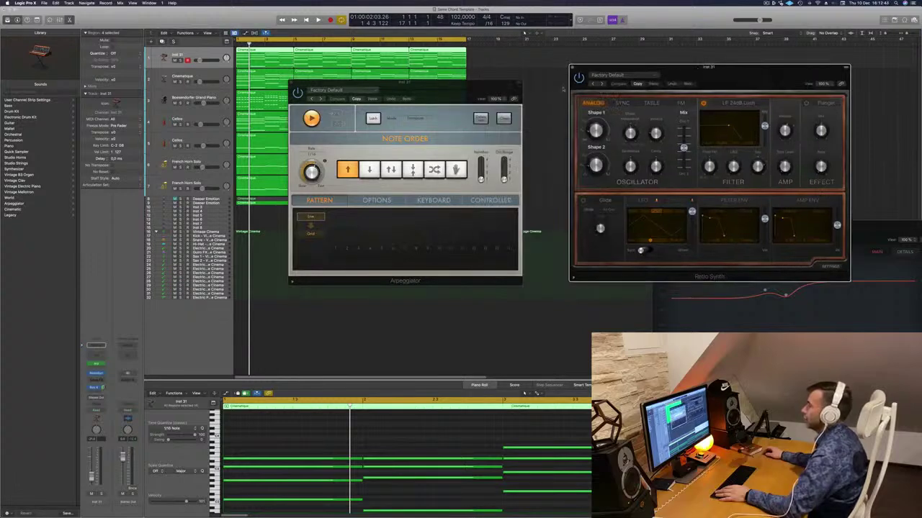
pyautogui.moveTo(697, 68); pyautogui.dragTo(695, 67)
pyautogui.moveTo(442, 89); pyautogui.dragTo(495, 87)
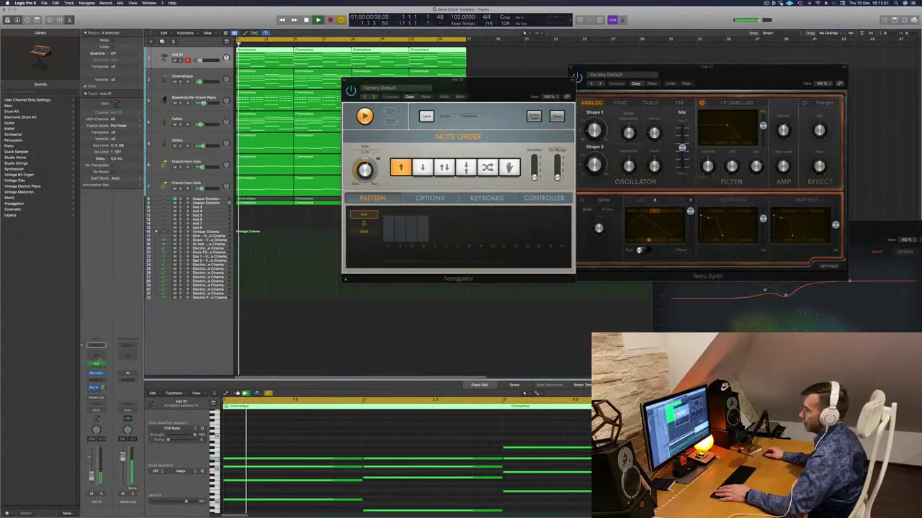
# Step: Insert a Channel EQ with a 48 dB/Oct high cut at 1190 Hz on the arpeggiated synth track and raise the track's volume slightly
pyautogui.click(96, 357)
pyautogui.click(711, 108)
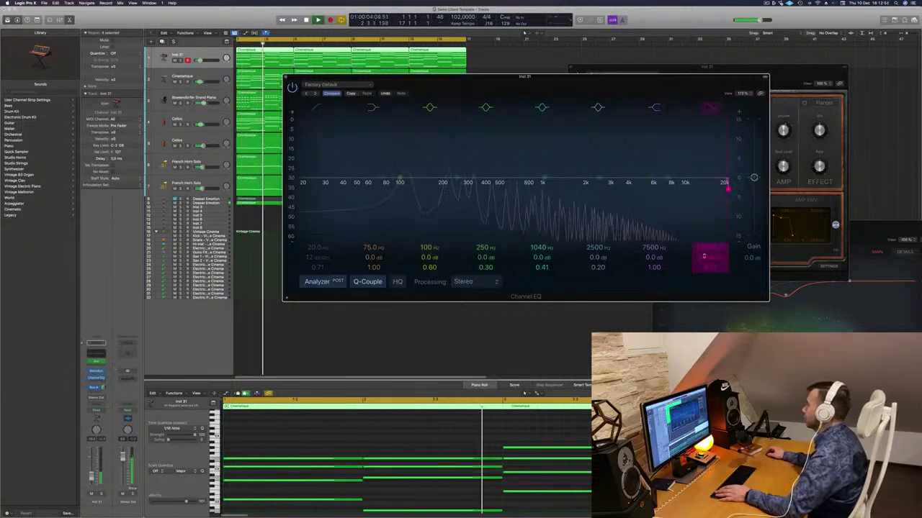
pyautogui.moveTo(726, 184); pyautogui.dragTo(553, 189)
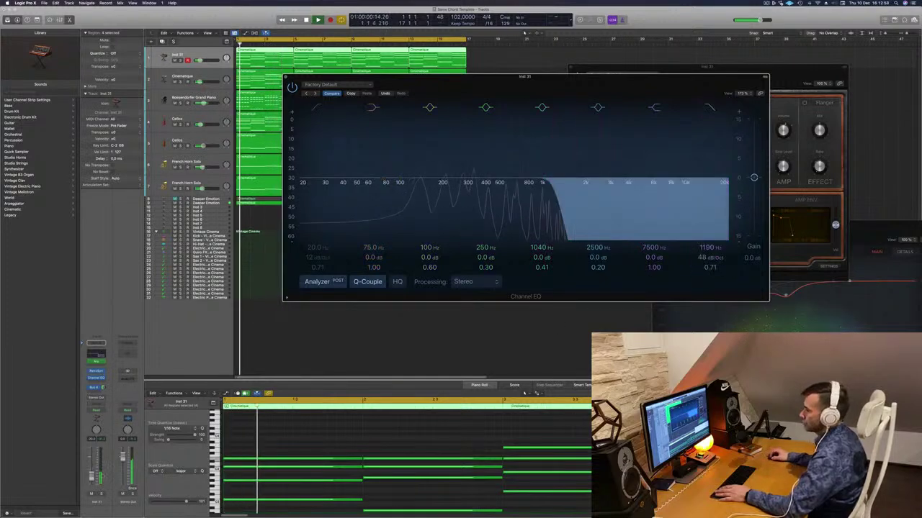
pyautogui.moveTo(203, 61); pyautogui.dragTo(206, 60)
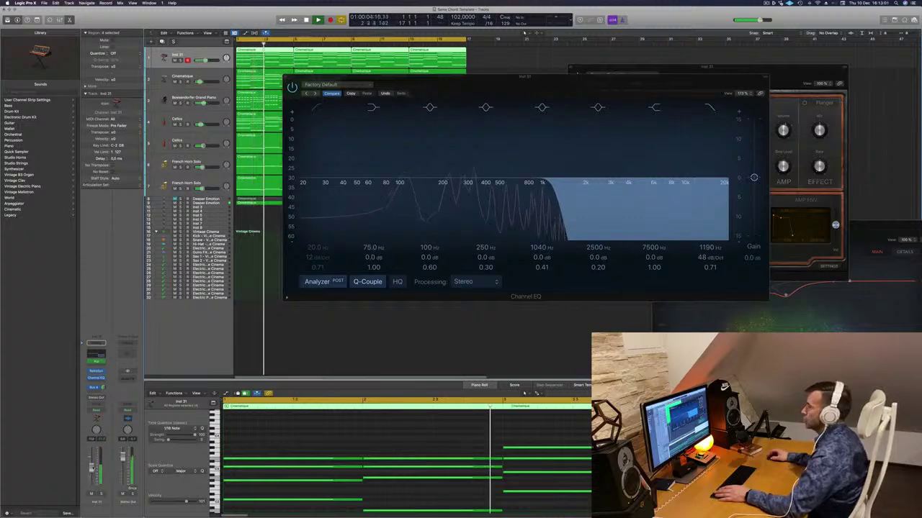
# Step: Move the Channel EQ window aside and shift the Retro Synth's oscillator mix slightly towards the first oscillator
pyautogui.moveTo(562, 79); pyautogui.dragTo(402, 181)
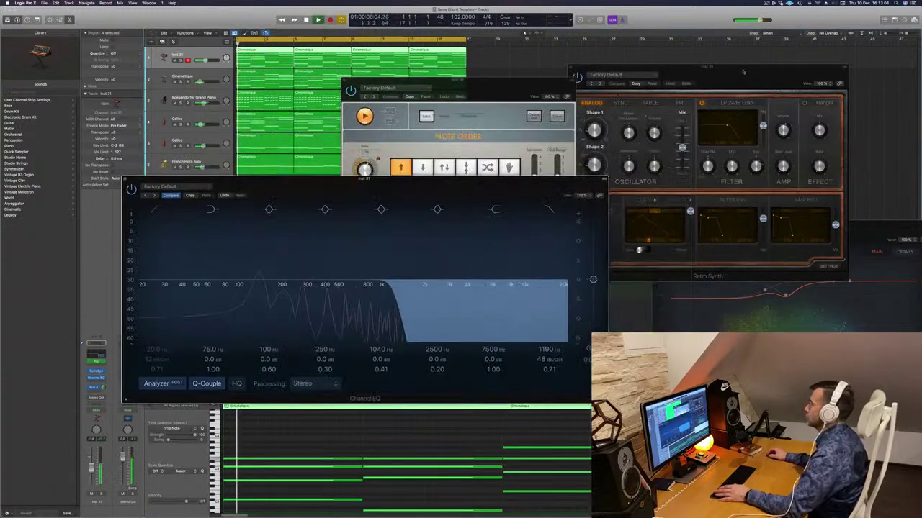
pyautogui.moveTo(648, 75); pyautogui.dragTo(620, 61)
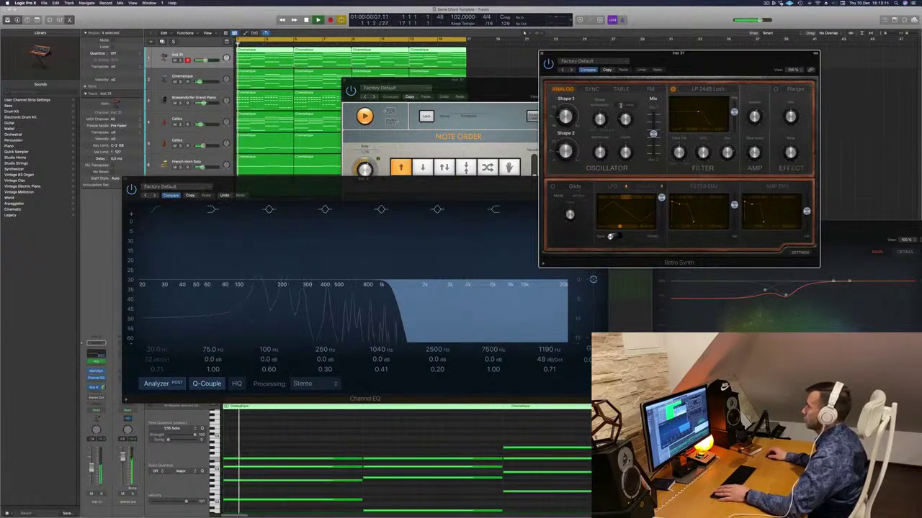
pyautogui.moveTo(654, 134)
pyautogui.mouseDown()
pyautogui.moveTo(654, 154)
pyautogui.moveTo(657, 101)
pyautogui.moveTo(654, 130)
pyautogui.mouseUp()
pyautogui.moveTo(691, 66); pyautogui.dragTo(815, 56)
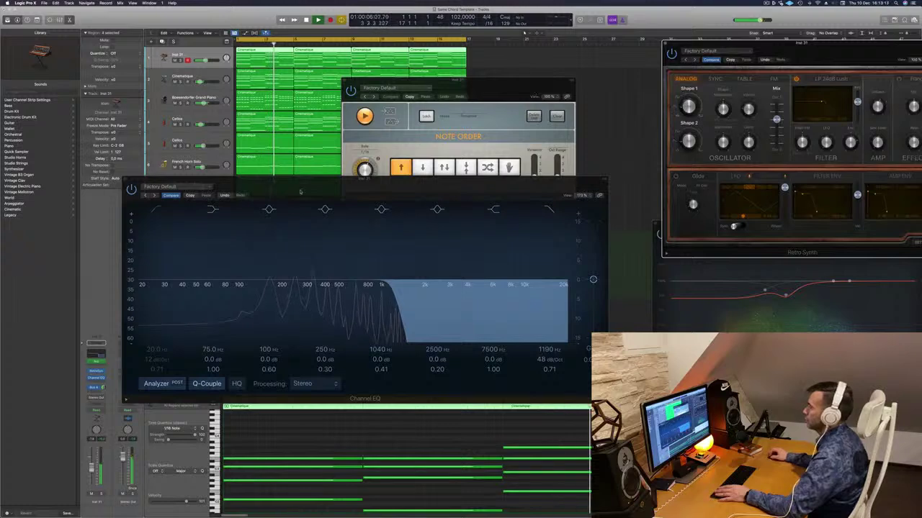
# Step: Select all notes of the arpeggiated synth in the piano roll, transpose them lower and replay the arrangement from the start
pyautogui.moveTo(303, 188); pyautogui.dragTo(589, 186)
pyautogui.press('space')
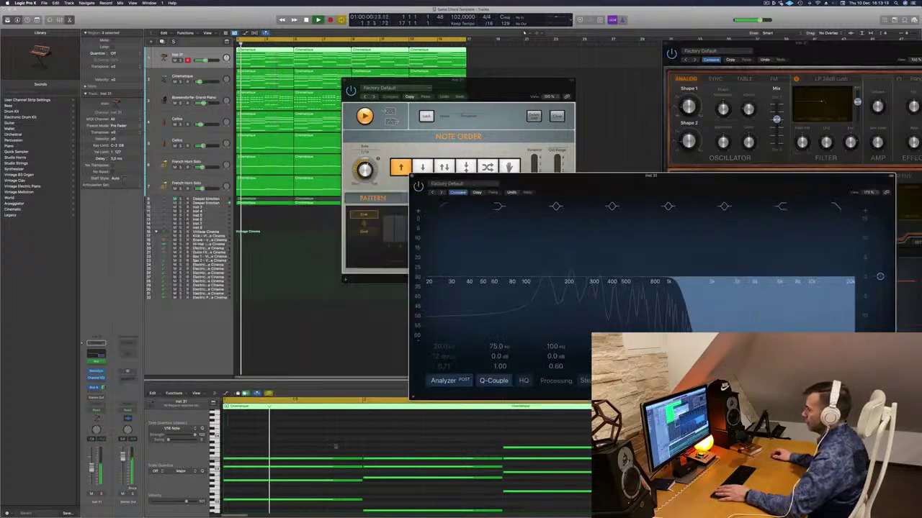
pyautogui.press('space')
pyautogui.click(335, 447)
pyautogui.press('super+a')
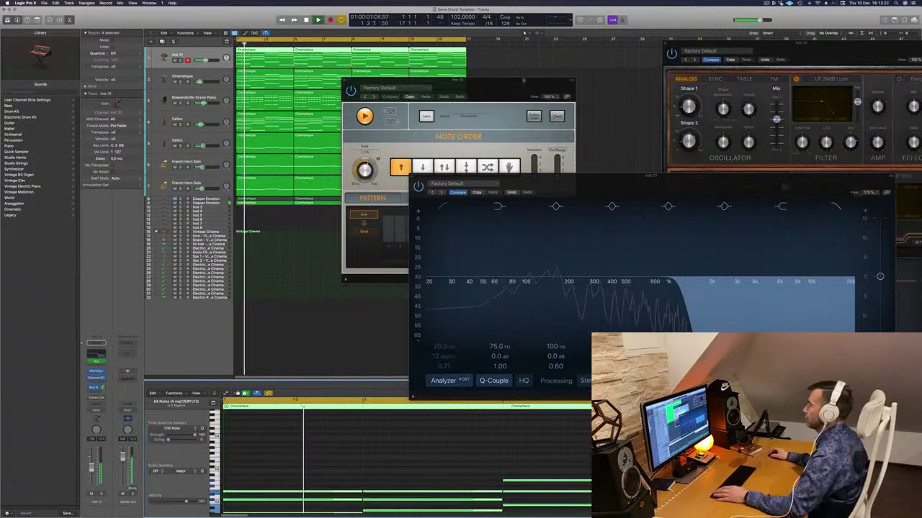
pyautogui.moveTo(524, 81); pyautogui.dragTo(543, 56)
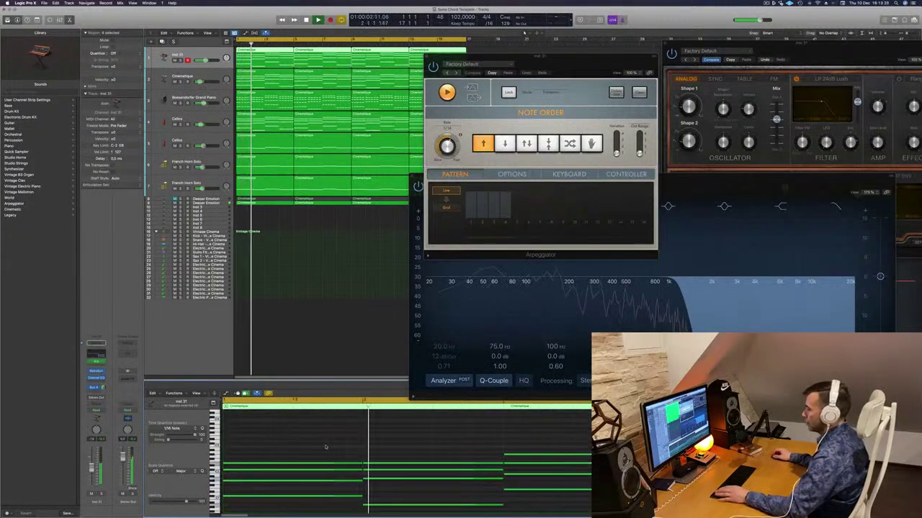
pyautogui.press('super+a')
pyautogui.press('space')
pyautogui.press('space')
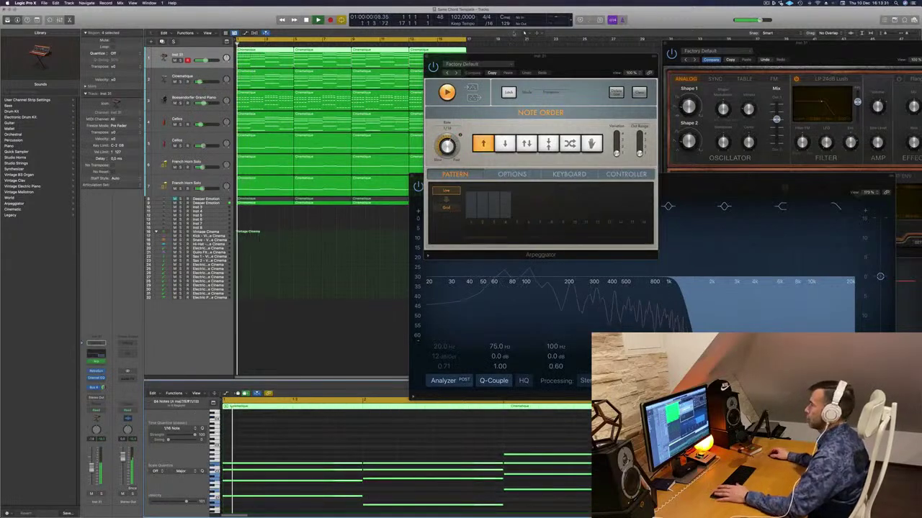
# Step: Rearrange the plug-in windows and enable a 12 dB/Oct low cut at 188 Hz in the synth track's Channel EQ
pyautogui.moveTo(551, 61); pyautogui.dragTo(417, 207)
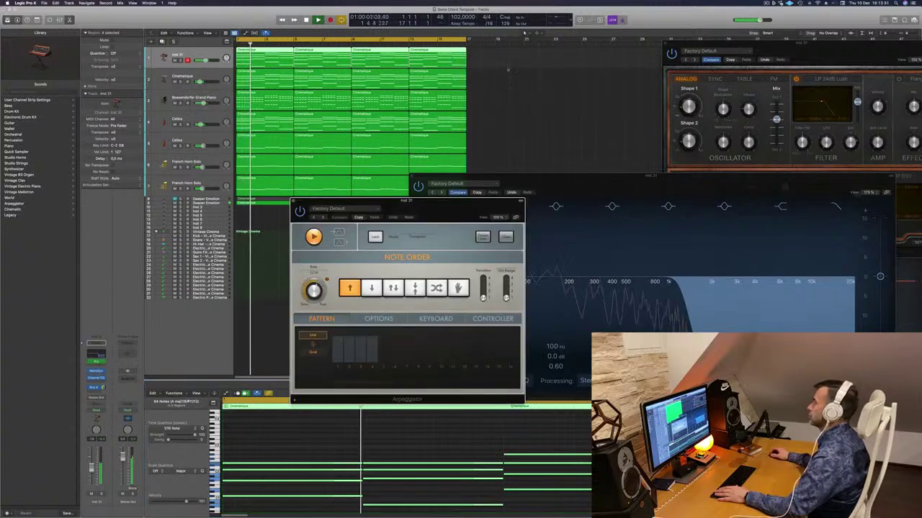
pyautogui.moveTo(792, 48); pyautogui.dragTo(654, 51)
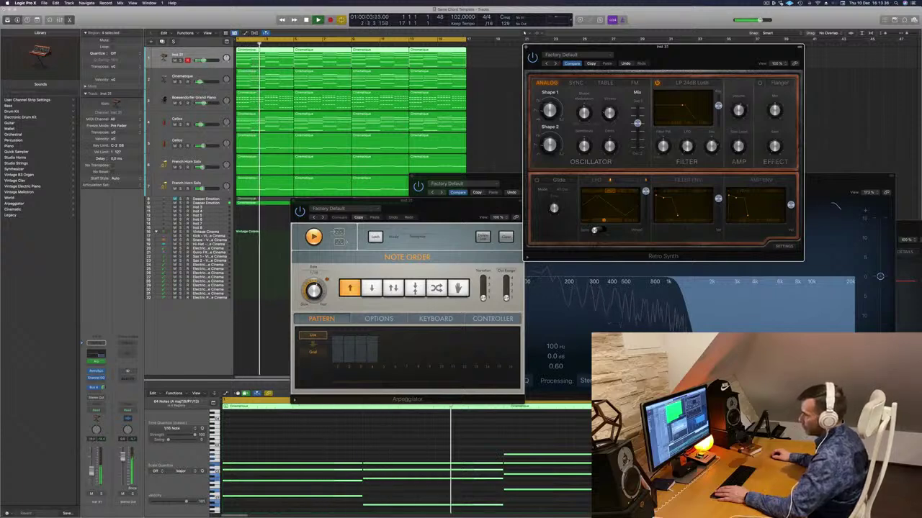
pyautogui.moveTo(468, 180); pyautogui.dragTo(346, 187)
pyautogui.click(322, 213)
pyautogui.moveTo(319, 250); pyautogui.dragTo(438, 245)
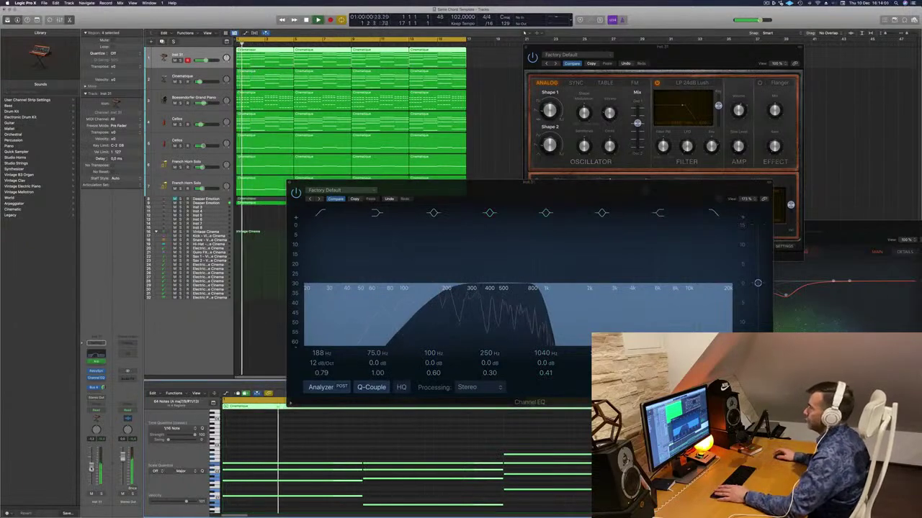
# Step: Close the Channel EQ, Retro Synth and Arpeggiator windows while the arrangement keeps playing
pyautogui.click(766, 3)
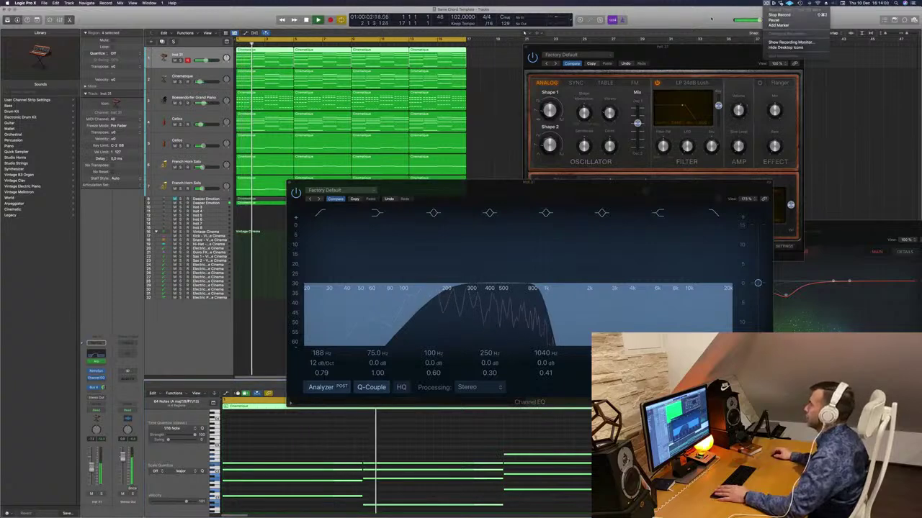
pyautogui.click(711, 18)
pyautogui.moveTo(686, 49); pyautogui.dragTo(735, 43)
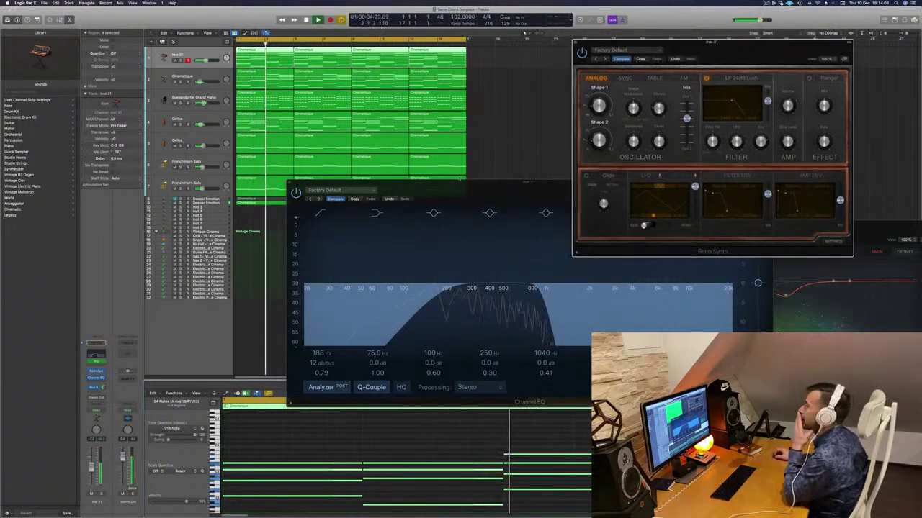
pyautogui.moveTo(386, 180); pyautogui.dragTo(261, 202)
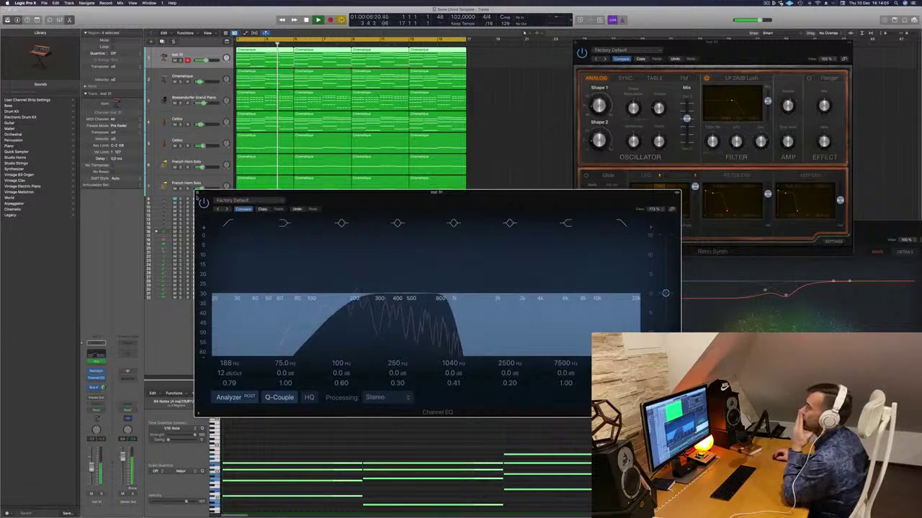
pyautogui.click(198, 193)
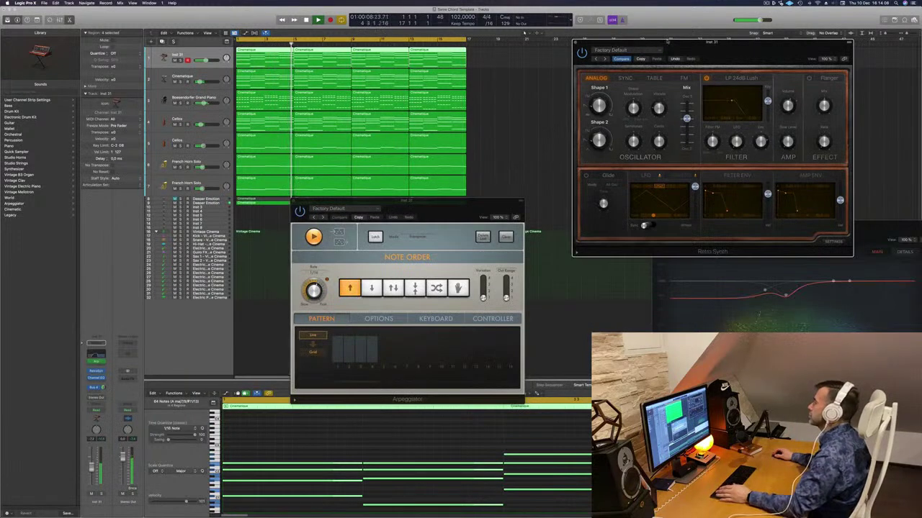
pyautogui.moveTo(666, 43); pyautogui.dragTo(557, 91)
pyautogui.click(466, 90)
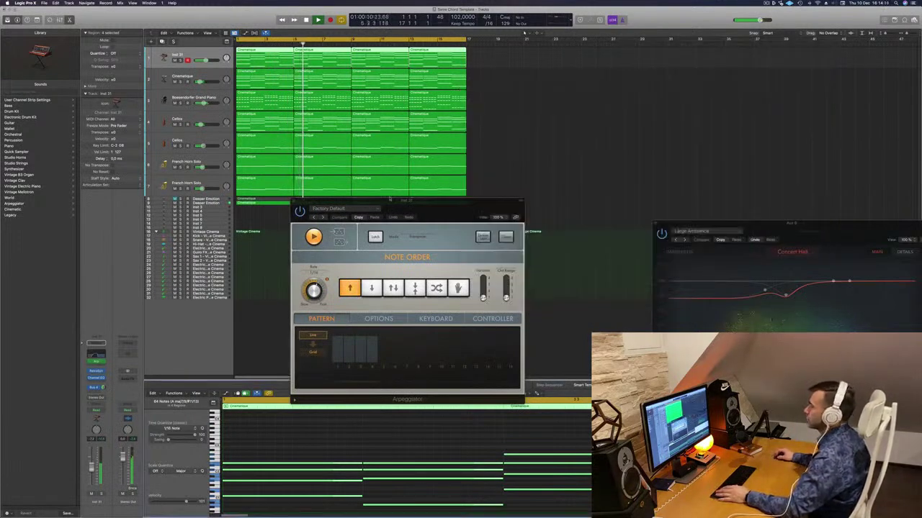
pyautogui.moveTo(405, 201); pyautogui.dragTo(497, 241)
pyautogui.click(386, 244)
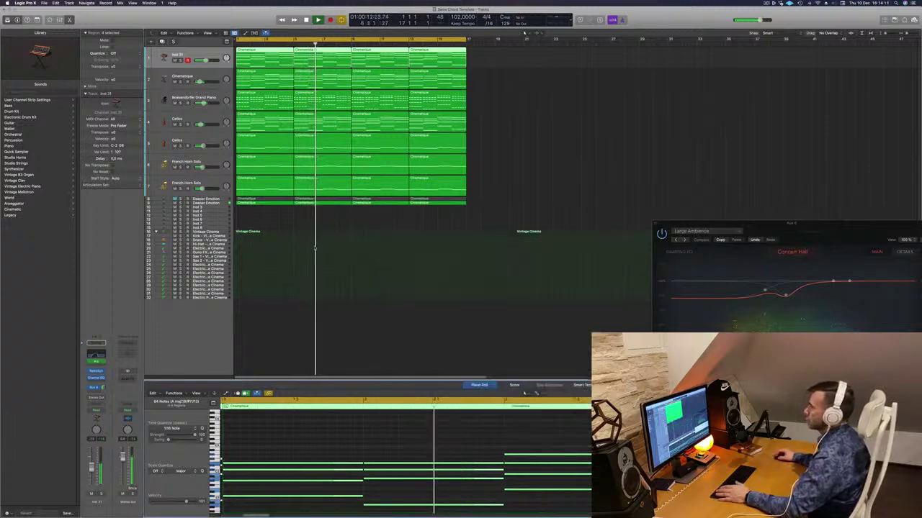
# Step: Return playback to the project start and show the Secondary Ruler above the tracks area
pyautogui.press('Return')
pyautogui.click(209, 33)
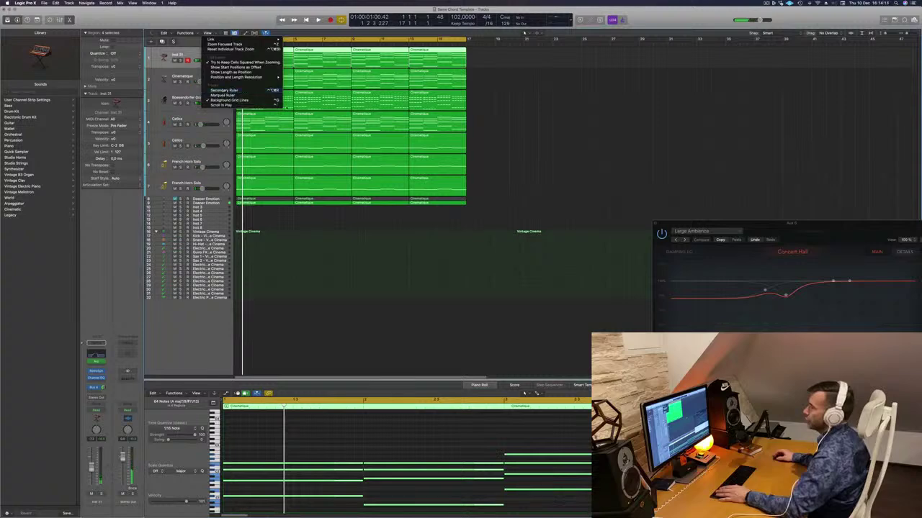
pyautogui.click(230, 90)
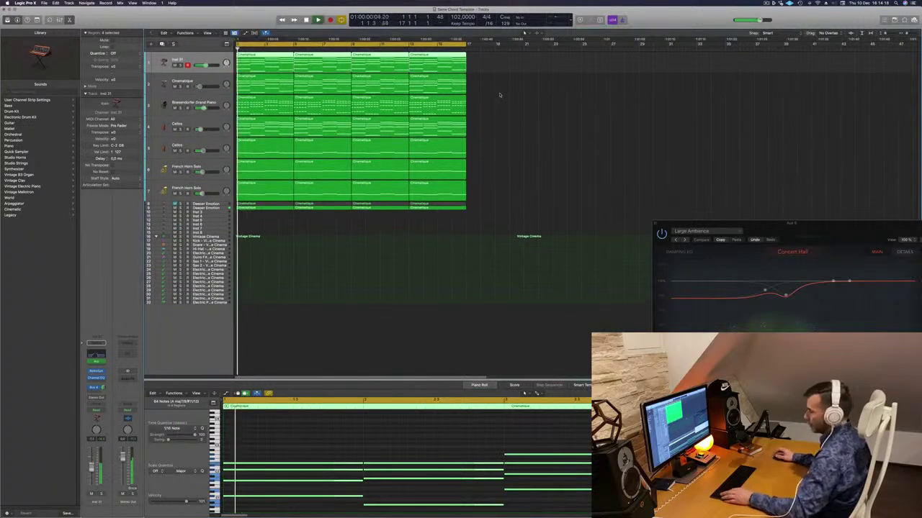
# Step: Repeat the selected 16-bar block of Cinematique regions three times so the arrangement extends to bar 65
pyautogui.press('super+r')
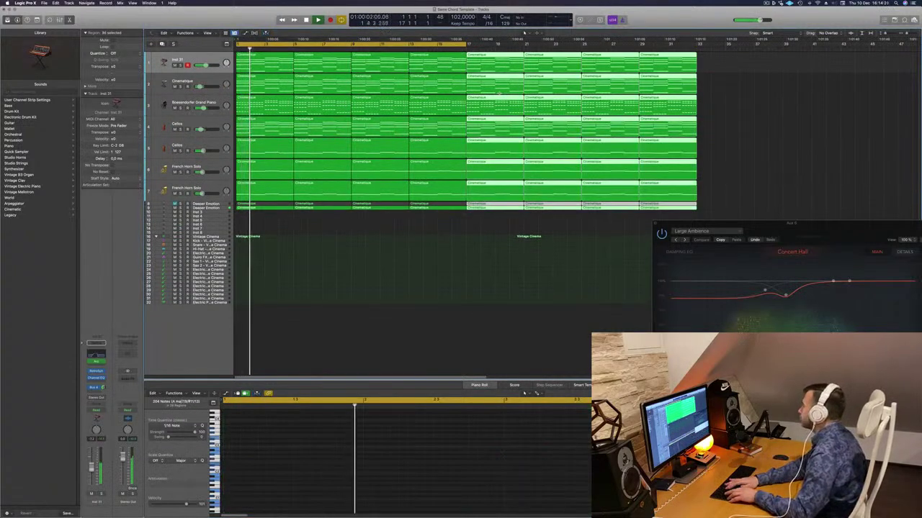
pyautogui.press('super+r')
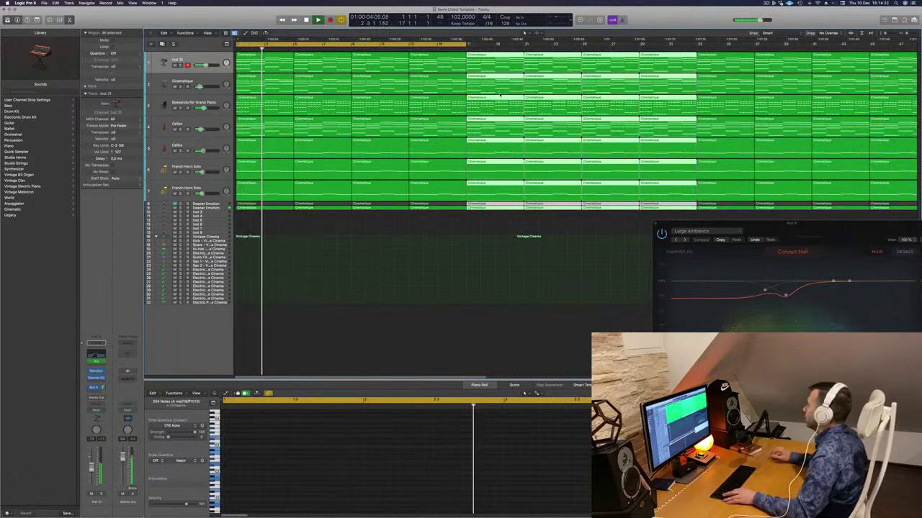
pyautogui.scroll(-5, 822, 76)
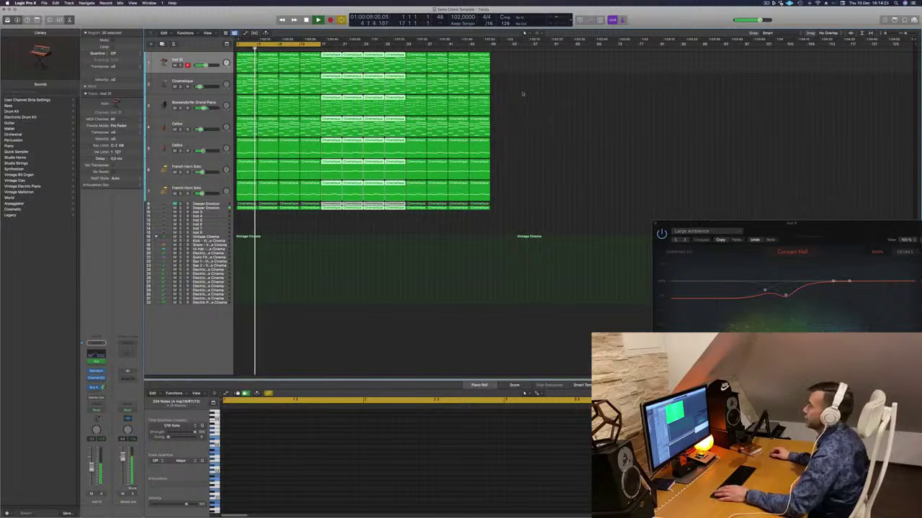
pyautogui.press('super+r')
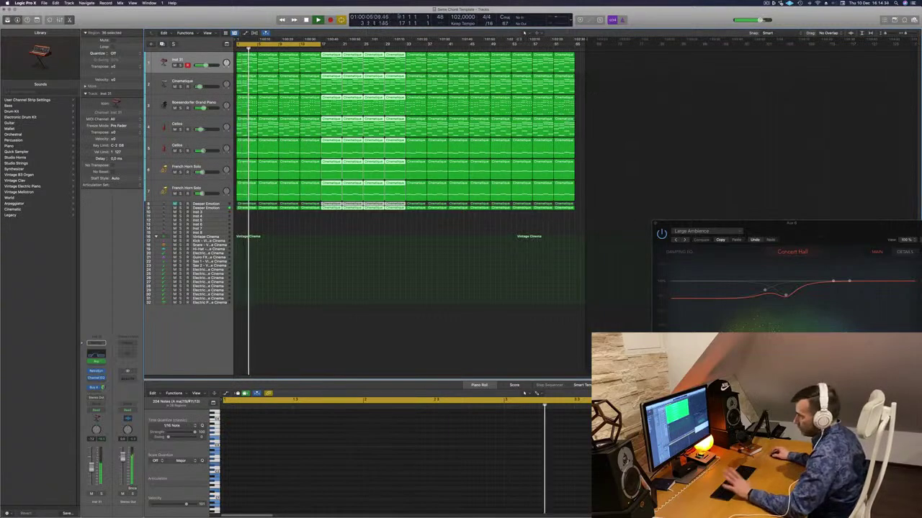
pyautogui.click(304, 226)
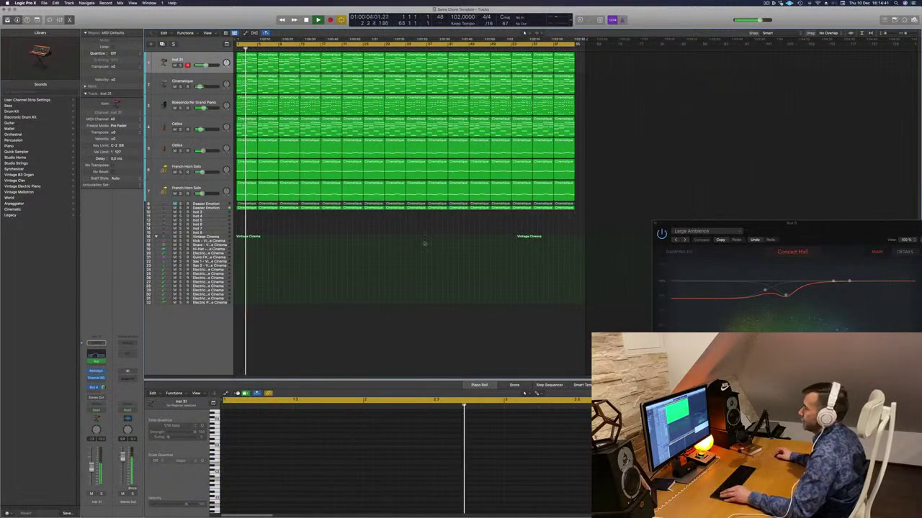
pyautogui.scroll(4, 424, 242)
pyautogui.hscroll(4, 401, 251)
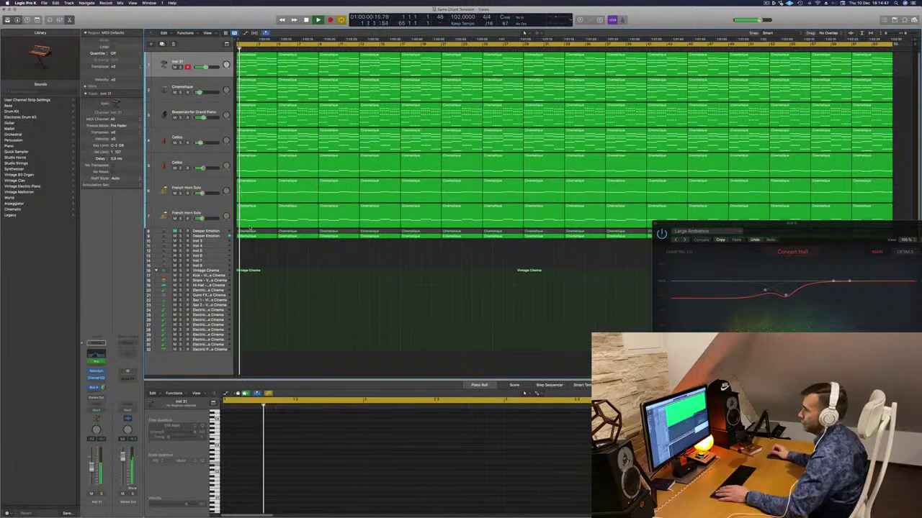
# Step: Load the Orchestral Kit patch from the library's Orchestral percussion sounds onto the empty Inst 3 track
pyautogui.click(197, 240)
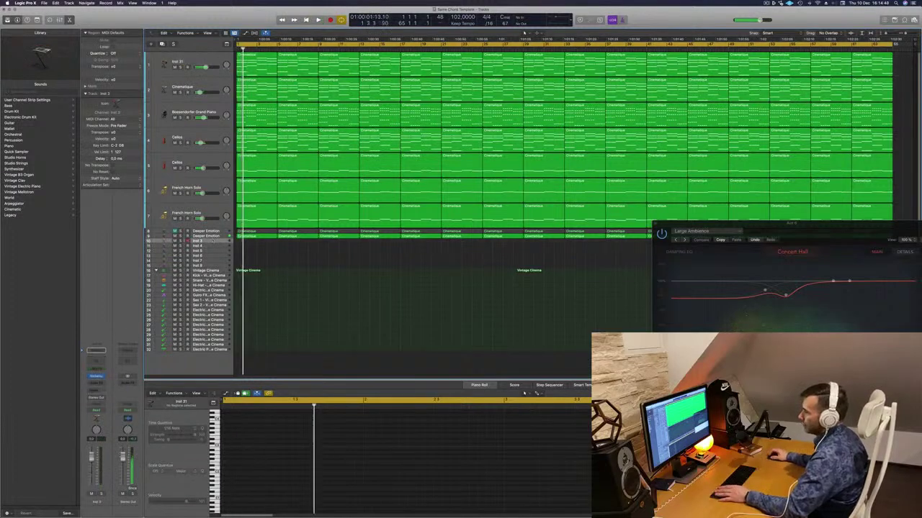
pyautogui.click(103, 376)
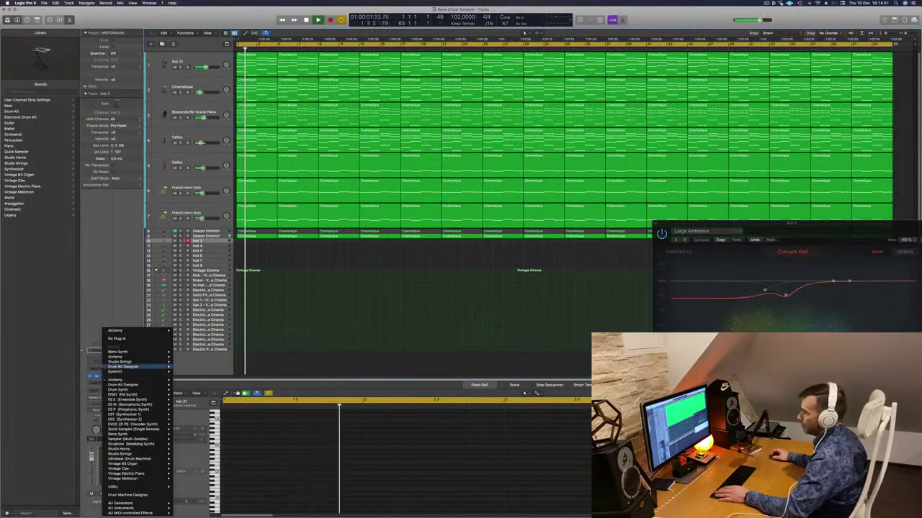
pyautogui.click(66, 219)
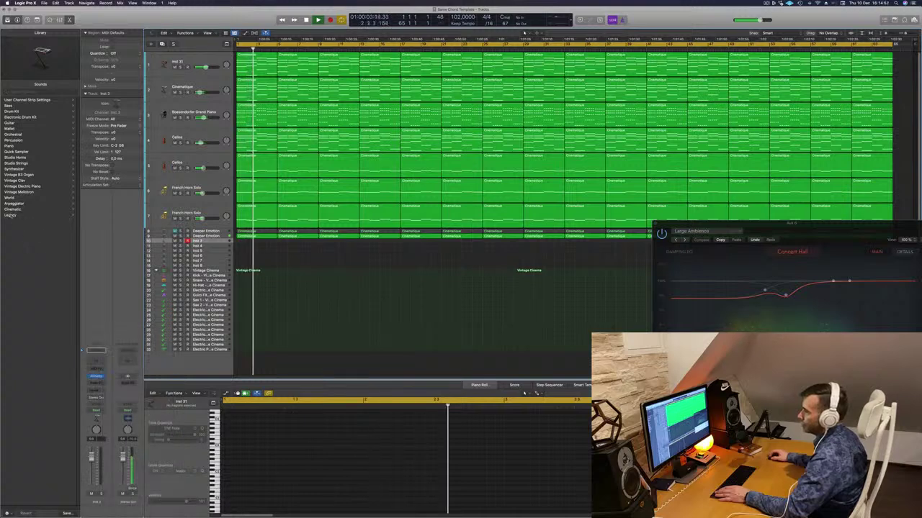
pyautogui.click(13, 134)
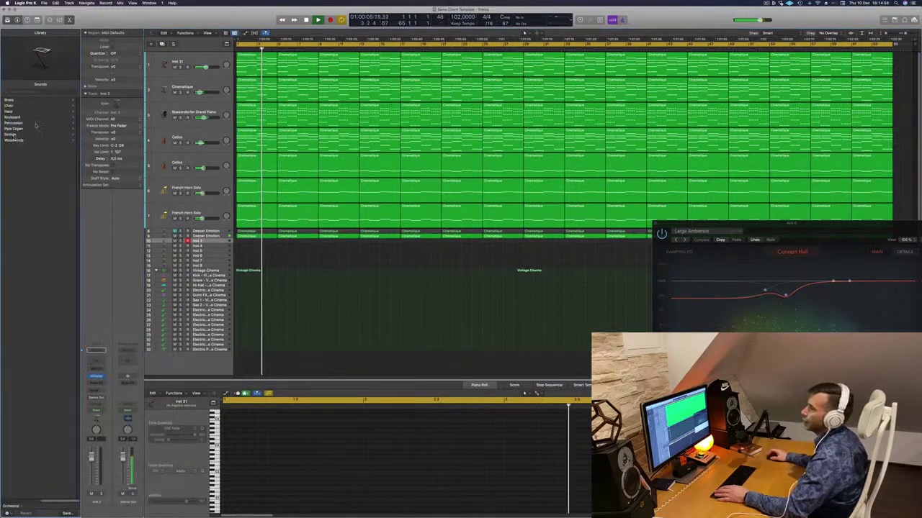
pyautogui.click(13, 123)
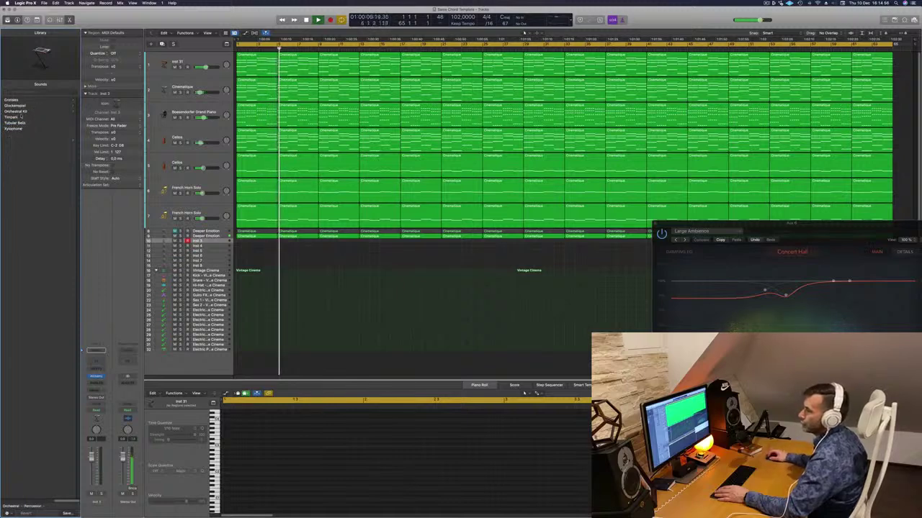
pyautogui.click(18, 111)
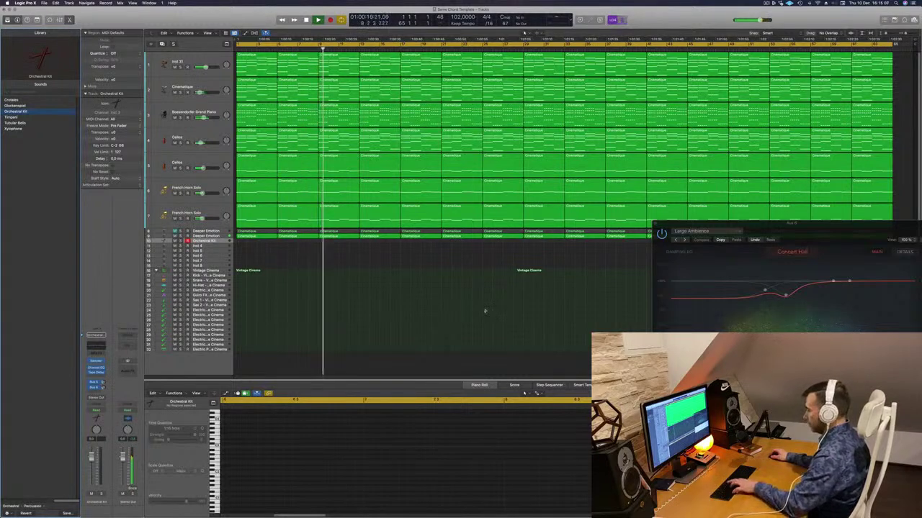
# Step: Open the Musical Typing keyboard over the tracks area and restart playback from the project start
pyautogui.press('super+k')
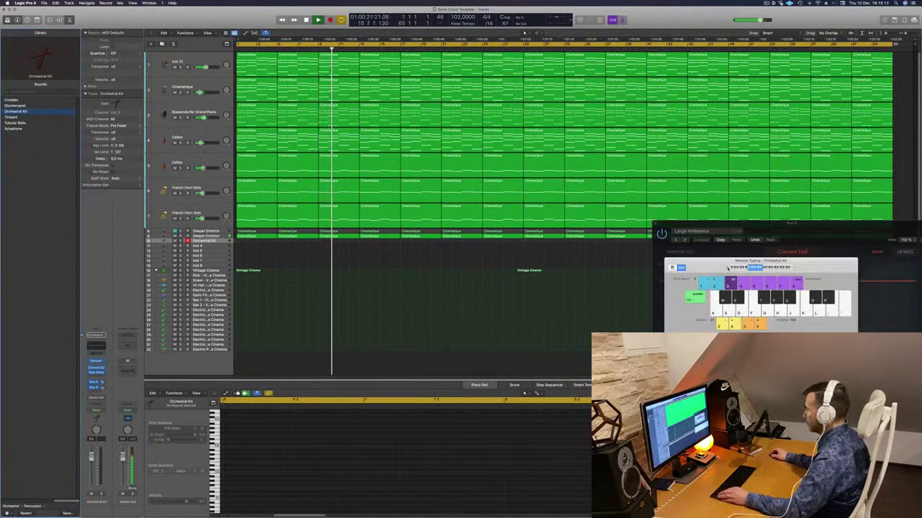
pyautogui.moveTo(720, 261); pyautogui.dragTo(473, 210)
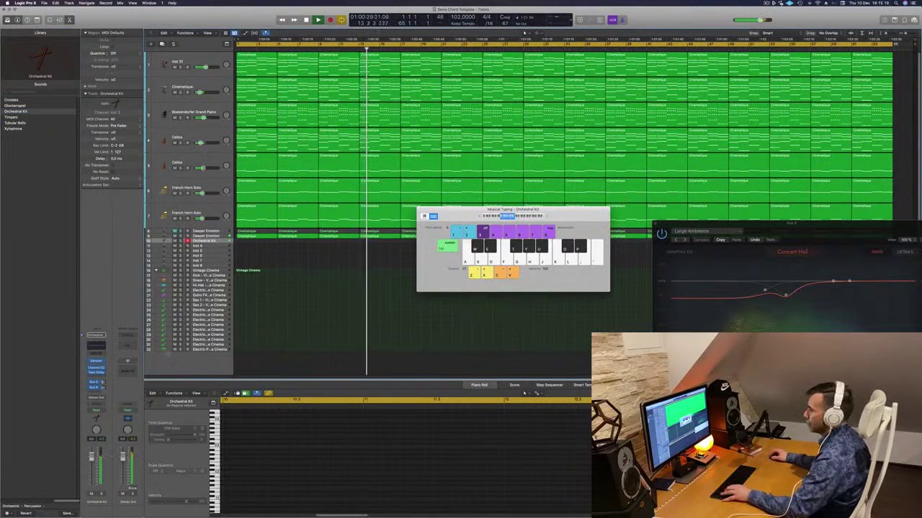
pyautogui.press('Return')
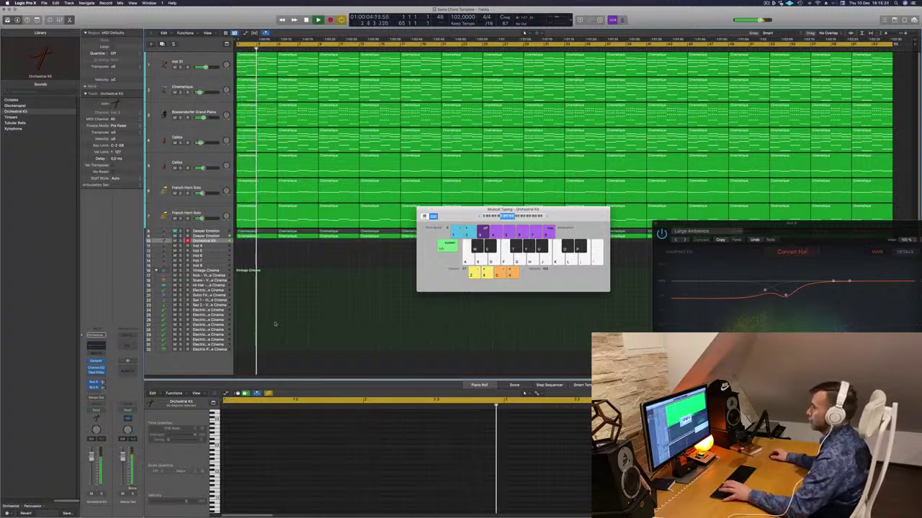
# Step: Record a four-bar pattern of drum hits on the Orchestral Kit track from bar 5, repeating the Musical Typing keyboard's lowest C
pyautogui.press('r')
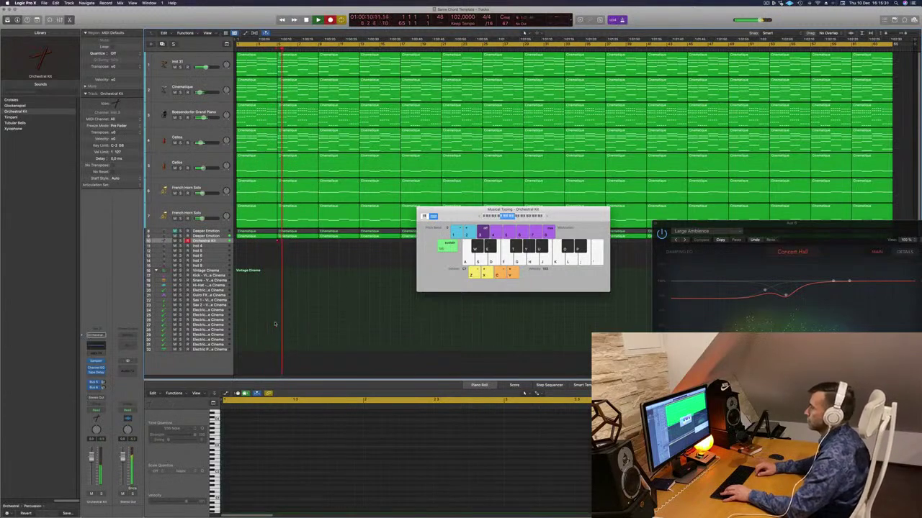
pyautogui.press('a')
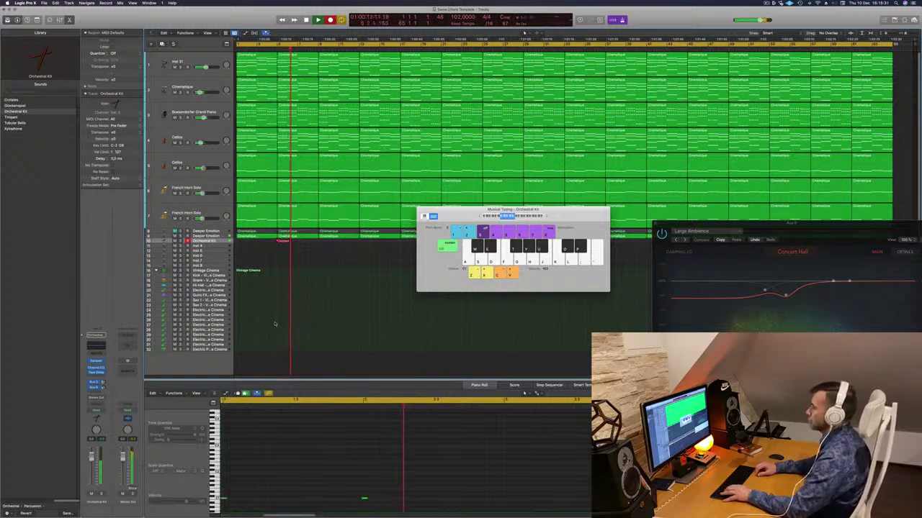
pyautogui.press('a')
pyautogui.press('a')
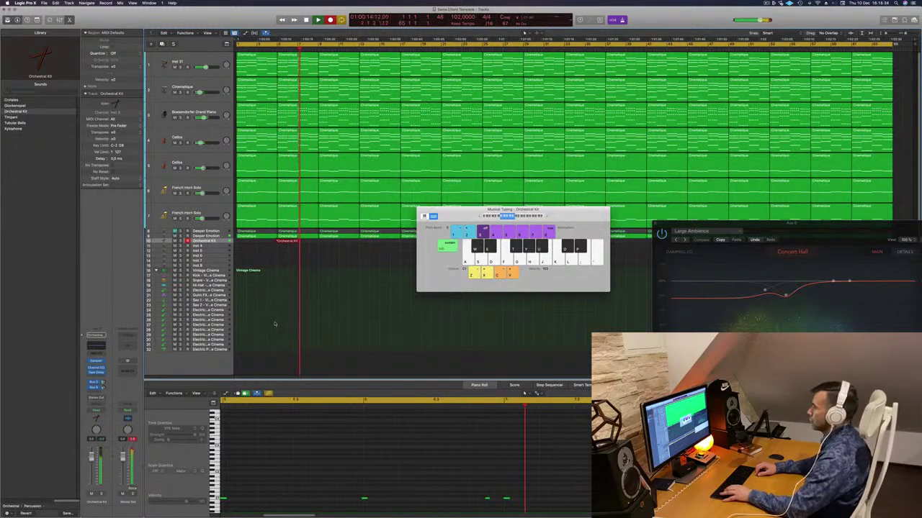
pyautogui.press('a')
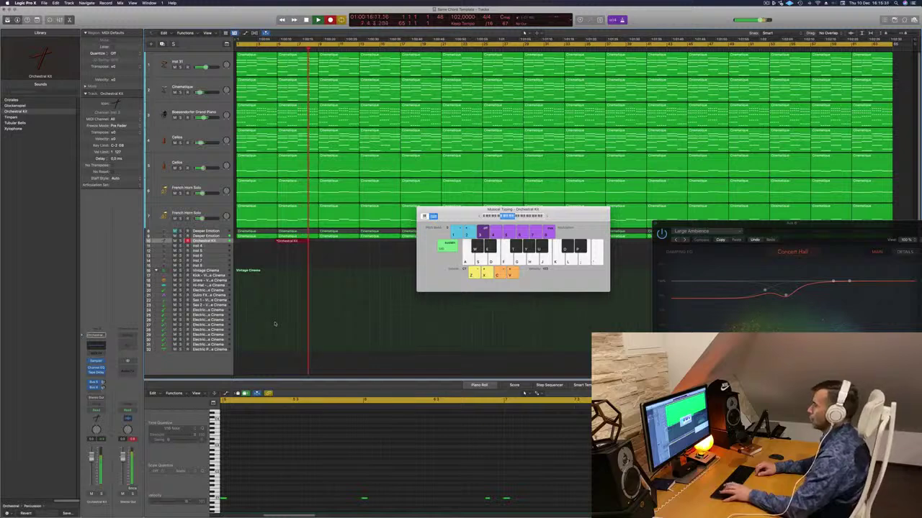
pyautogui.press('a')
pyautogui.press('space')
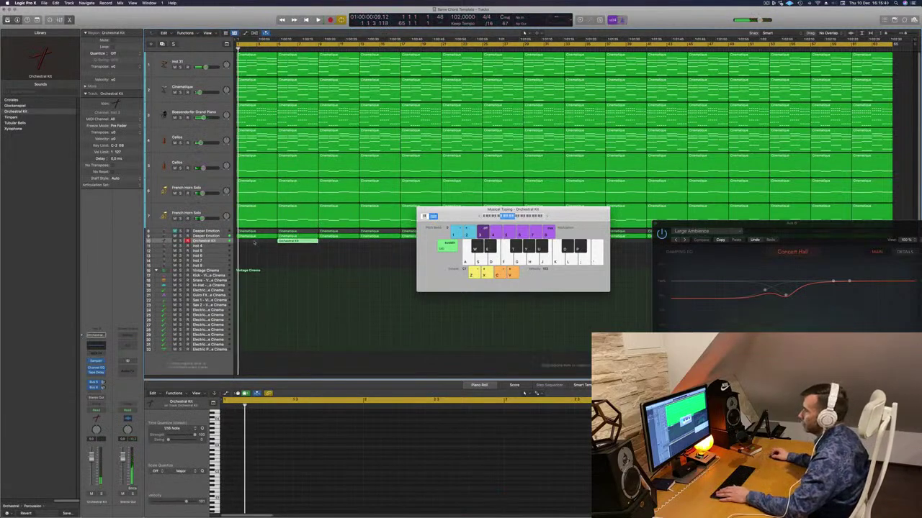
# Step: Move the recorded Orchestral Kit region to bar 1
pyautogui.moveTo(287, 240); pyautogui.dragTo(245, 241)
pyautogui.press('space')
pyautogui.press('space')
# Step: Quantize the recorded Orchestral Kit notes to 1/16 Note in the piano roll and play the pattern back from the start
pyautogui.click(327, 475)
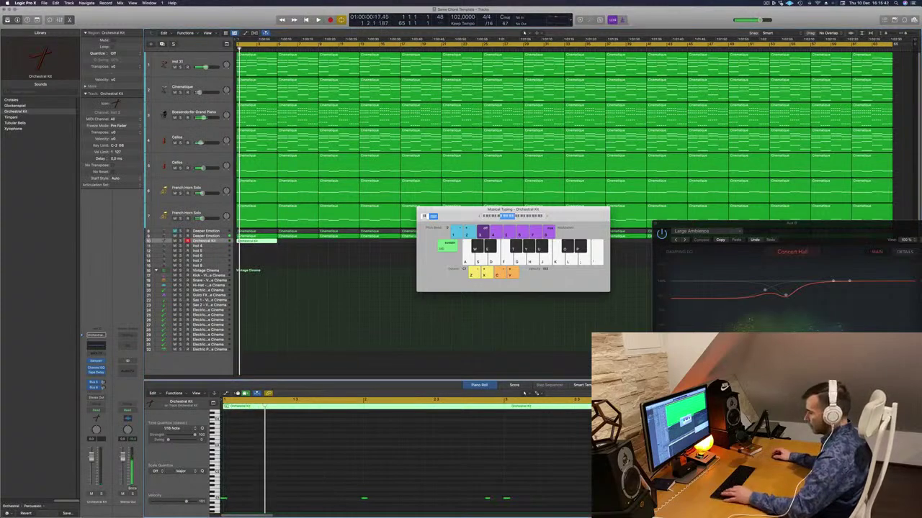
pyautogui.press('space')
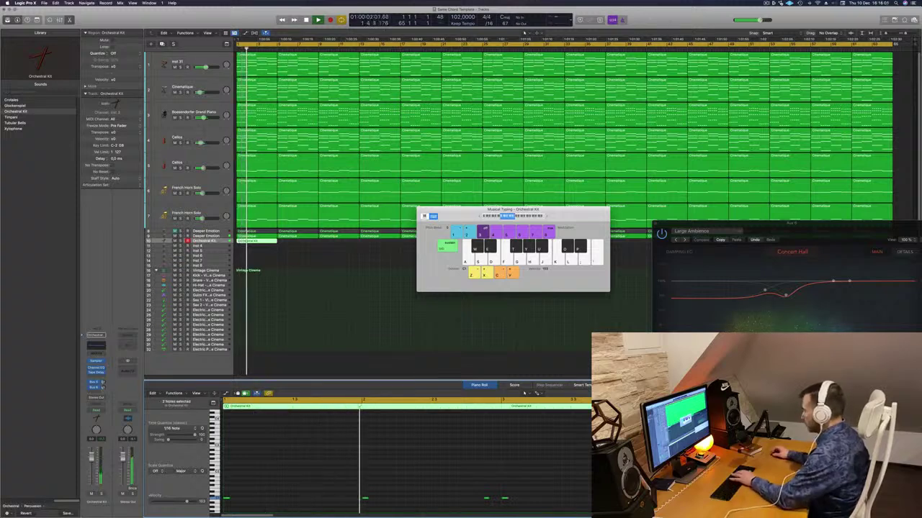
pyautogui.press('Return')
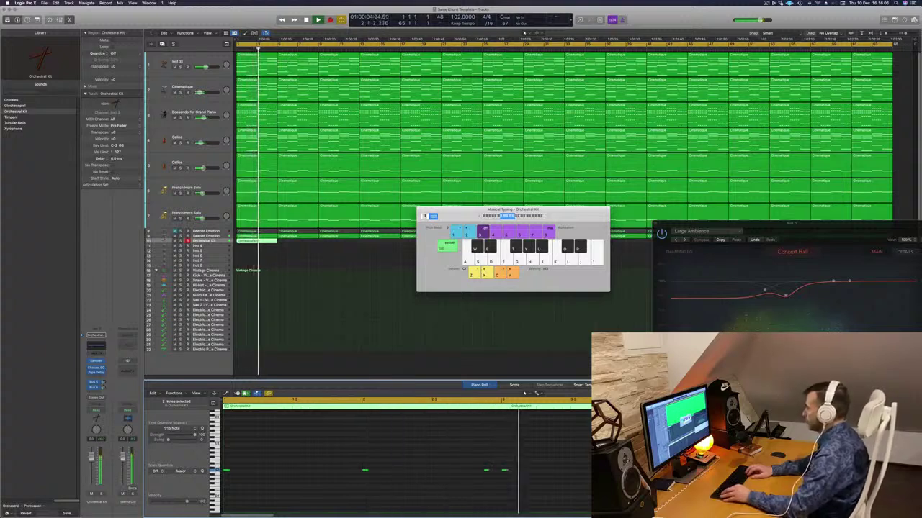
pyautogui.hscroll(-5, 560, 500)
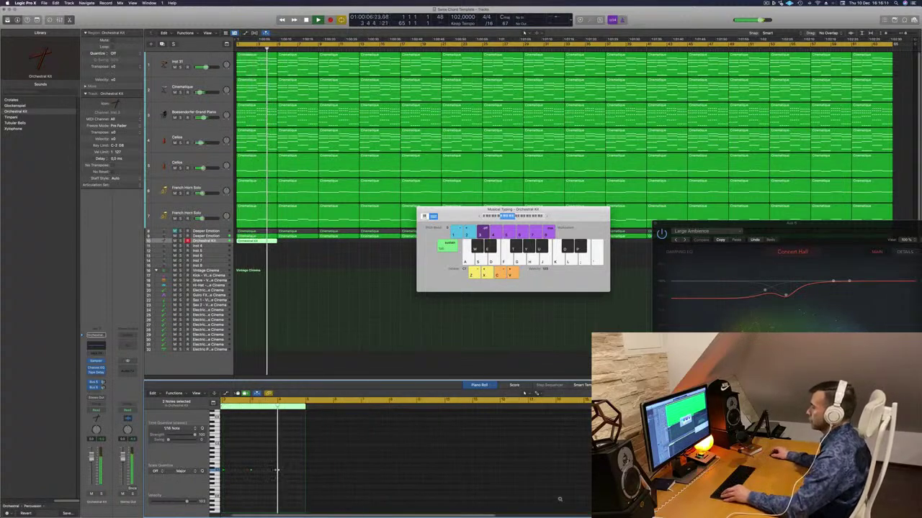
pyautogui.press('Return')
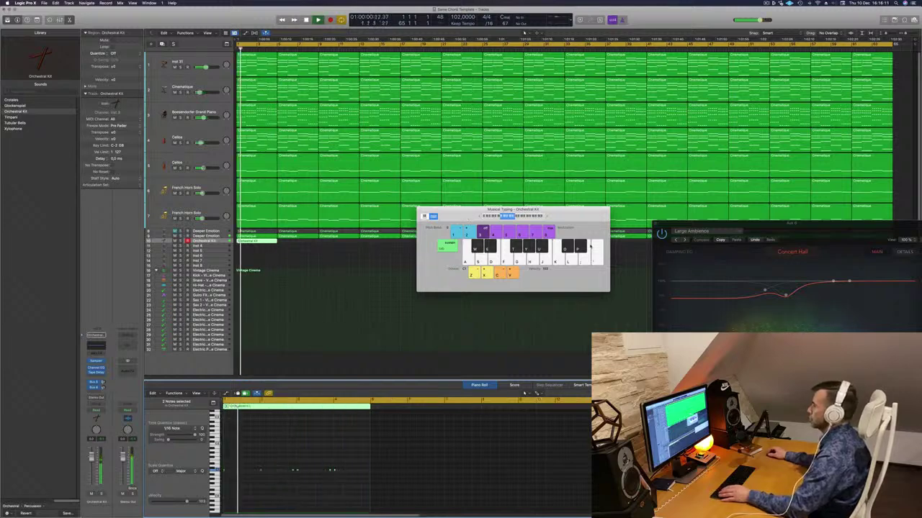
# Step: Copy the Orchestral Kit region to bar 5 and move the floating windows clear of the arrangement
pyautogui.moveTo(590, 246); pyautogui.dragTo(712, 278)
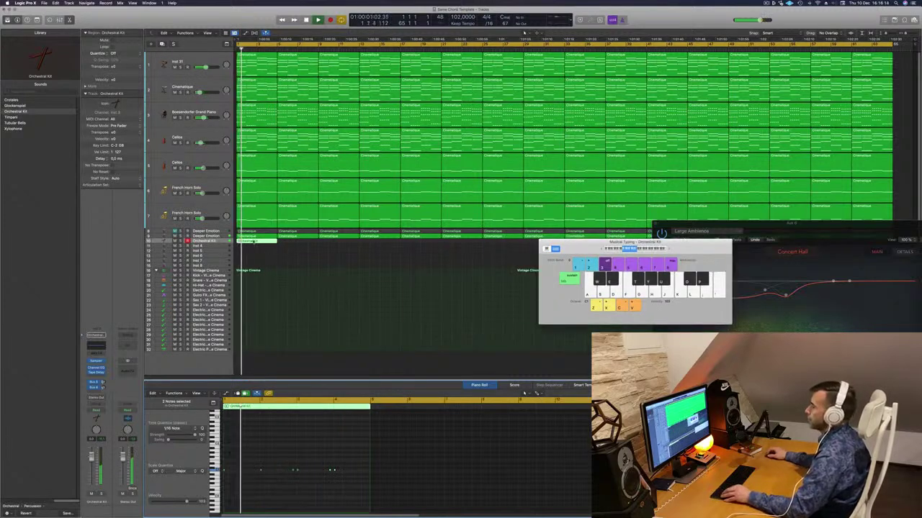
pyautogui.moveTo(253, 241); pyautogui.dragTo(296, 243)
pyautogui.moveTo(557, 244); pyautogui.dragTo(542, 348)
pyautogui.moveTo(761, 223); pyautogui.dragTo(518, 454)
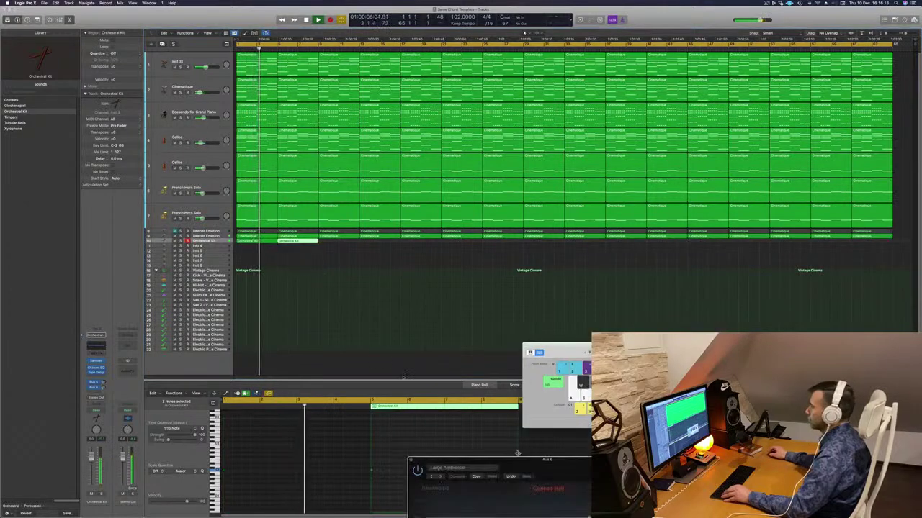
# Step: With both Orchestral Kit regions selected, close the Large Ambience reverb window and move Musical Typing clear of the piano roll
pyautogui.moveTo(316, 260); pyautogui.dragTo(249, 242)
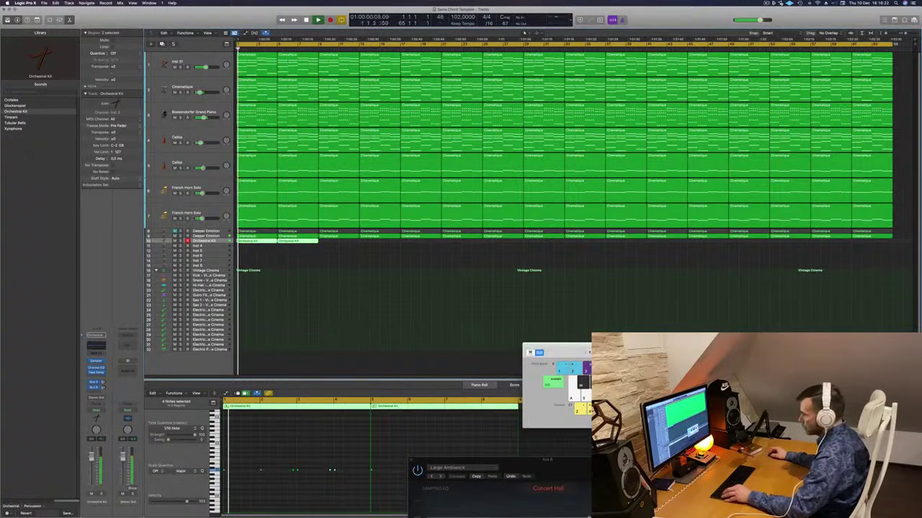
pyautogui.hscroll(3, 301, 451)
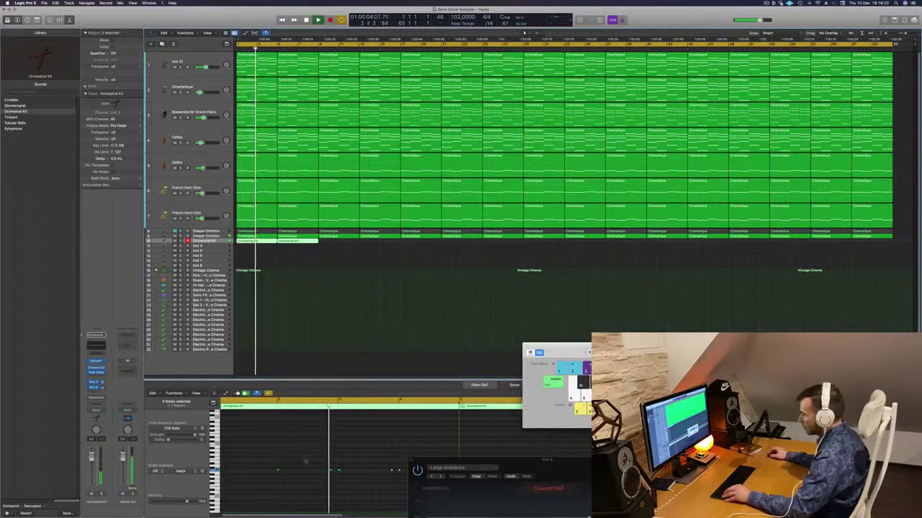
pyautogui.moveTo(442, 459); pyautogui.dragTo(589, 293)
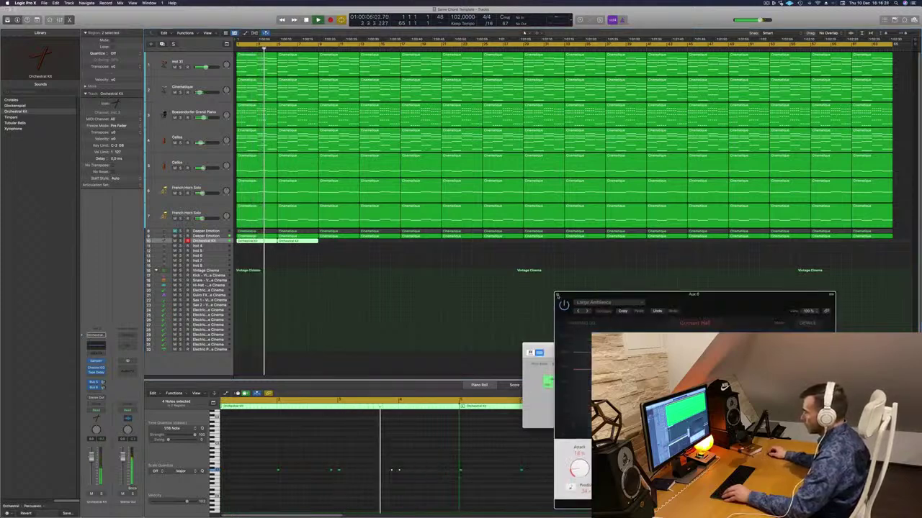
pyautogui.click(557, 294)
pyautogui.moveTo(543, 346); pyautogui.dragTo(659, 304)
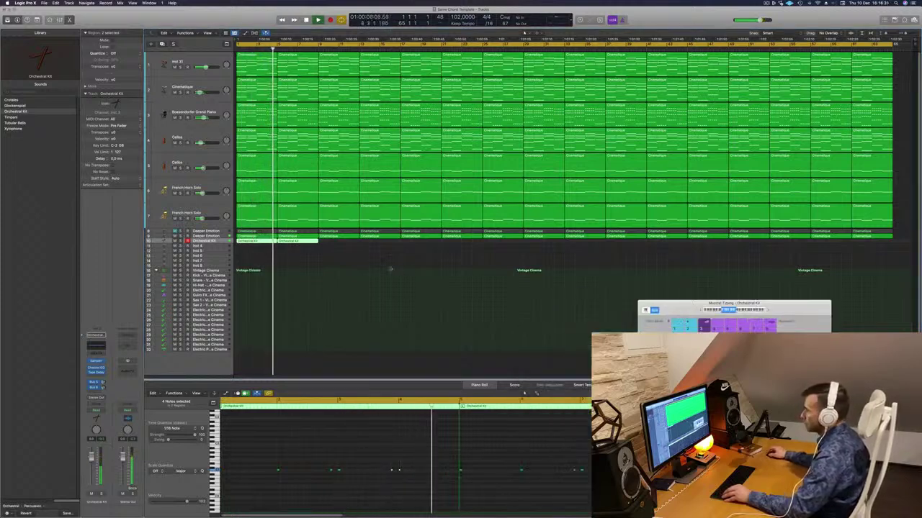
# Step: Copy the two Orchestral Kit regions to bar 9 and mute the Cinematique track
pyautogui.click(258, 250)
pyautogui.moveTo(258, 250); pyautogui.dragTo(342, 246)
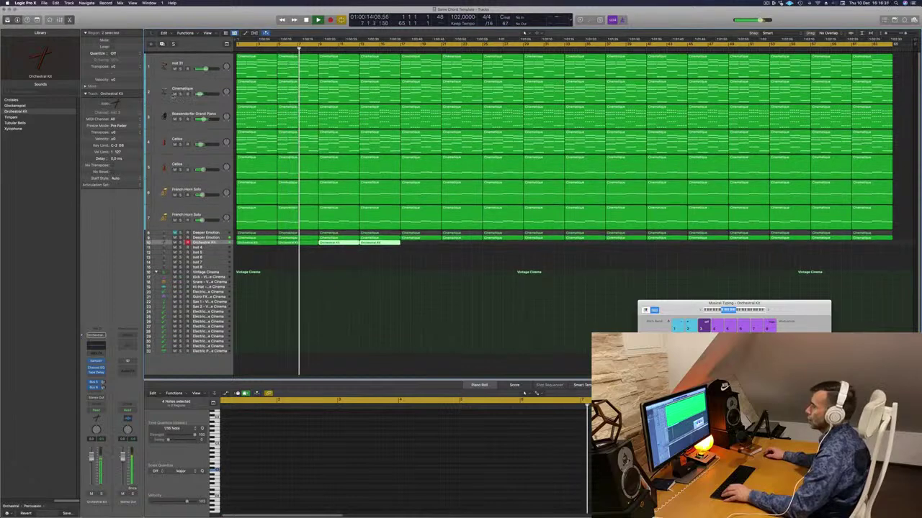
pyautogui.click(174, 92)
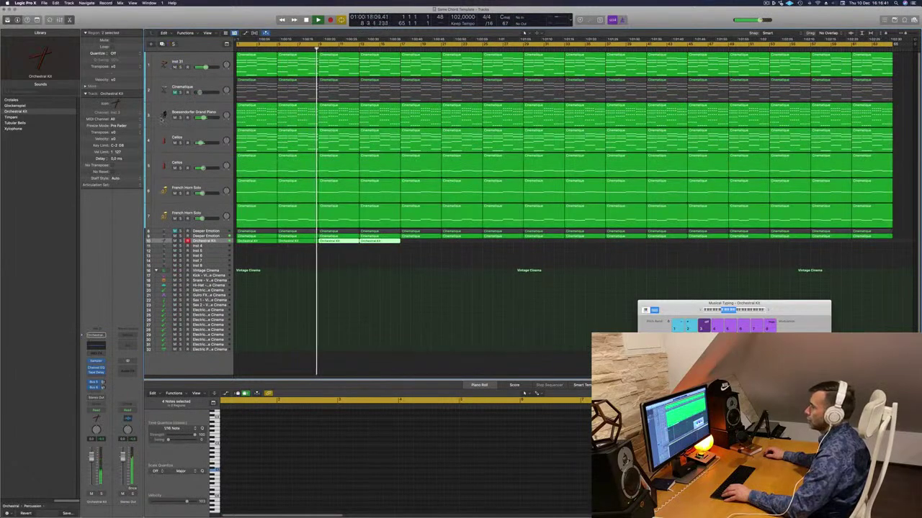
# Step: Mute the Boesendorfer Grand Piano track, the lower Cellos track and both French Horn Solo tracks
pyautogui.click(174, 118)
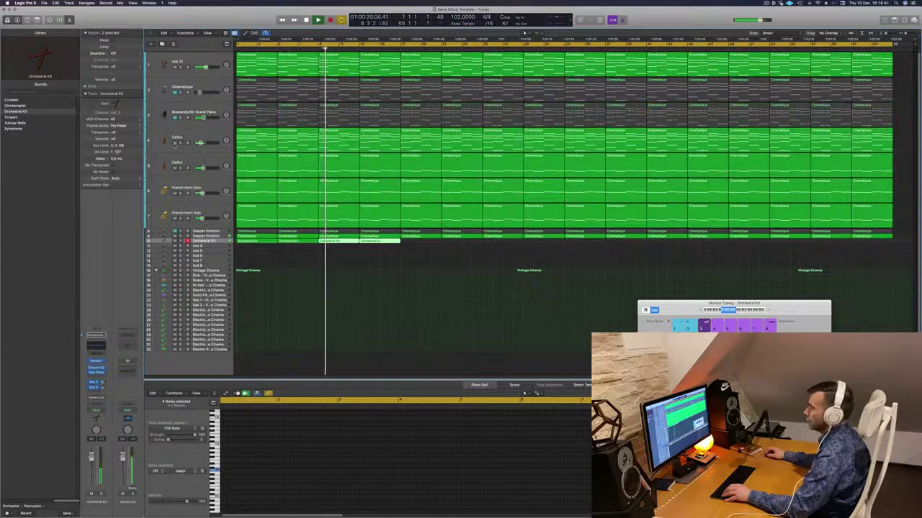
pyautogui.click(173, 168)
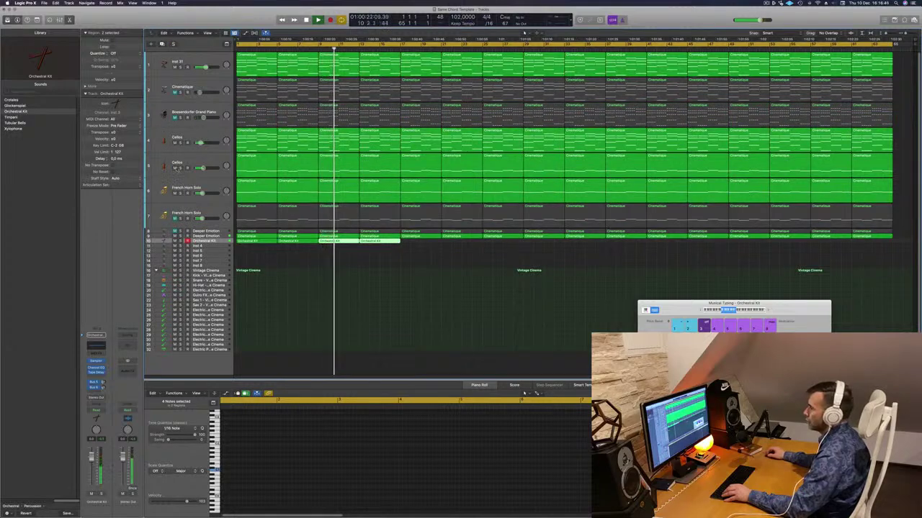
pyautogui.click(174, 218)
pyautogui.click(173, 193)
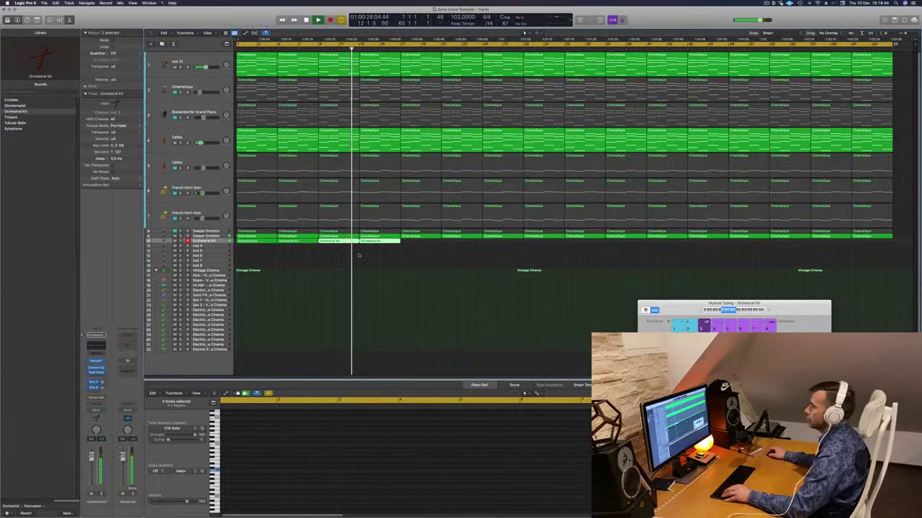
# Step: Copy the Orchestral Kit regions along their track until they reach the end of the arrangement
pyautogui.moveTo(413, 244); pyautogui.dragTo(579, 245)
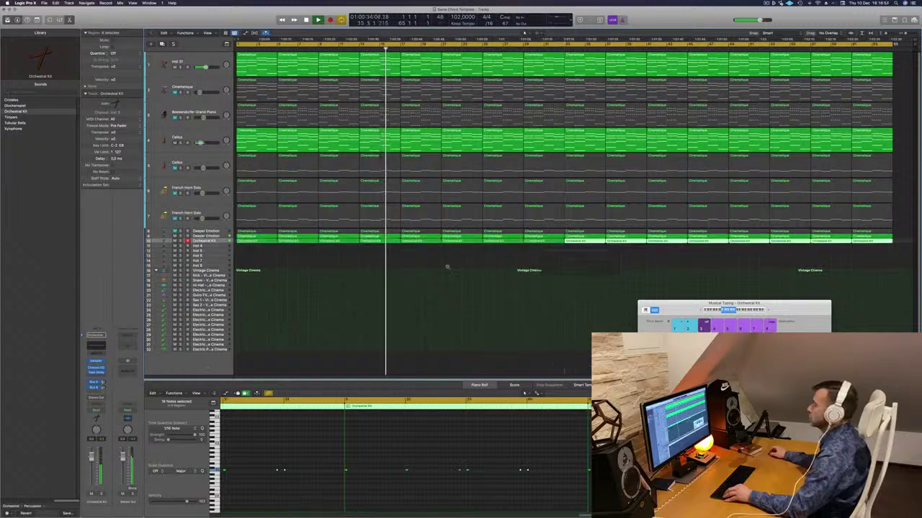
pyautogui.scroll(10, 446, 267)
pyautogui.keyDown('ctrl'); pyautogui.keyDown('alt'); pyautogui.click(329, 286); pyautogui.keyUp('alt'); pyautogui.keyUp('ctrl')
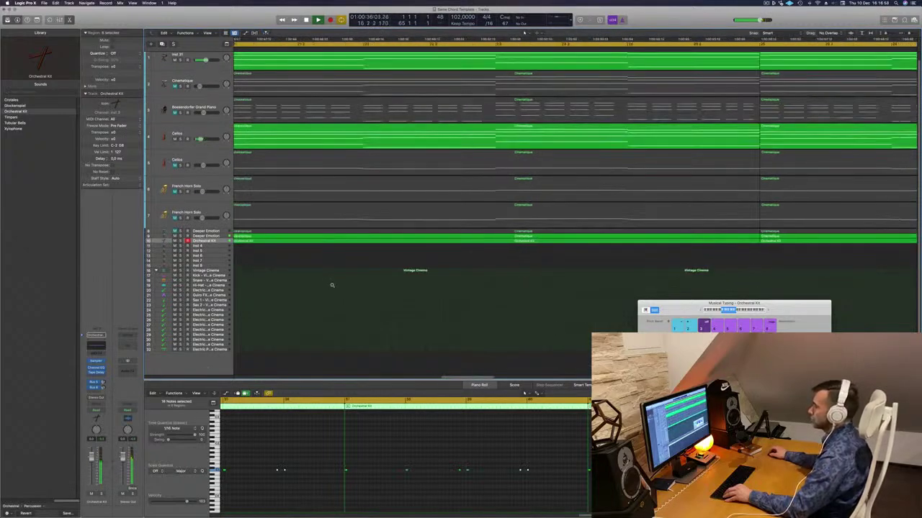
pyautogui.scroll(-3, 332, 286)
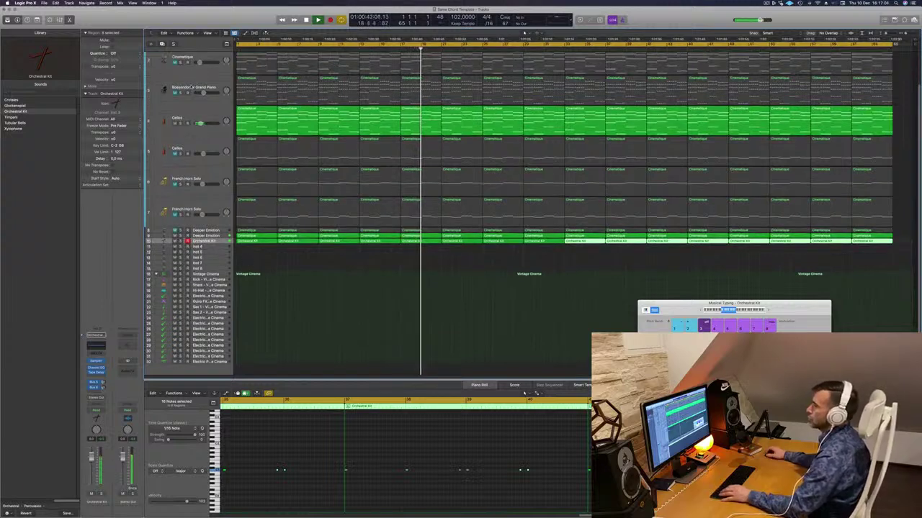
# Step: Duplicate the Boesendorfer Grand Piano track as an empty track with the same instrument settings, keeping the inspector shown
pyautogui.click(191, 87)
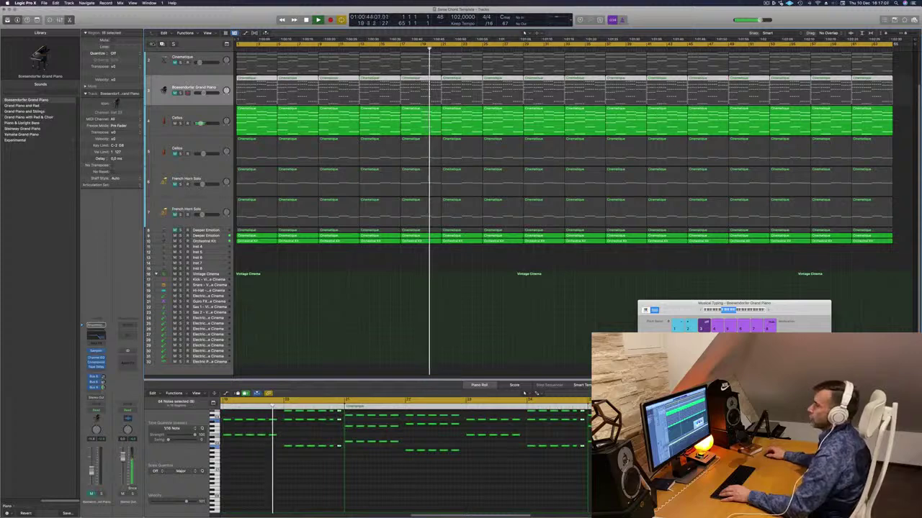
pyautogui.press('super+d')
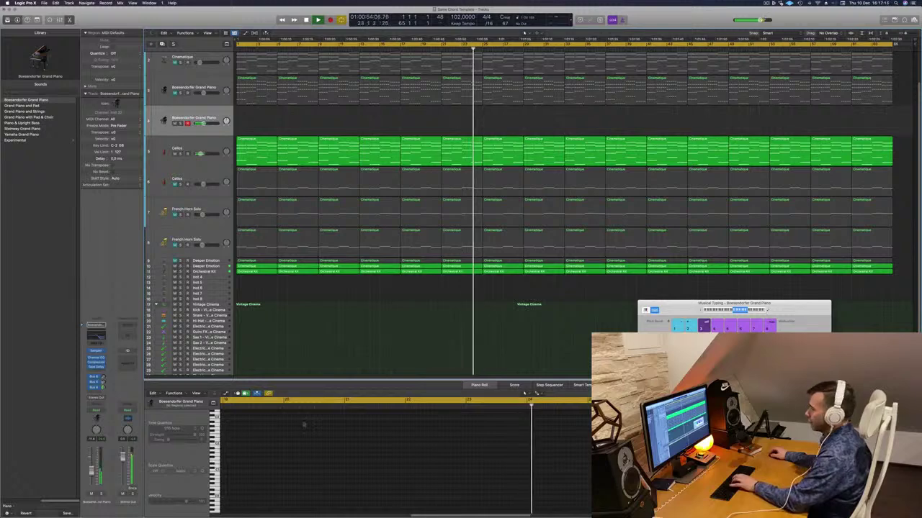
pyautogui.press('i')
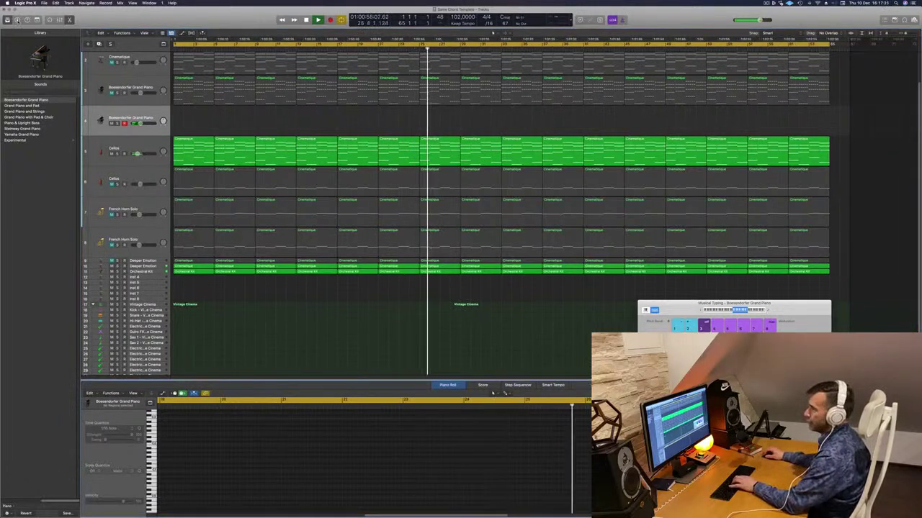
pyautogui.press('i')
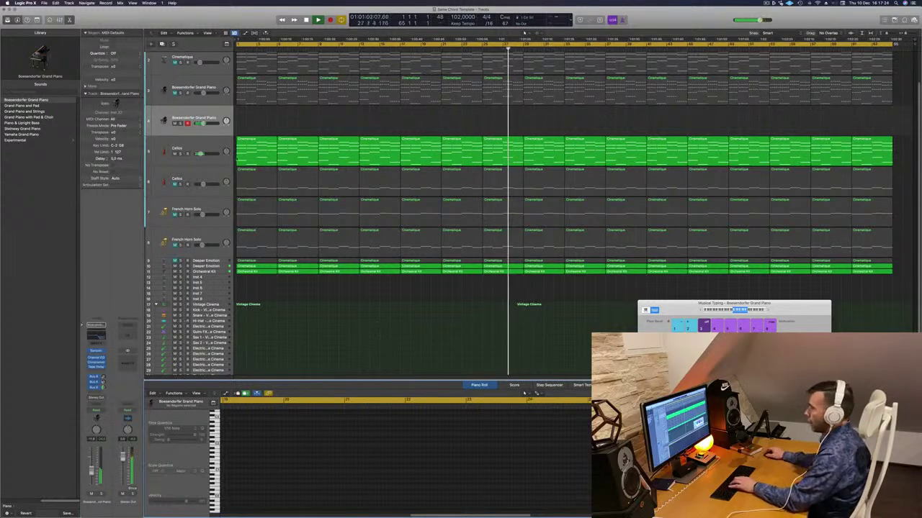
# Step: Add a Bus 7 send to the new Boesendorfer Grand Piano track and insert a SilverVerb on its aux channel
pyautogui.click(95, 392)
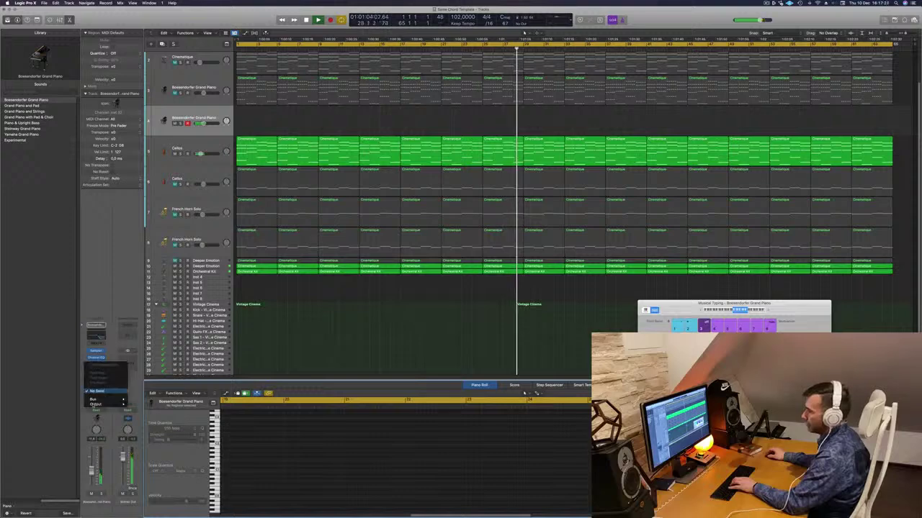
pyautogui.moveTo(107, 400)
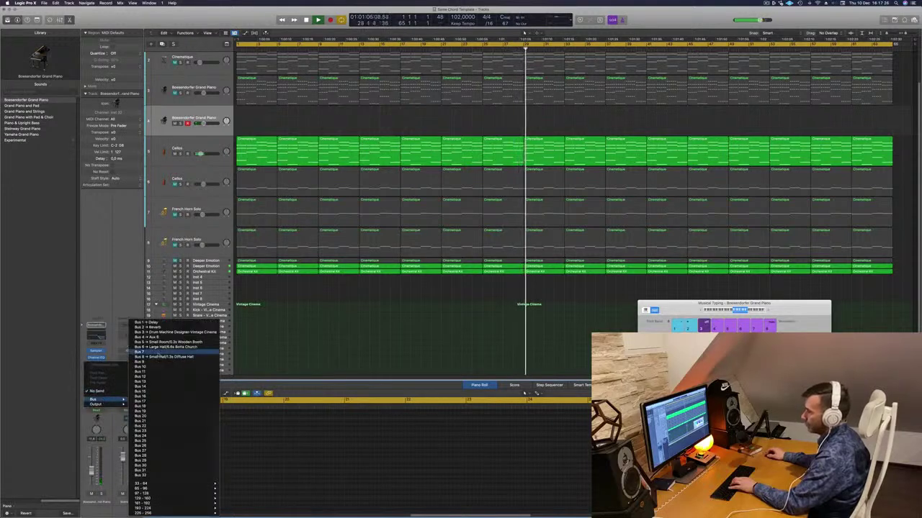
pyautogui.click(166, 357)
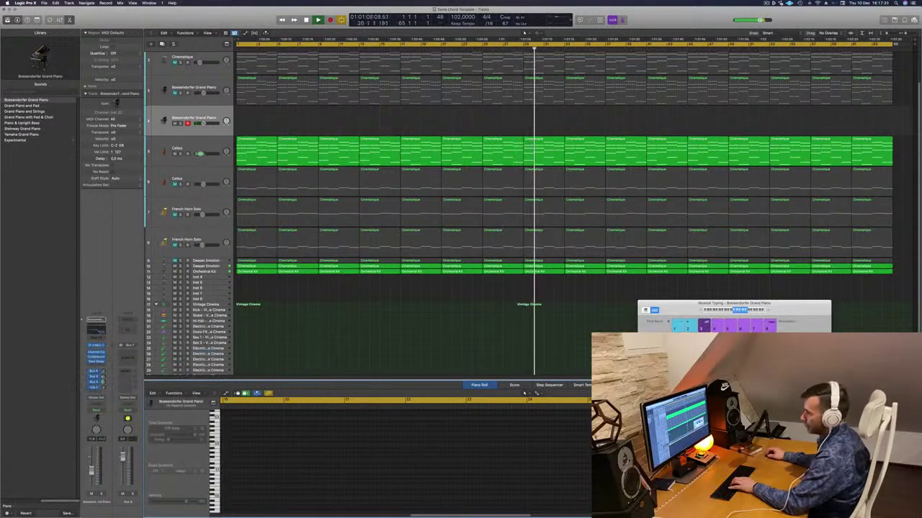
pyautogui.click(129, 355)
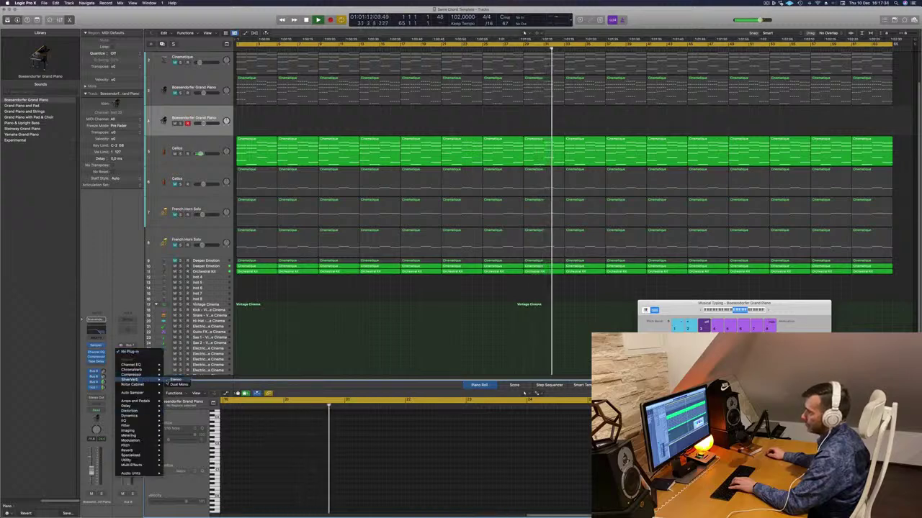
pyautogui.click(144, 380)
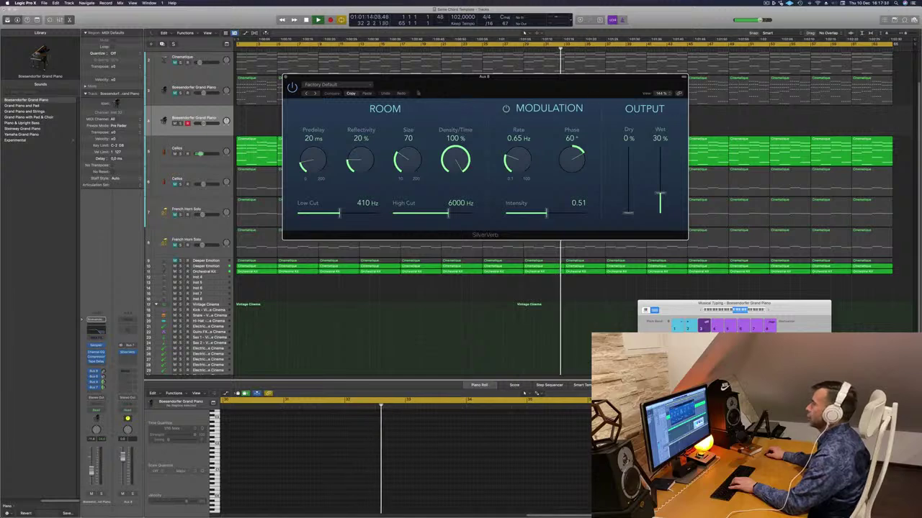
# Step: Load the grandiose preset in the SilverVerb and adjust the piano track's Bus 7 send level
pyautogui.click(344, 85)
pyautogui.click(558, 119)
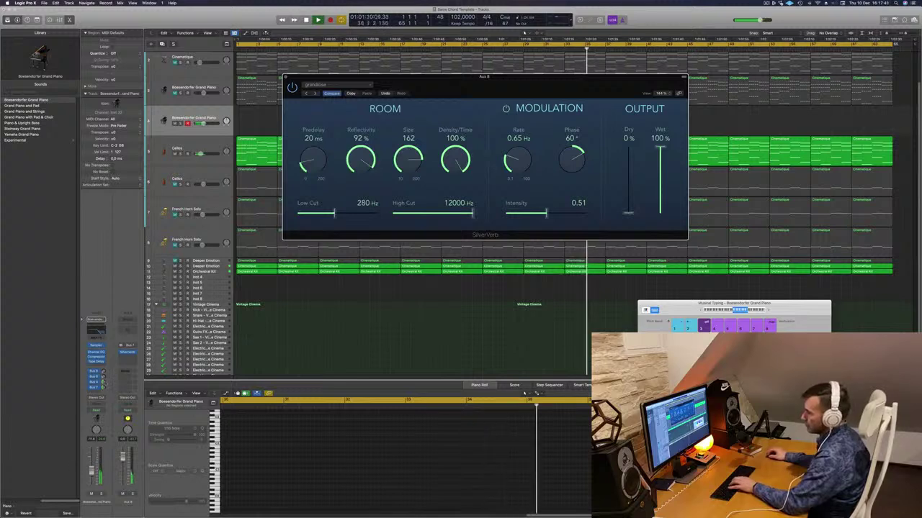
pyautogui.moveTo(104, 388); pyautogui.dragTo(103, 389)
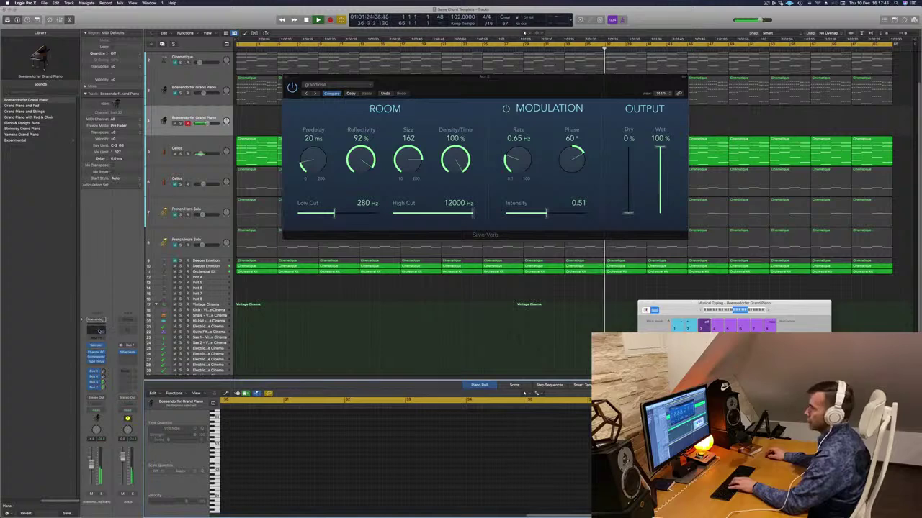
# Step: Open the new piano track's Channel EQ, flatten its curve, and position its window and Musical Typing clear of each other
pyautogui.click(97, 328)
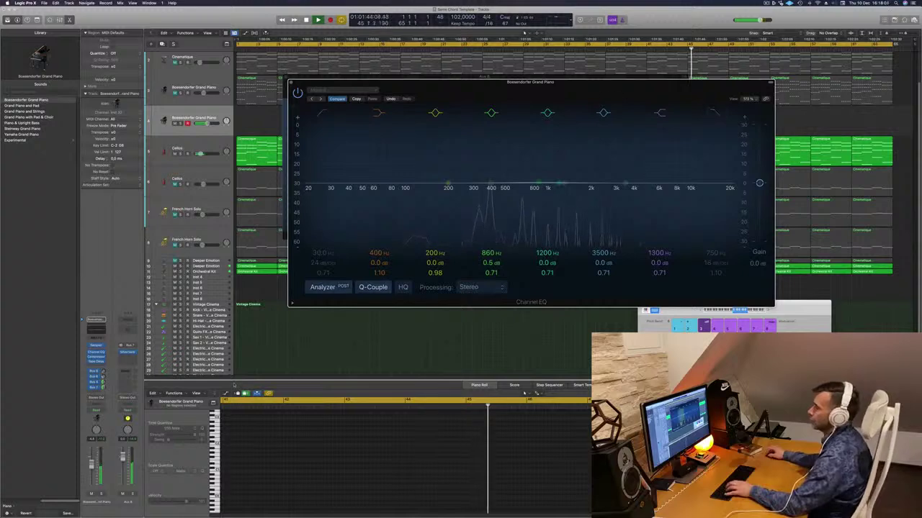
pyautogui.click(292, 302)
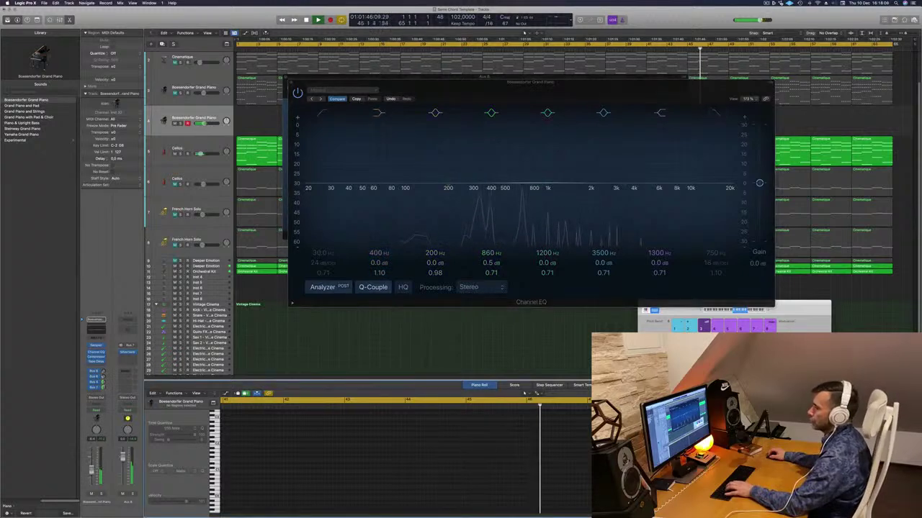
pyautogui.moveTo(616, 83); pyautogui.dragTo(676, 111)
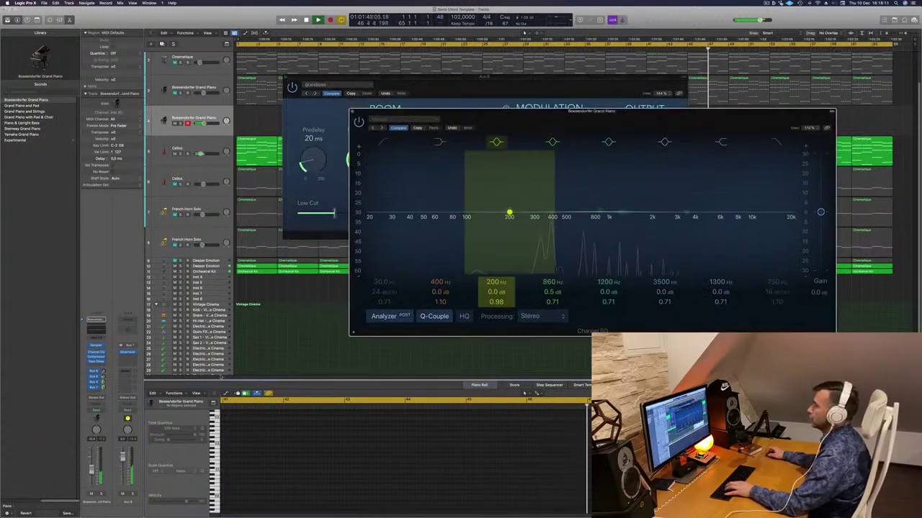
pyautogui.click(451, 101)
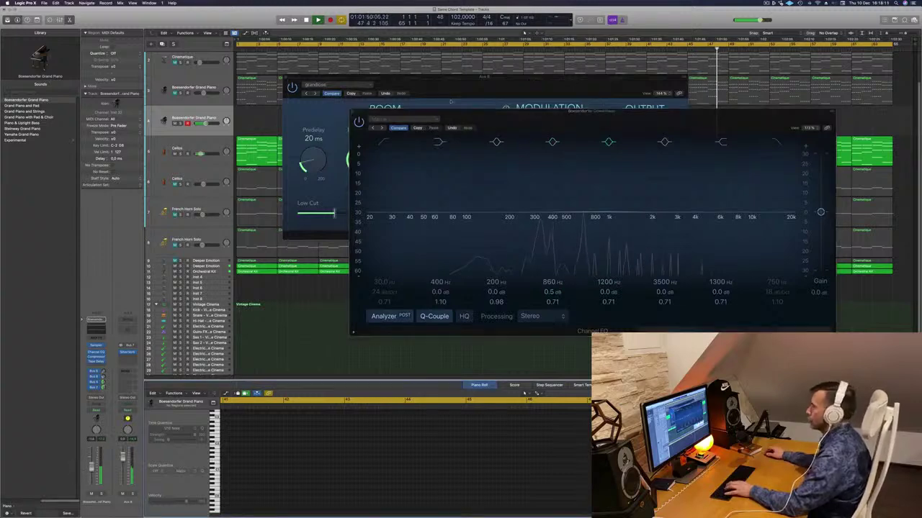
pyautogui.moveTo(815, 167); pyautogui.dragTo(719, 244)
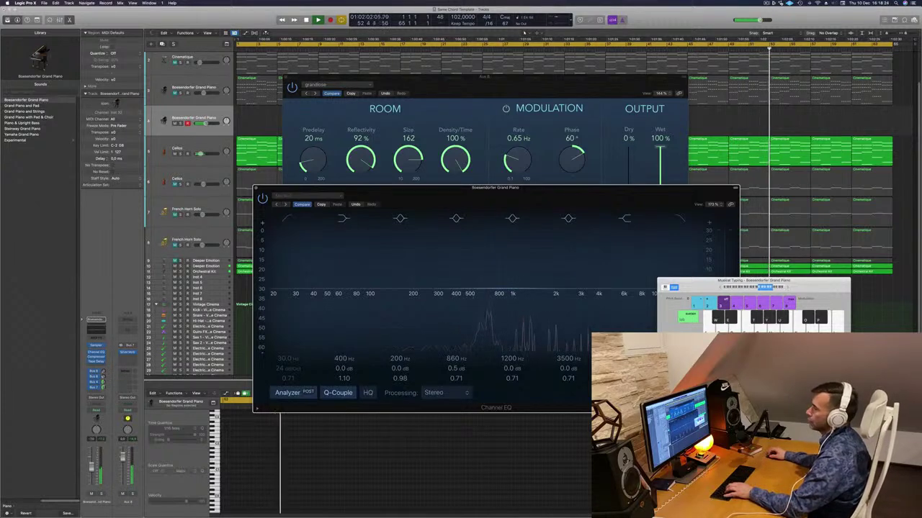
# Step: Mute the Inst 31 track
pyautogui.scroll(-1, 178, 247)
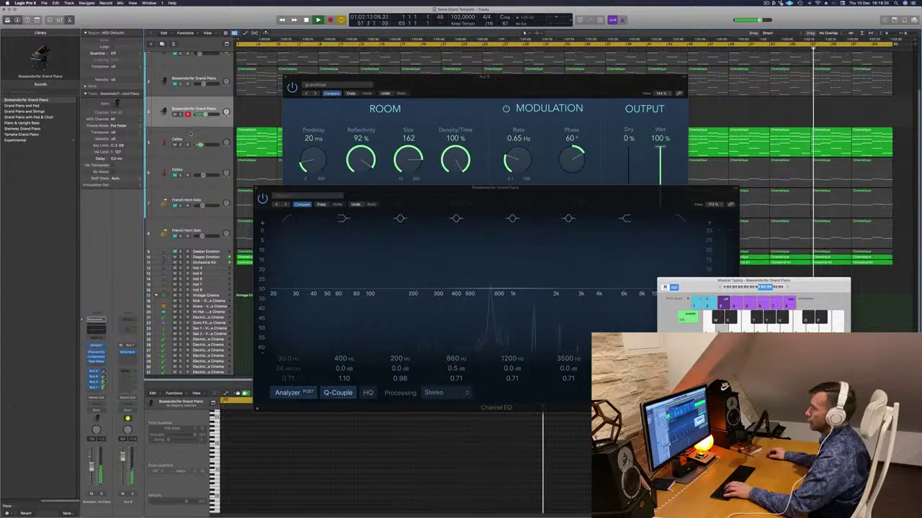
pyautogui.scroll(4, 174, 72)
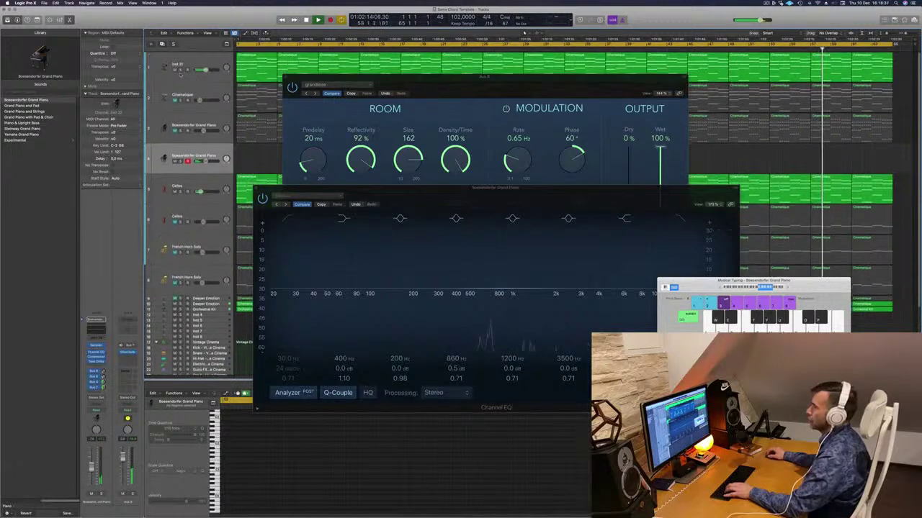
pyautogui.click(174, 70)
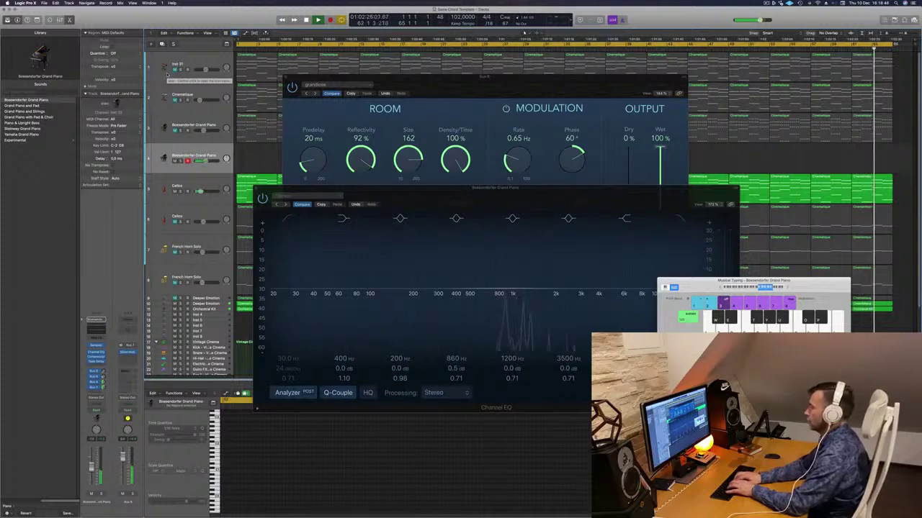
# Step: Record a piano melody with Musical Typing on the new Boesendorfer Grand Piano track from the start to about bar 14
pyautogui.press(';')
pyautogui.press('l')
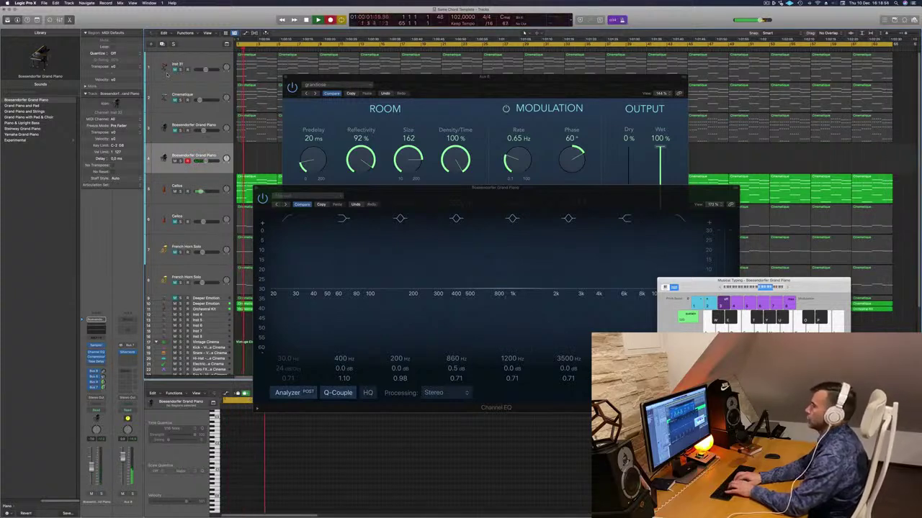
pyautogui.press(';')
pyautogui.press('l')
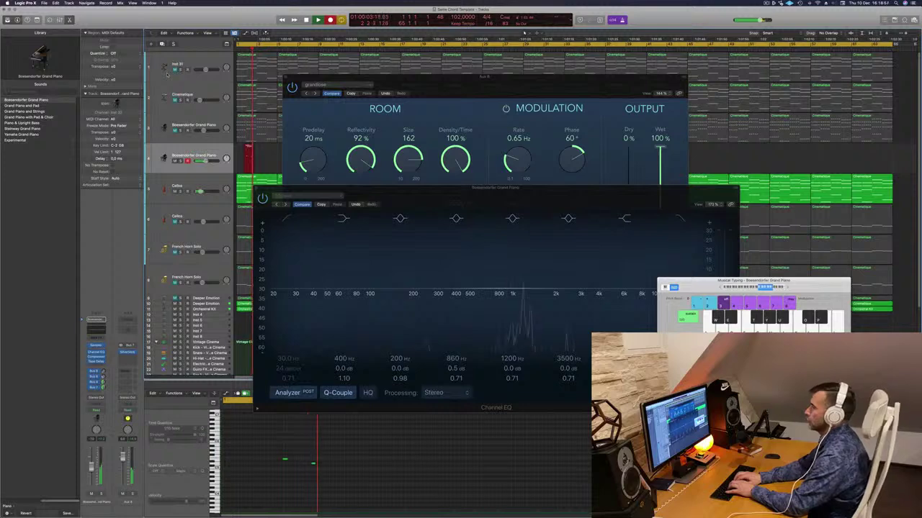
pyautogui.press('h')
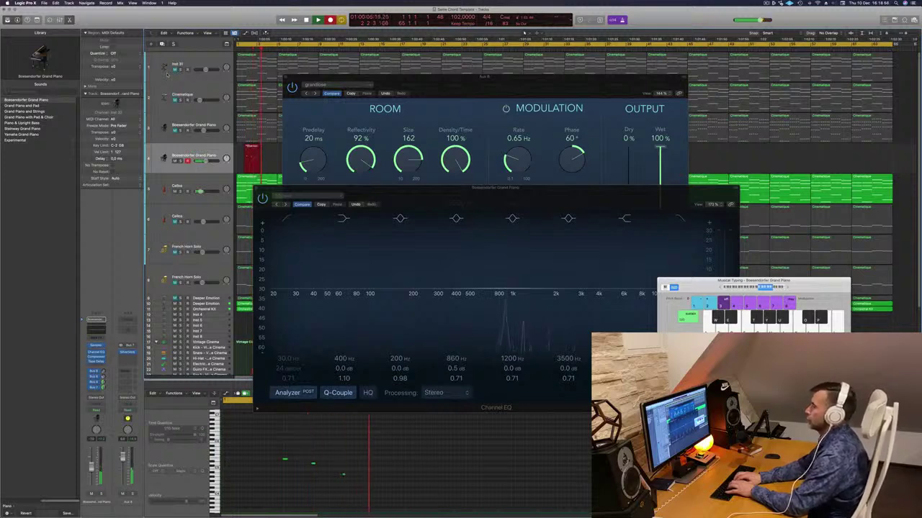
pyautogui.press('u')
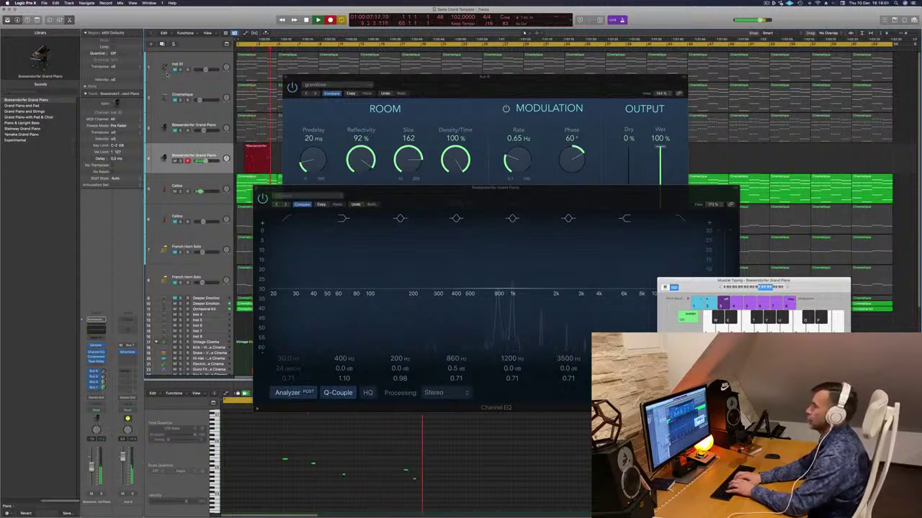
pyautogui.press('f')
pyautogui.press("'")
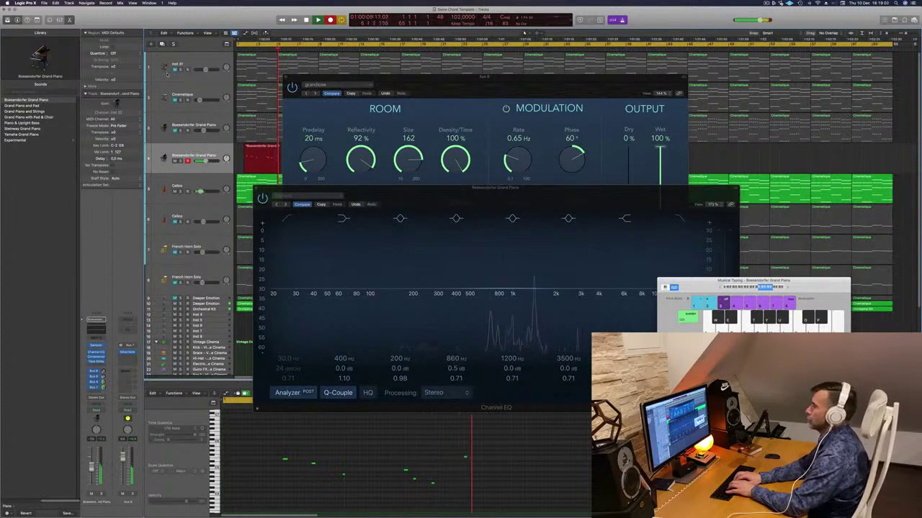
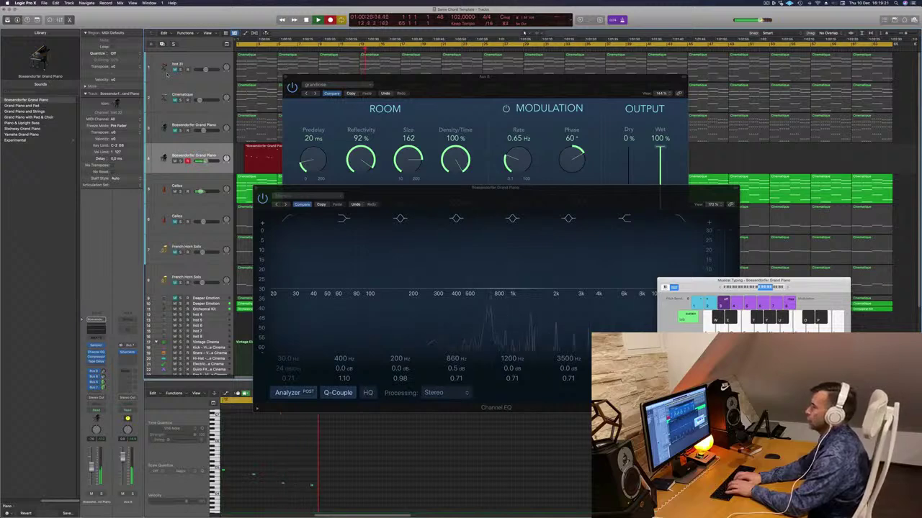
pyautogui.press('space')
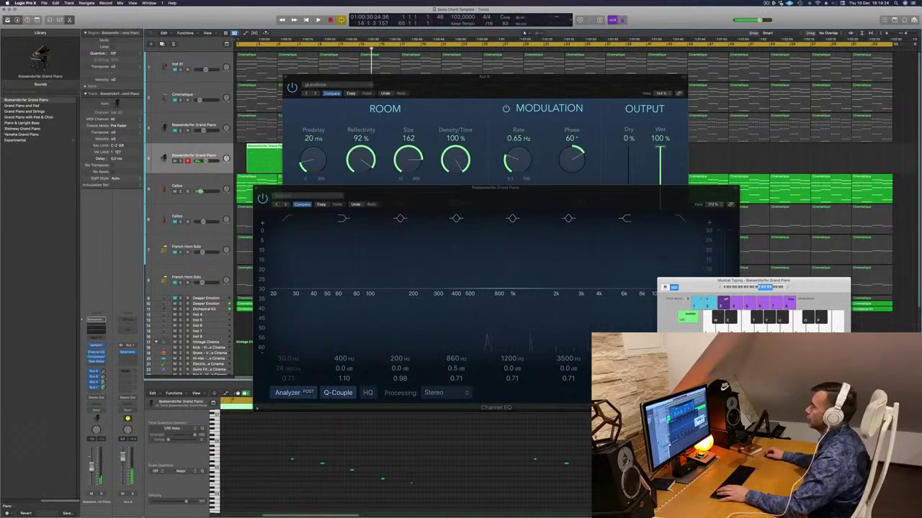
# Step: Move the SilverVerb window clear of the recorded piano region and show the region's notes in the piano roll
pyautogui.moveTo(547, 76); pyautogui.dragTo(865, 60)
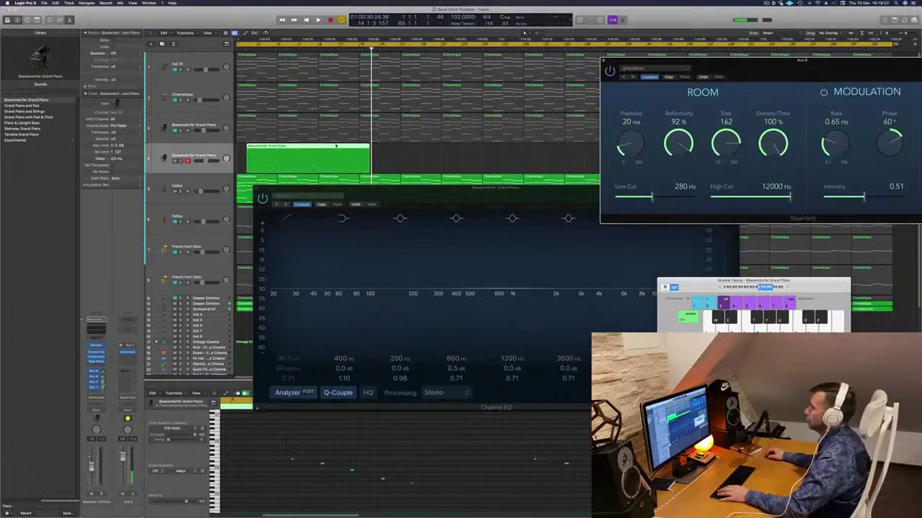
pyautogui.press('p')
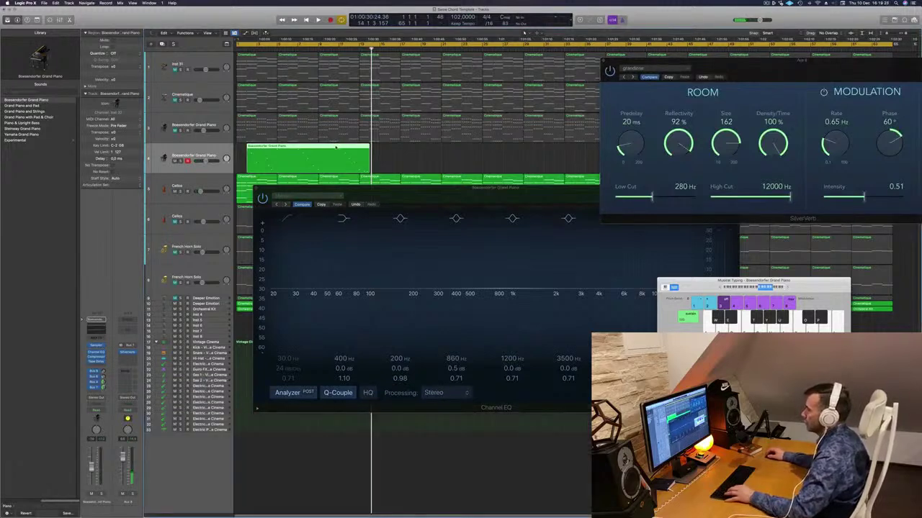
pyautogui.press('p')
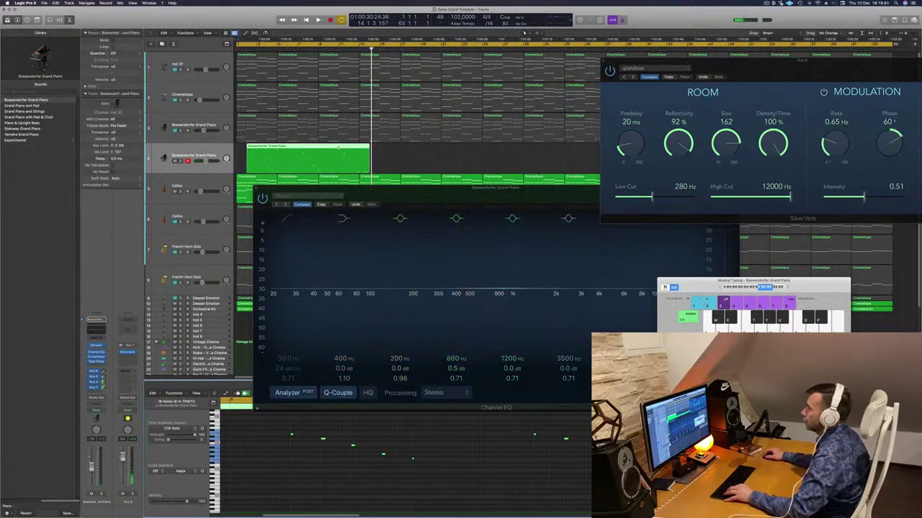
# Step: Split the recorded piano region at about bar 11, delete the earlier part, and move the remaining part to the project start
pyautogui.click(324, 149)
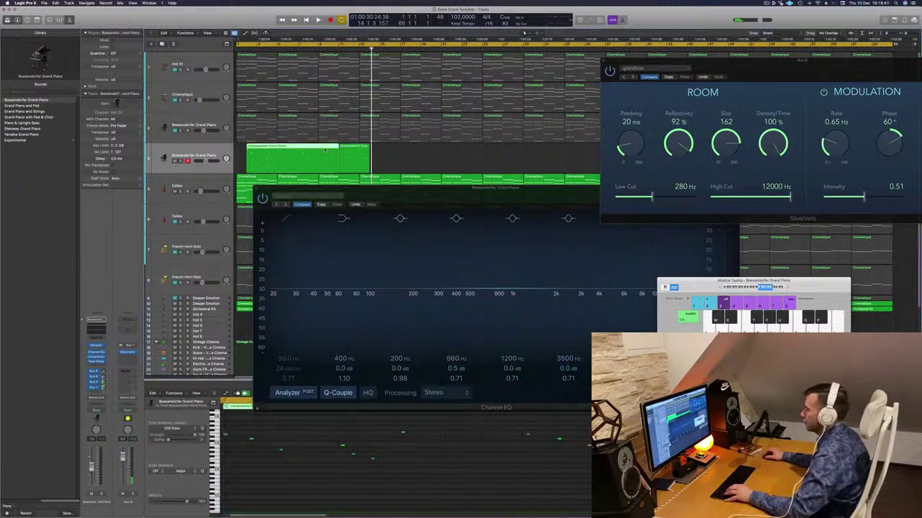
pyautogui.click(347, 148)
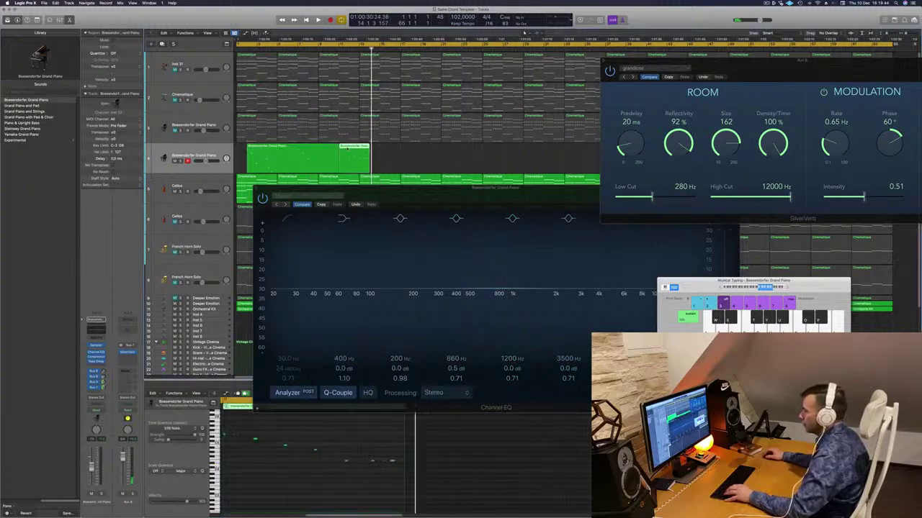
pyautogui.click(302, 148)
pyautogui.press('Delete')
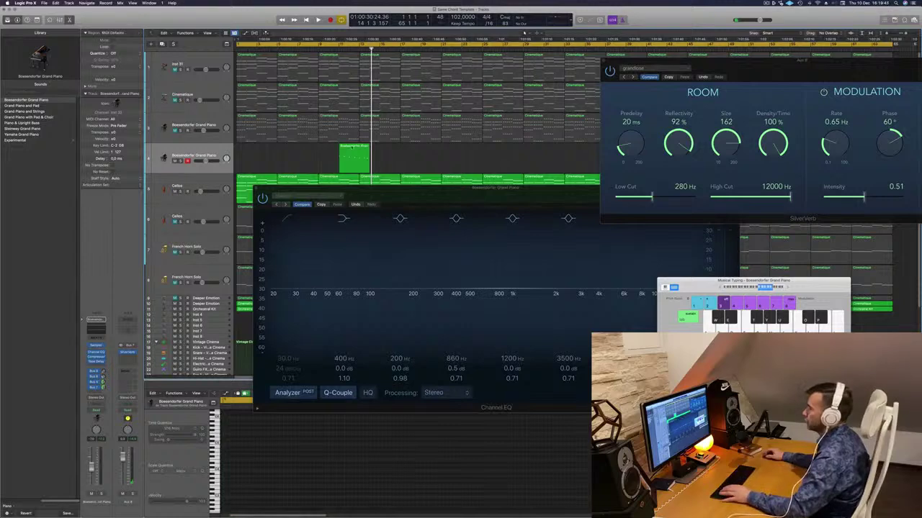
pyautogui.moveTo(352, 147); pyautogui.dragTo(249, 148)
# Step: Move the Channel EQ window clear of the piano roll and lower the melody's second note to the fourth note's pitch, auditioning from the start
pyautogui.press('space')
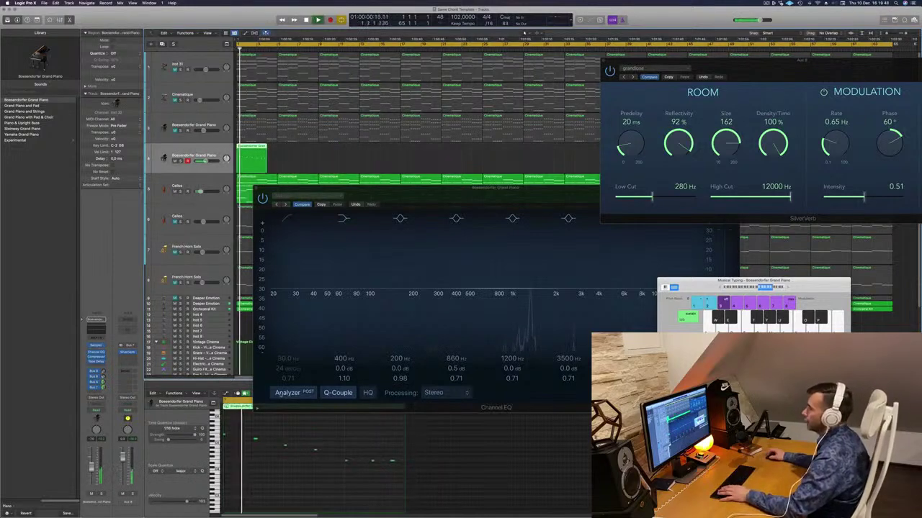
pyautogui.moveTo(408, 189); pyautogui.dragTo(620, 172)
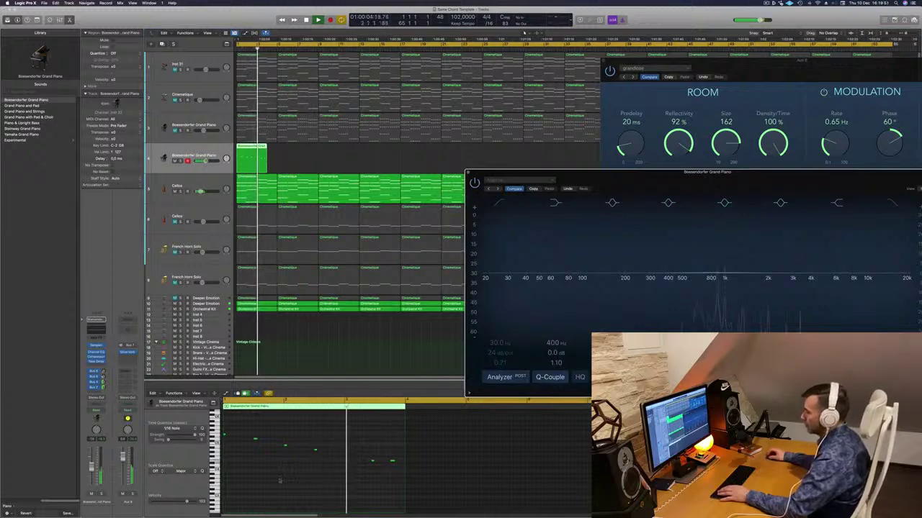
pyautogui.press('Return')
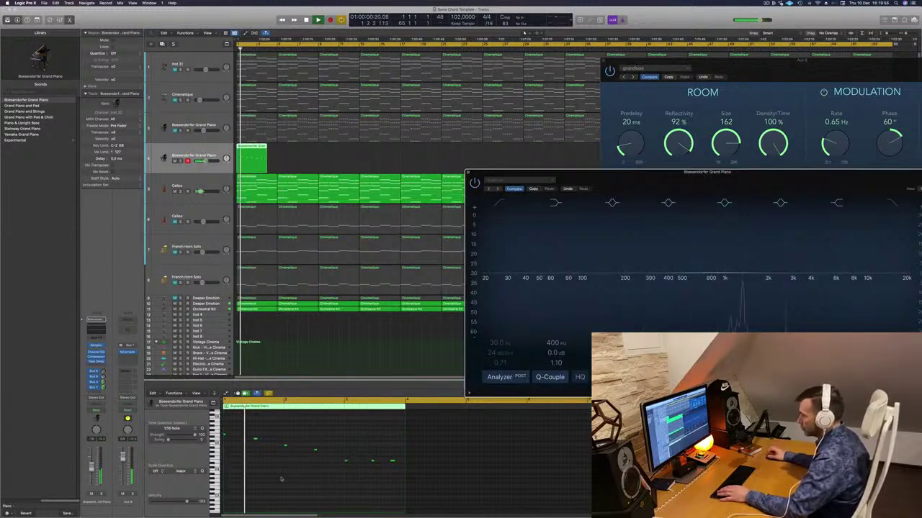
pyautogui.press('Return')
pyautogui.click(256, 439)
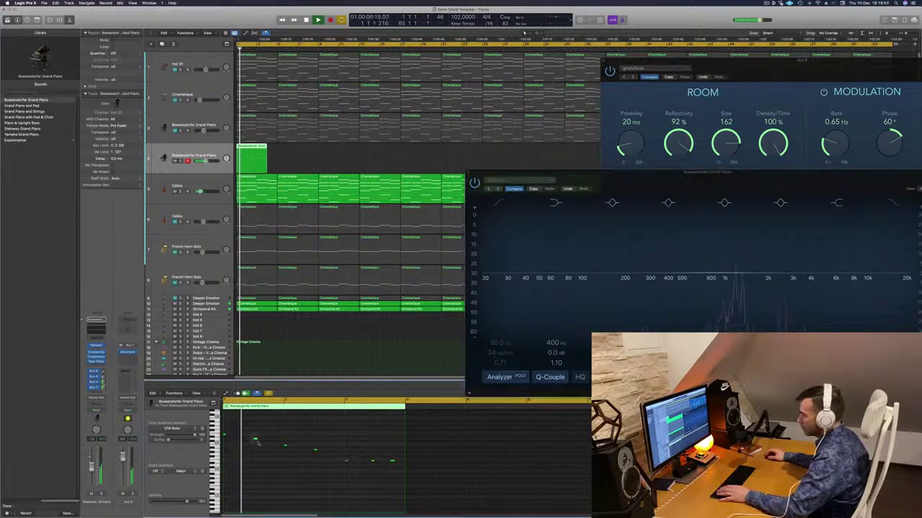
pyautogui.press('Return')
pyautogui.moveTo(257, 438); pyautogui.dragTo(256, 450)
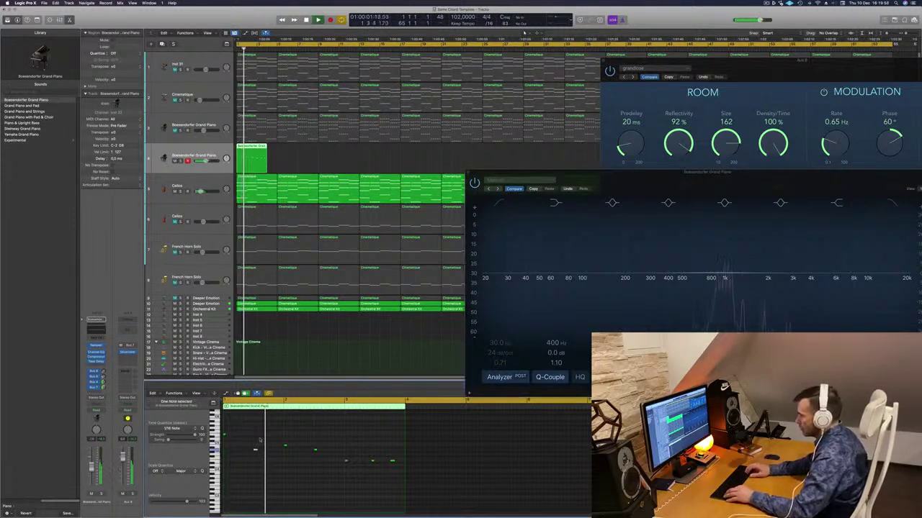
pyautogui.press('Return')
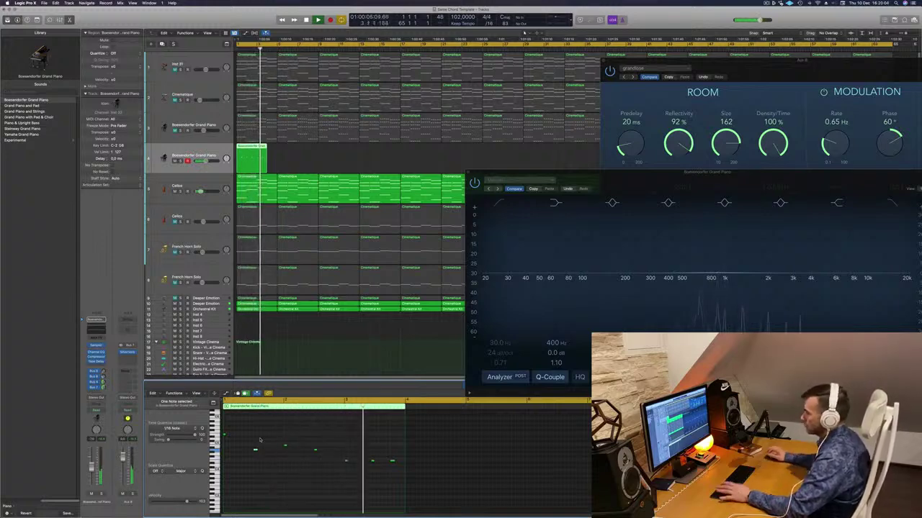
pyautogui.press('Return')
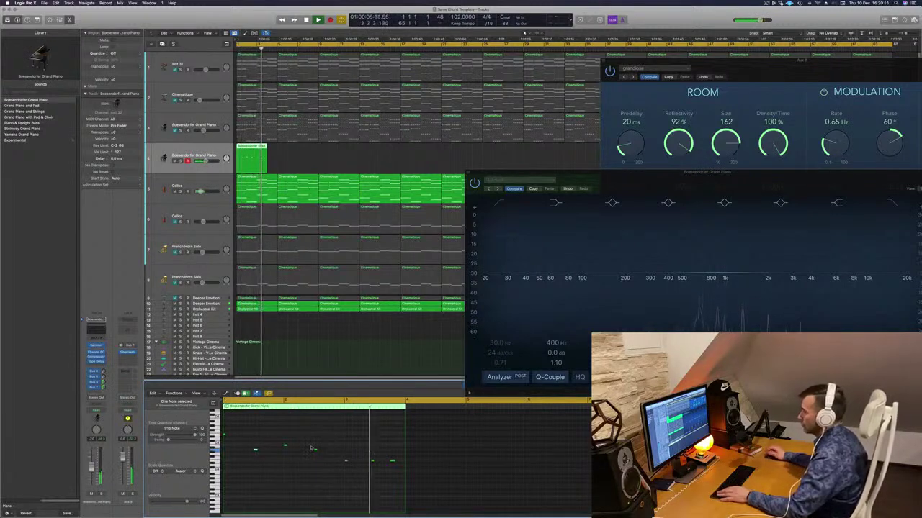
# Step: Delete the last two notes of the piano region in the piano roll
pyautogui.press('space')
pyautogui.press('space')
pyautogui.moveTo(335, 446); pyautogui.dragTo(404, 481)
pyautogui.press('Return')
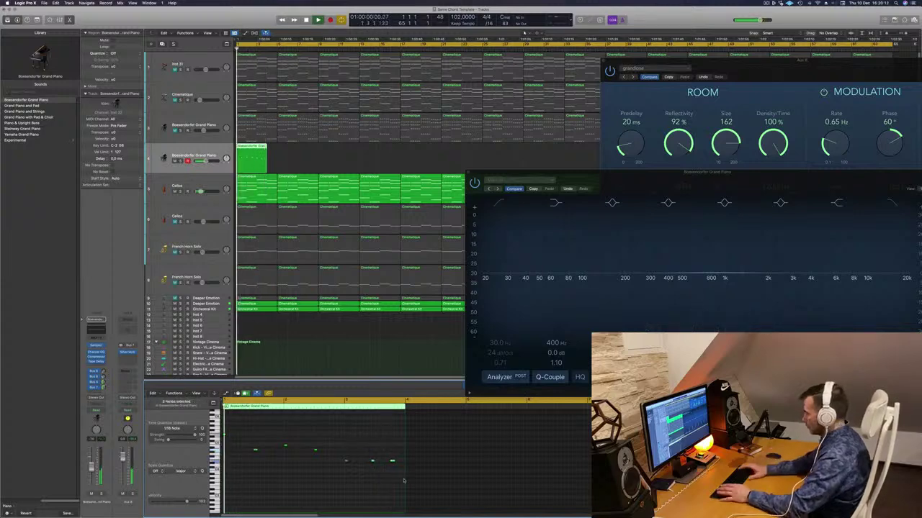
pyautogui.press('Delete')
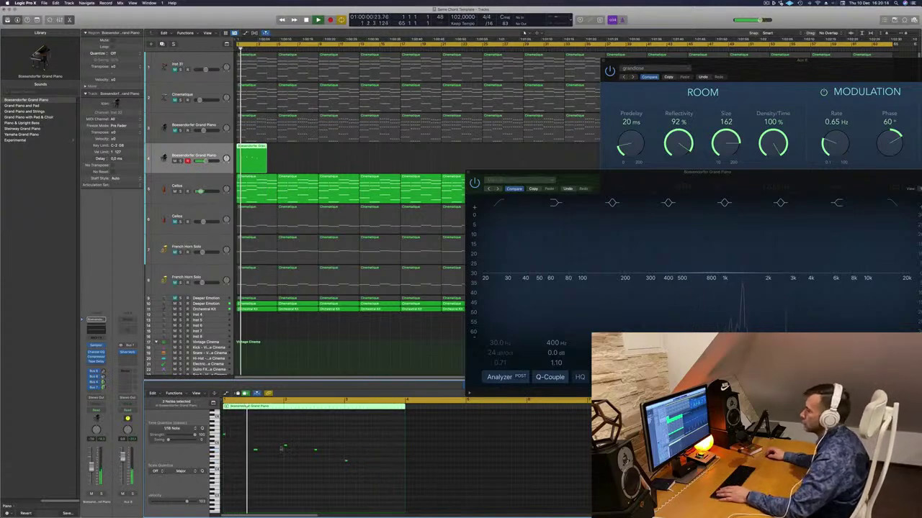
# Step: Transpose all five remaining piano notes down one octave and replay the region from the start
pyautogui.press('Return')
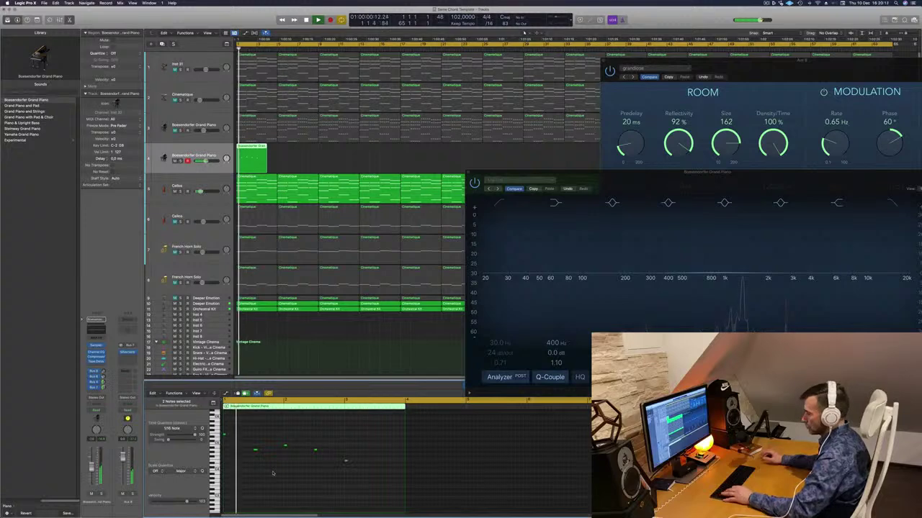
pyautogui.scroll(3, 272, 473)
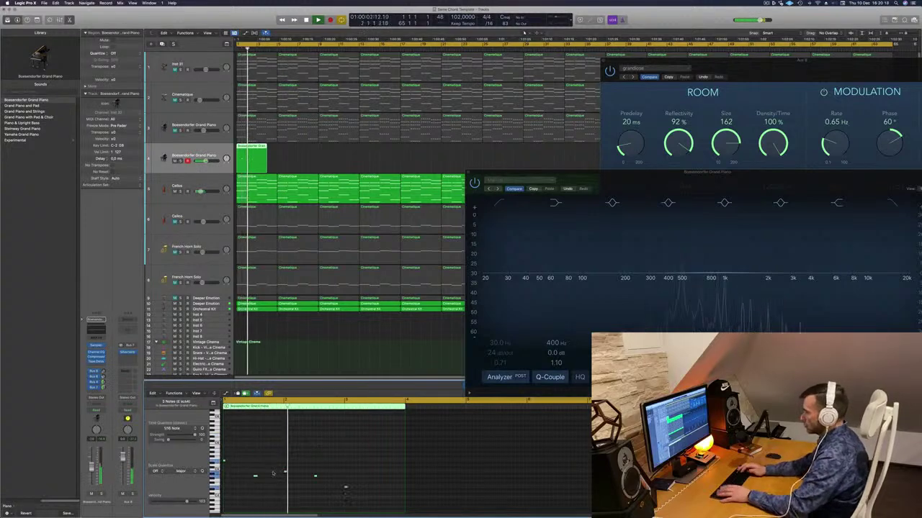
pyautogui.press('Return')
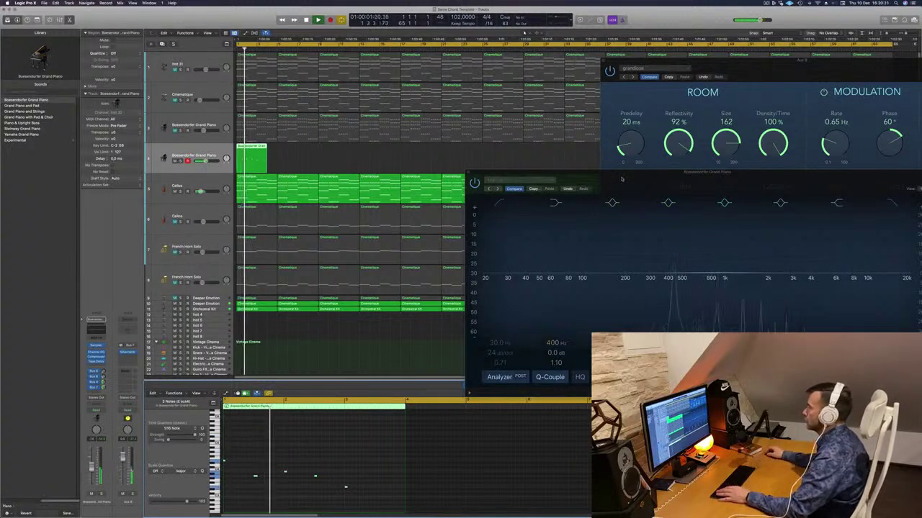
# Step: Move the Channel EQ window off the piano roll and raise the fourth note to the first note's pitch, replaying the melody to check
pyautogui.moveTo(623, 182); pyautogui.dragTo(539, 68)
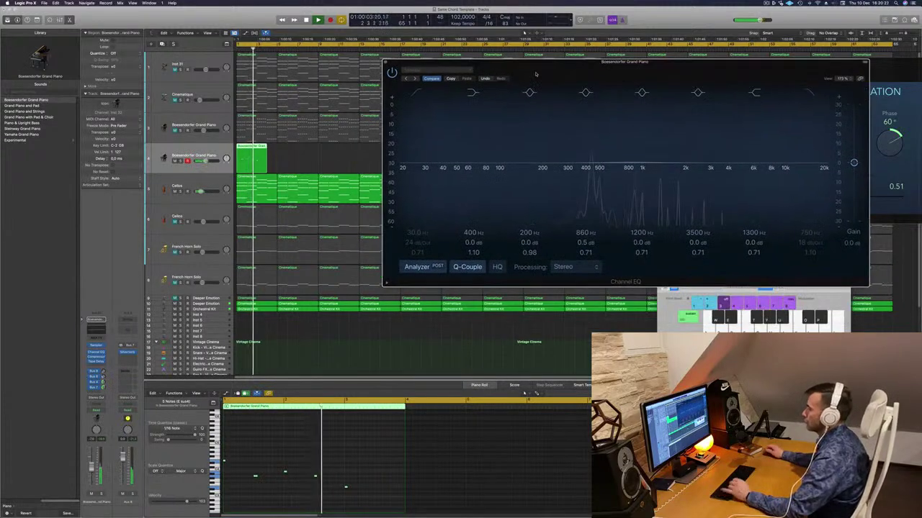
pyautogui.press('Return')
pyautogui.click(315, 476)
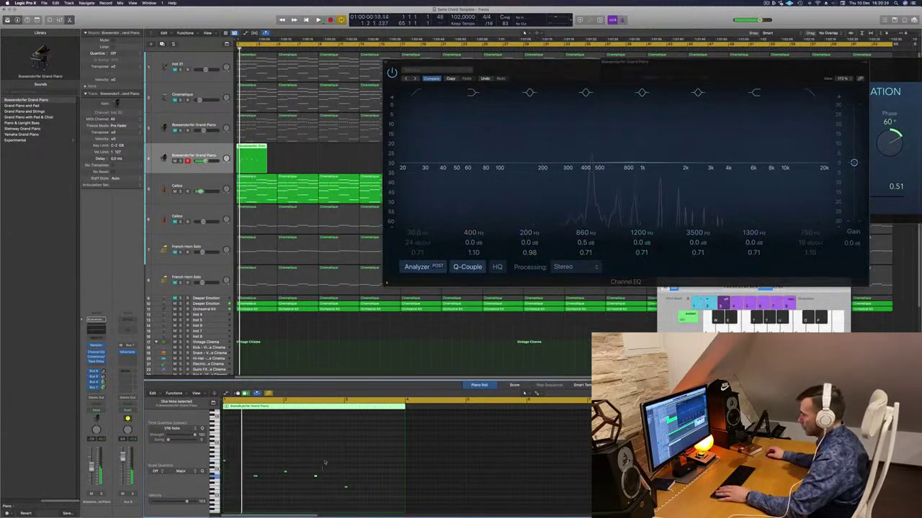
pyautogui.press('Return')
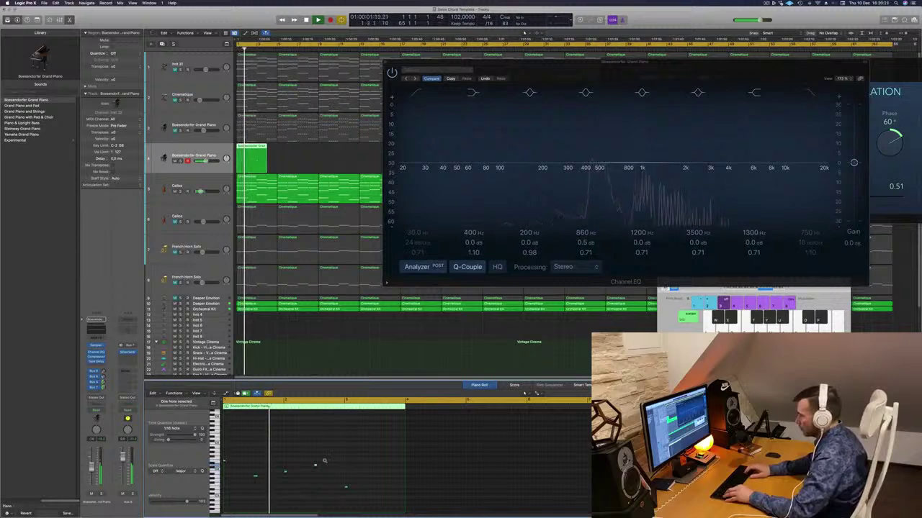
pyautogui.press('Return')
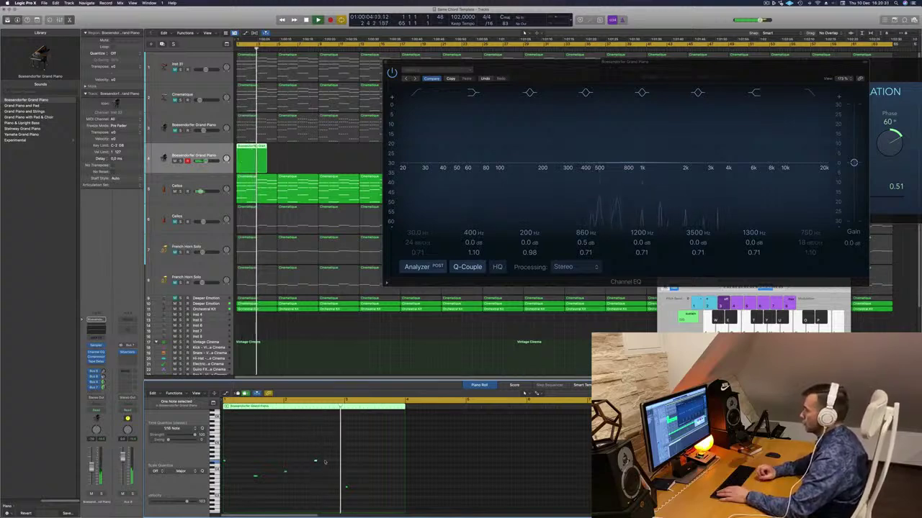
pyautogui.press('Return')
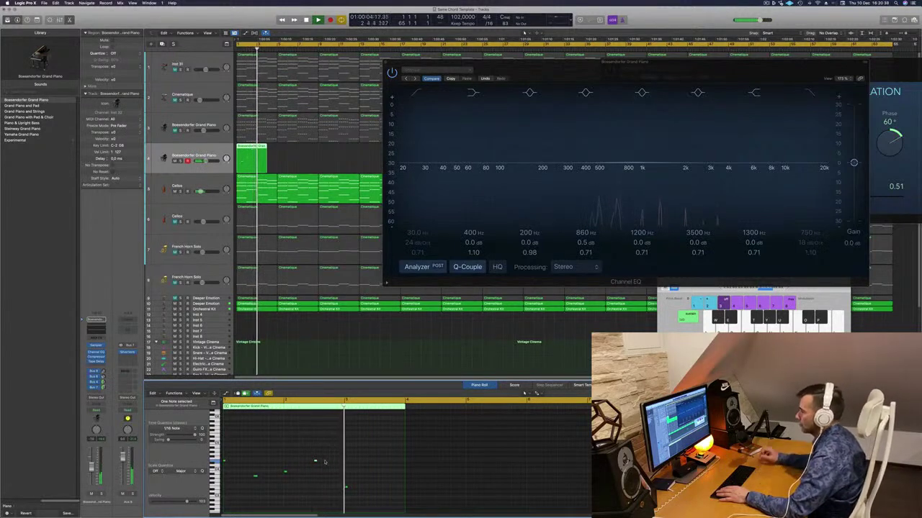
# Step: Move the last piano note one beat earlier and play the melody from the start
pyautogui.press('Return')
pyautogui.moveTo(339, 466); pyautogui.dragTo(356, 490)
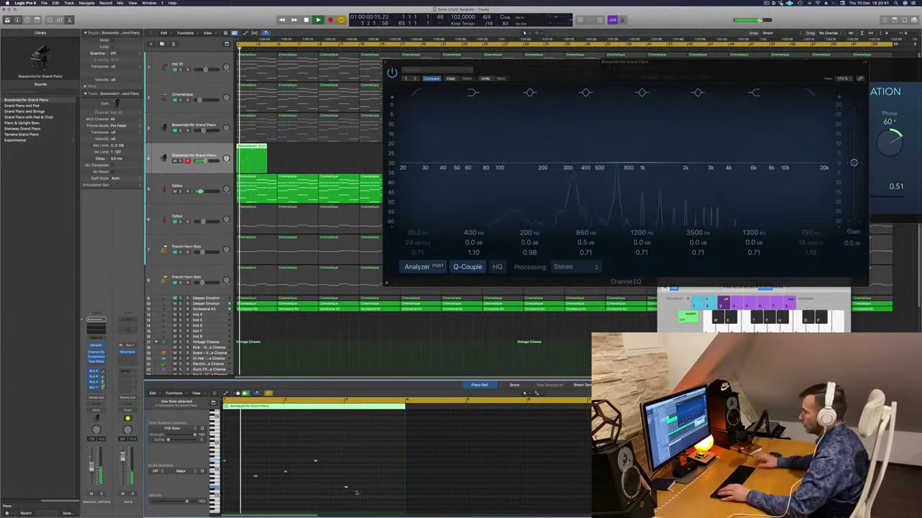
pyautogui.press('Return')
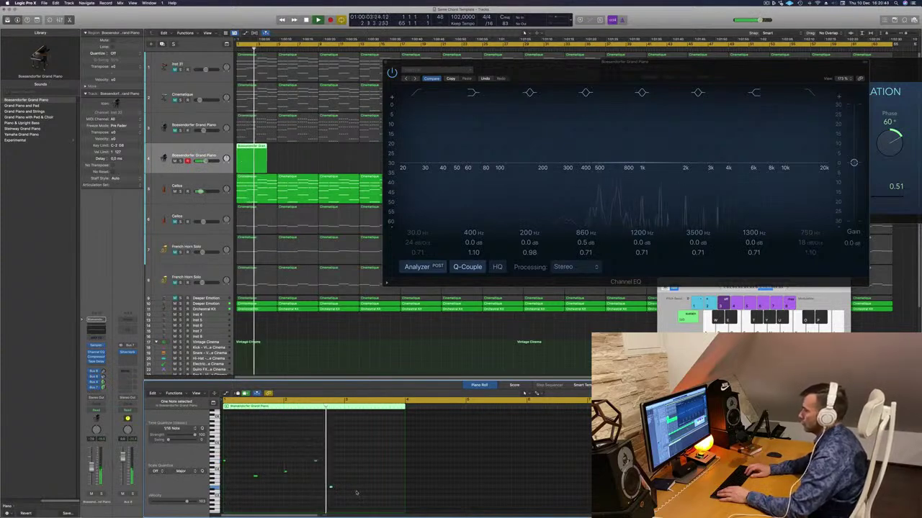
pyautogui.press('Return')
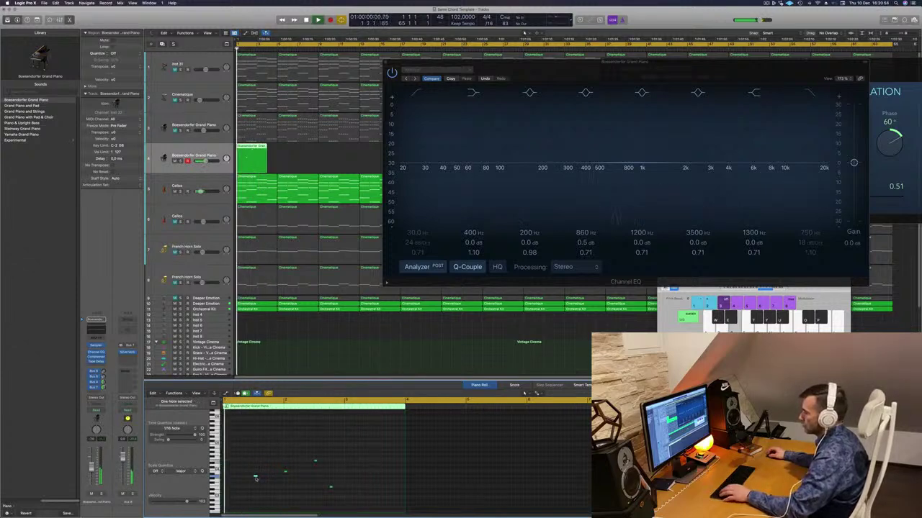
# Step: Try moving the second piano note one beat earlier and audition the melody, then restore its position
pyautogui.moveTo(253, 478); pyautogui.dragTo(238, 476)
pyautogui.press('Return')
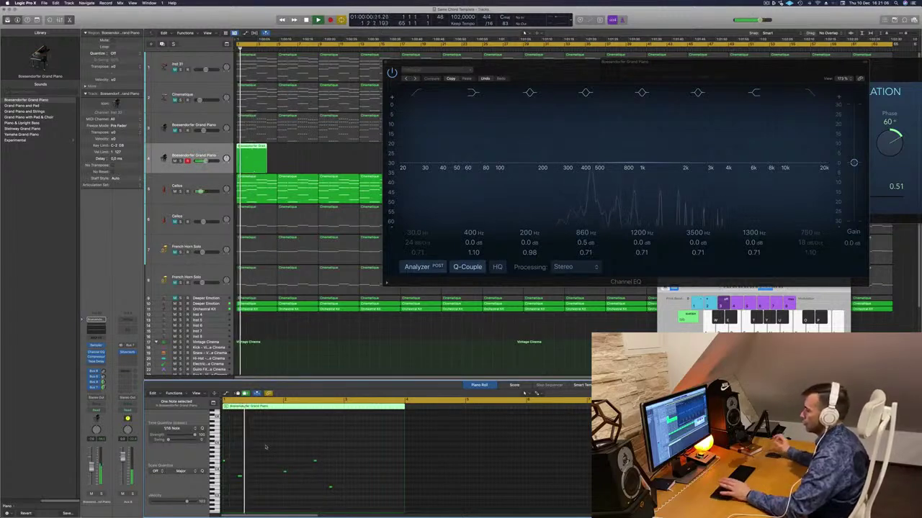
pyautogui.press('space')
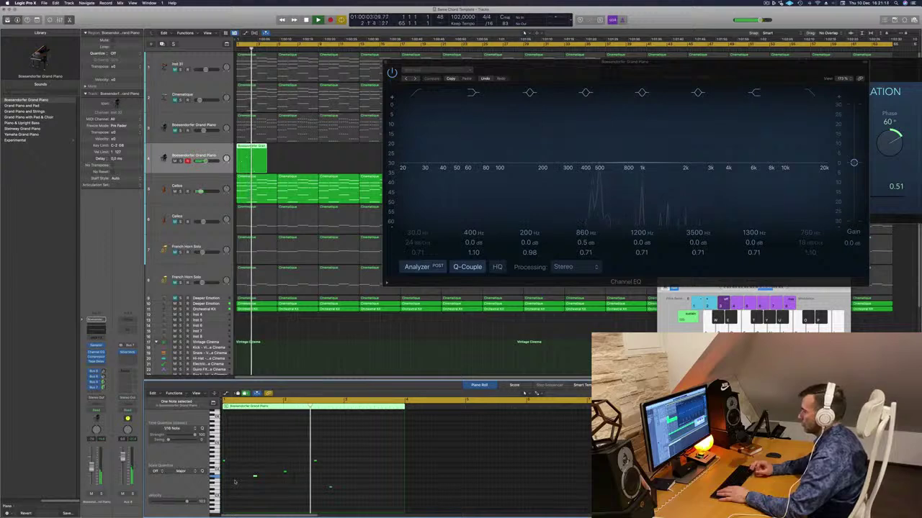
pyautogui.press('Return')
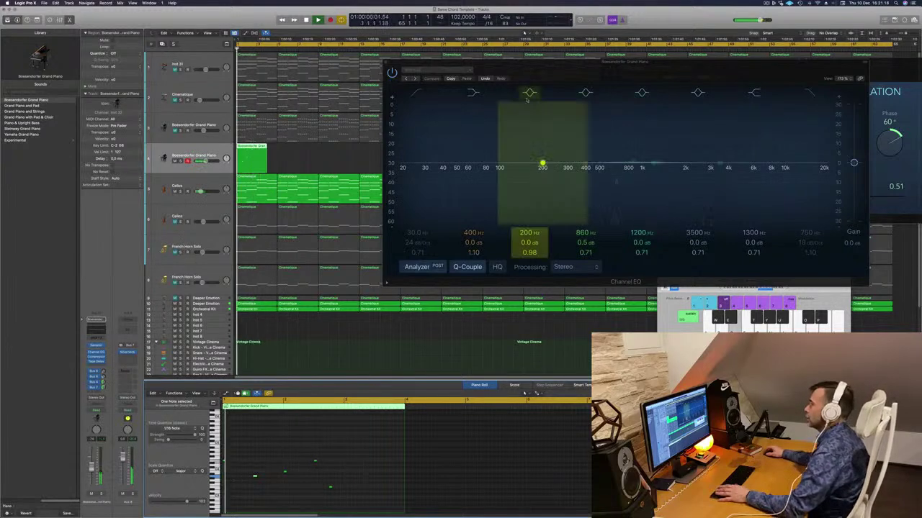
# Step: Shift the Channel EQ window aside and lengthen the piano region to four bars, matching the first Cinematique region
pyautogui.moveTo(559, 62); pyautogui.dragTo(633, 57)
pyautogui.press('space')
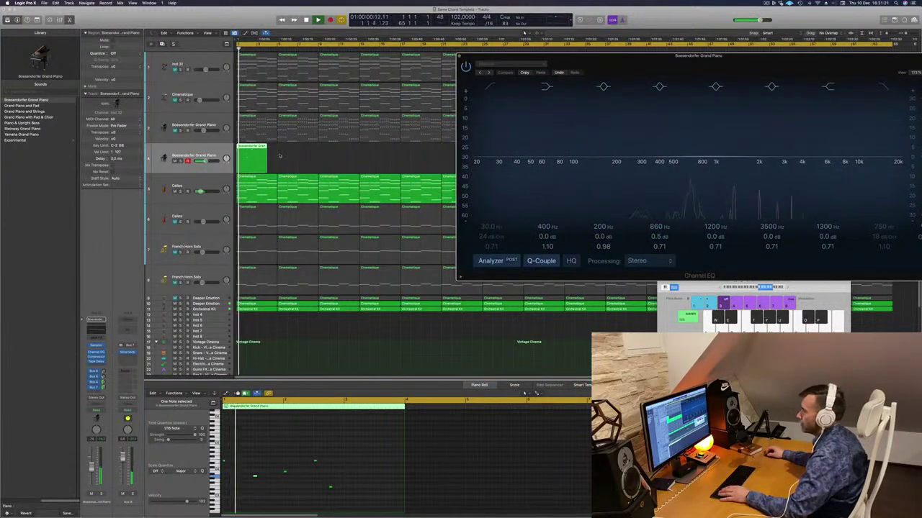
pyautogui.click(268, 168)
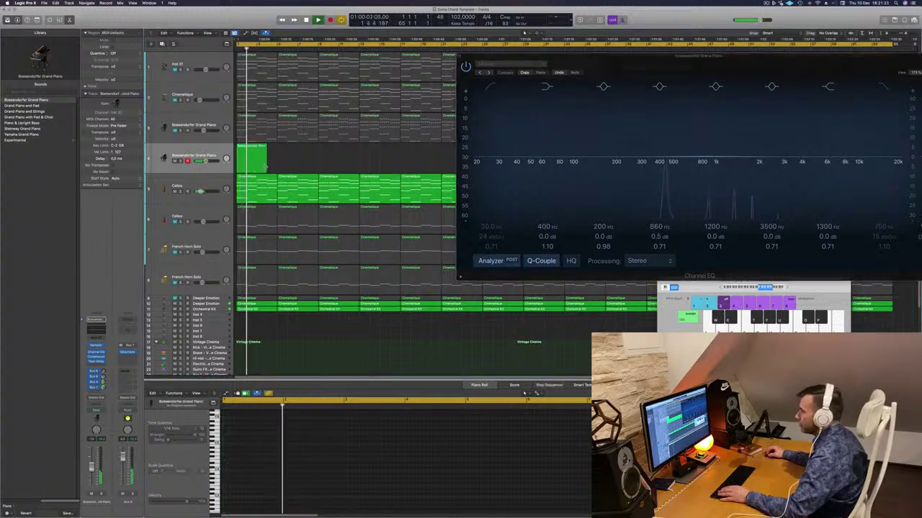
pyautogui.moveTo(267, 168); pyautogui.dragTo(277, 169)
pyautogui.press('Return')
# Step: Move the Channel EQ window below the piano track and close the SilverVerb window to clear the arrangement
pyautogui.moveTo(540, 57); pyautogui.dragTo(359, 308)
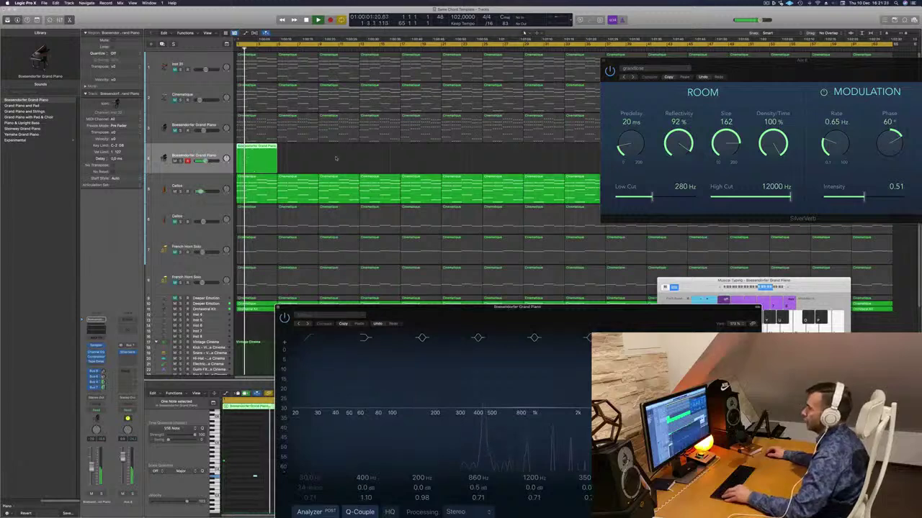
pyautogui.hscroll(-2, 336, 159)
pyautogui.click(604, 62)
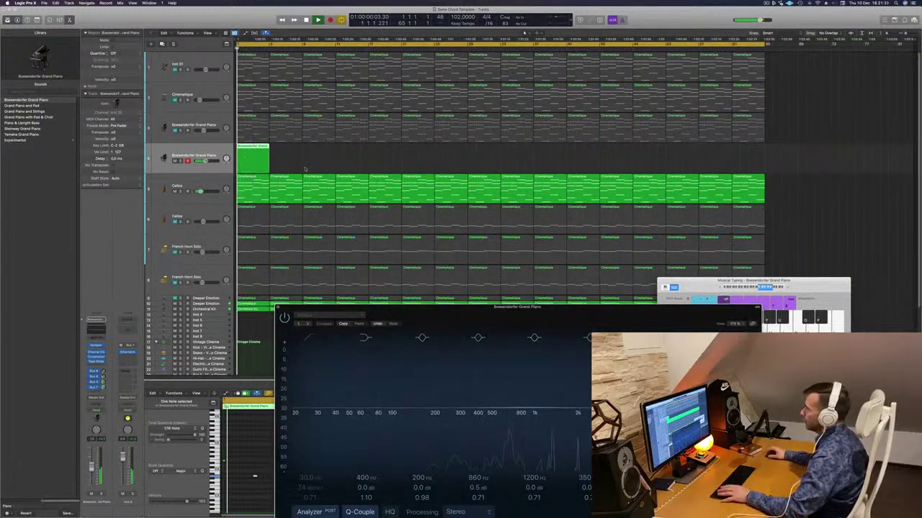
pyautogui.click(523, 32)
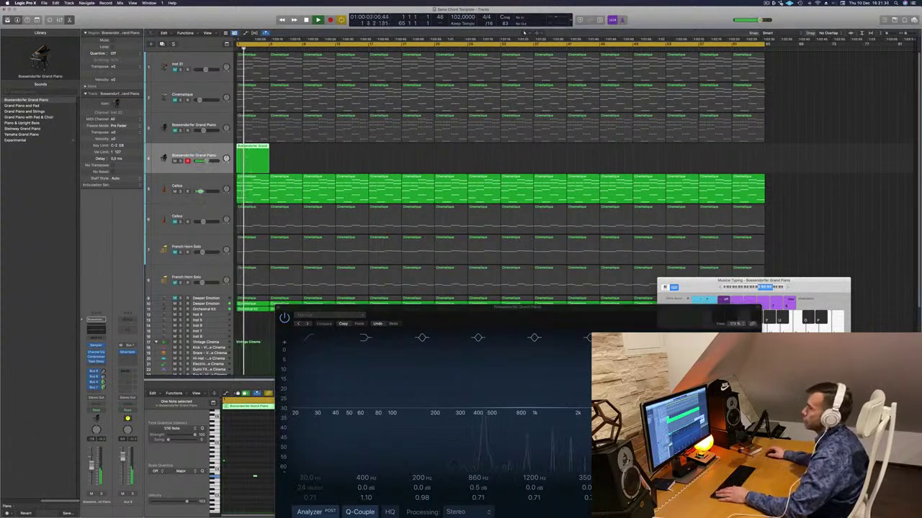
# Step: Copy the four-bar piano region along its track to the arrangement's end, making 16 regions, then select them all and play from the start
pyautogui.moveTo(264, 147); pyautogui.dragTo(320, 155)
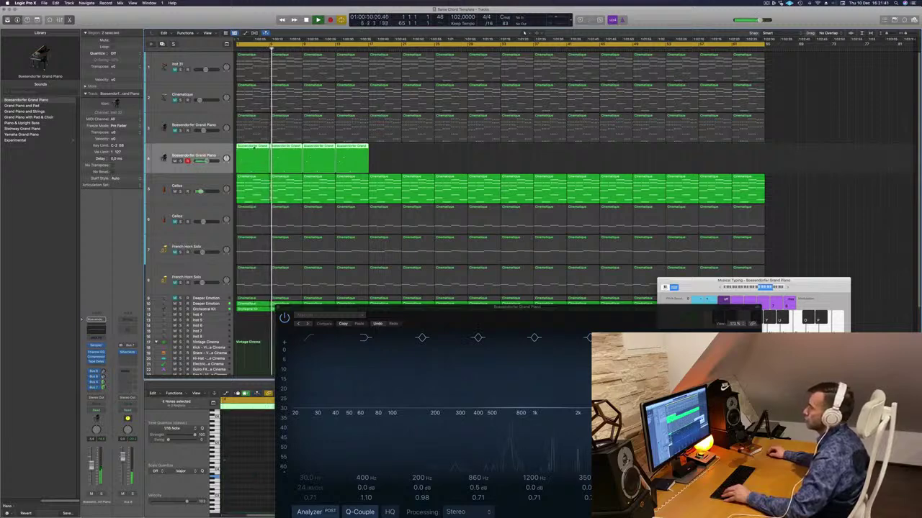
pyautogui.moveTo(254, 147); pyautogui.dragTo(526, 156)
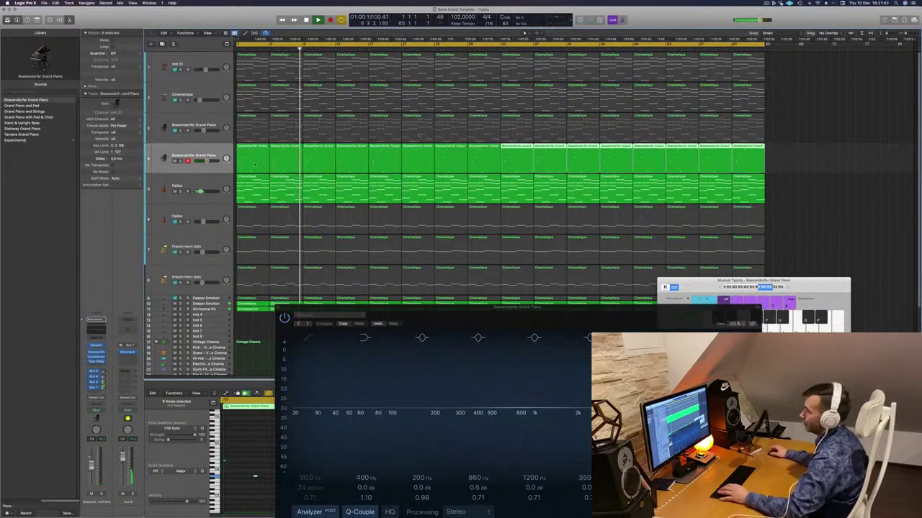
pyautogui.hotkey('shift', 'e')
pyautogui.press('Return')
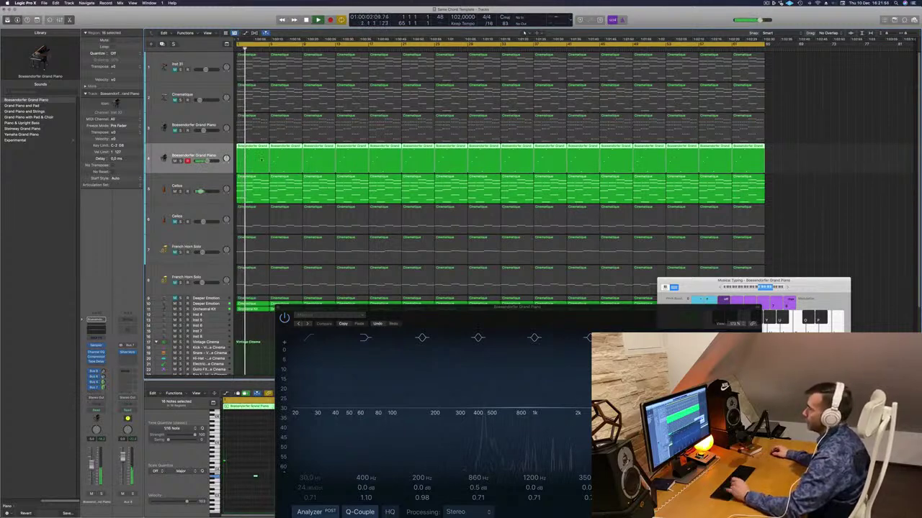
pyautogui.press('Return')
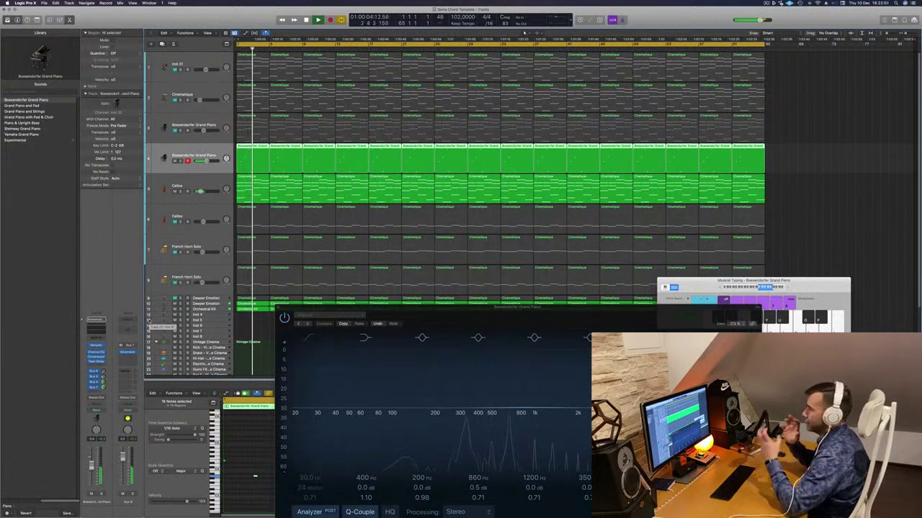
# Step: Unmute the grand piano on track 3, restart playback from the beginning, and select that piano track
pyautogui.press('Return')
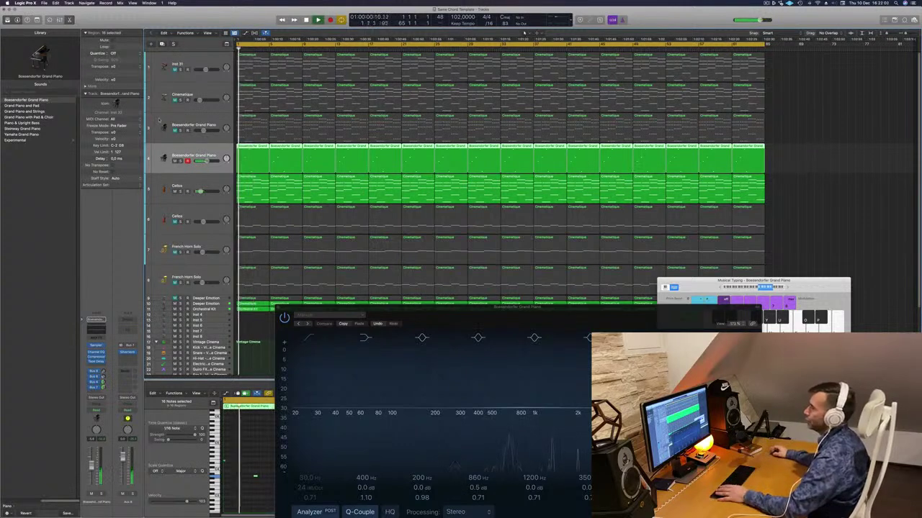
pyautogui.click(173, 130)
pyautogui.press('space')
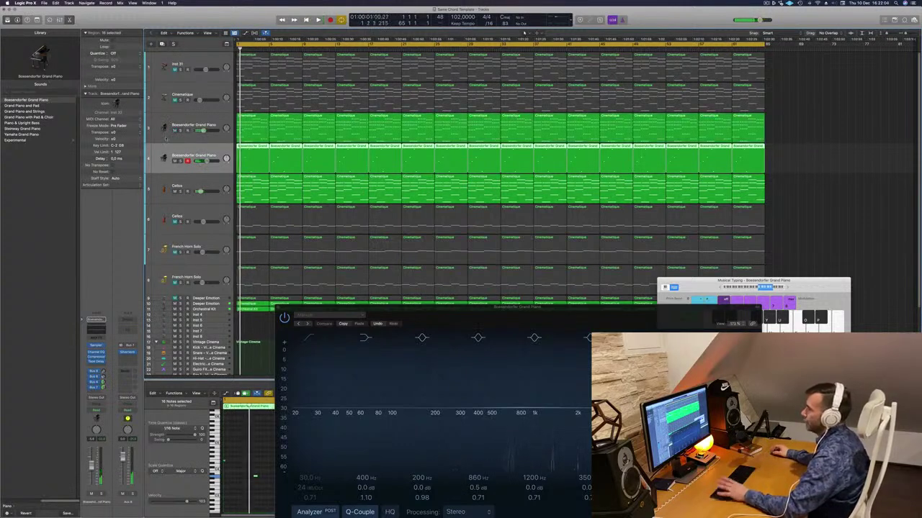
pyautogui.press('space')
pyautogui.click(192, 115)
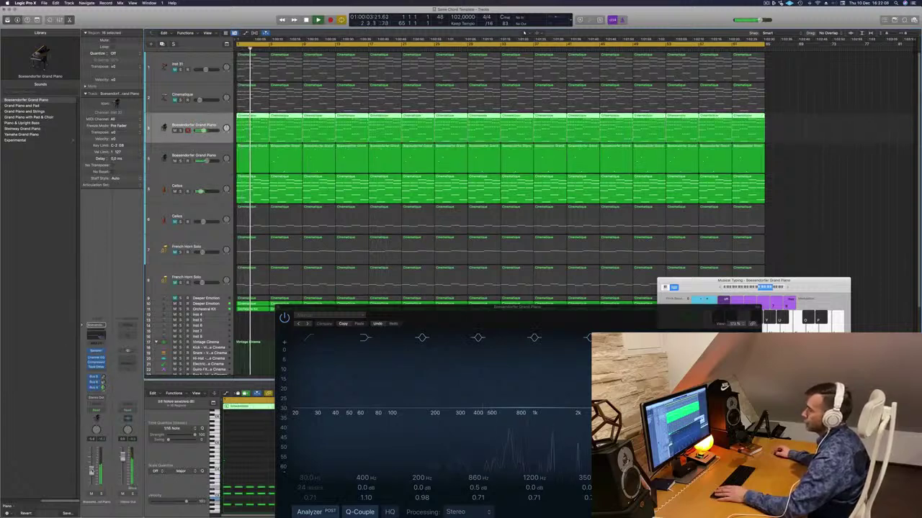
# Step: Enable the low cut in the melody piano's Channel EQ at 525 Hz and replay the arrangement from the start
pyautogui.click(310, 337)
pyautogui.moveTo(311, 395); pyautogui.dragTo(473, 395)
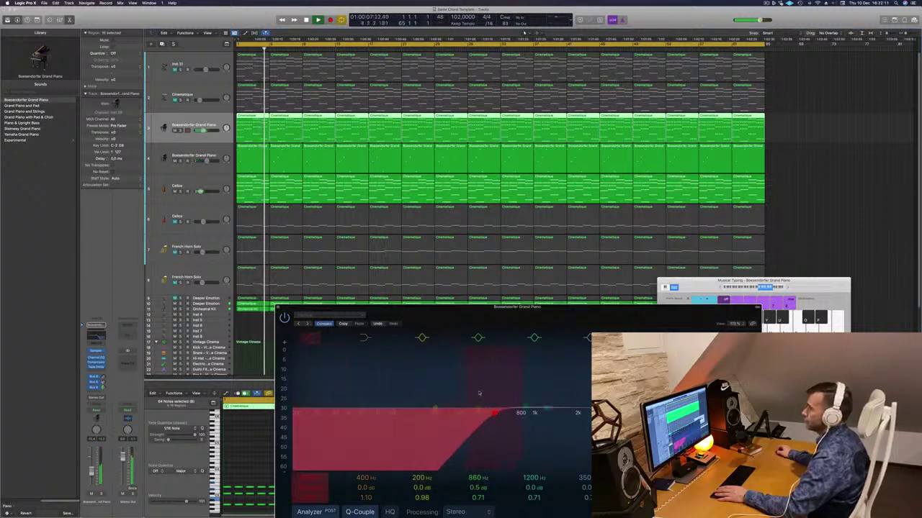
pyautogui.scroll(-2, 288, 252)
pyautogui.press('Return')
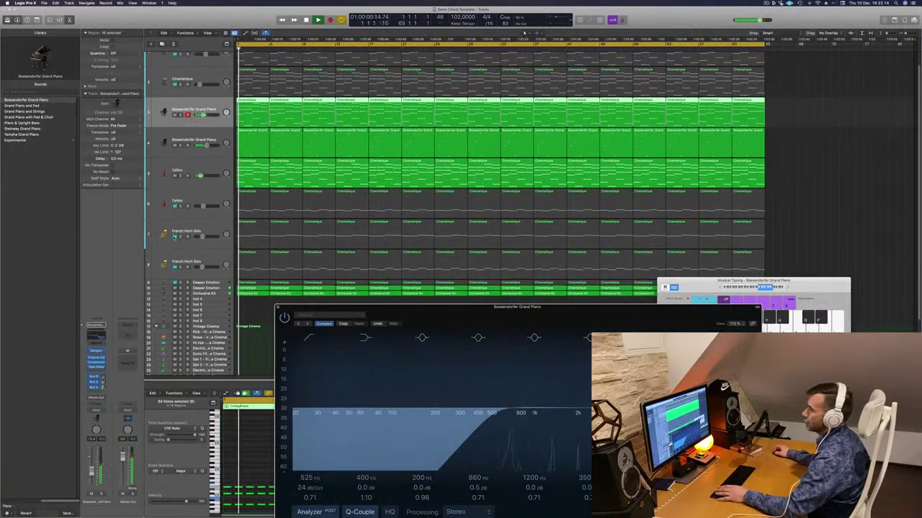
# Step: Unmute the French Horn Solo on track 7, audition it from the start, and select its track
pyautogui.press('Return')
pyautogui.click(180, 237)
pyautogui.click(180, 237)
pyautogui.press('space')
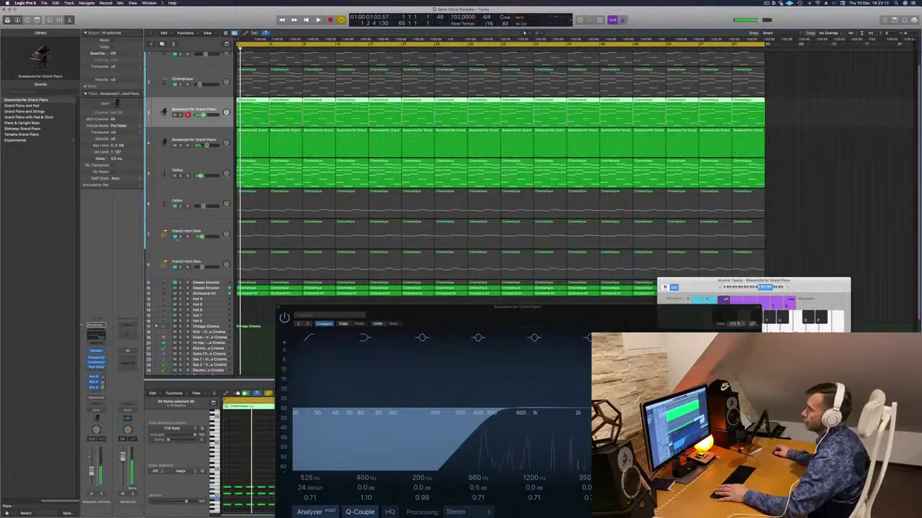
pyautogui.press('space')
pyautogui.click(175, 237)
pyautogui.click(194, 231)
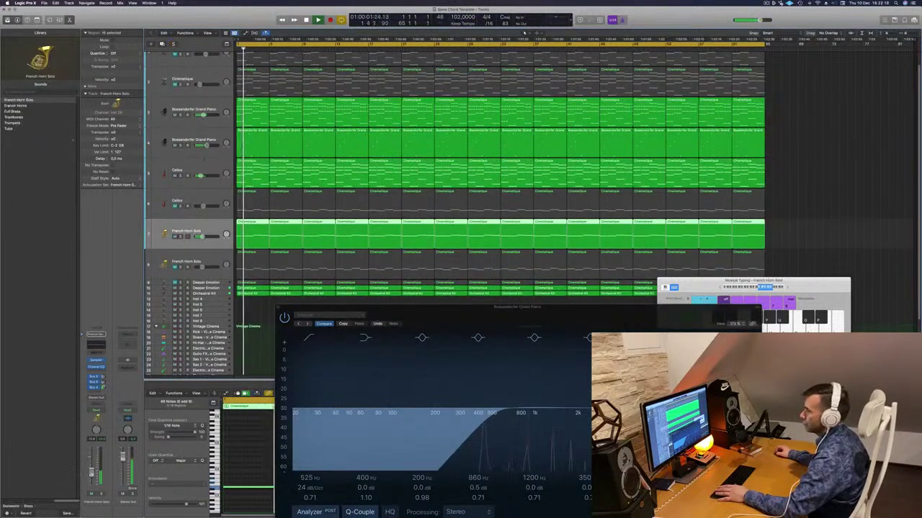
# Step: Add a send to Bus 4 on the French Horn Solo of track 7
pyautogui.click(96, 389)
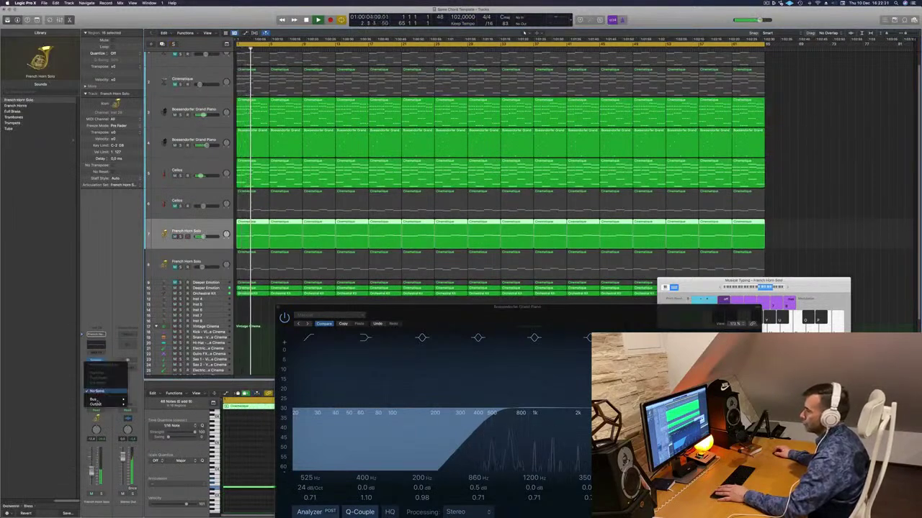
pyautogui.moveTo(101, 400)
pyautogui.click(167, 342)
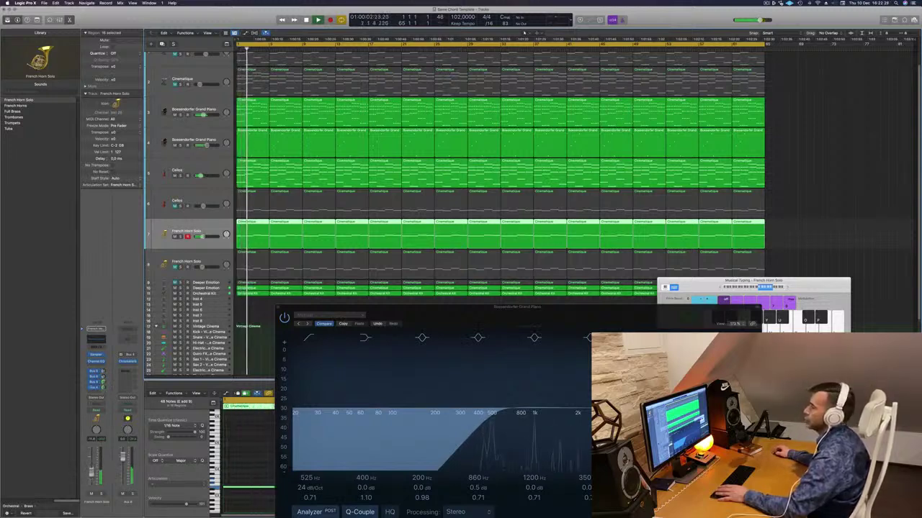
# Step: Close the melody piano's Channel EQ, then set a 153 Hz low cut in the track 3 piano's Channel EQ and close it
pyautogui.moveTo(280, 308); pyautogui.dragTo(245, 319)
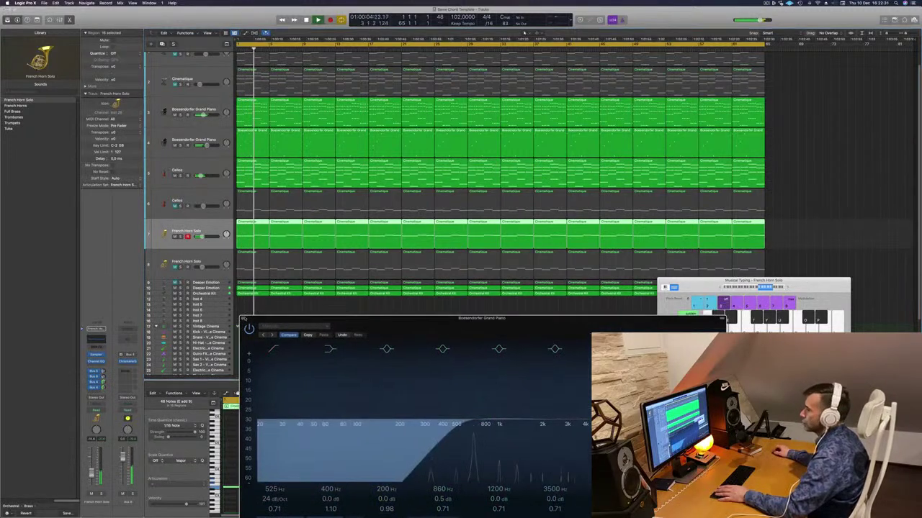
pyautogui.click(242, 318)
pyautogui.click(194, 109)
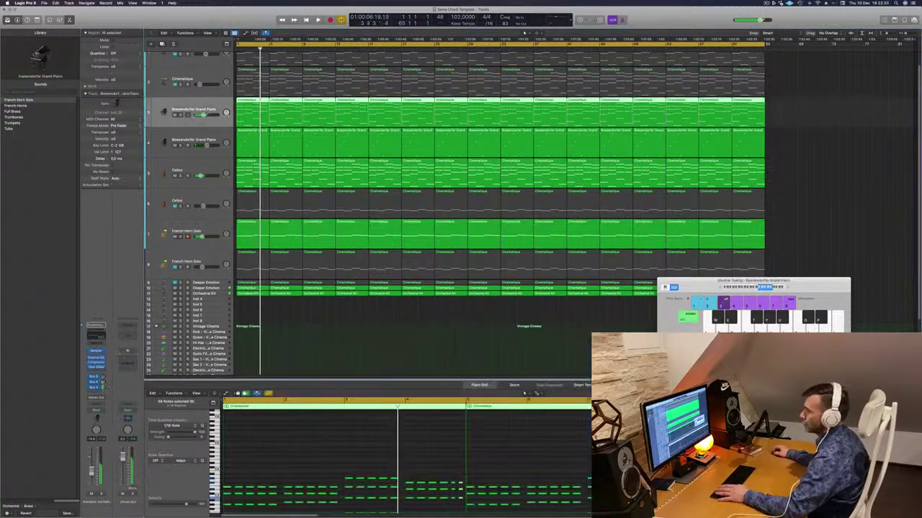
pyautogui.press('Return')
pyautogui.press('v')
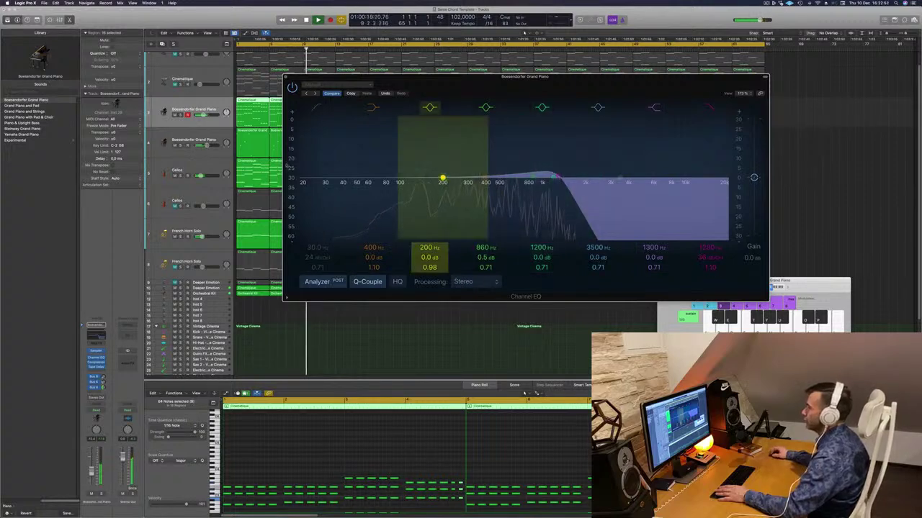
pyautogui.moveTo(317, 182); pyautogui.dragTo(426, 171)
pyautogui.press('space')
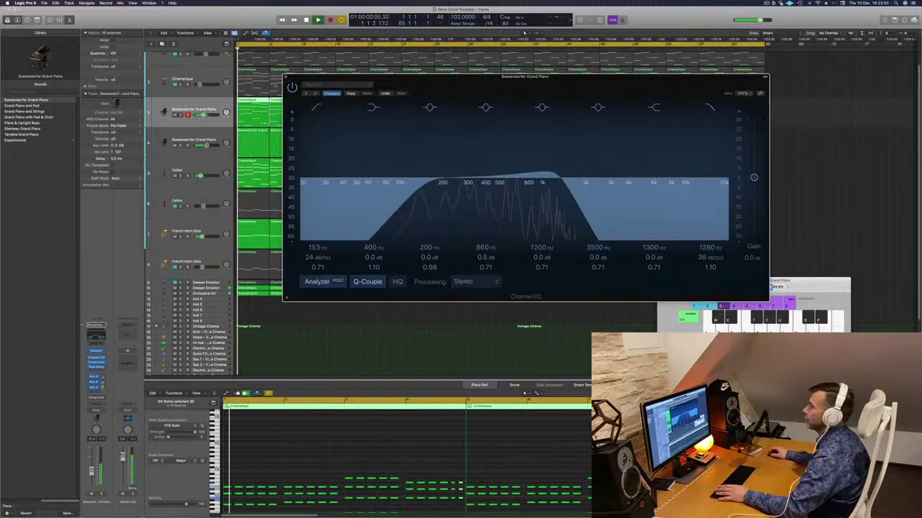
pyautogui.click(286, 77)
pyautogui.press('space')
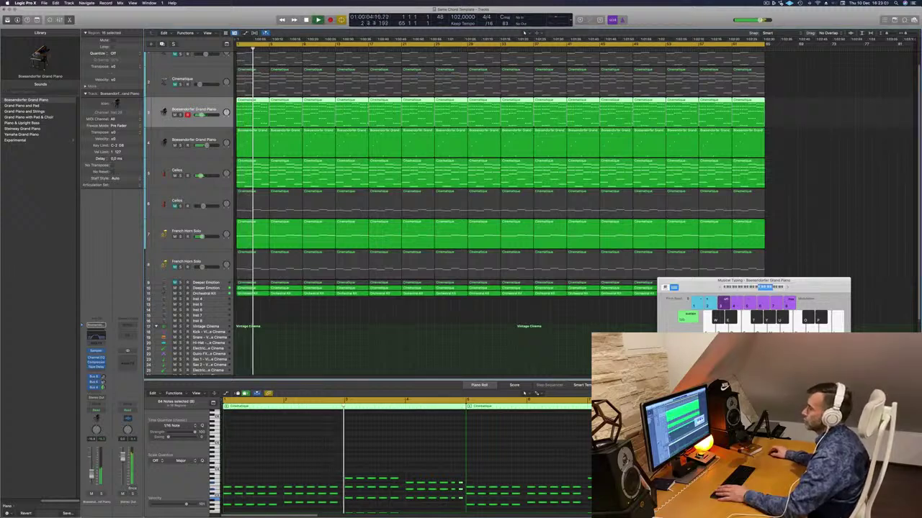
# Step: Unmute the first Deeper Emotion track and the French Horn Solo on track 8, replaying from the start
pyautogui.click(213, 283)
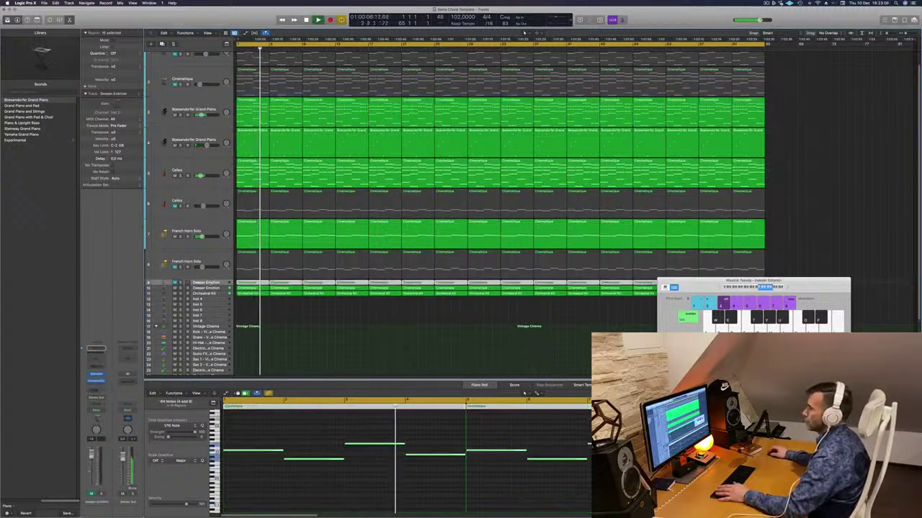
pyautogui.press('Return')
pyautogui.click(175, 283)
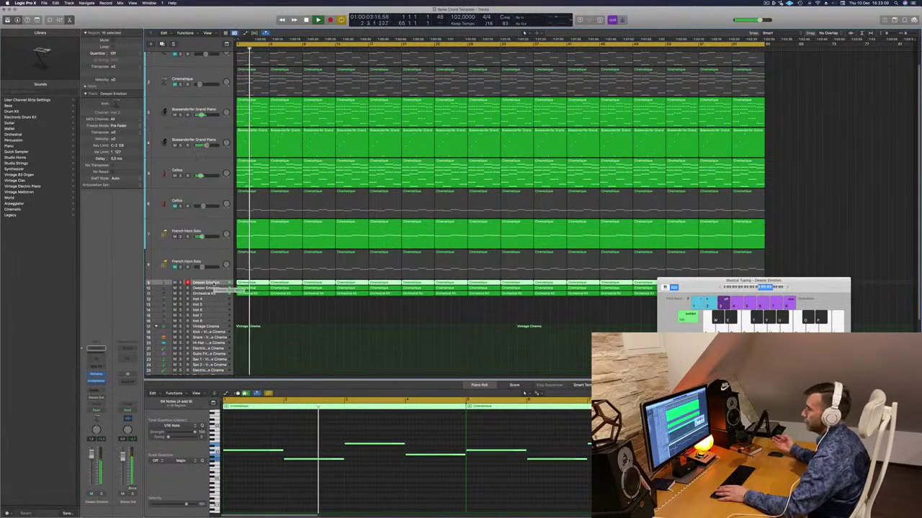
pyautogui.click(175, 268)
pyautogui.press('Return')
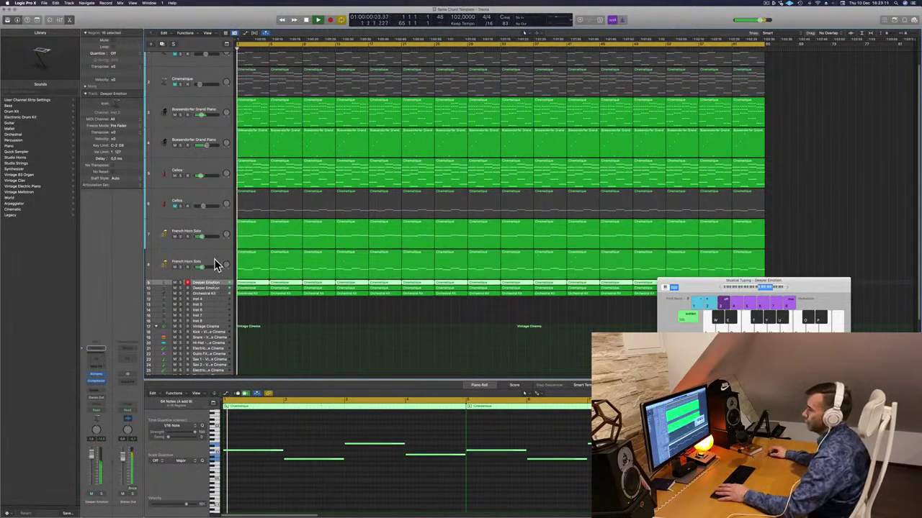
# Step: Briefly solo the French Horn Solo on track 8 and add a send to Bus 4 → Aux 6
pyautogui.click(216, 263)
pyautogui.click(180, 267)
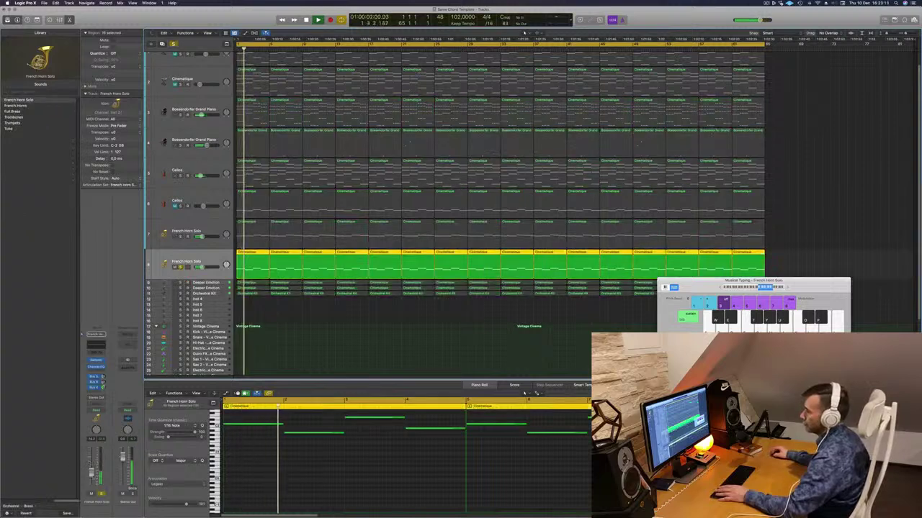
pyautogui.click(181, 267)
pyautogui.click(94, 389)
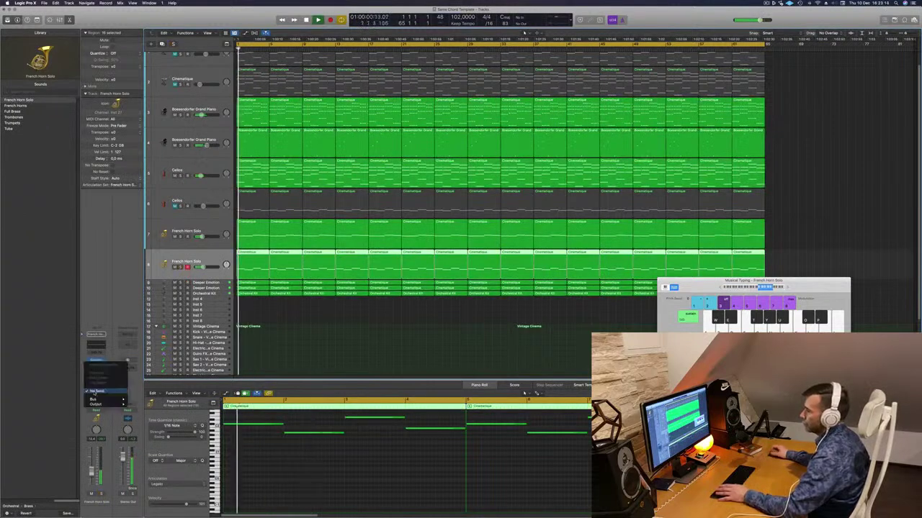
pyautogui.moveTo(100, 399)
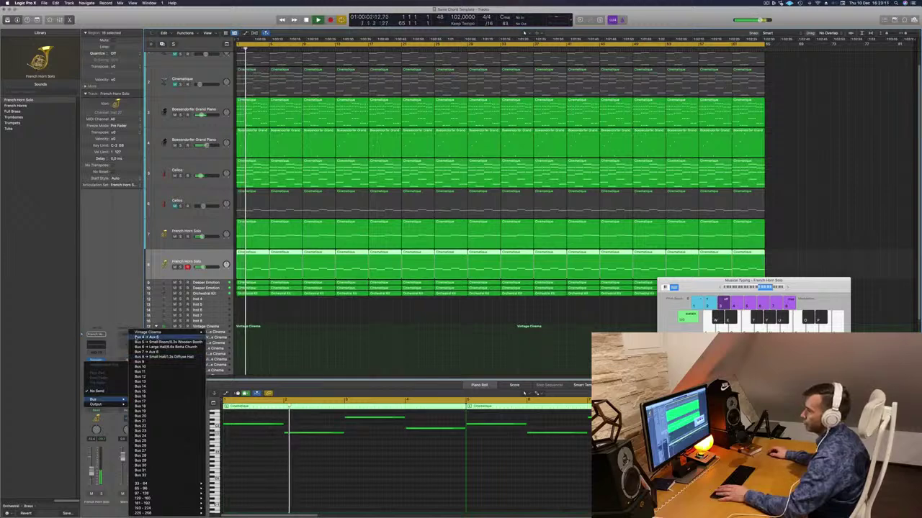
pyautogui.click(147, 337)
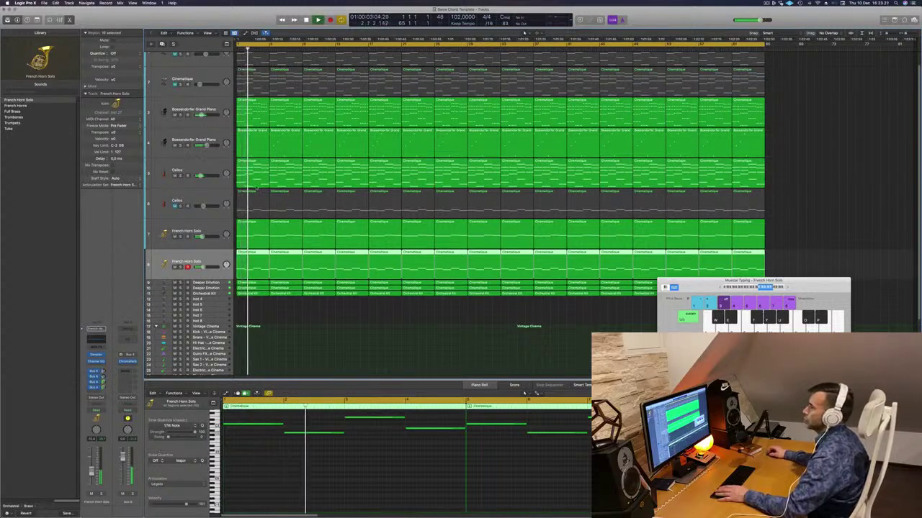
# Step: Unmute the Cellos on track 6 and audition it by toggling its solo on and off
pyautogui.press('Up')
pyautogui.press('Up')
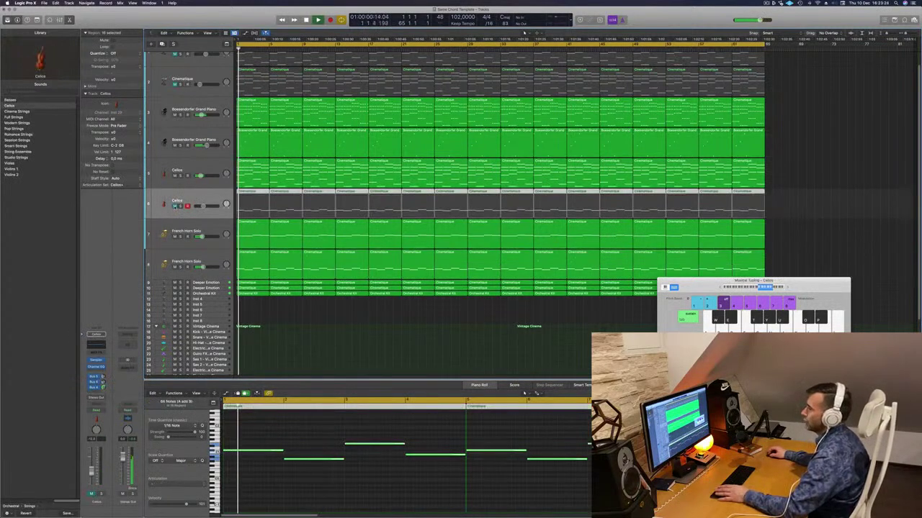
pyautogui.hotkey('ctrl', 'm')
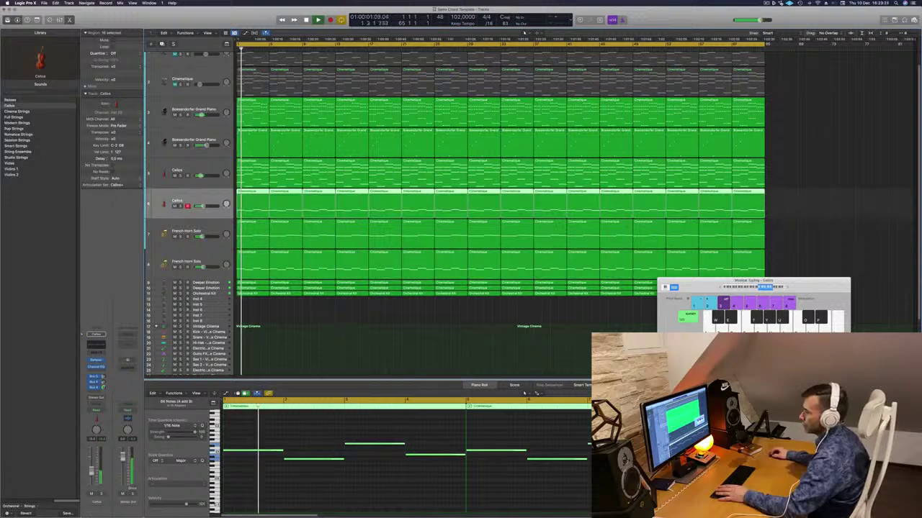
pyautogui.hotkey('ctrl', 's')
pyautogui.hotkey('ctrl', 's')
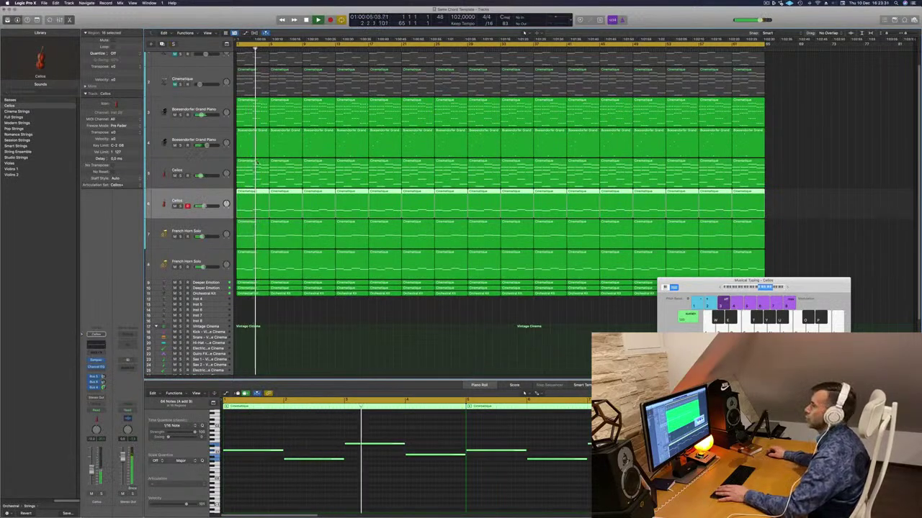
# Step: Unmute the Cinematique track, open its Alchemy instrument, and move the window to uncover the track area
pyautogui.scroll(3, 256, 162)
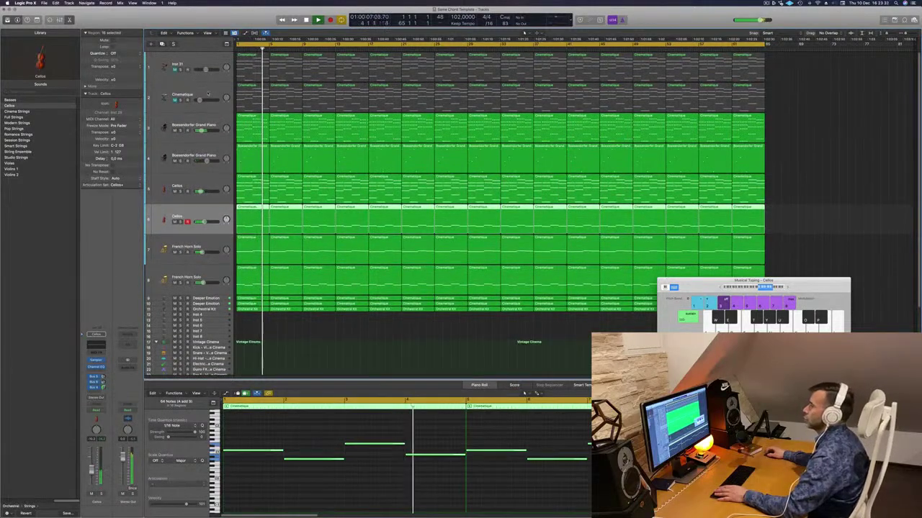
pyautogui.click(209, 94)
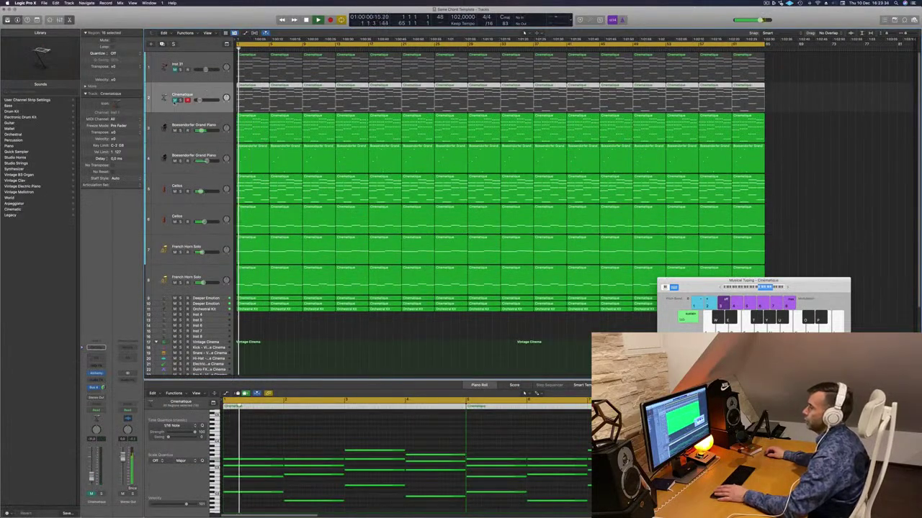
pyautogui.press('m')
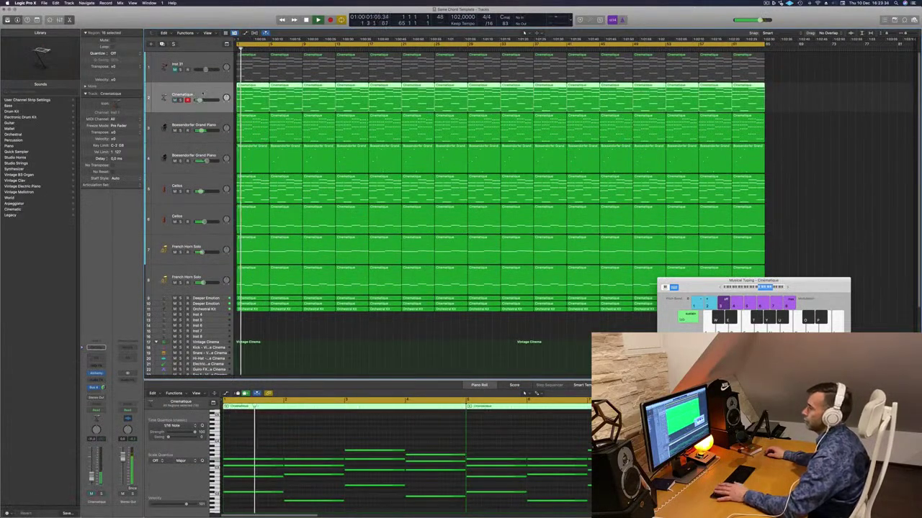
pyautogui.click(98, 374)
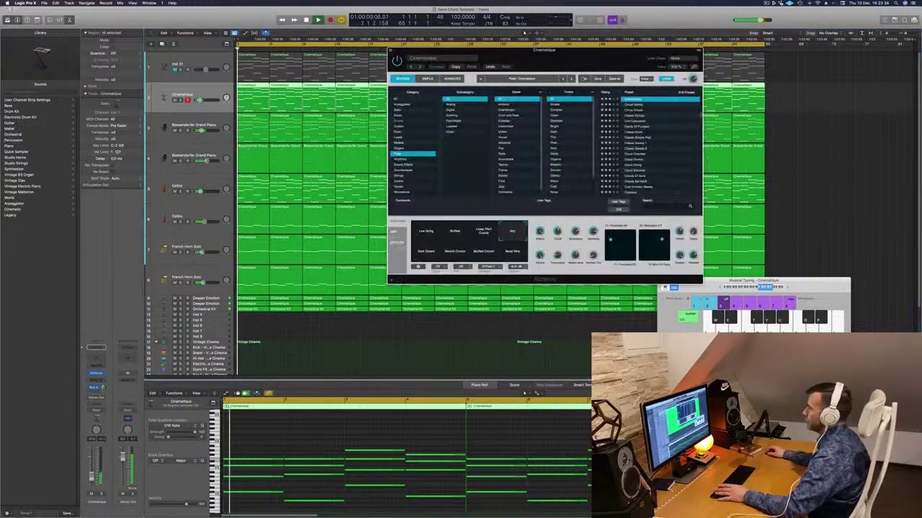
pyautogui.moveTo(574, 65); pyautogui.dragTo(647, 182)
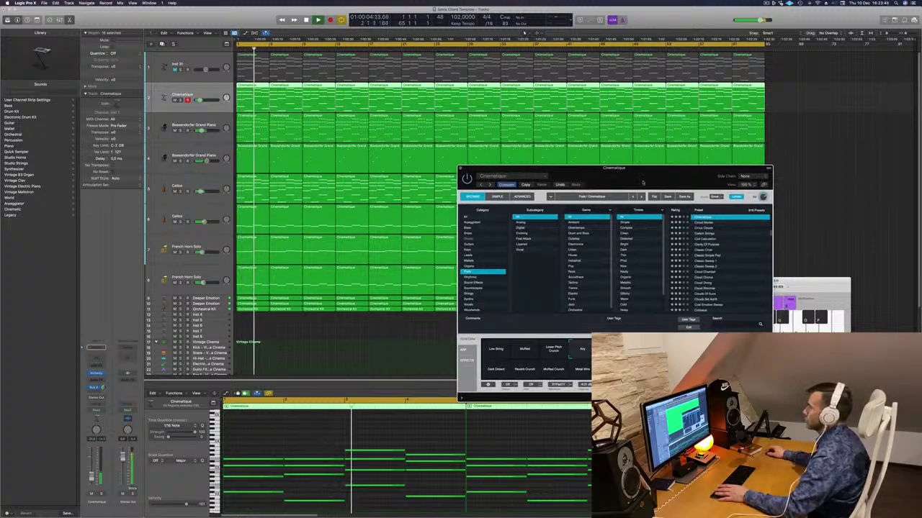
pyautogui.moveTo(642, 181); pyautogui.dragTo(649, 172)
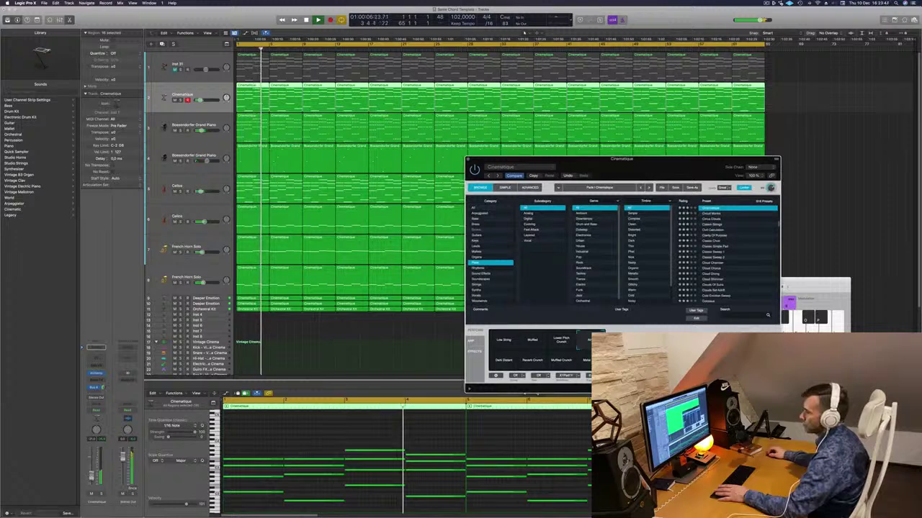
# Step: Insert a Channel EQ on the Cinematique track, enable its low cut slightly above 200 Hz, and close the EQ
pyautogui.click(102, 360)
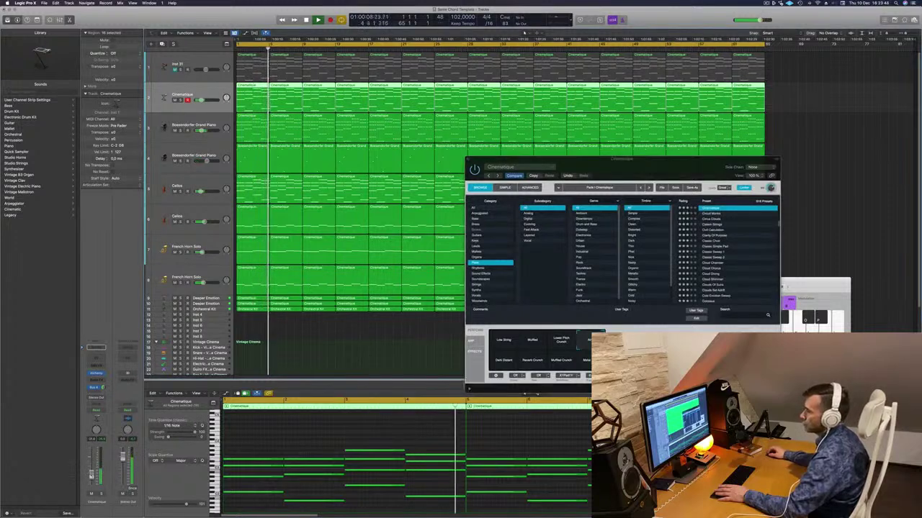
pyautogui.click(96, 349)
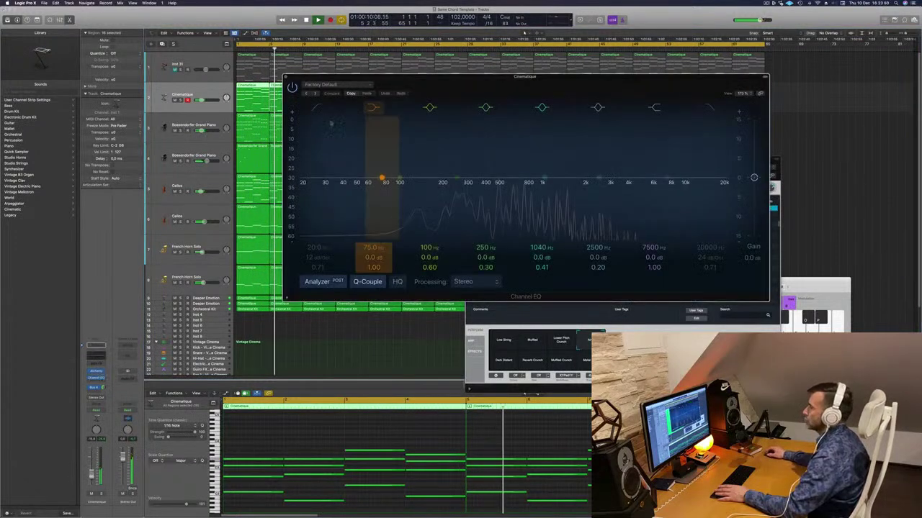
pyautogui.moveTo(312, 132); pyautogui.dragTo(452, 191)
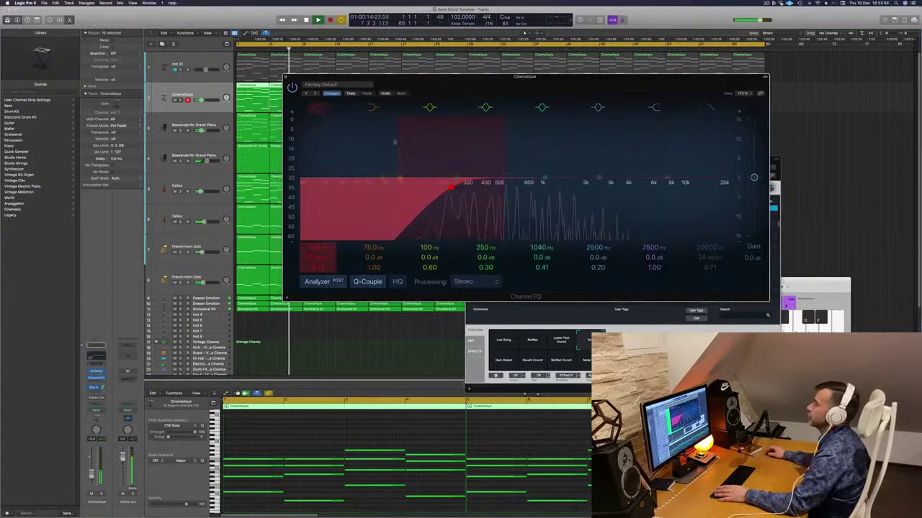
pyautogui.click(285, 76)
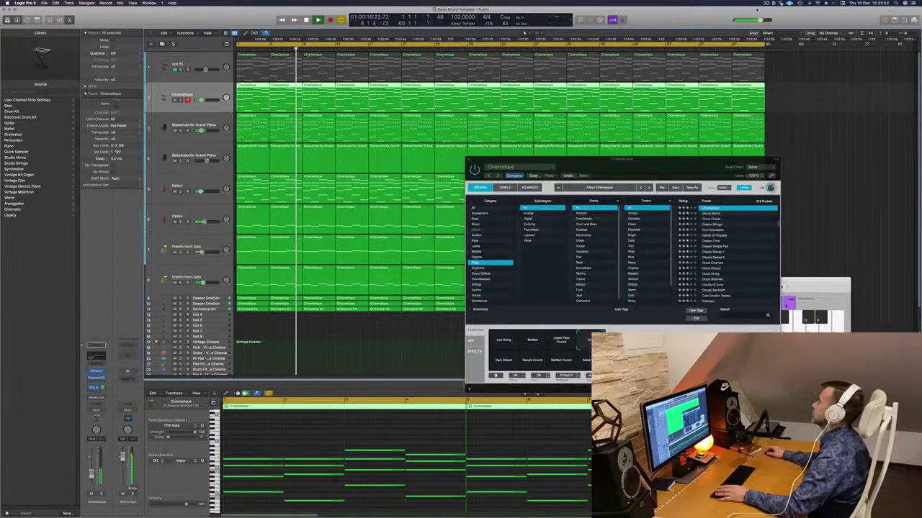
pyautogui.click(766, 3)
pyautogui.click(700, 18)
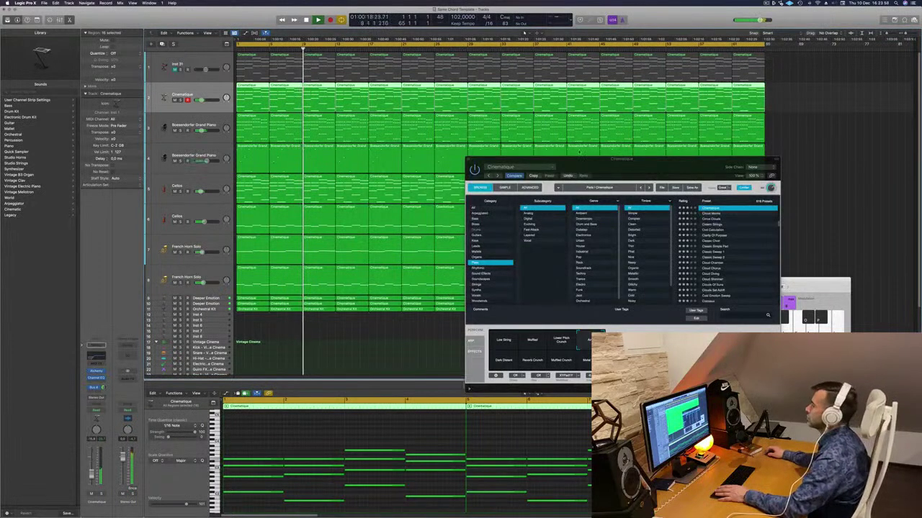
# Step: Close the Cinematique track's Alchemy instrument window and deselect all regions
pyautogui.moveTo(586, 174); pyautogui.dragTo(493, 186)
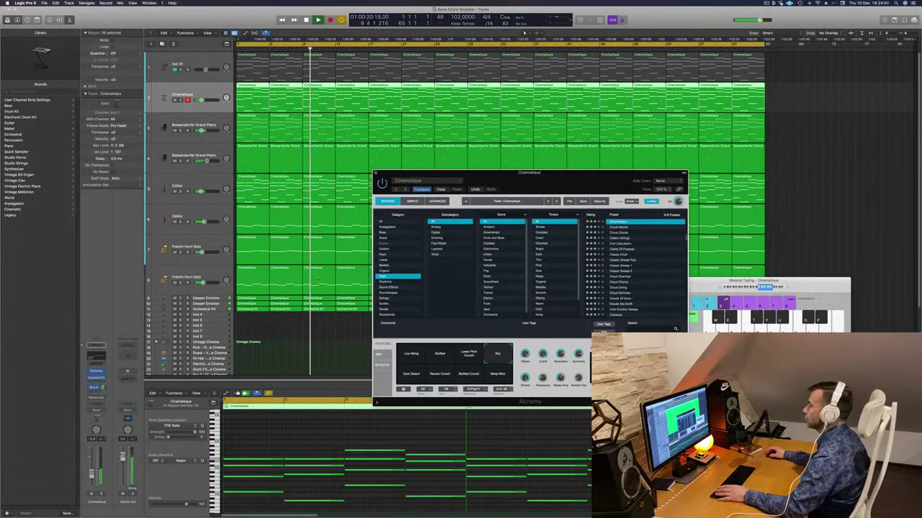
pyautogui.press('super+w')
pyautogui.click(296, 319)
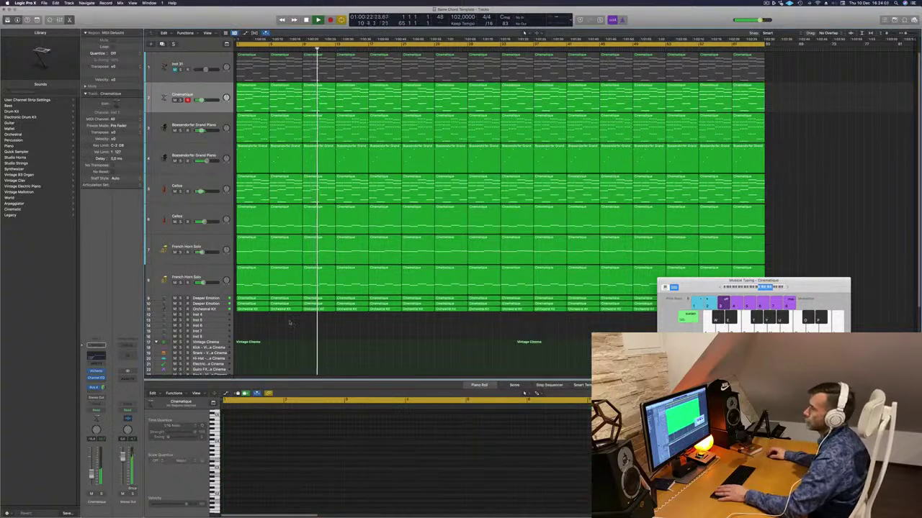
# Step: Restart playback, unmute the Inst 31 track on track 1, and deselect its regions
pyautogui.press('Return')
pyautogui.click(198, 64)
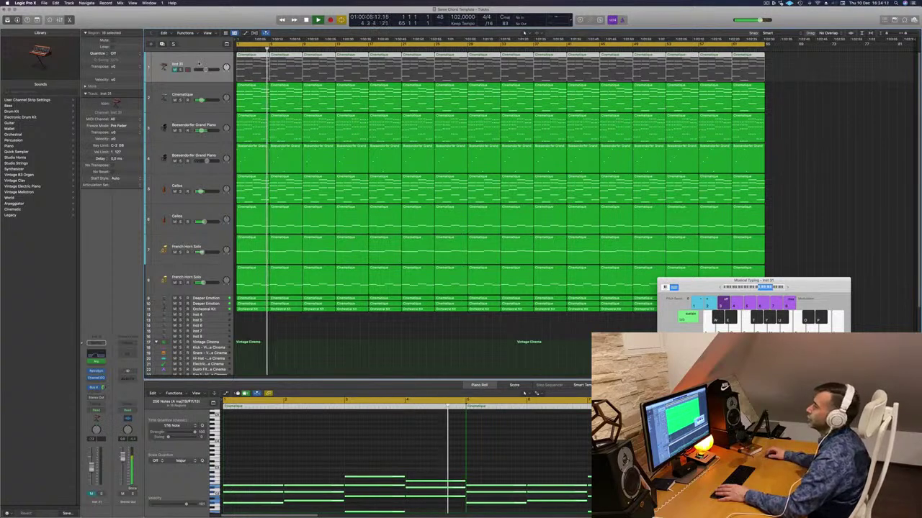
pyautogui.press('Return')
pyautogui.click(175, 70)
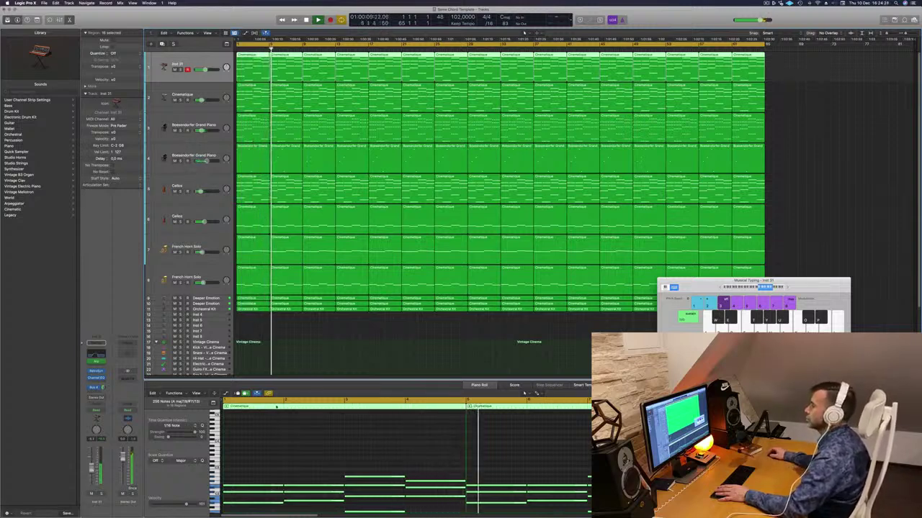
pyautogui.click(355, 360)
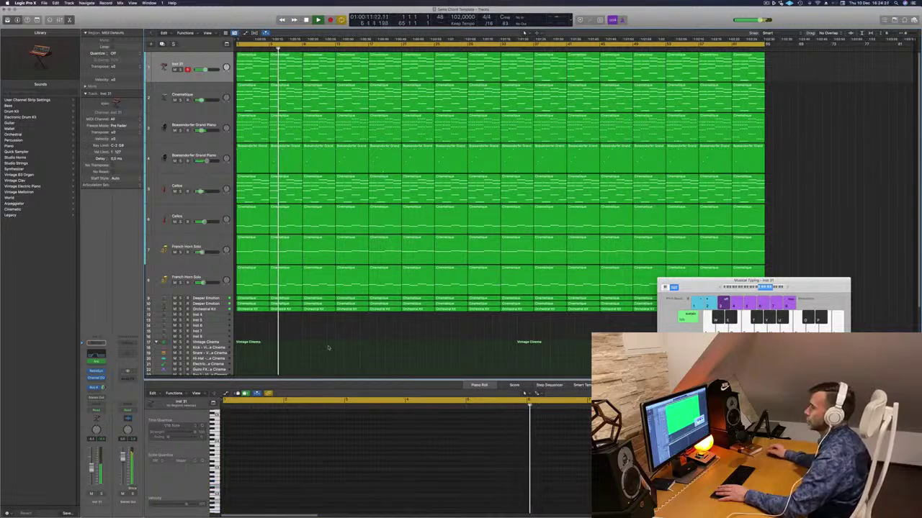
# Step: Select the Boesendorfer Grand Piano on track 4, replay the arrangement from the start to hear it, and deselect its regions
pyautogui.click(209, 154)
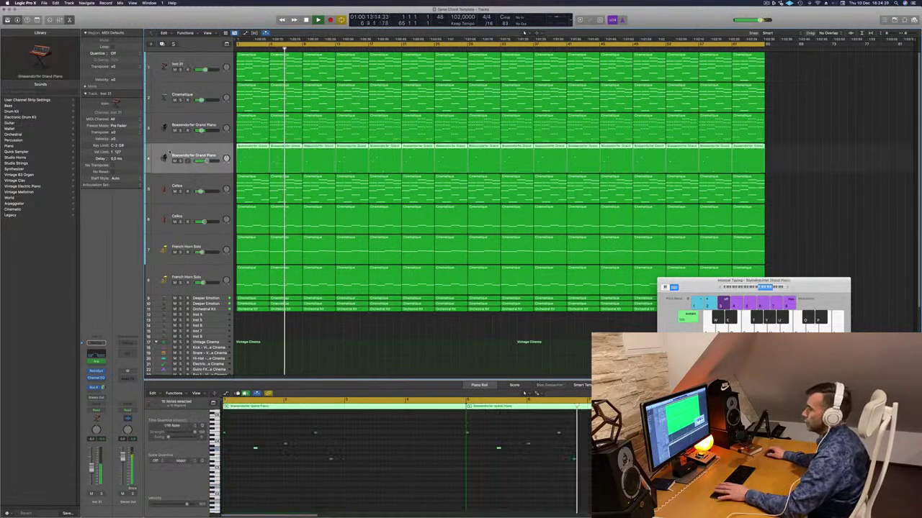
pyautogui.press('Return')
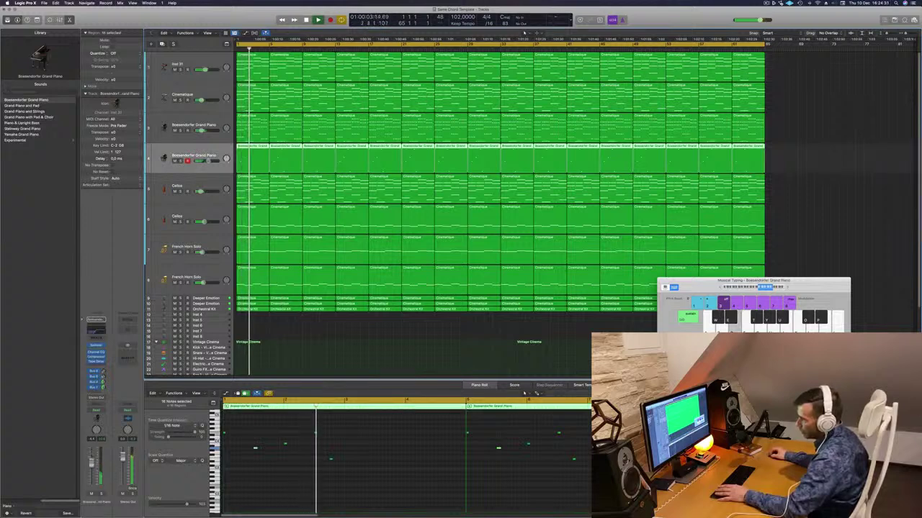
pyautogui.press('Return')
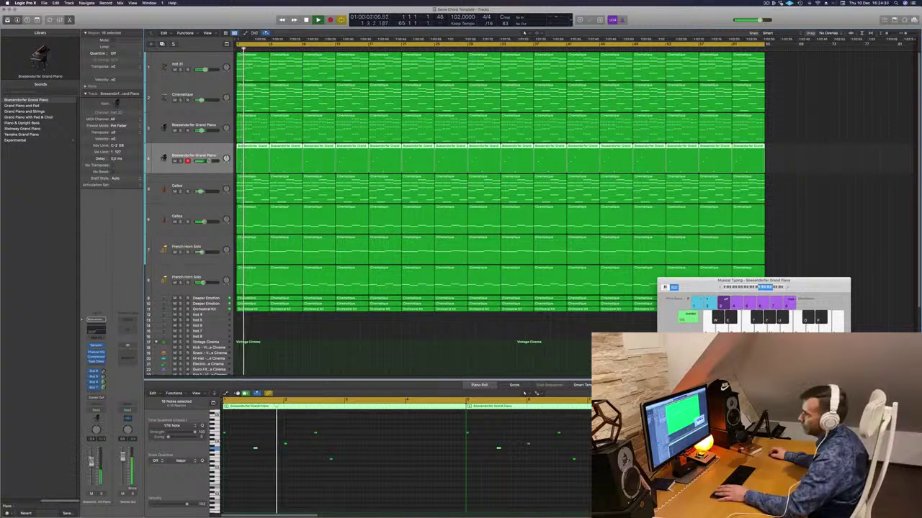
pyautogui.click(301, 369)
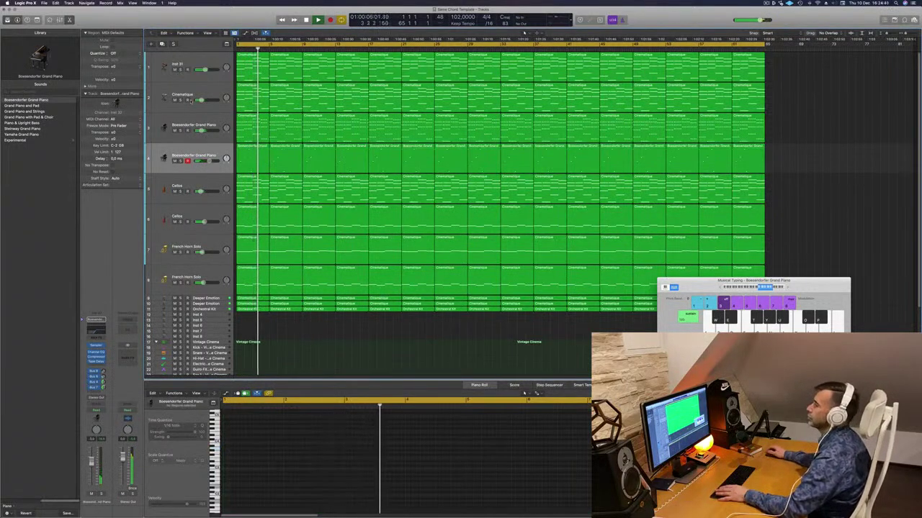
# Step: Lower the high cut in the Inst 31 track's Channel EQ to about 600 Hz during playback and close the EQ
pyautogui.click(195, 66)
pyautogui.press('space')
pyautogui.press('space')
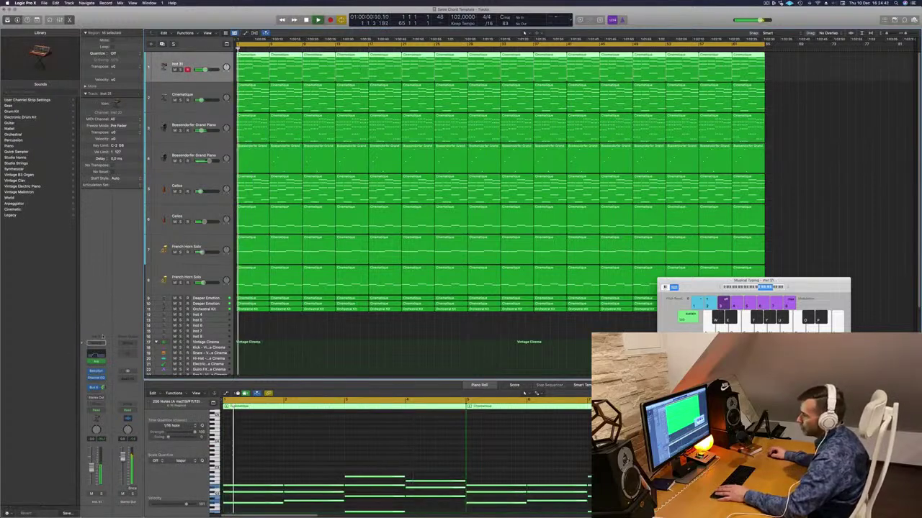
pyautogui.click(96, 378)
pyautogui.press('space')
pyautogui.press('space')
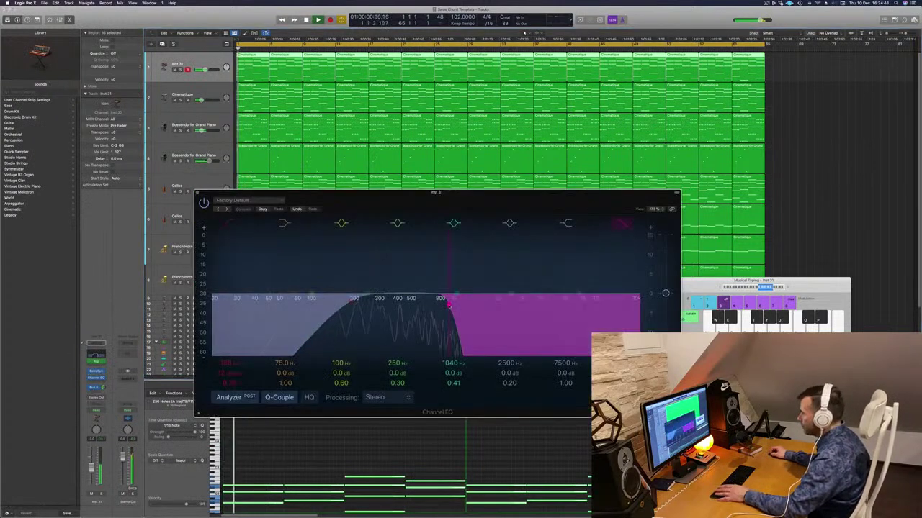
pyautogui.moveTo(449, 306); pyautogui.dragTo(424, 307)
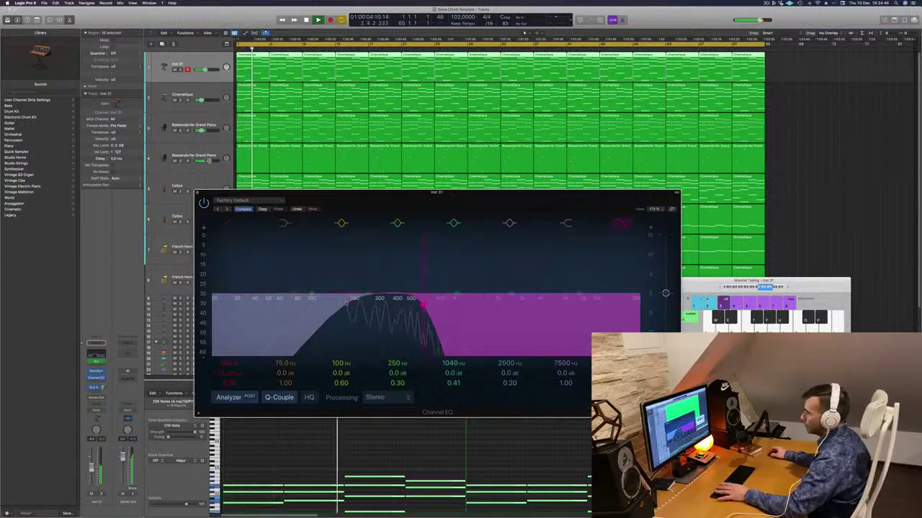
pyautogui.press('space')
pyautogui.press('space')
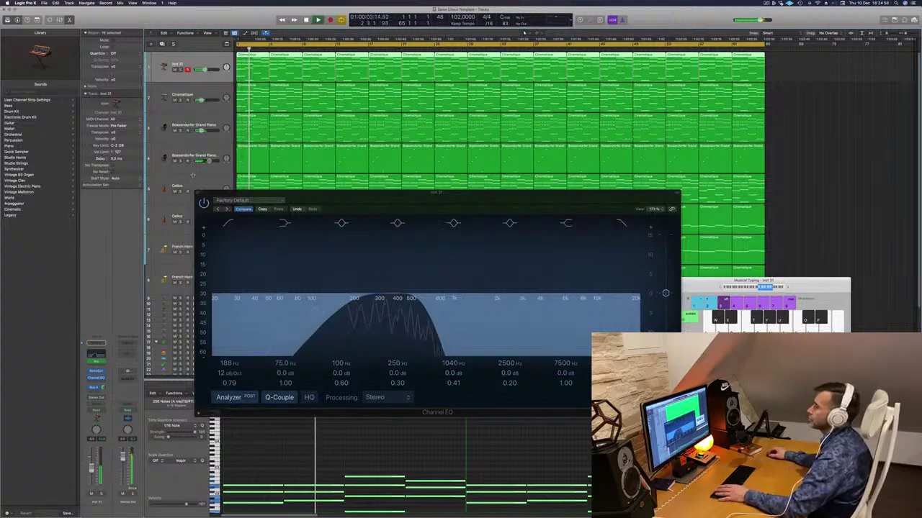
pyautogui.click(198, 194)
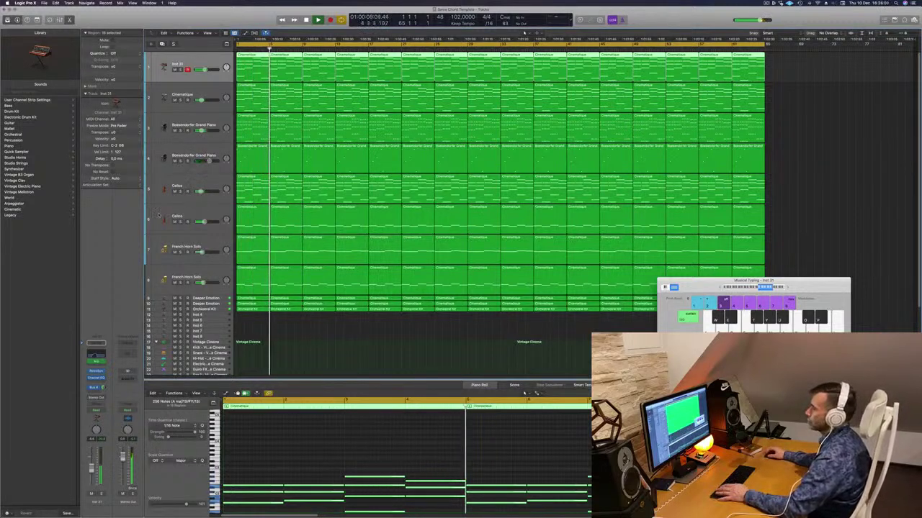
# Step: Audition the Cellos on tracks 6 and 5 from the start by briefly soloing each one
pyautogui.press('Return')
pyautogui.click(180, 221)
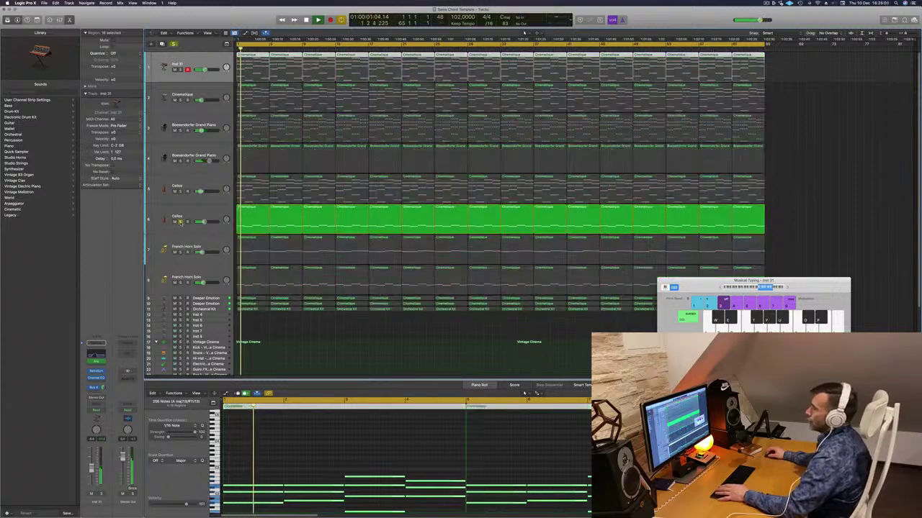
pyautogui.click(180, 221)
pyautogui.click(180, 190)
pyautogui.click(180, 191)
# Step: Duplicate the Cellos track on track 5 with its settings and copy all its regions onto the new track
pyautogui.click(186, 187)
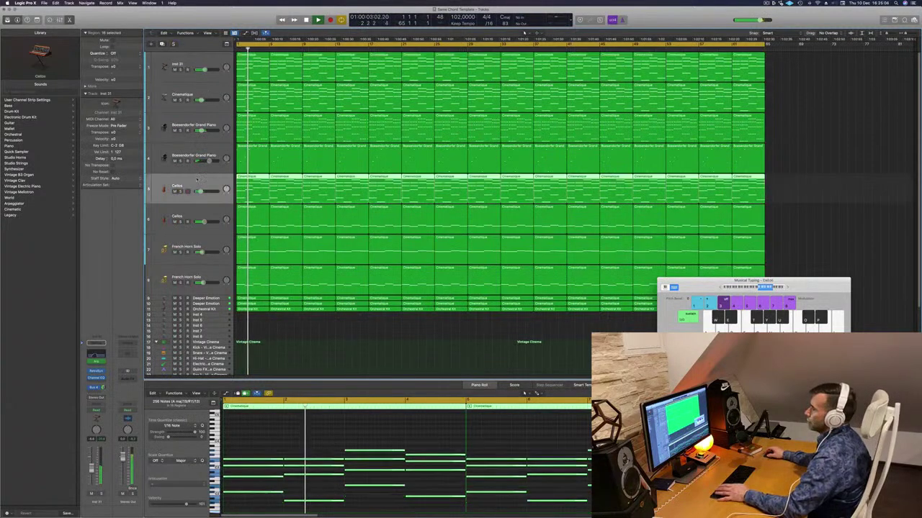
pyautogui.press('space')
pyautogui.press('Return')
pyautogui.click(162, 45)
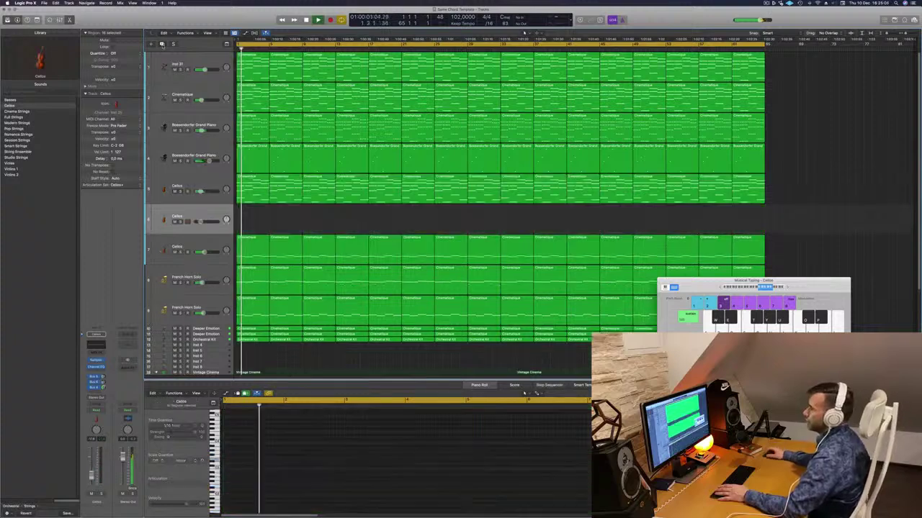
pyautogui.moveTo(789, 186); pyautogui.dragTo(253, 219)
pyautogui.press('space')
pyautogui.press('space')
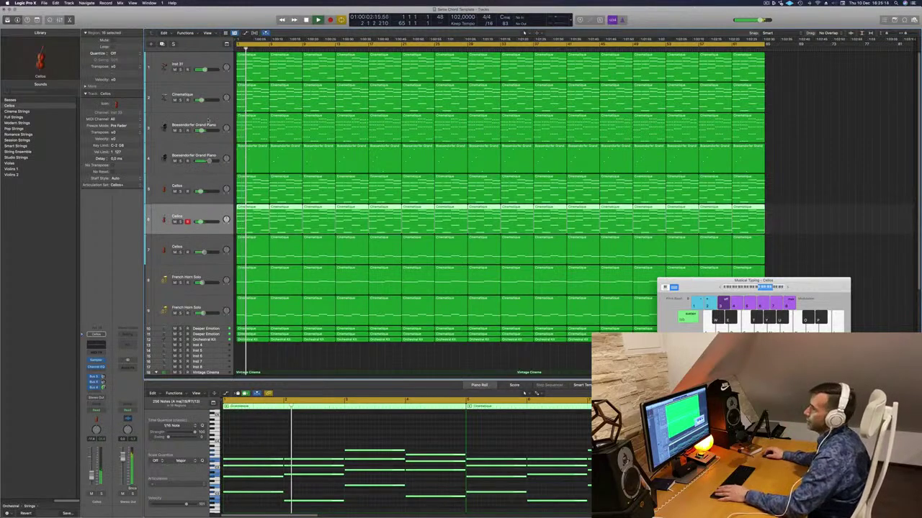
# Step: Briefly solo the Cinematique track, select it, and replay the arrangement from the start
pyautogui.click(180, 100)
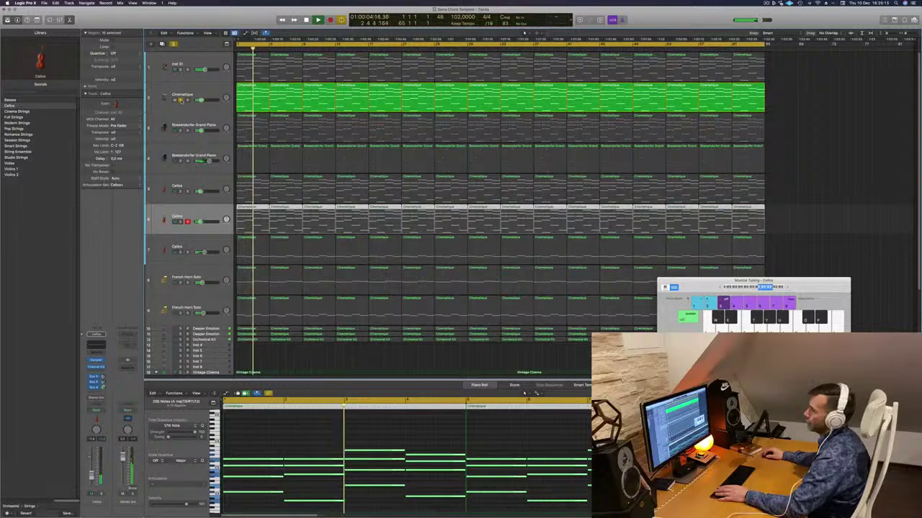
pyautogui.click(180, 100)
pyautogui.click(212, 93)
pyautogui.press('Return')
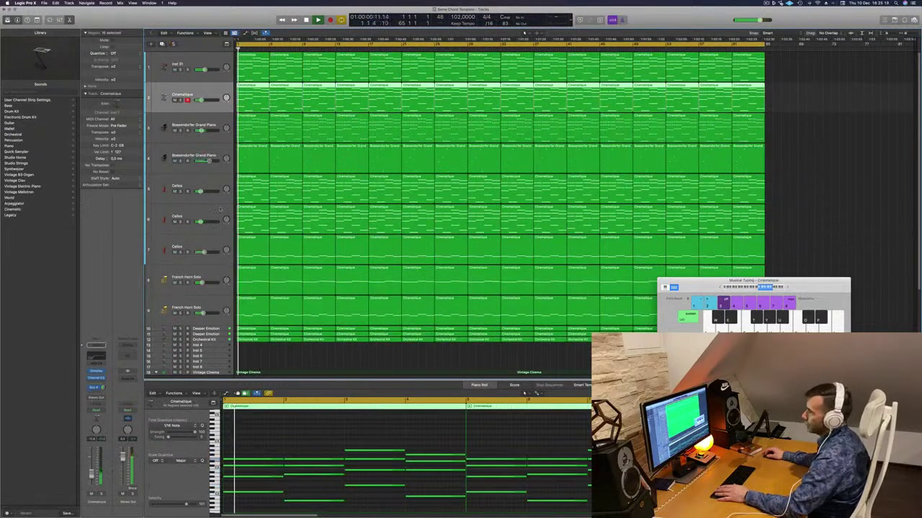
# Step: Load the Violins 1 patch on the duplicated Cellos track on track 6 and play it from the start
pyautogui.click(206, 214)
pyautogui.press('Return')
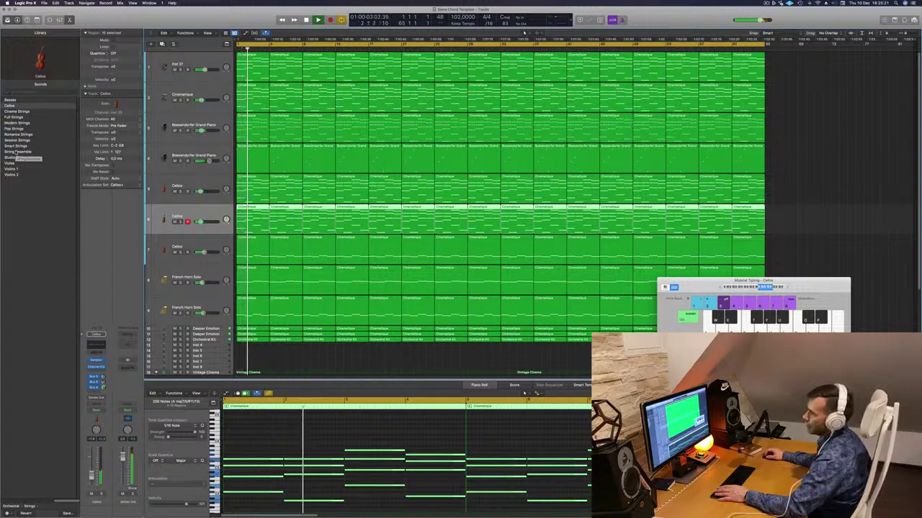
pyautogui.click(36, 170)
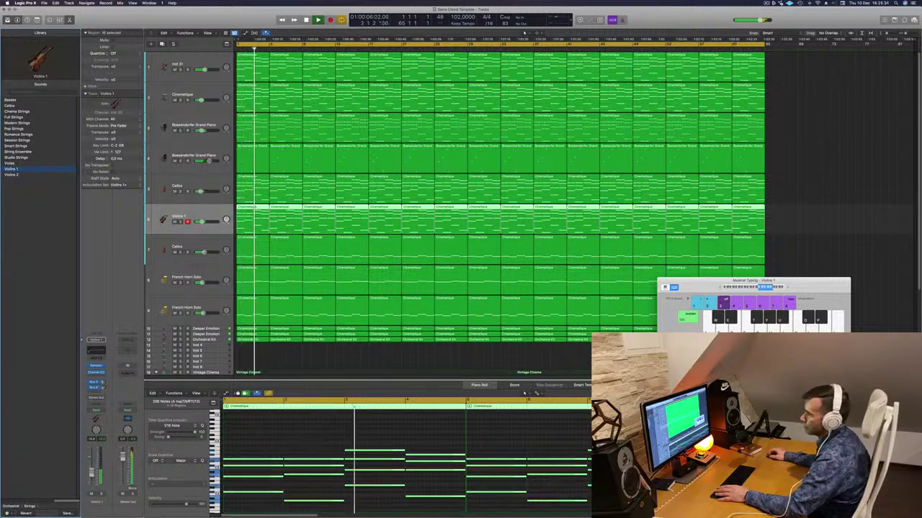
pyautogui.press('Return')
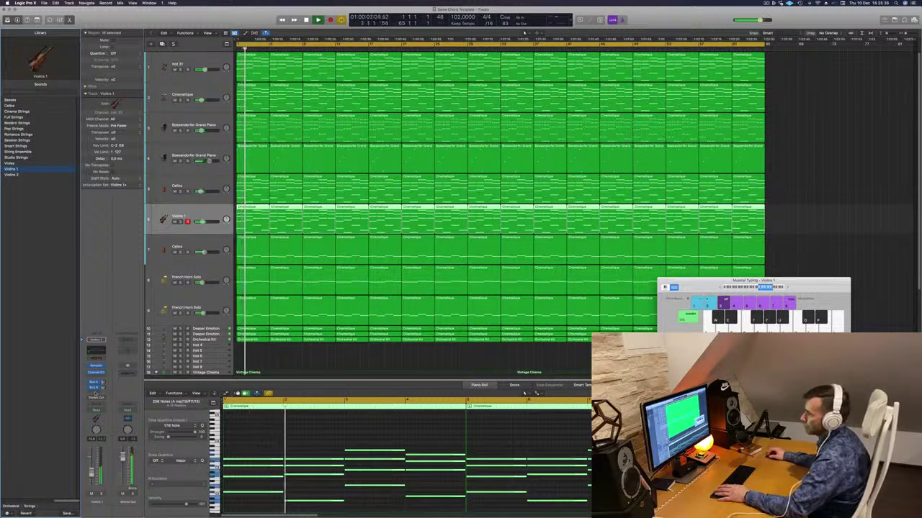
# Step: Add a send to Bus 4 → Aux 6 on the Violins 1 track and briefly solo it
pyautogui.click(94, 387)
pyautogui.moveTo(101, 401)
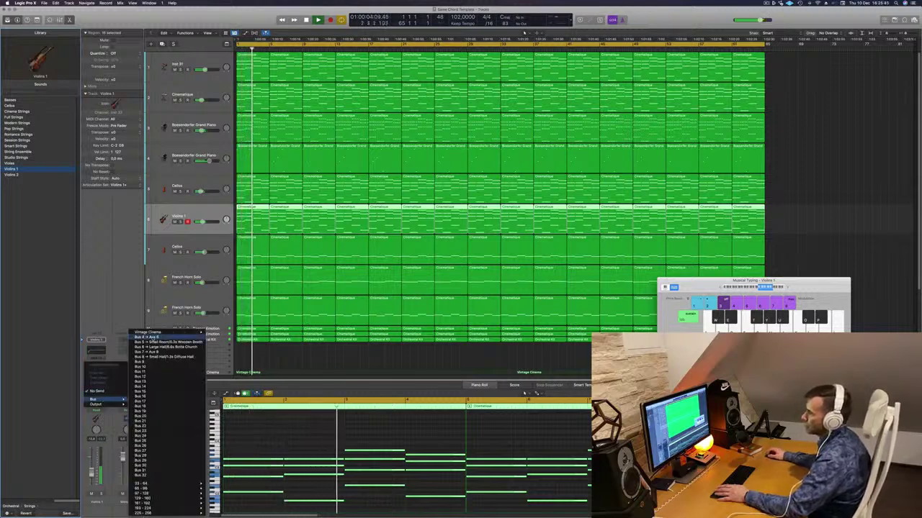
pyautogui.click(147, 337)
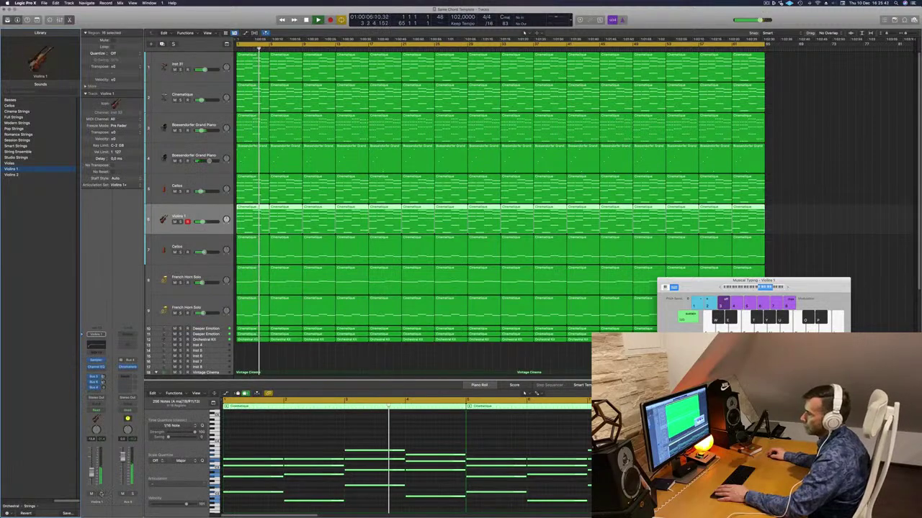
pyautogui.click(102, 494)
pyautogui.click(102, 494)
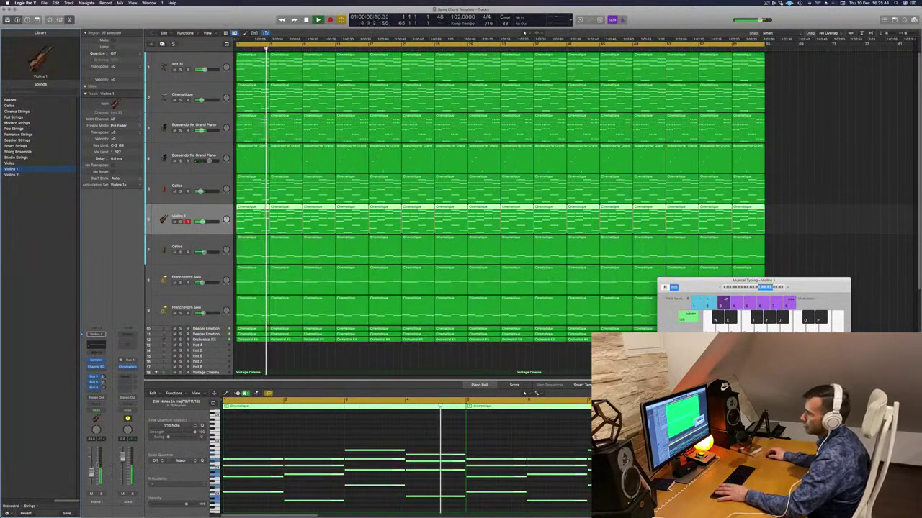
# Step: Open the Violins 1 track's Channel EQ, enable the analyzer, and raise the low cut to 446 Hz
pyautogui.click(96, 346)
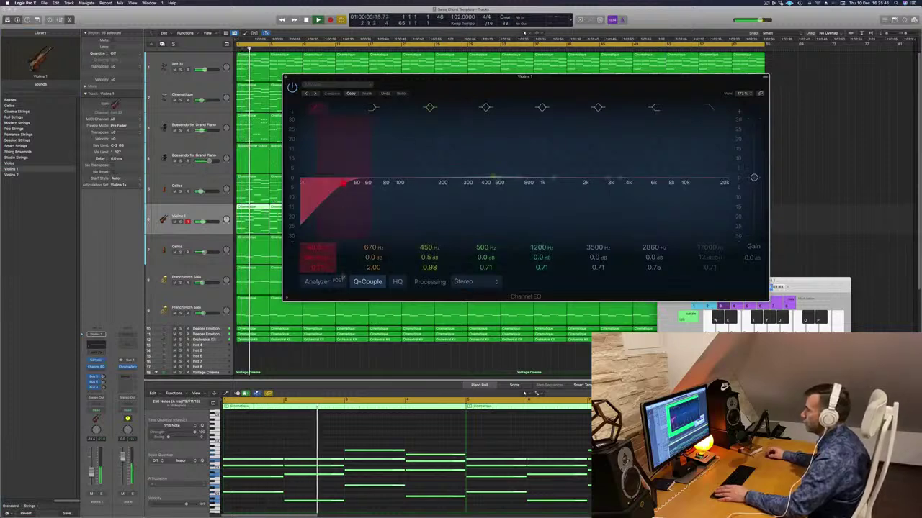
pyautogui.click(317, 283)
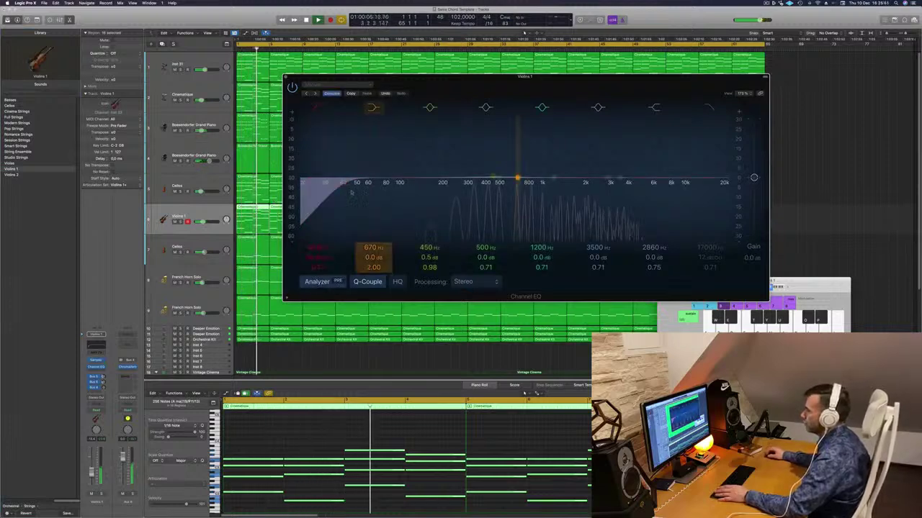
pyautogui.moveTo(347, 182); pyautogui.dragTo(492, 181)
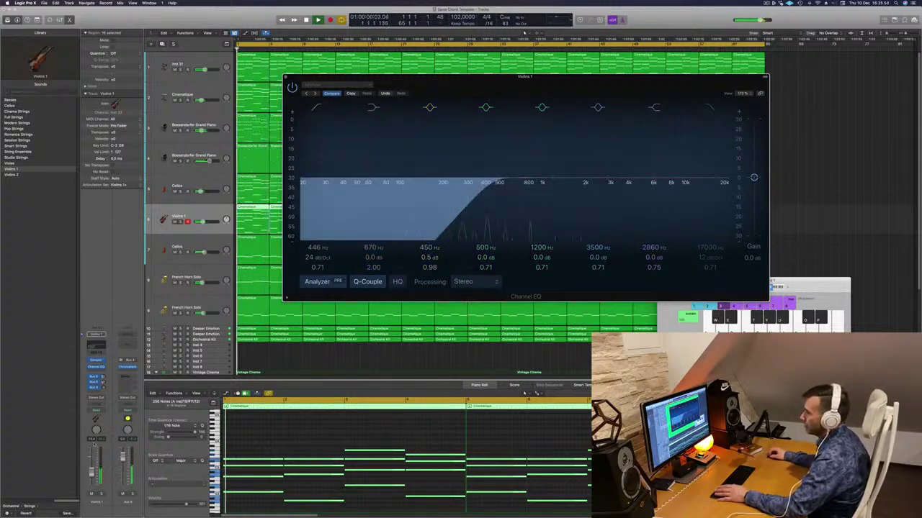
pyautogui.click(101, 494)
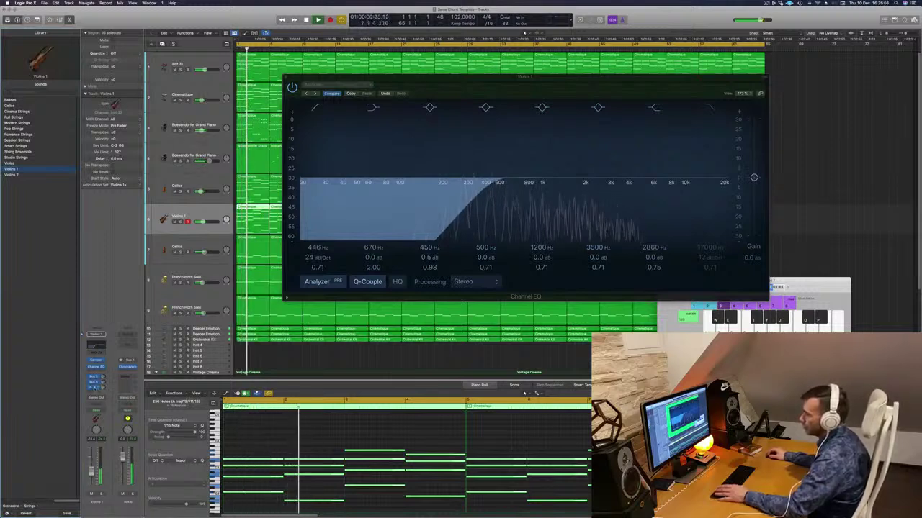
# Step: Add a send to Bus 7 on the Violins 1 track and close its Channel EQ
pyautogui.click(94, 377)
pyautogui.click(96, 388)
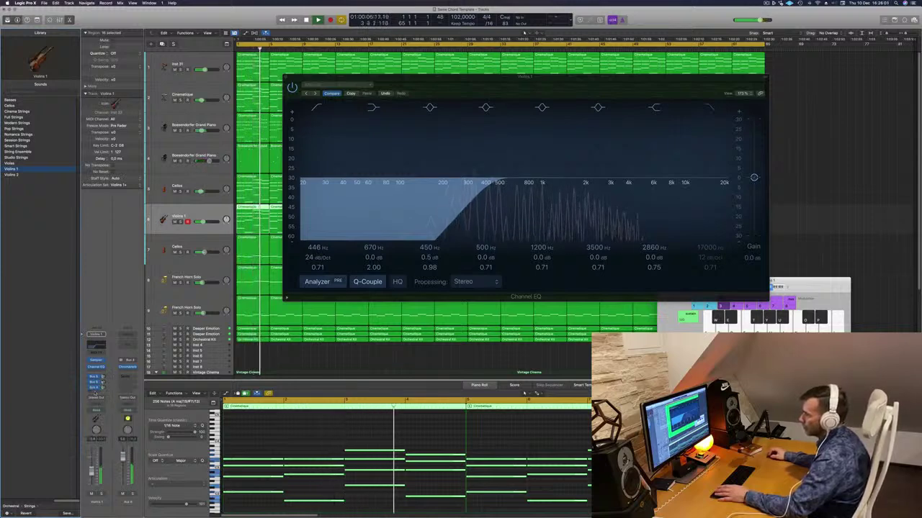
pyautogui.click(101, 384)
pyautogui.moveTo(115, 399)
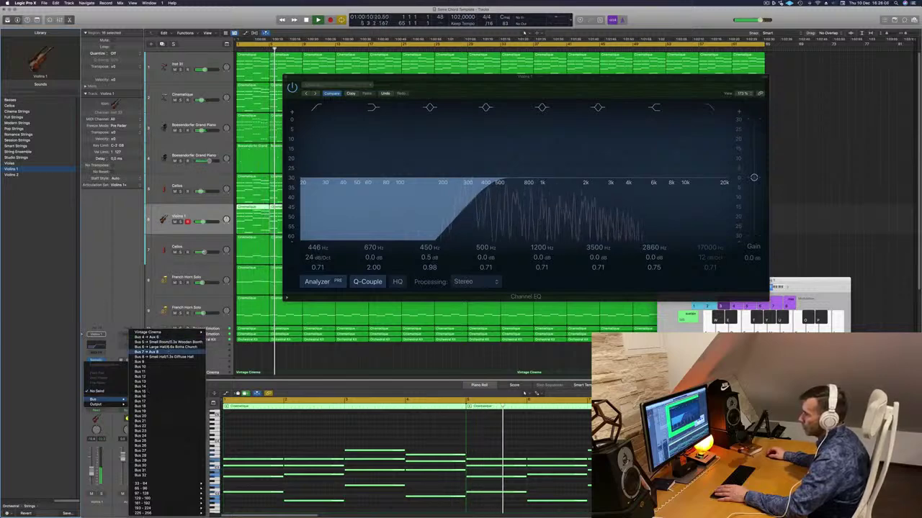
pyautogui.click(174, 338)
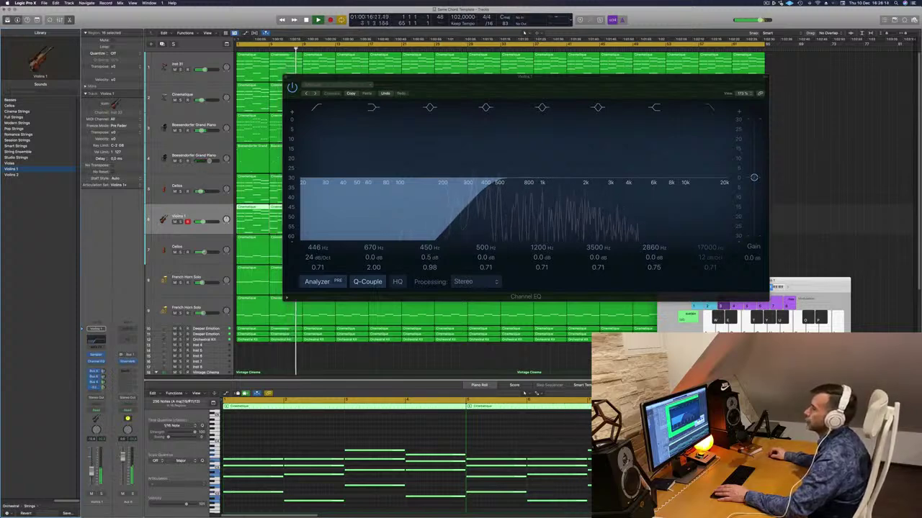
pyautogui.moveTo(508, 87); pyautogui.dragTo(415, 132)
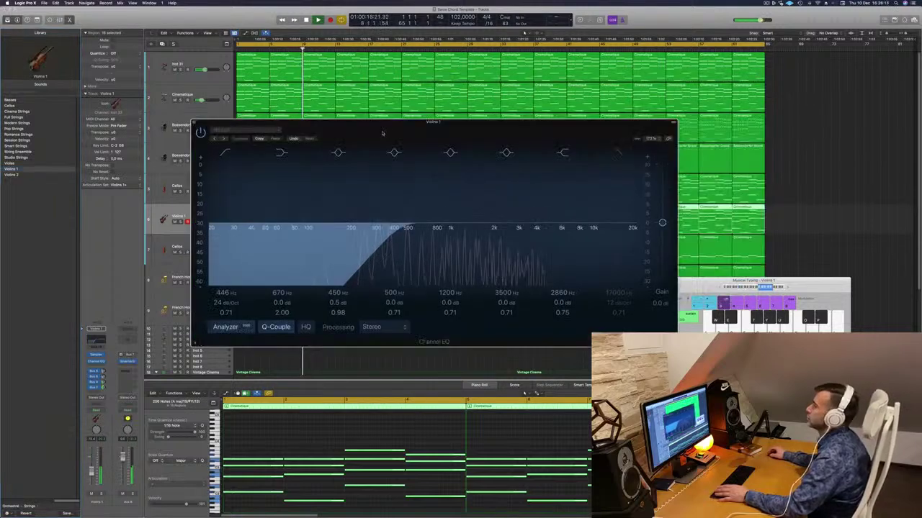
pyautogui.click(193, 122)
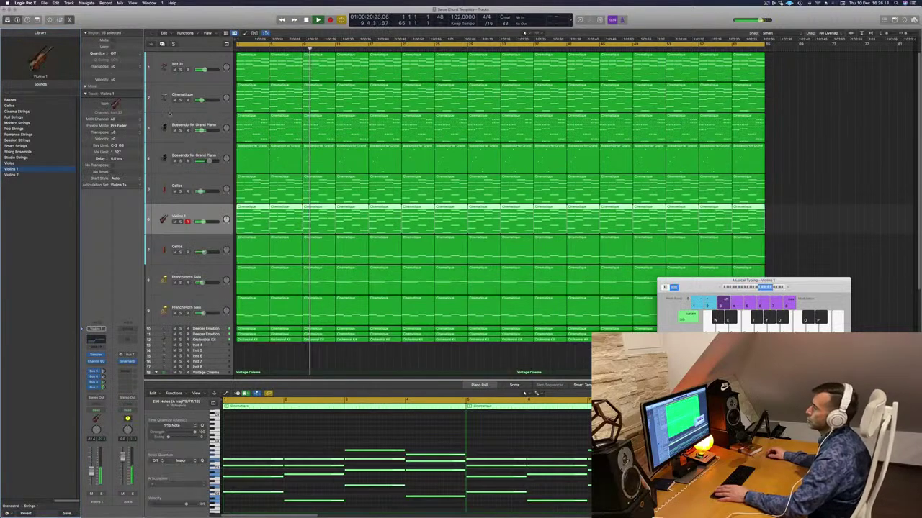
# Step: Insert a stereo Compressor on the second Bosendorfer Grand Piano track (track 4), adjust its threshold during playback and close it
pyautogui.click(154, 158)
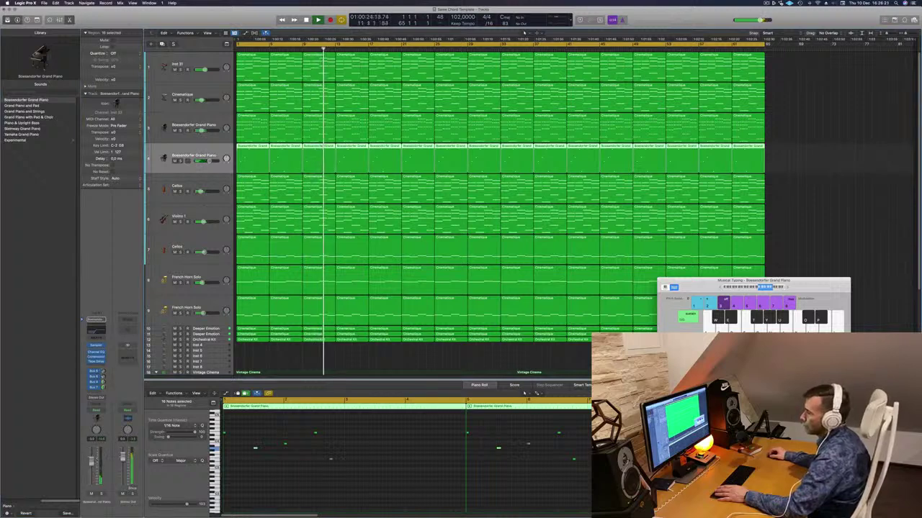
pyautogui.click(96, 366)
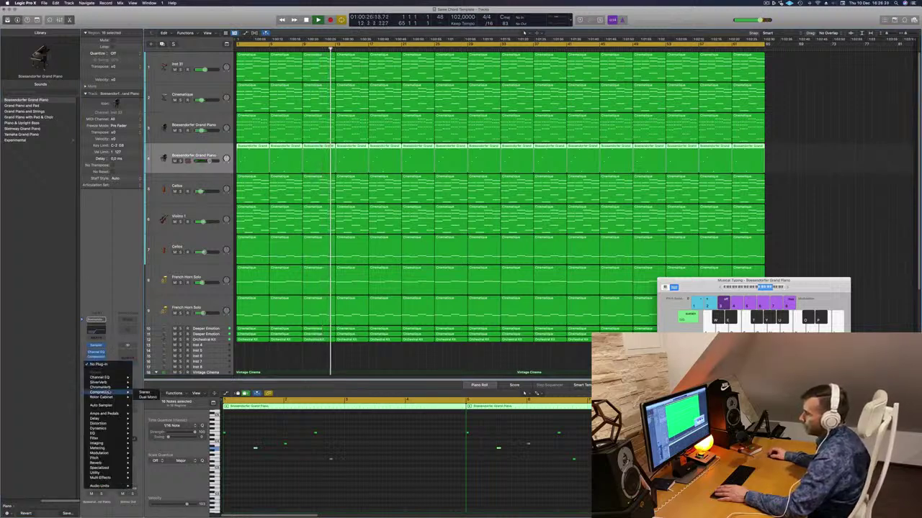
pyautogui.click(144, 393)
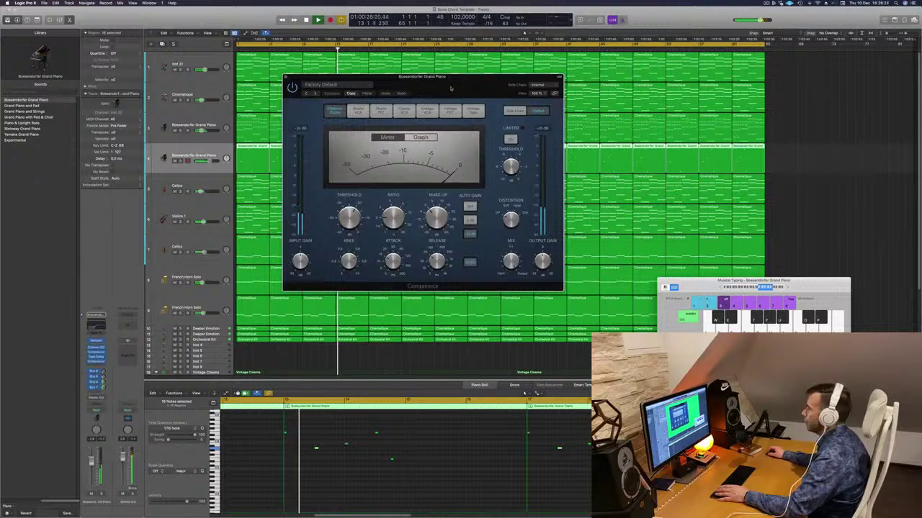
pyautogui.moveTo(451, 88); pyautogui.dragTo(506, 156)
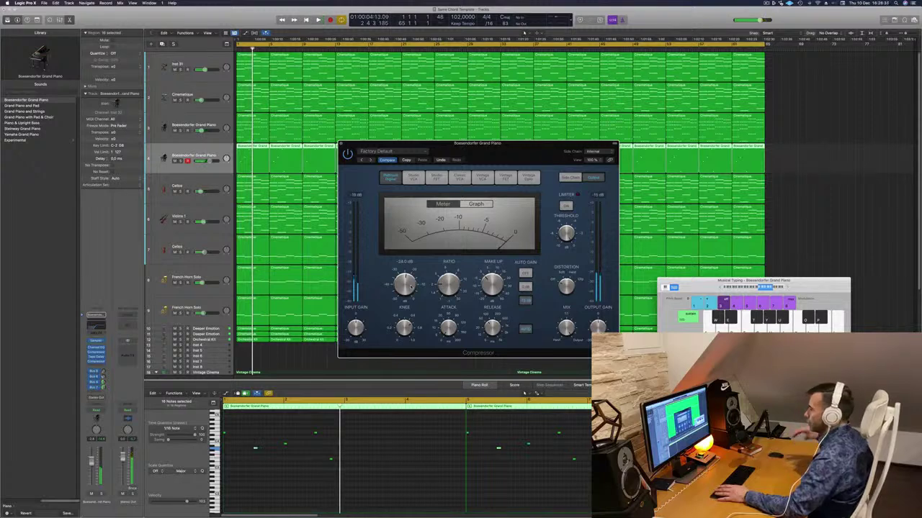
pyautogui.press('space')
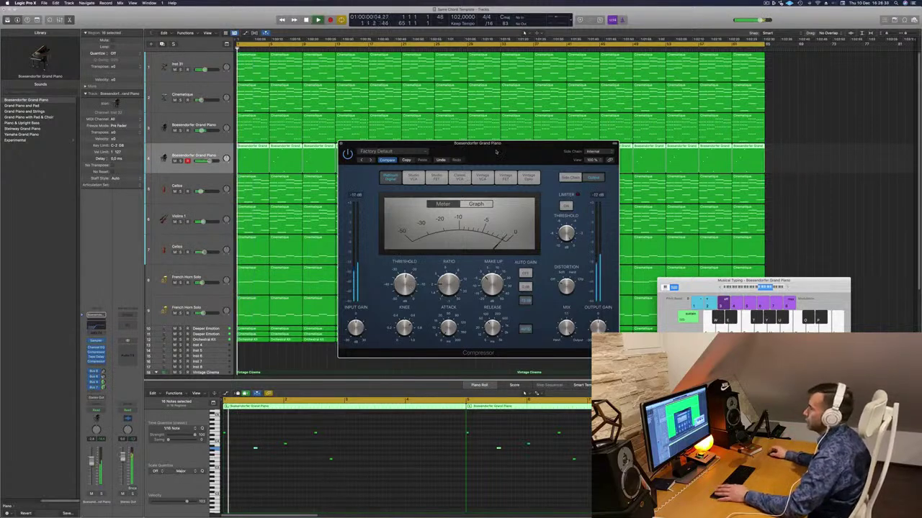
pyautogui.moveTo(496, 146); pyautogui.dragTo(461, 124)
pyautogui.press('Return')
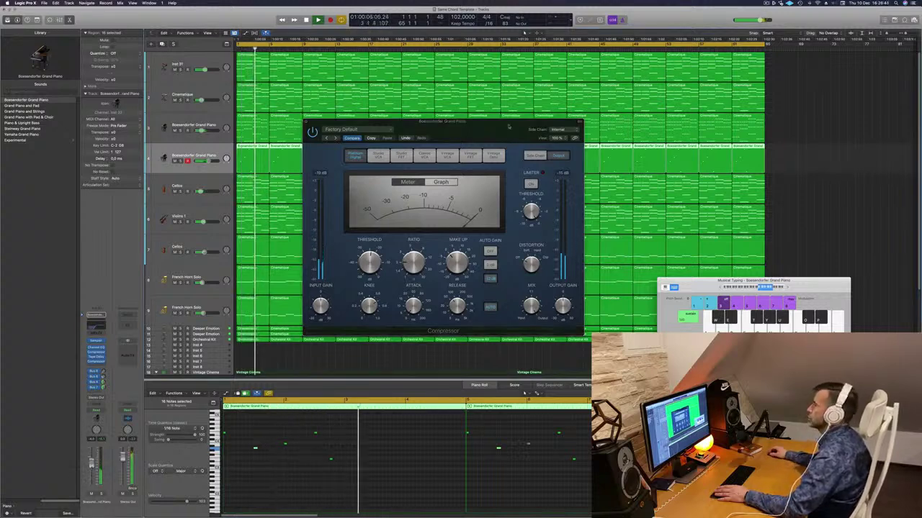
pyautogui.moveTo(509, 126); pyautogui.dragTo(430, 174)
pyautogui.click(227, 169)
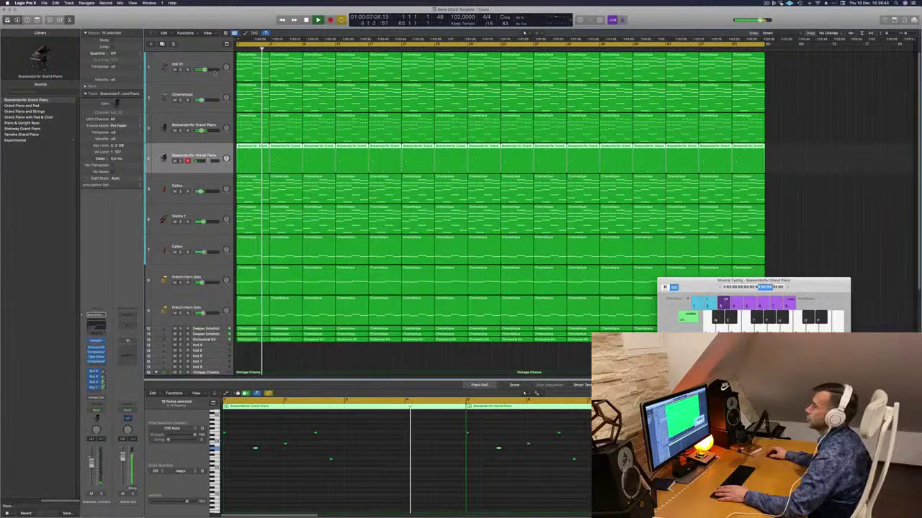
# Step: Briefly mute the first track to compare the mix without it, and rename the track Arp
pyautogui.click(174, 70)
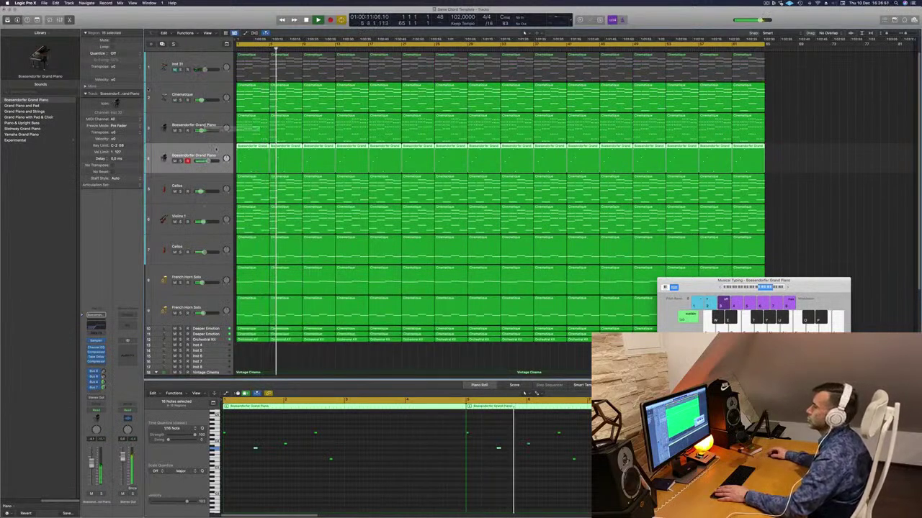
pyautogui.click(175, 69)
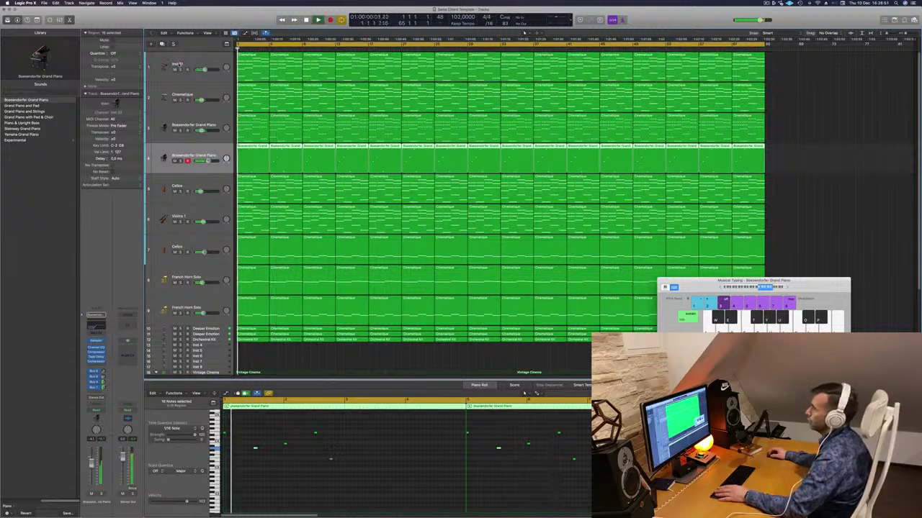
pyautogui.click(180, 64)
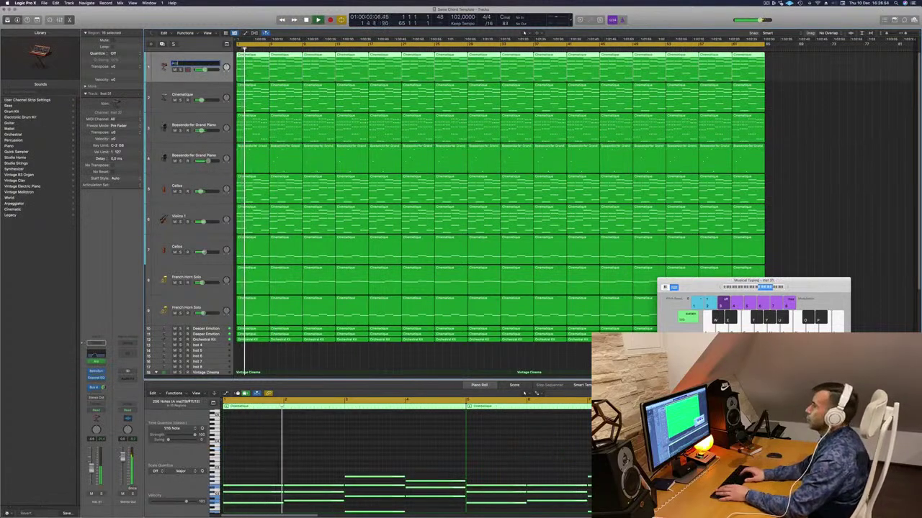
pyautogui.write('Arp')
pyautogui.press('Return')
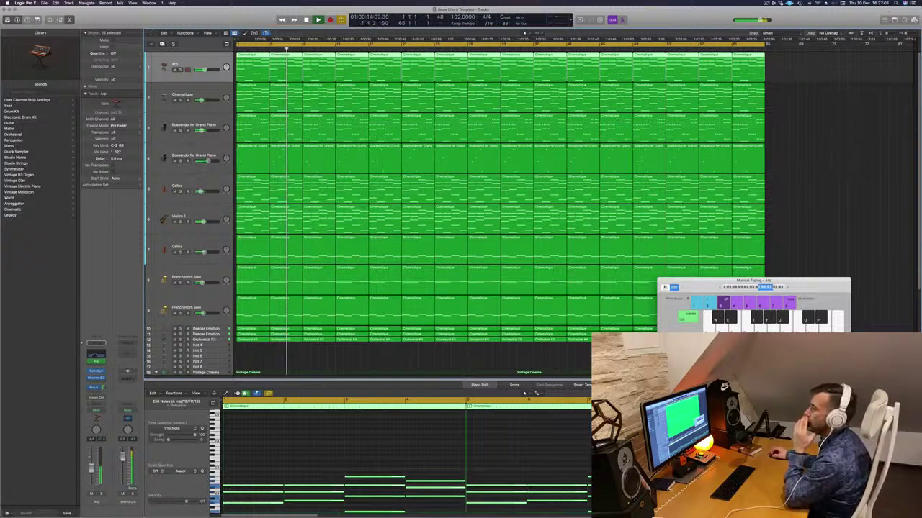
# Step: Duplicate the Violins 1 track as a new track 7 and load the Timpani patch from Orchestral Percussion
pyautogui.click(191, 279)
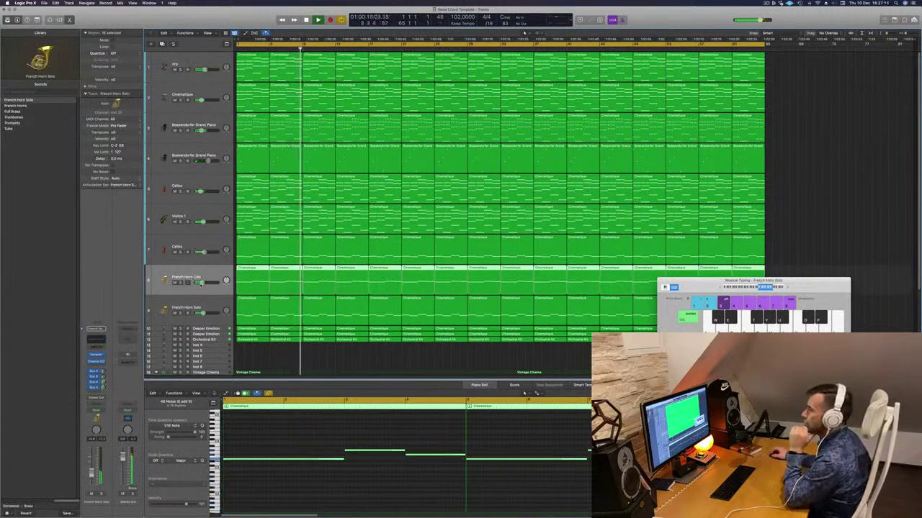
pyautogui.press('Down')
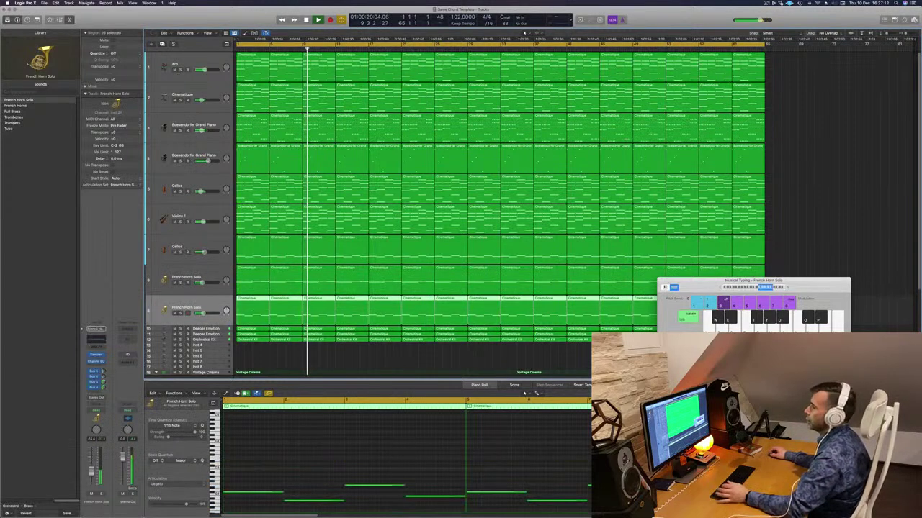
pyautogui.click(191, 220)
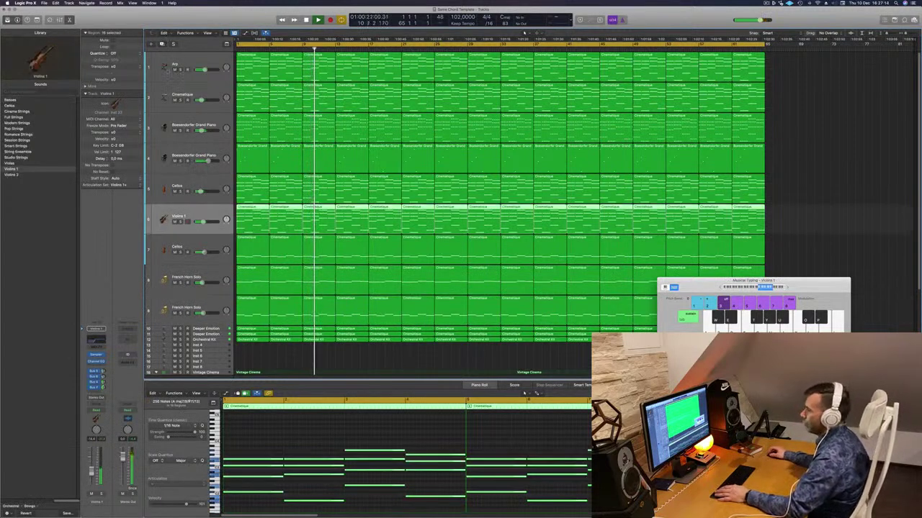
pyautogui.press('super+d')
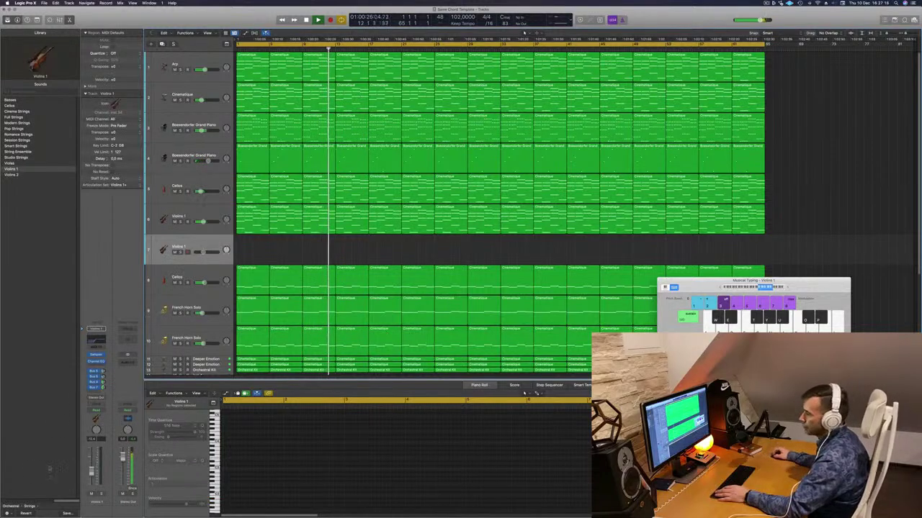
pyautogui.click(10, 507)
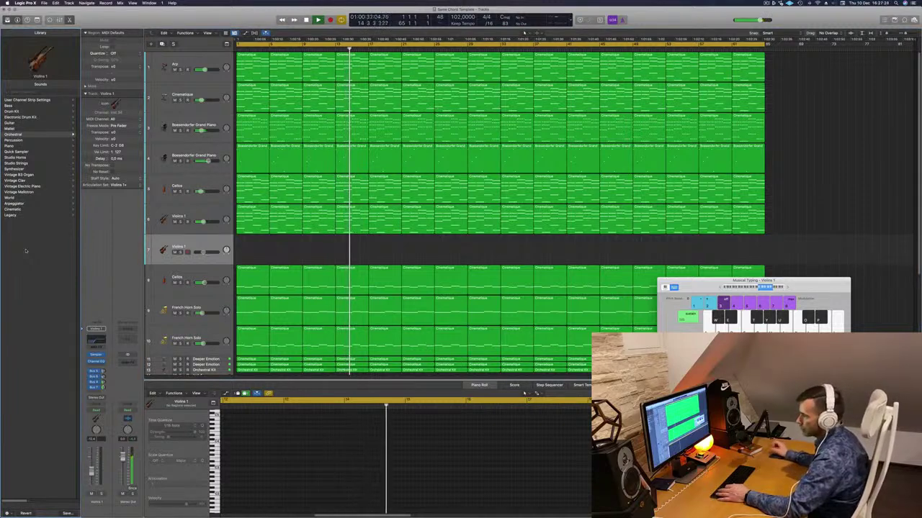
pyautogui.click(12, 134)
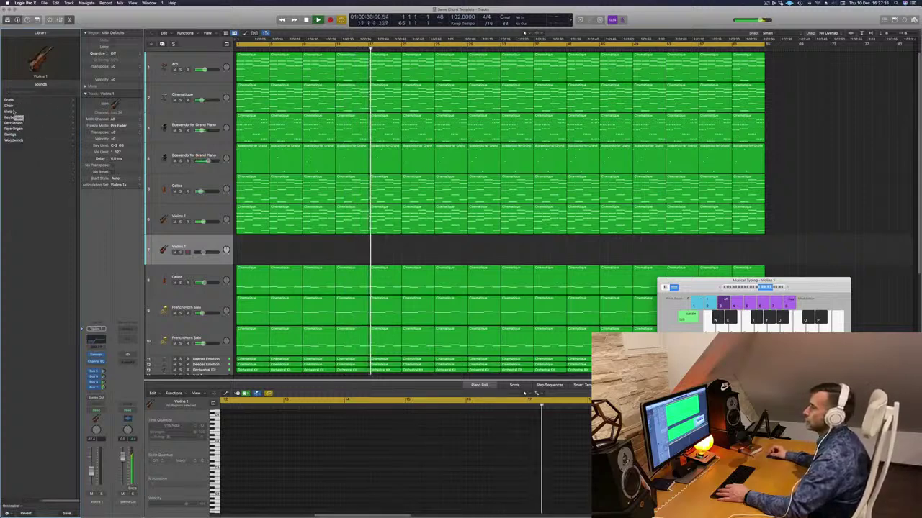
pyautogui.click(14, 123)
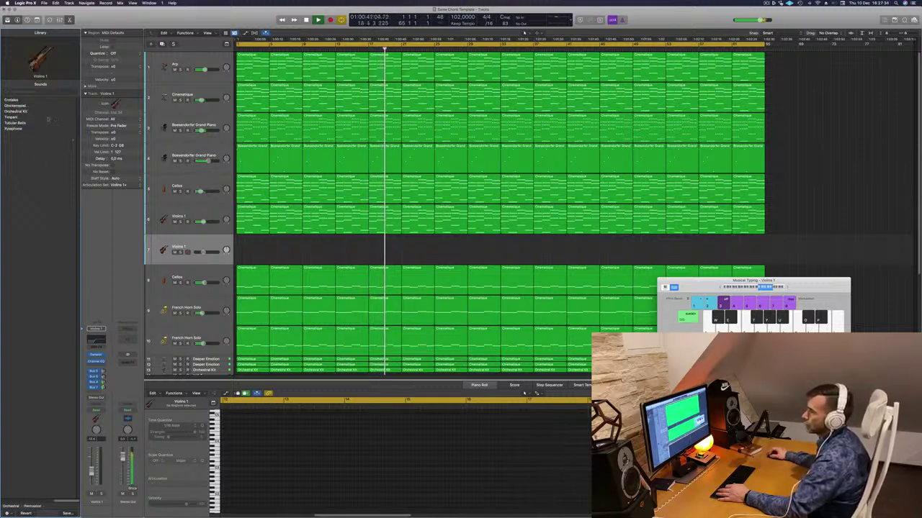
pyautogui.click(48, 118)
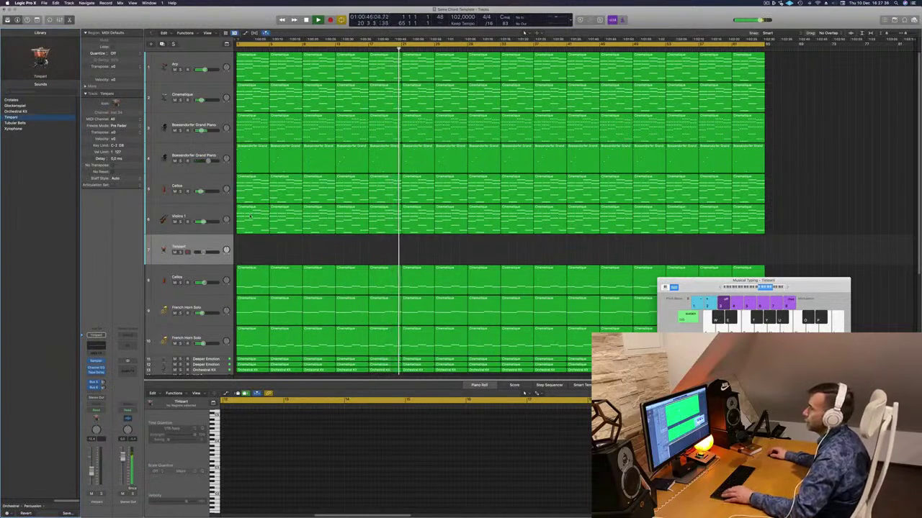
# Step: Copy the first Violins 1 region to the start of the Timpani track and briefly audition it soloed
pyautogui.moveTo(250, 216); pyautogui.dragTo(253, 250)
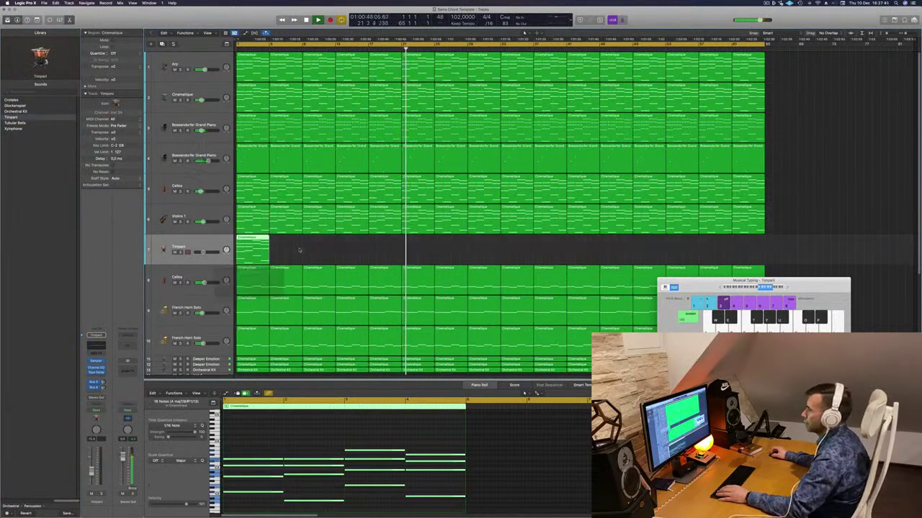
pyautogui.press('space')
pyautogui.press('space')
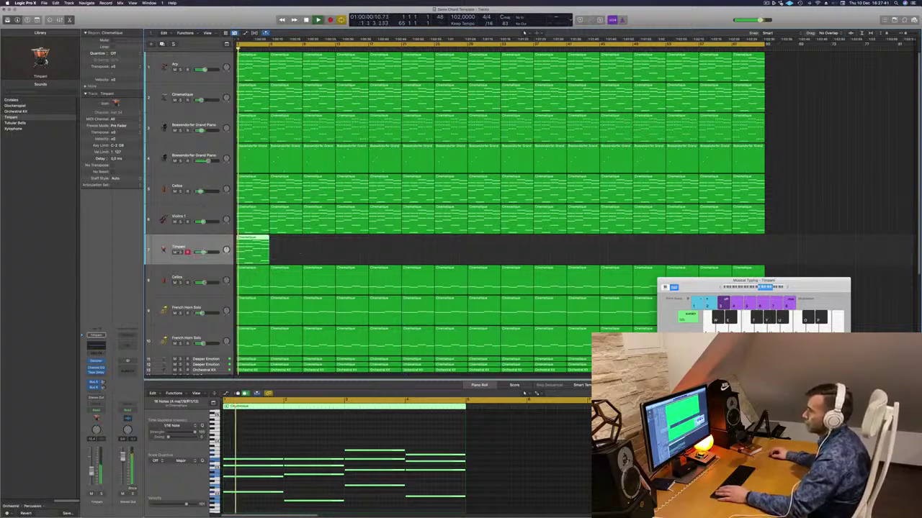
pyautogui.click(180, 252)
pyautogui.click(179, 252)
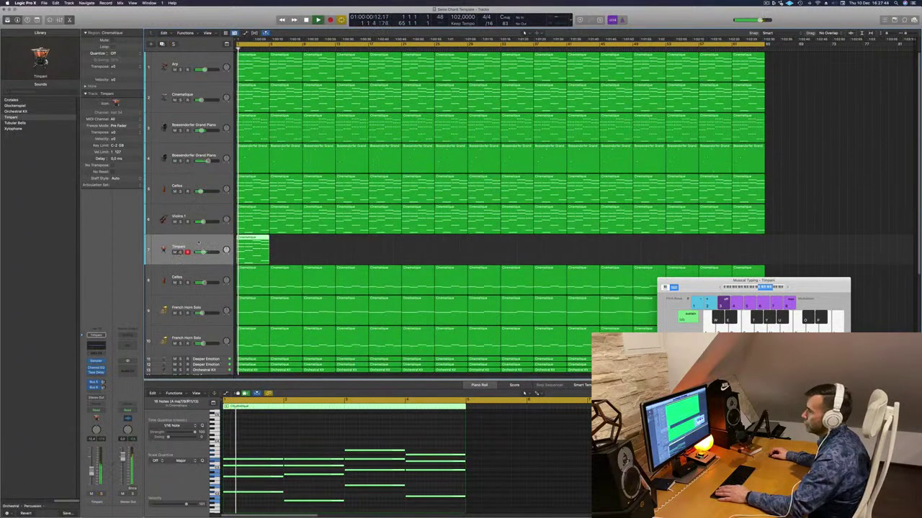
pyautogui.press('space')
# Step: Insert an Arpeggiator MIDI effect on the Timpani track, audition it soloed and in the mix, and close its window
pyautogui.click(103, 353)
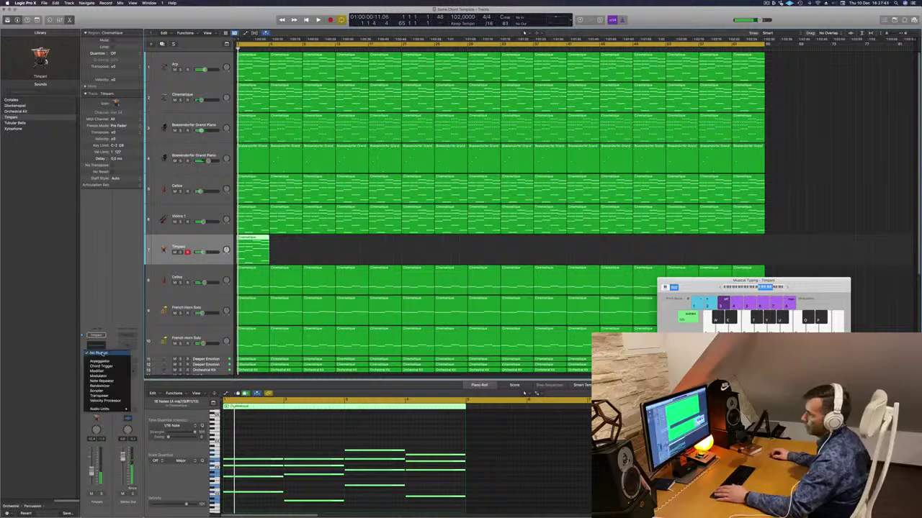
pyautogui.click(101, 360)
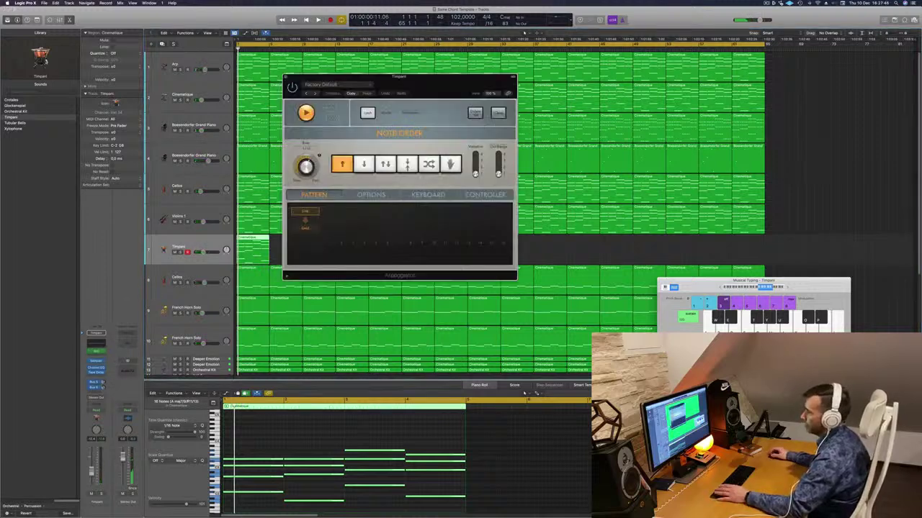
pyautogui.press('space')
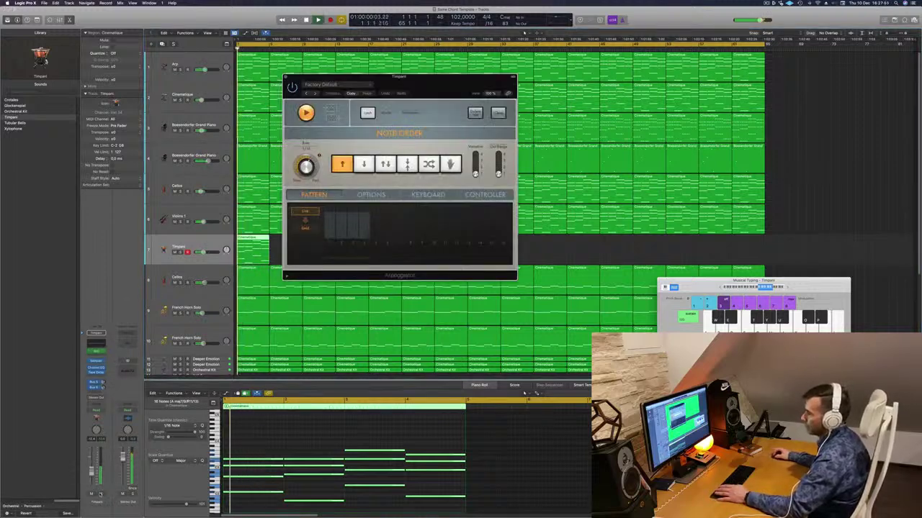
pyautogui.press('s')
pyautogui.press('s')
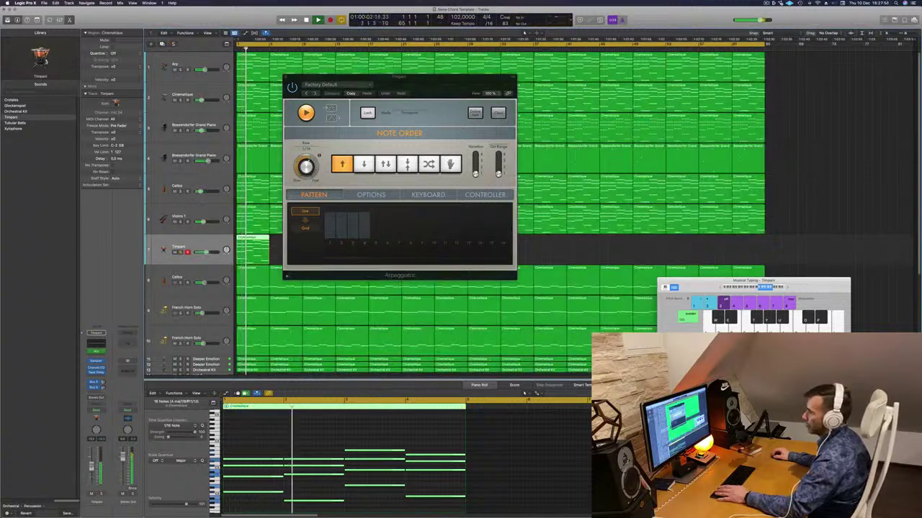
pyautogui.moveTo(307, 82); pyautogui.dragTo(214, 118)
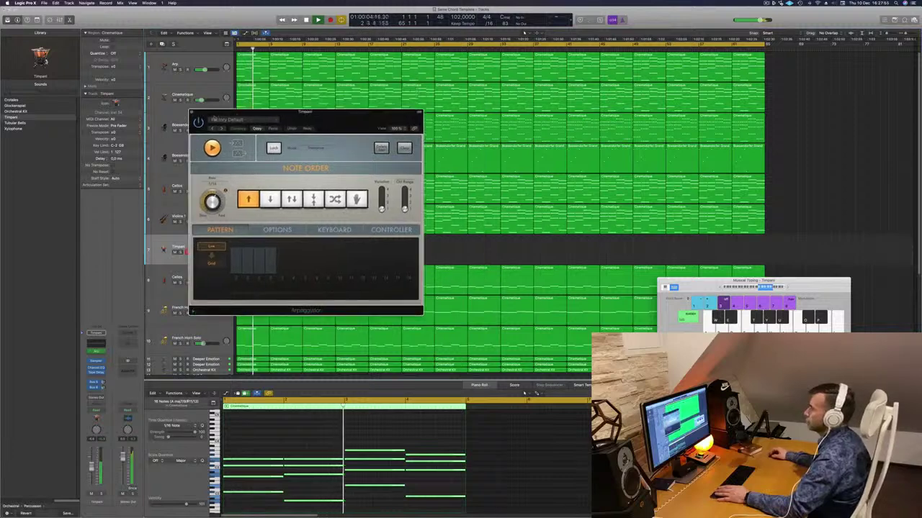
pyautogui.click(191, 113)
# Step: Delete the upper chord notes from the Timpani region, transpose the remaining bass notes down an octave and play from the start
pyautogui.moveTo(249, 442); pyautogui.dragTo(410, 479)
pyautogui.press('BackSpace')
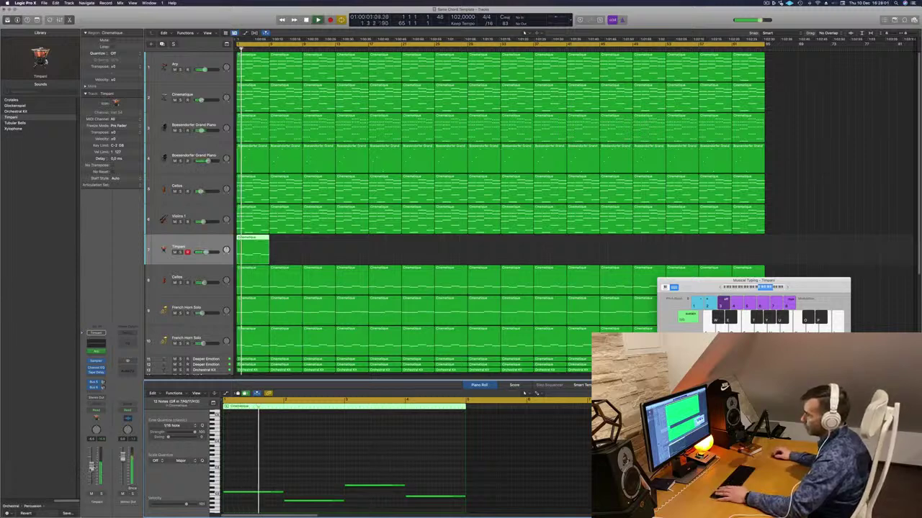
pyautogui.press('super+a')
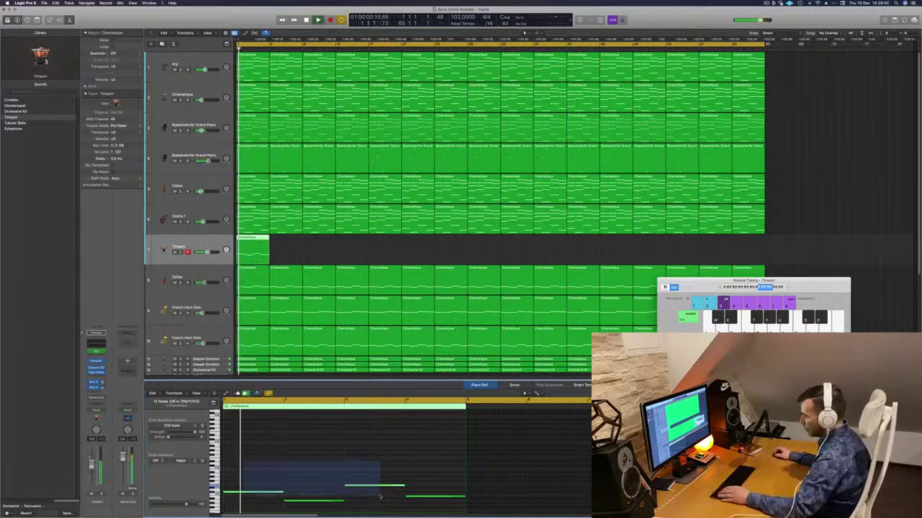
pyautogui.hotkey('alt', 'shift', 'Down')
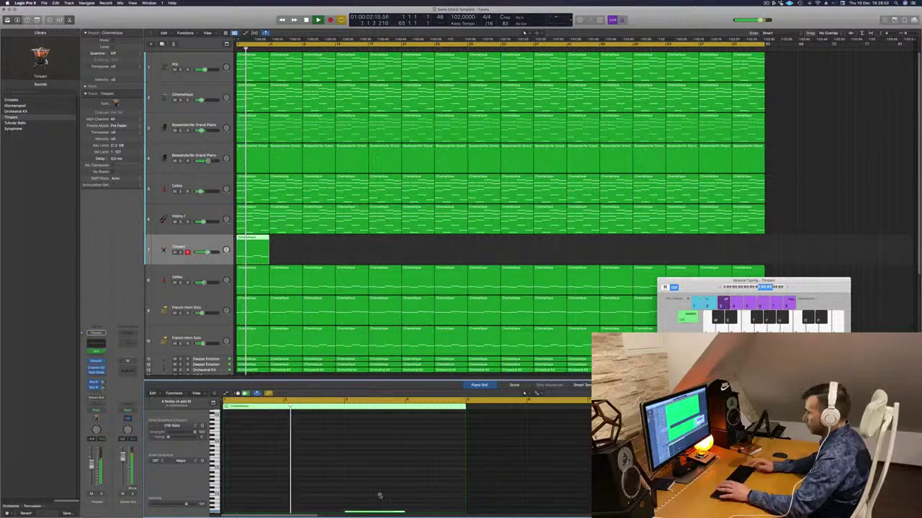
pyautogui.press('Return')
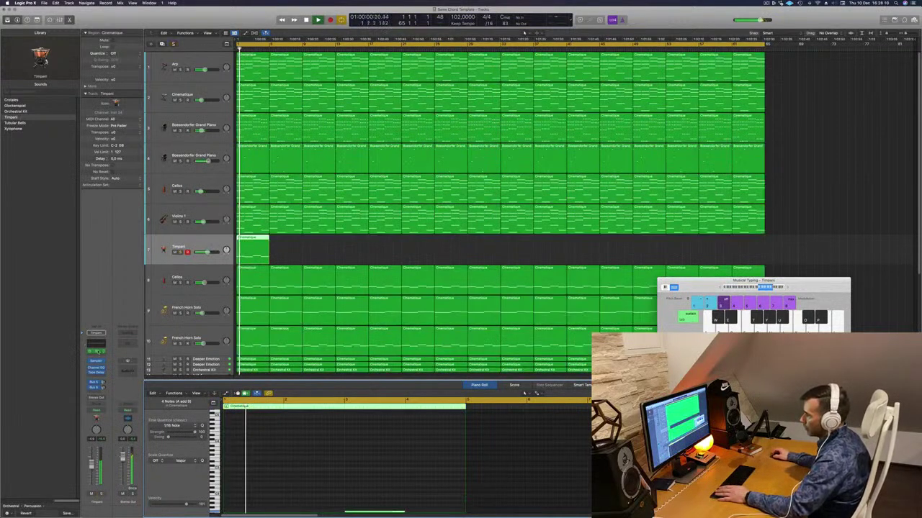
# Step: Reopen the Timpani track's Arpeggiator and audition the lowered bass notes through it, soloing the track
pyautogui.click(98, 352)
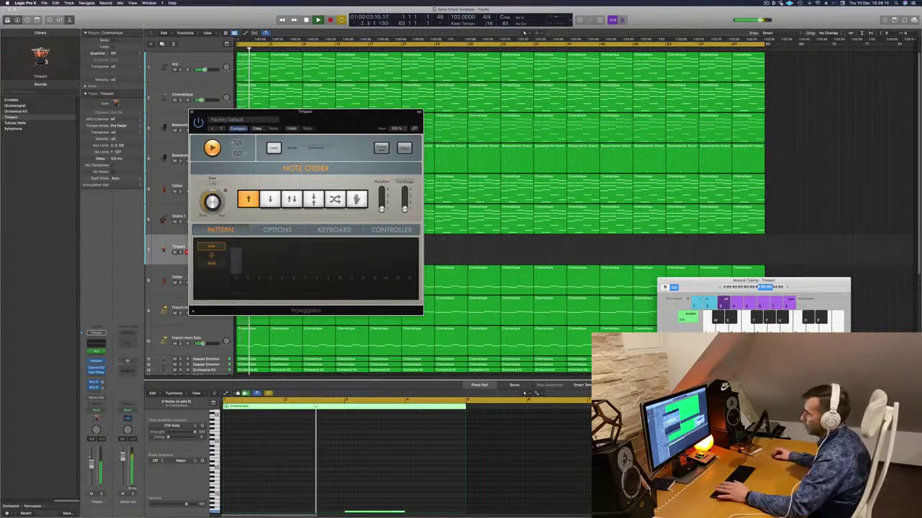
pyautogui.click(100, 494)
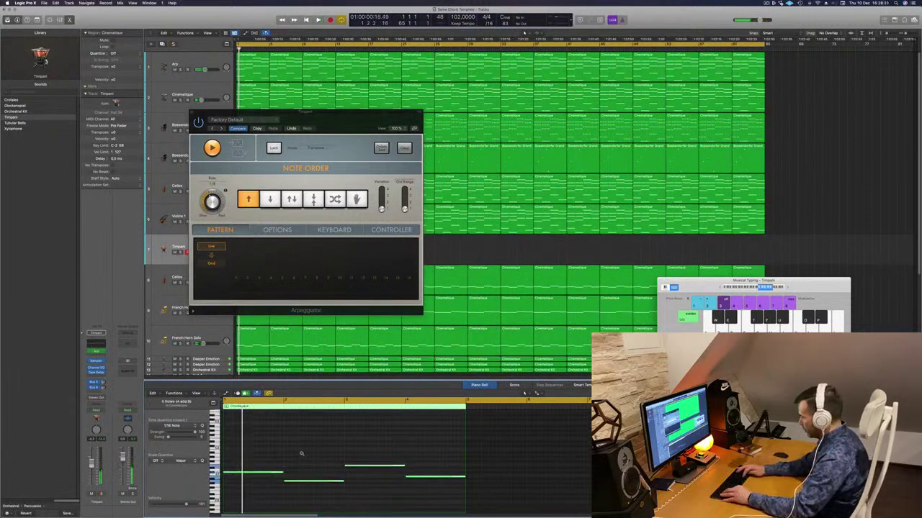
pyautogui.scroll(3, 302, 454)
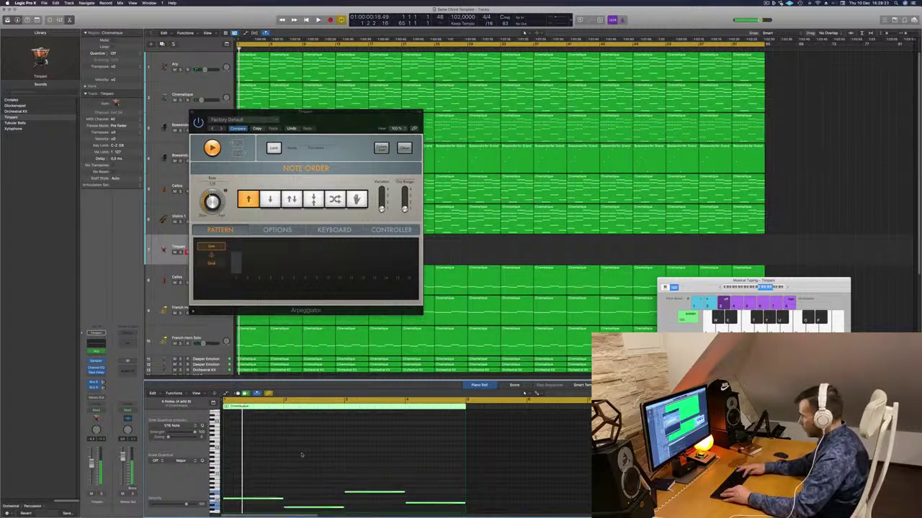
pyautogui.press('space')
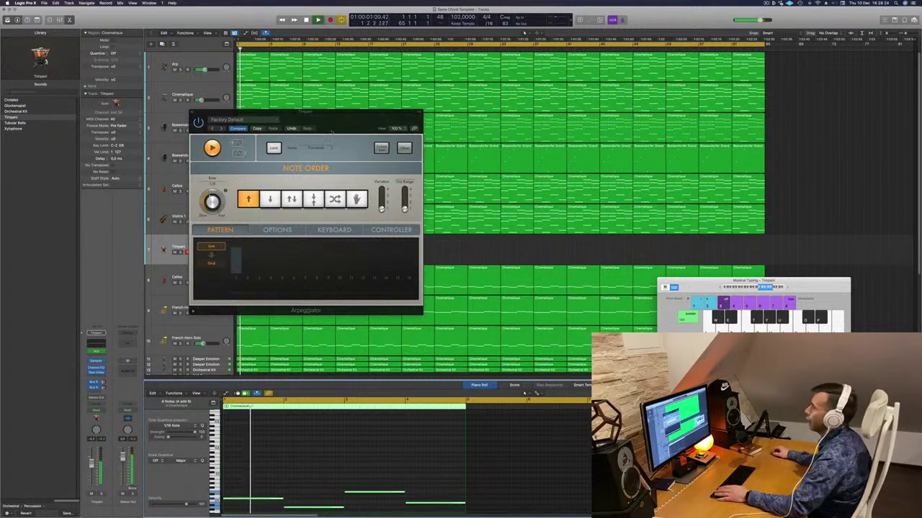
# Step: Close the Timpani Arpeggiator window and compare the track soloed and within the full mix
pyautogui.moveTo(332, 133); pyautogui.dragTo(401, 164)
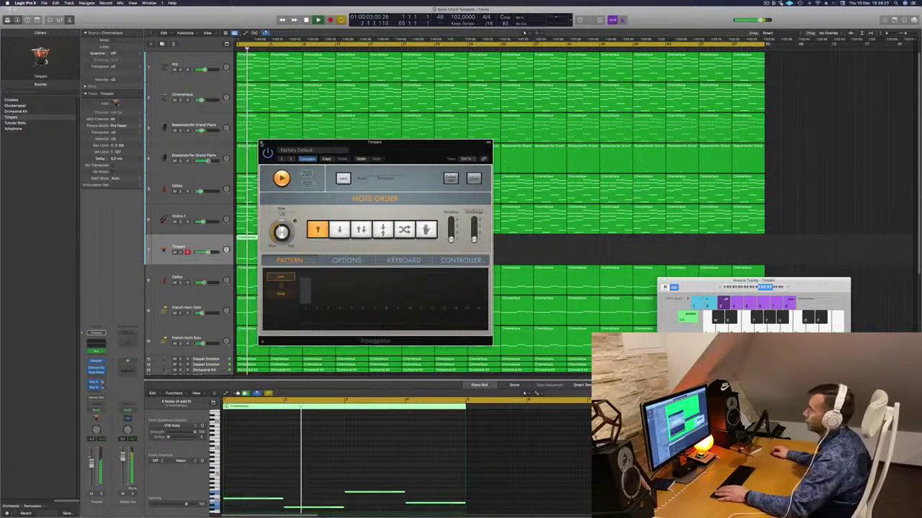
pyautogui.click(261, 142)
pyautogui.click(180, 252)
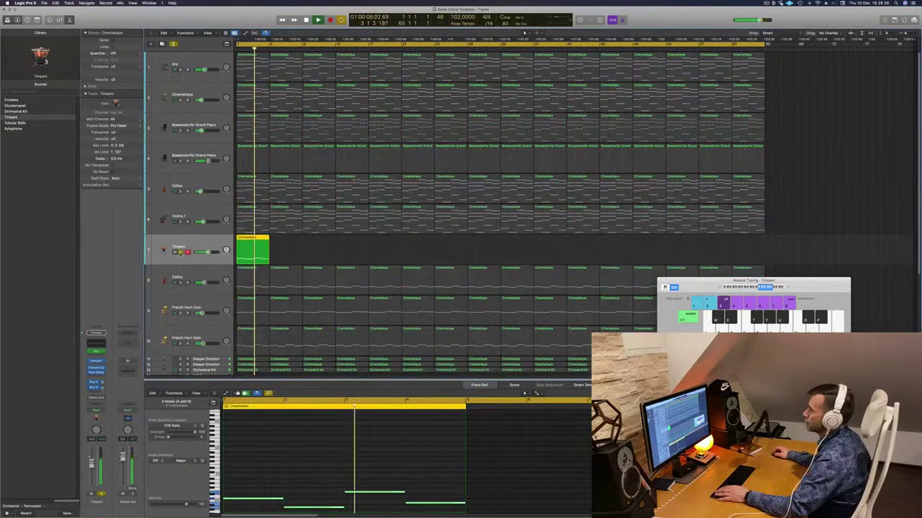
pyautogui.hotkey('ctrl', 's')
pyautogui.press('space')
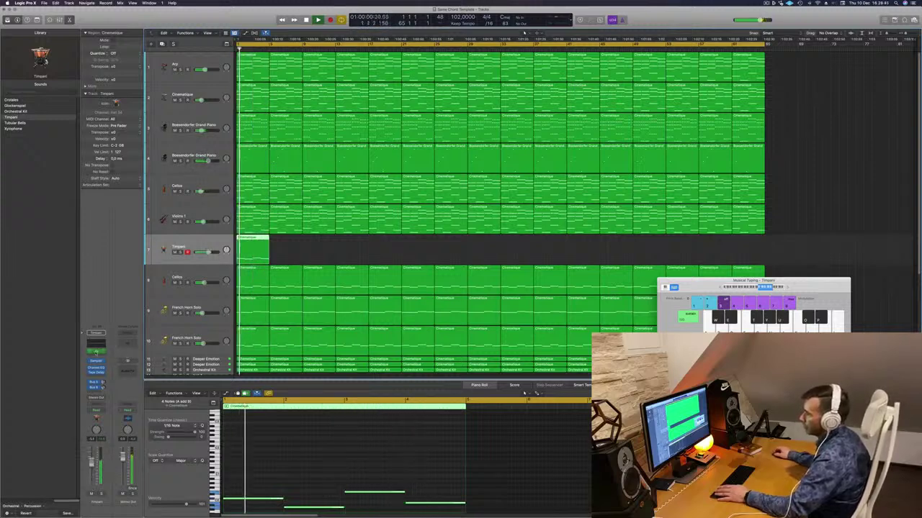
# Step: Reopen the Timpani track's Arpeggiator and review its option and keyboard settings during playback
pyautogui.click(96, 352)
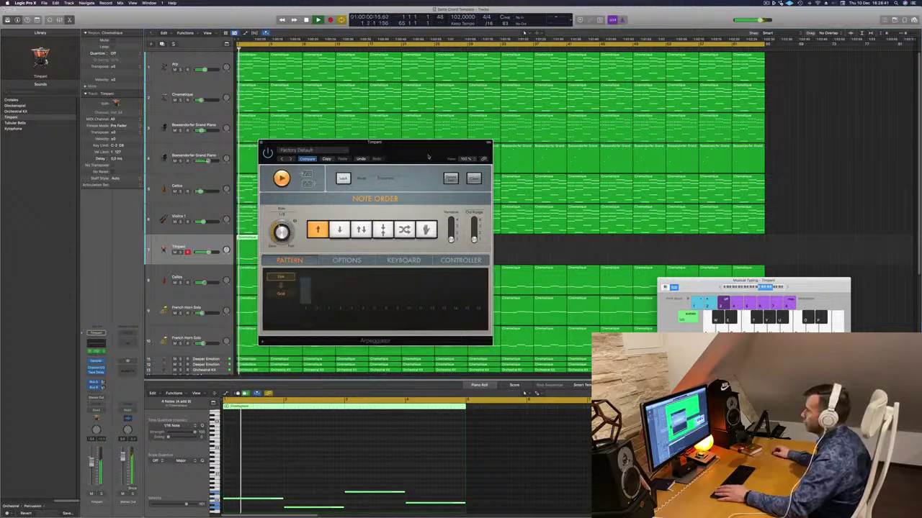
pyautogui.moveTo(427, 156); pyautogui.dragTo(440, 155)
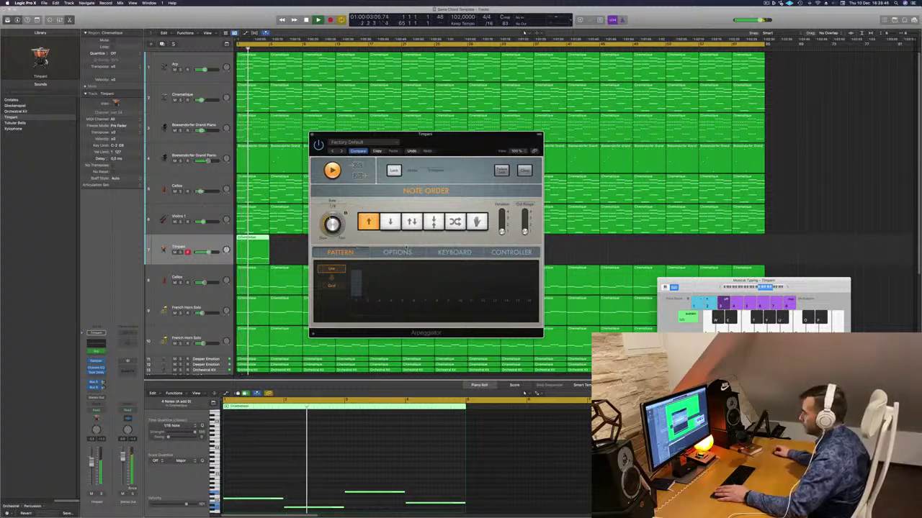
pyautogui.click(397, 252)
pyautogui.click(454, 252)
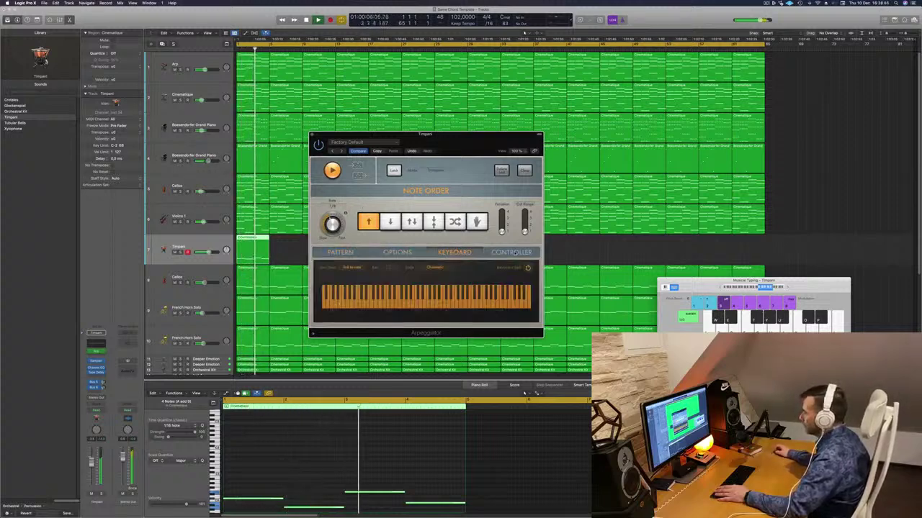
pyautogui.click(405, 252)
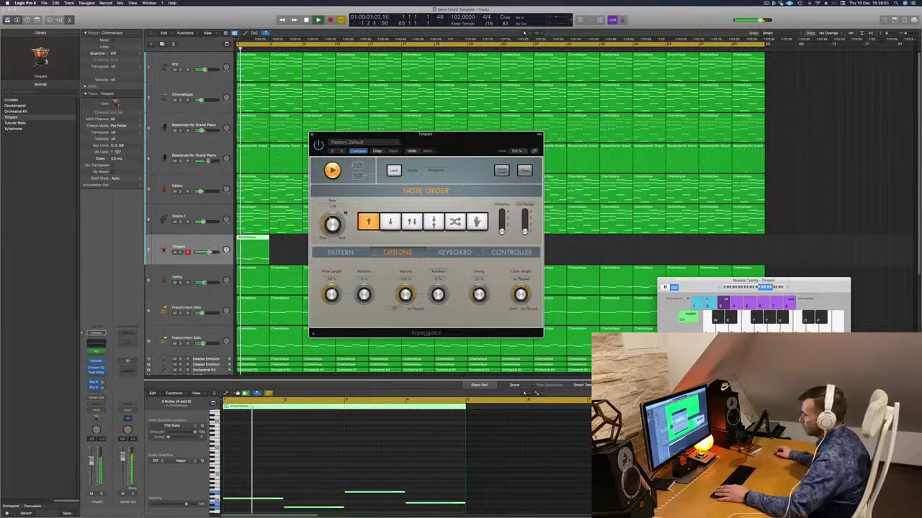
# Step: Briefly solo the arpeggiated Timpani with the Arpeggiator open and replay the full mix from the start
pyautogui.press('s')
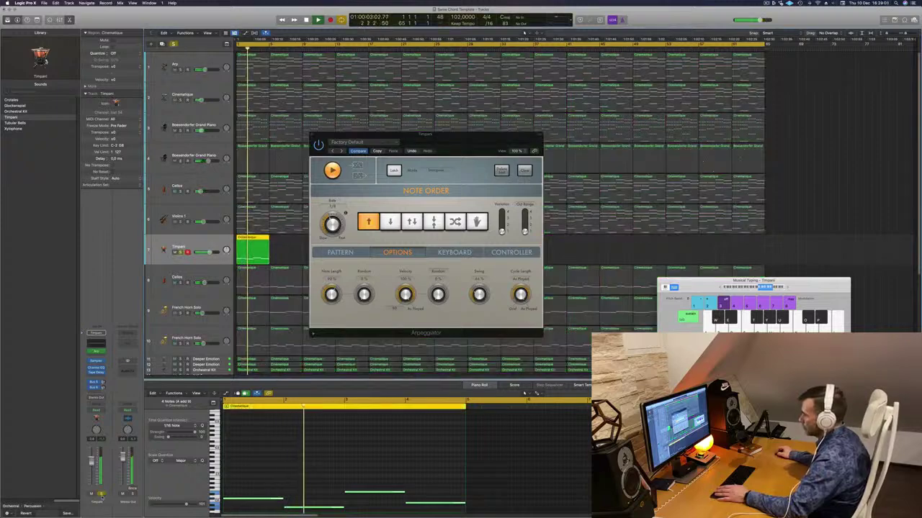
pyautogui.press('s')
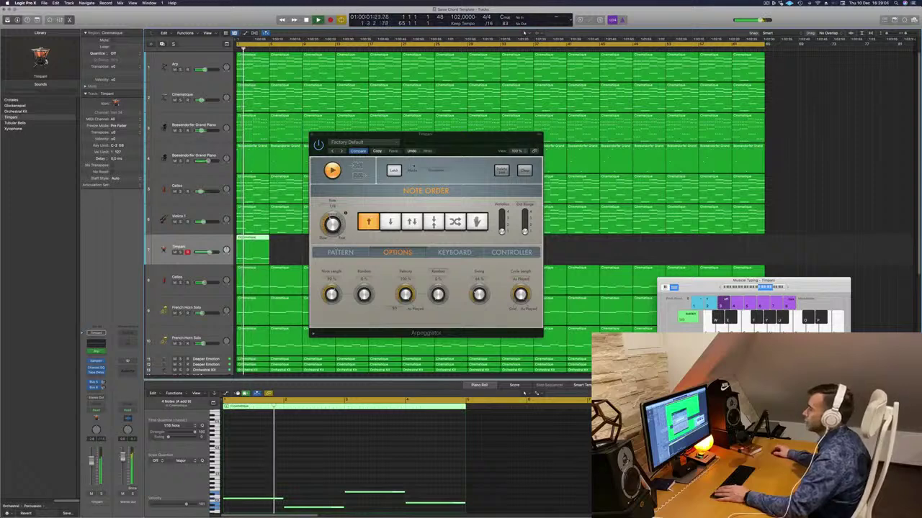
pyautogui.moveTo(453, 150)
pyautogui.mouseDown()
pyautogui.moveTo(410, 147)
pyautogui.moveTo(441, 146)
pyautogui.mouseUp()
pyautogui.press('Return')
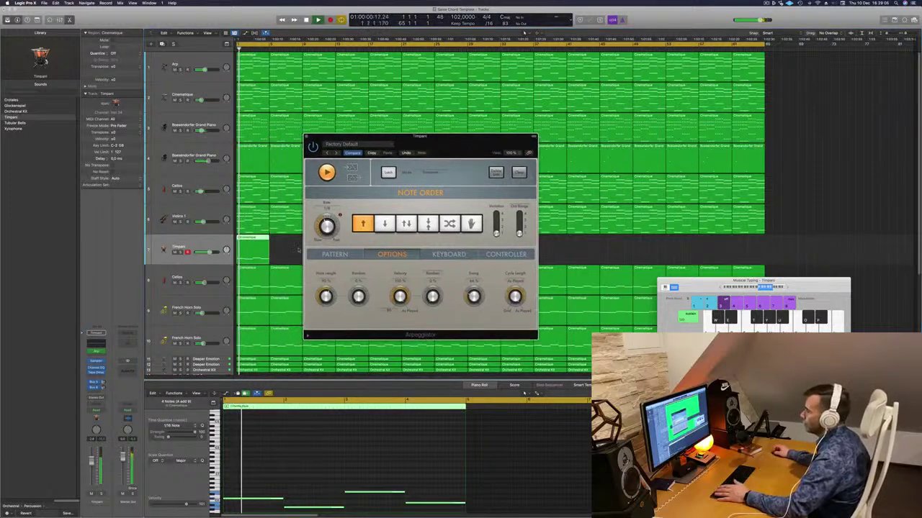
# Step: Audition several Arpeggiator presets on the Timpani during playback, settle on Arcade Trills and close the plug-in window
pyautogui.click(335, 256)
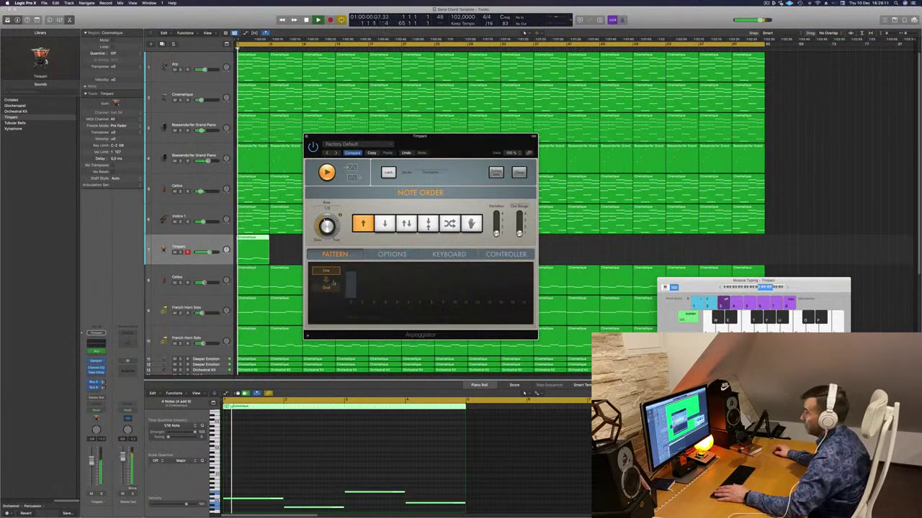
pyautogui.click(334, 153)
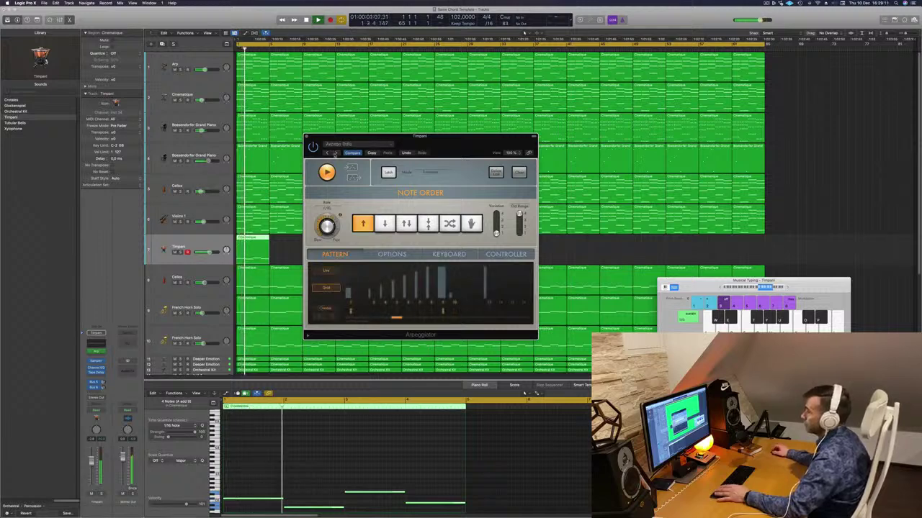
pyautogui.press('space')
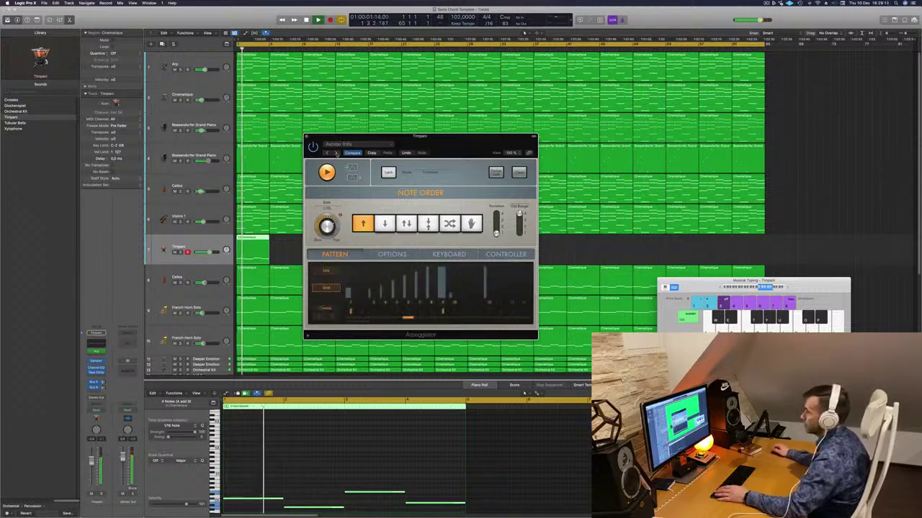
pyautogui.click(336, 153)
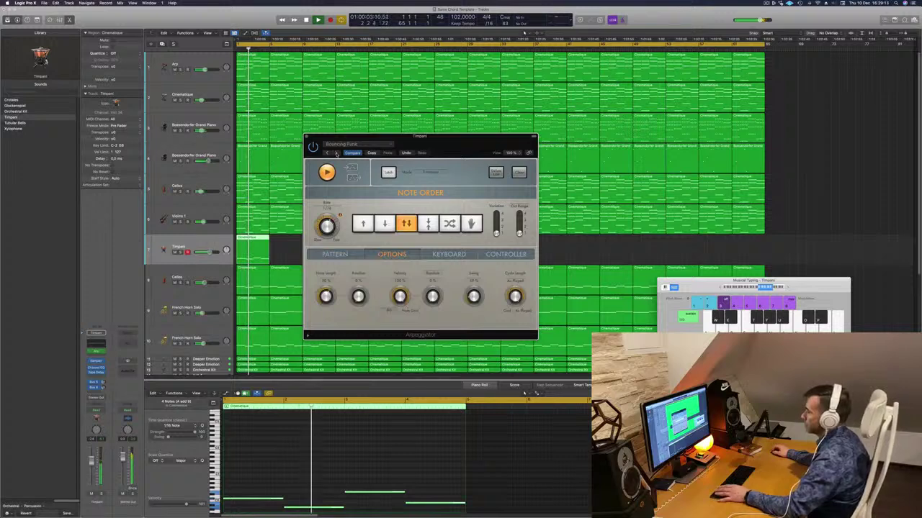
pyautogui.click(335, 153)
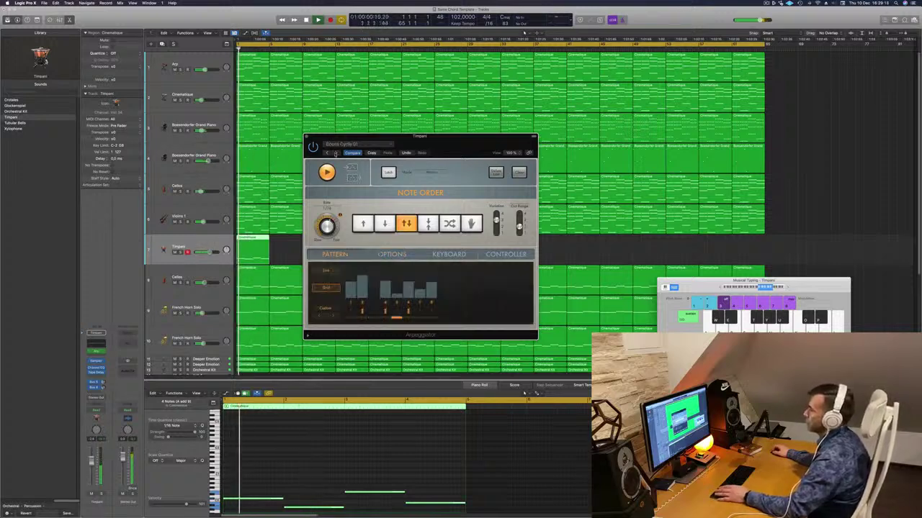
pyautogui.click(328, 153)
pyautogui.click(327, 153)
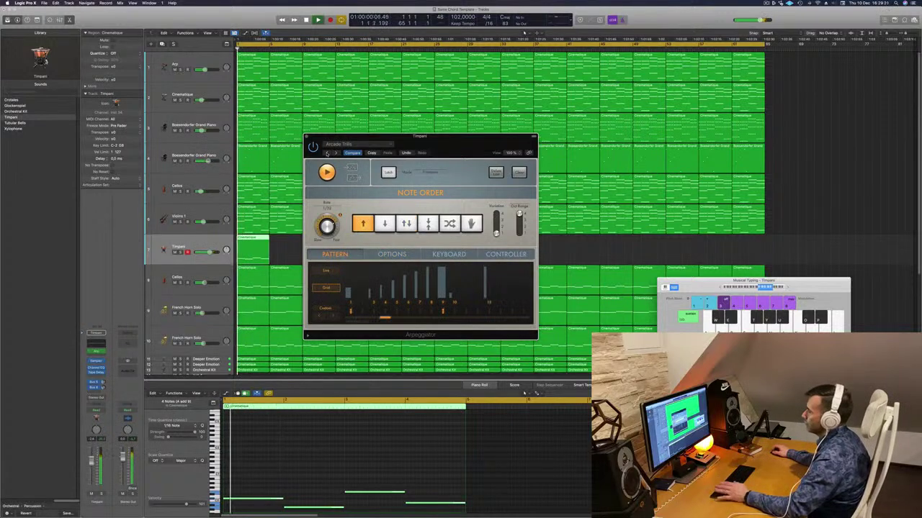
pyautogui.moveTo(458, 141); pyautogui.dragTo(483, 130)
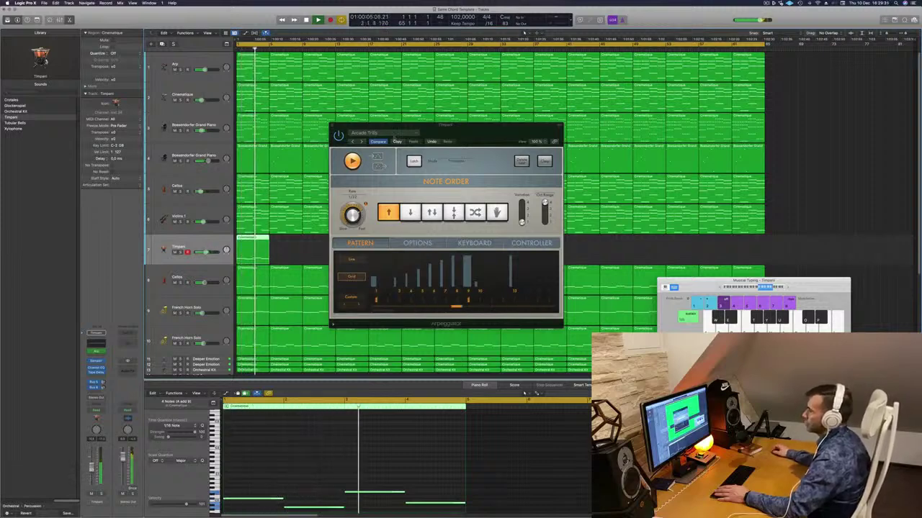
pyautogui.moveTo(447, 125); pyautogui.dragTo(551, 130)
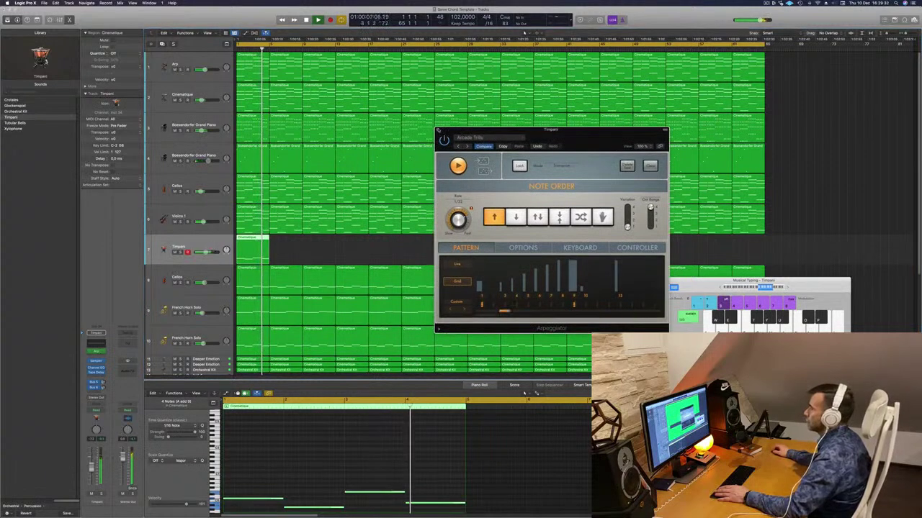
pyautogui.click(437, 129)
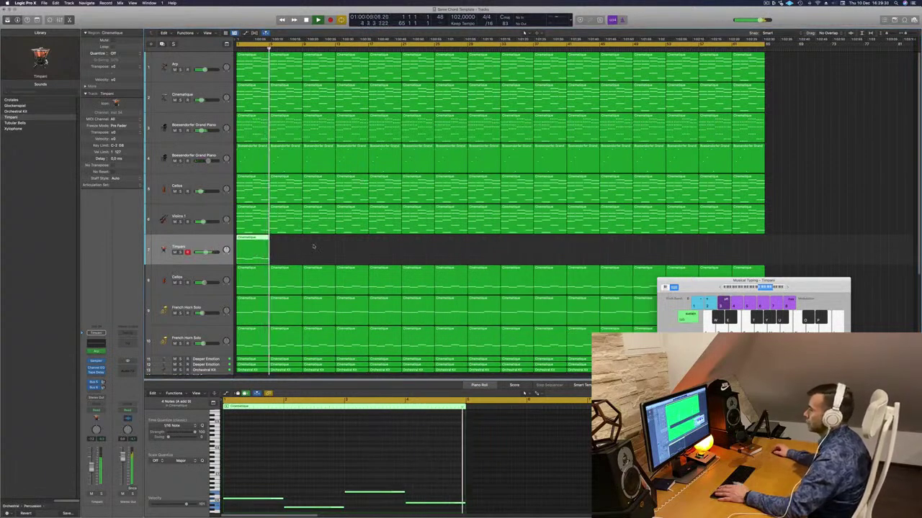
# Step: Copy the Timpani region repeatedly to fill its track to the end of the arrangement and play the mix
pyautogui.moveTo(267, 238); pyautogui.dragTo(314, 246)
pyautogui.keyDown('shift'); pyautogui.click(246, 240); pyautogui.keyUp('shift')
pyautogui.moveTo(248, 239); pyautogui.dragTo(642, 248)
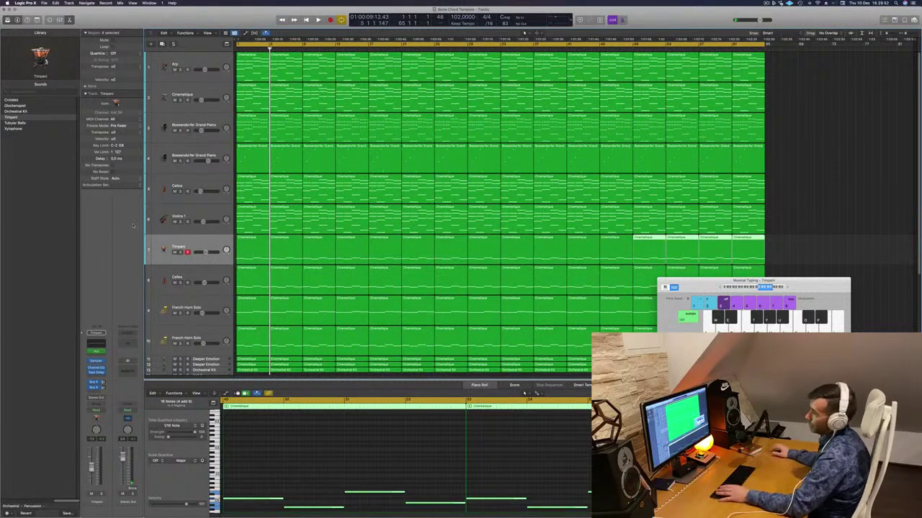
pyautogui.press('space')
pyautogui.click(202, 245)
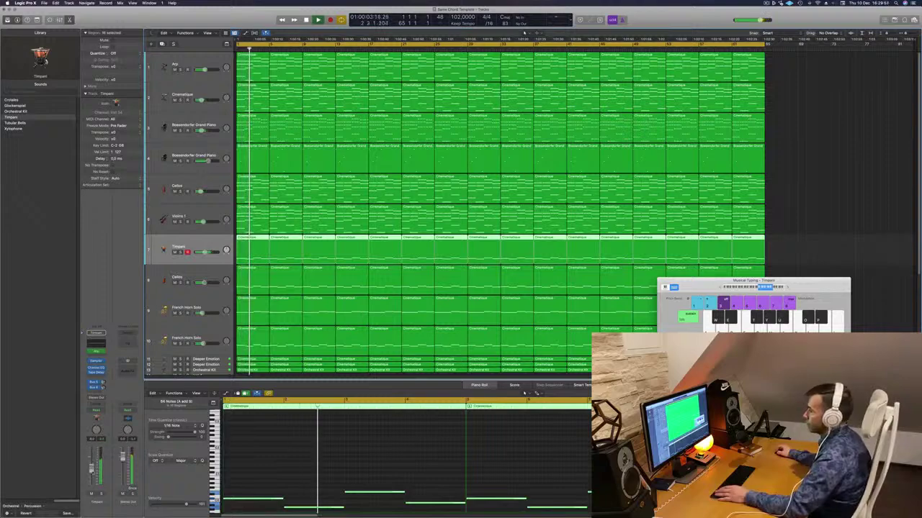
# Step: Move the Timpani track below the Orchestral Kit track while the arrangement plays
pyautogui.scroll(-2, 524, 33)
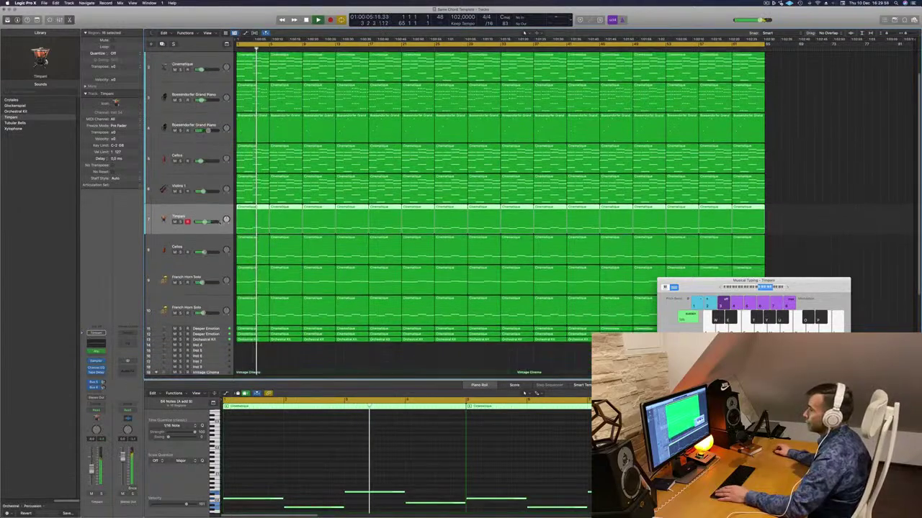
pyautogui.press('space')
pyautogui.press('space')
pyautogui.moveTo(206, 208); pyautogui.dragTo(206, 339)
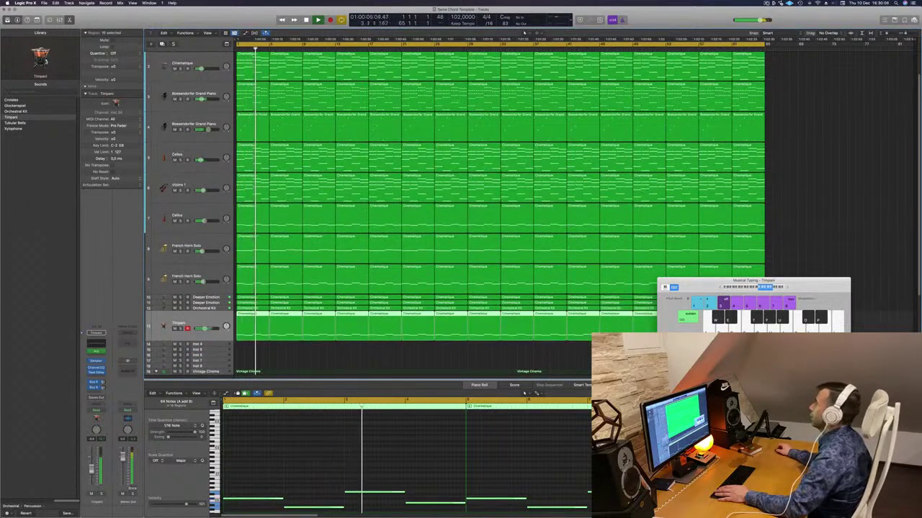